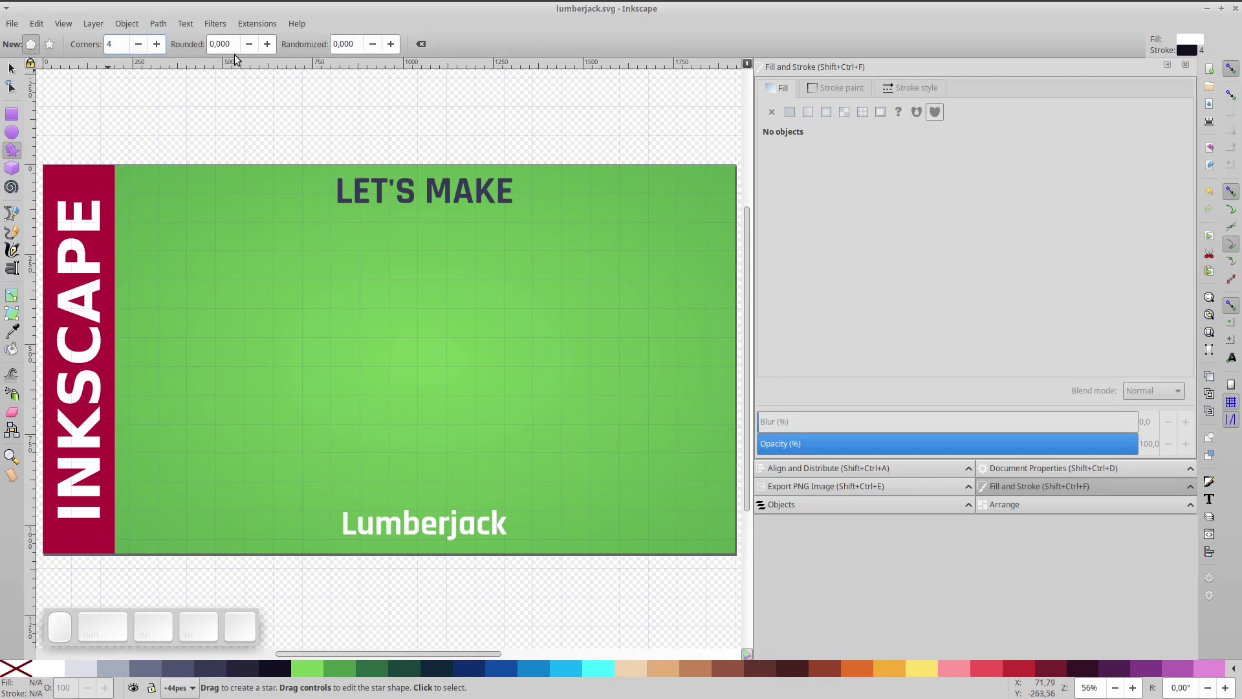
Draw a four-cornered rounded polygon about 392 px wide and centre it horizontally and vertically on the green background.
type("0")
left_click_drag(389, 280, 449, 374)
key("s")
left_click(632, 254, "shift")
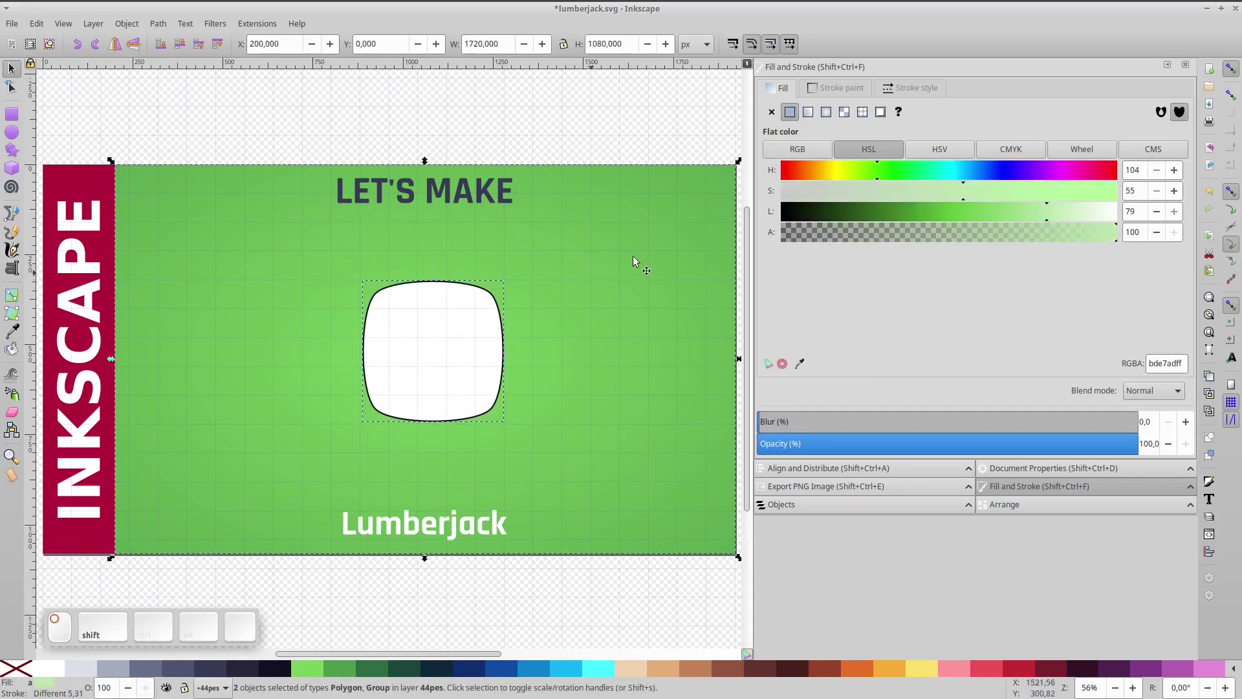
left_click(876, 469)
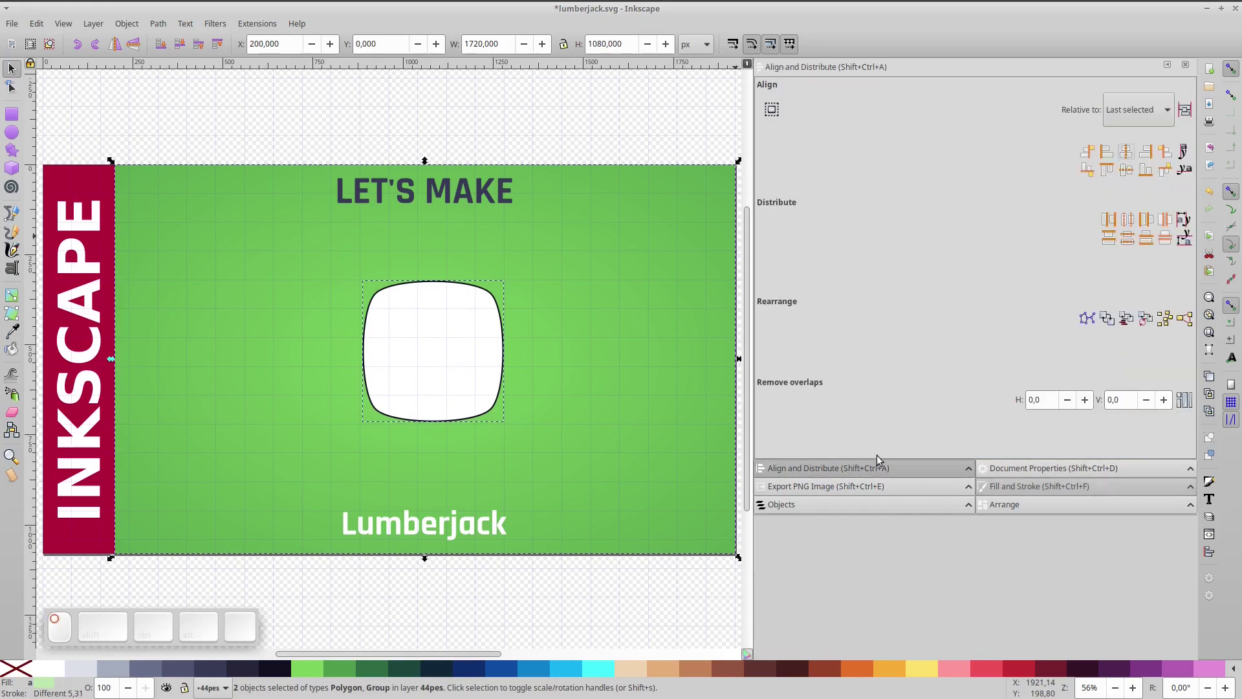
left_click(1127, 169)
left_click(1127, 152)
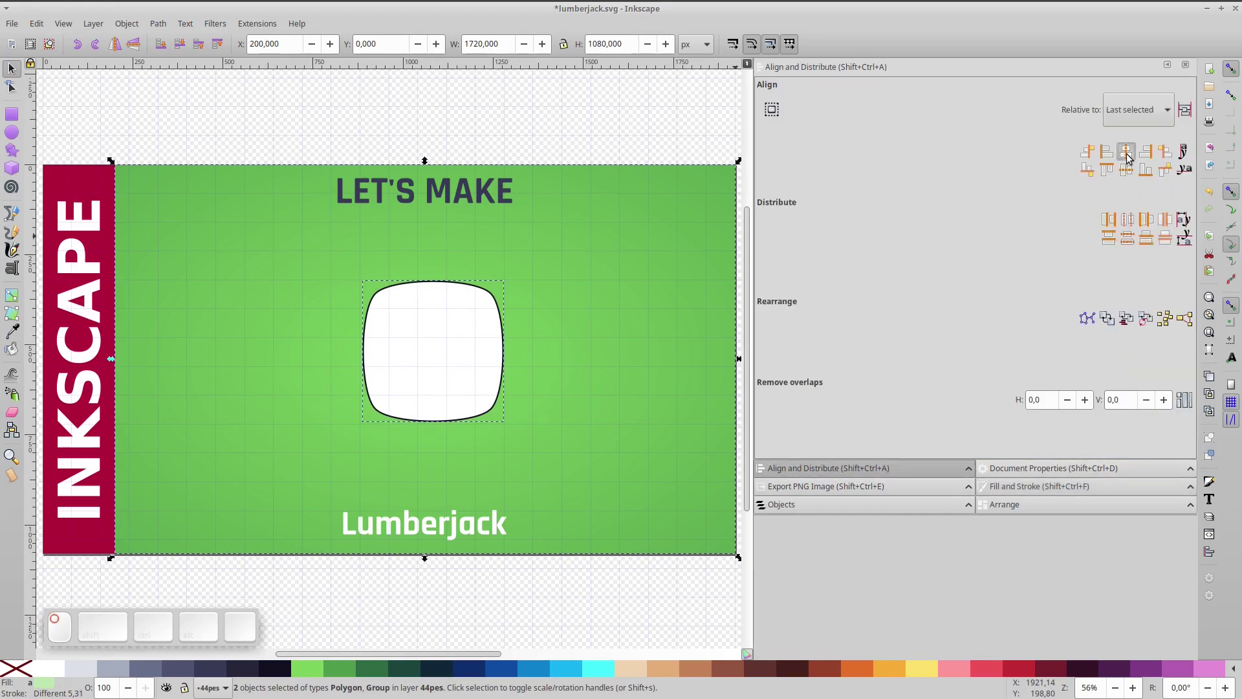
Fill the rounded polygon with medium blue.
left_click(565, 99)
left_click(414, 358)
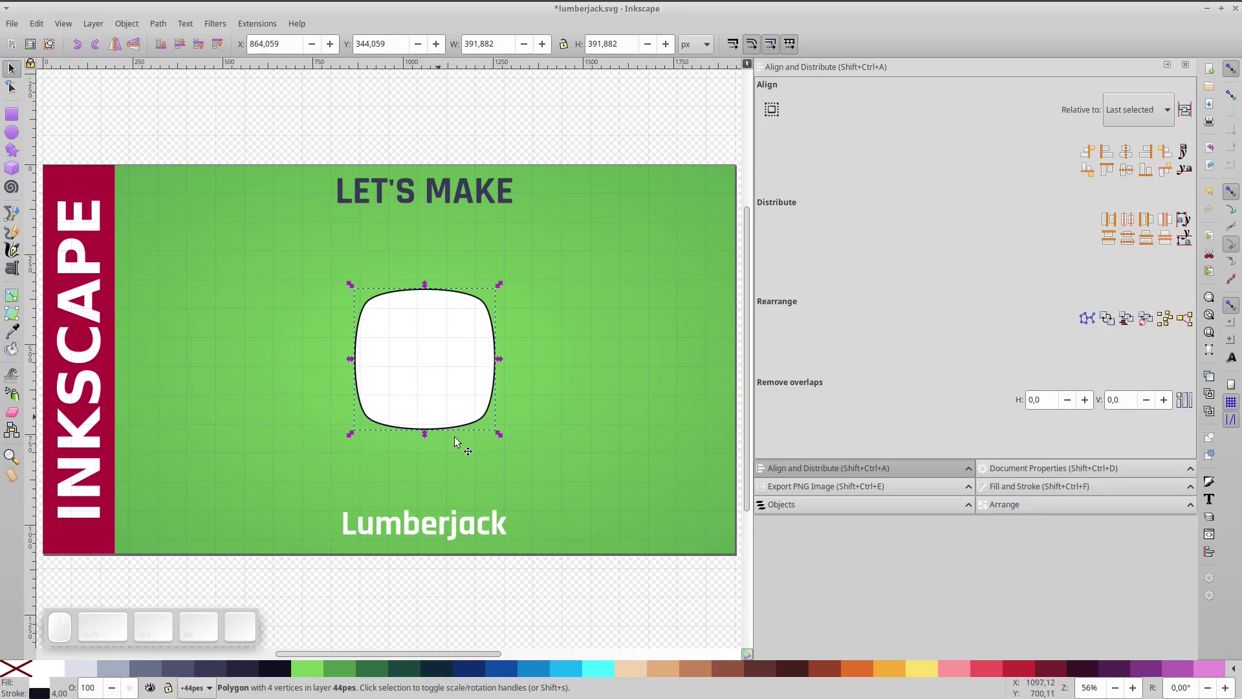
left_click(539, 666)
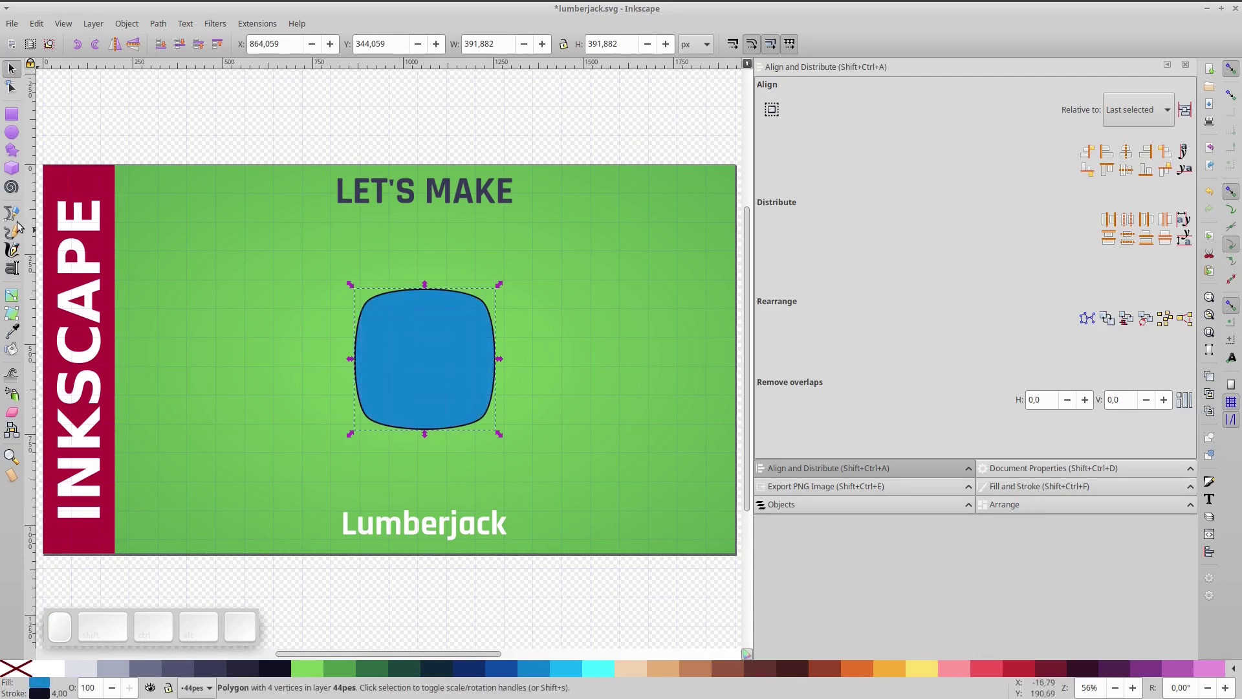
Draw a rectangle about 560 by 361 px covering the upper part of the blue polygon.
left_click(11, 115)
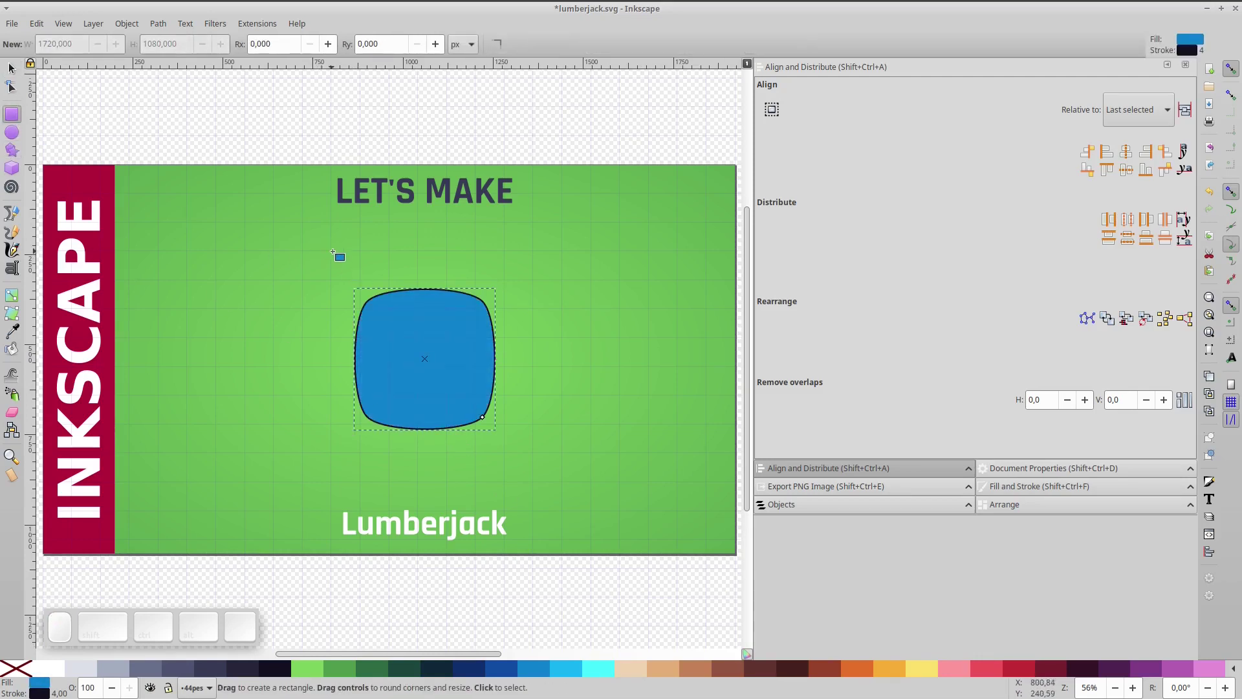
left_click_drag(330, 251, 533, 381)
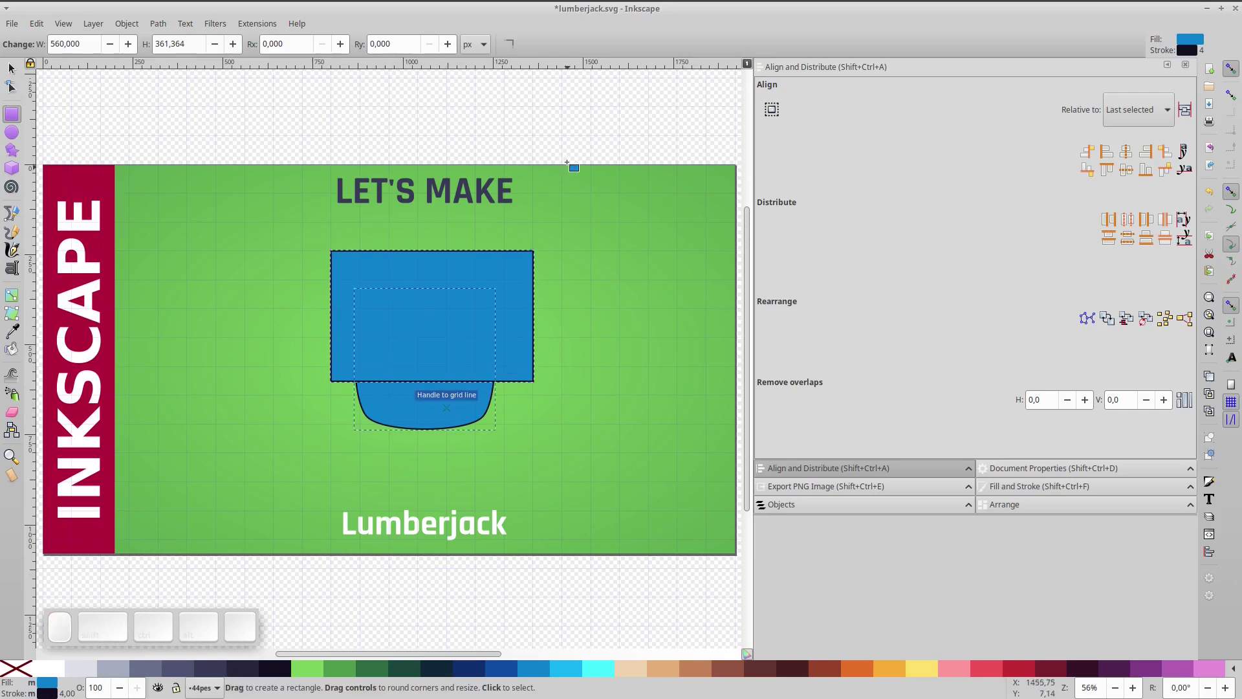
left_click(562, 136)
Intersect a duplicate of the blue polygon with the rectangle and fill the resulting upper section pink.
left_click(473, 392)
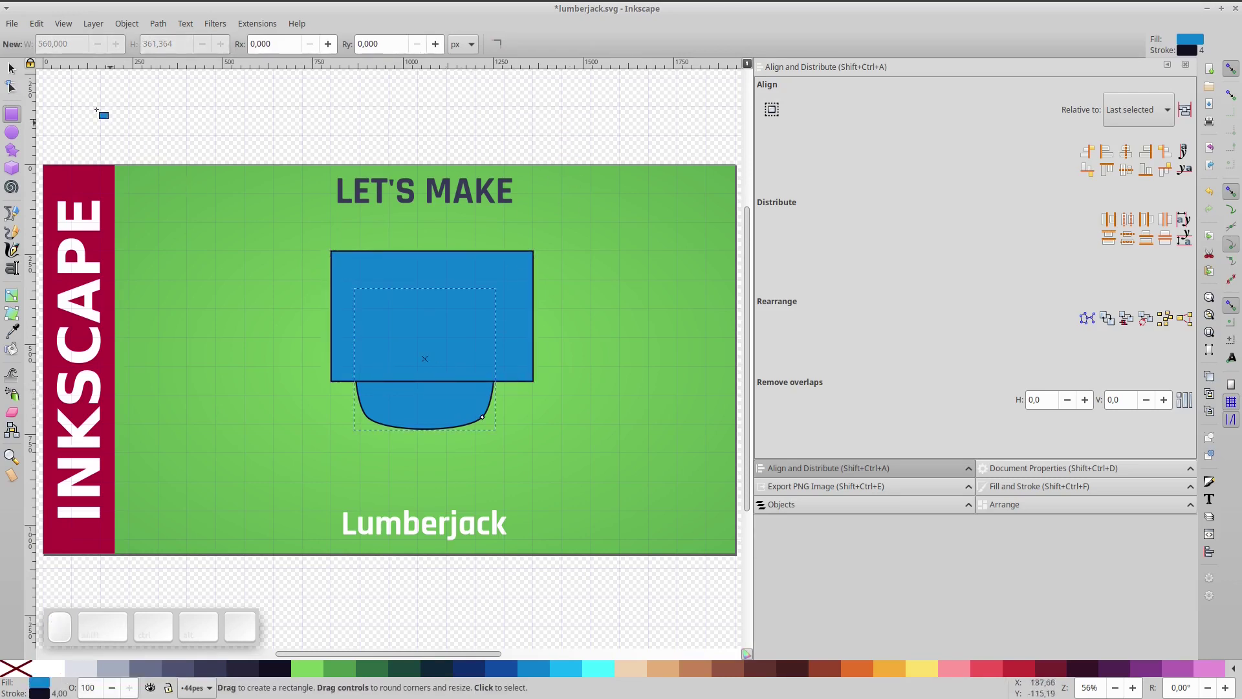
key("Page_Up")
left_click(510, 279, "shift")
key("ctrl")
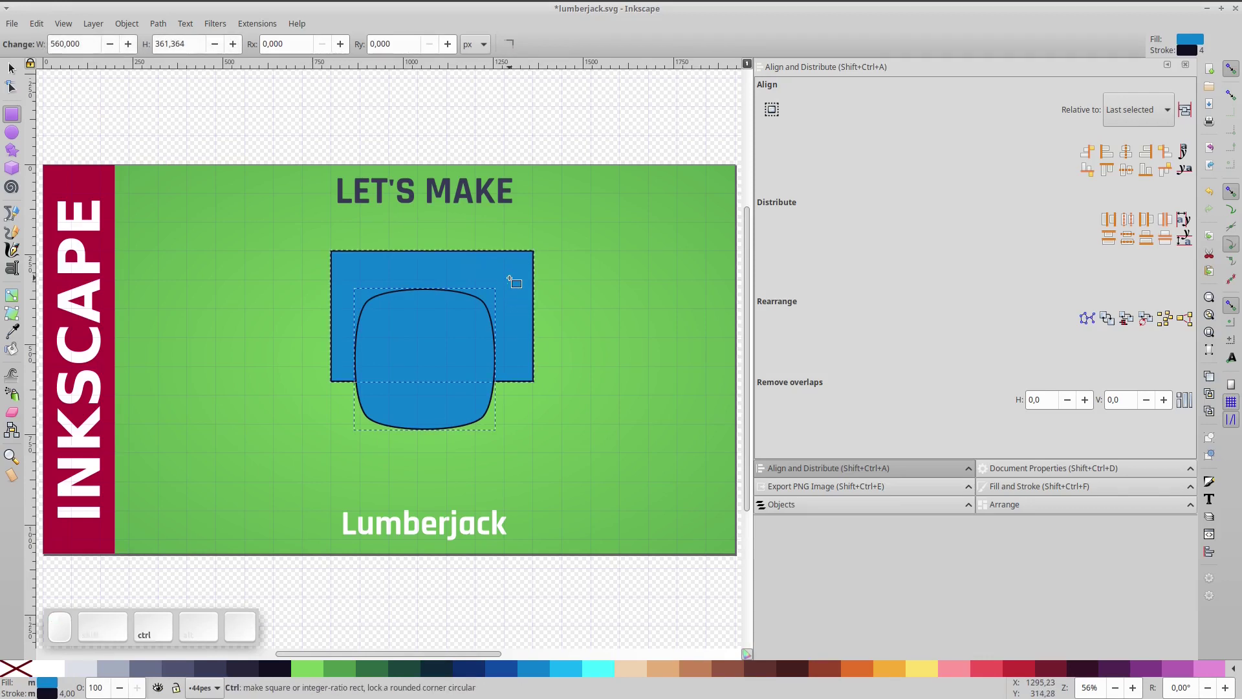
key("ctrl+KP_Multiply")
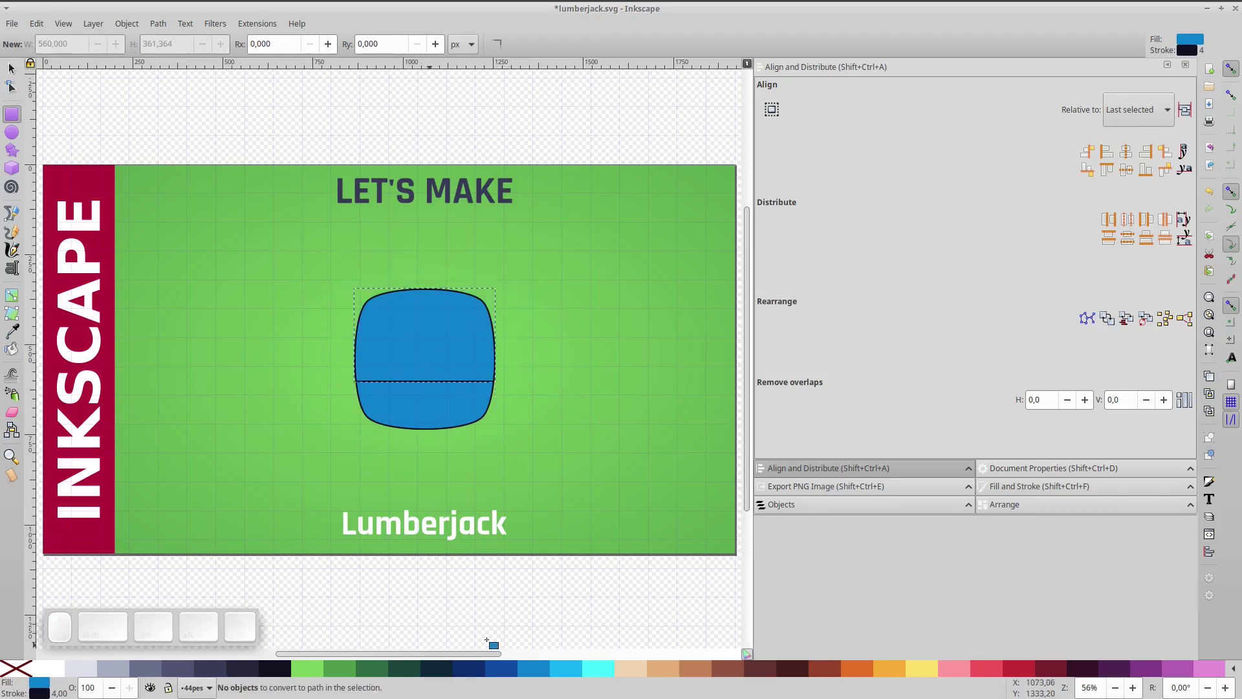
left_click(957, 668)
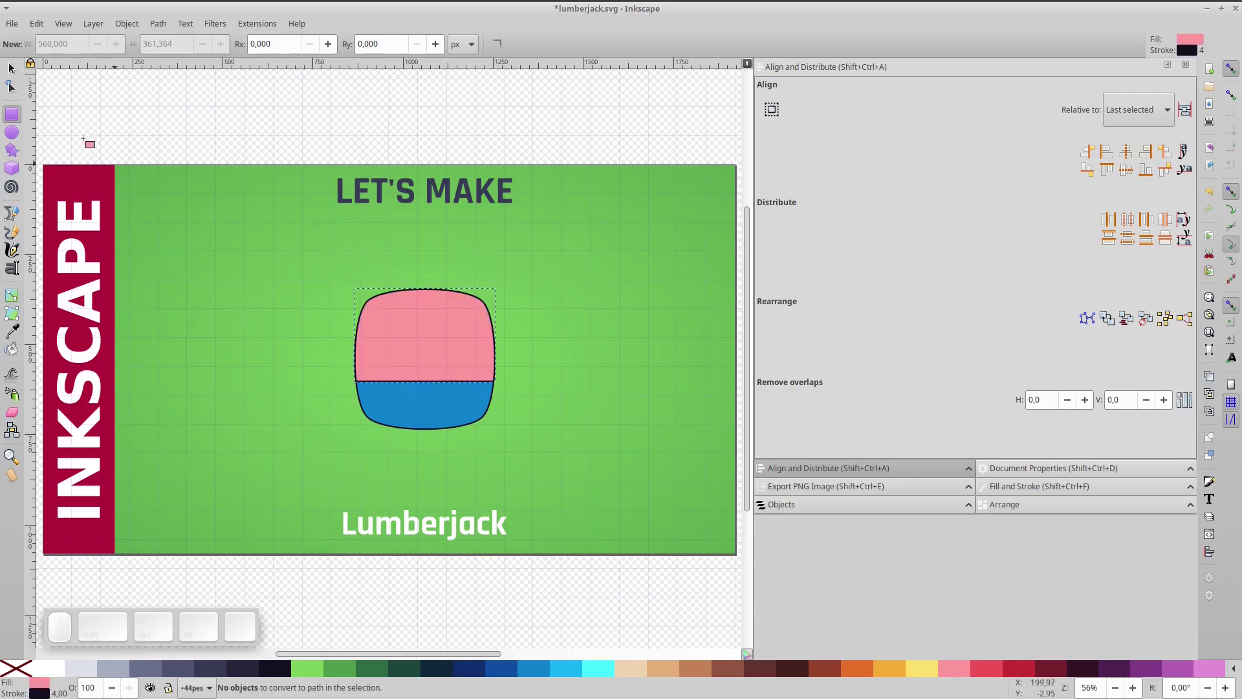
Draw a belt rectangle about 449 by 30 px across the pink-blue boundary and intersect it with a duplicate of the body polygon.
left_click_drag(342, 375, 510, 391)
scroll(510, 391, "up", 3)
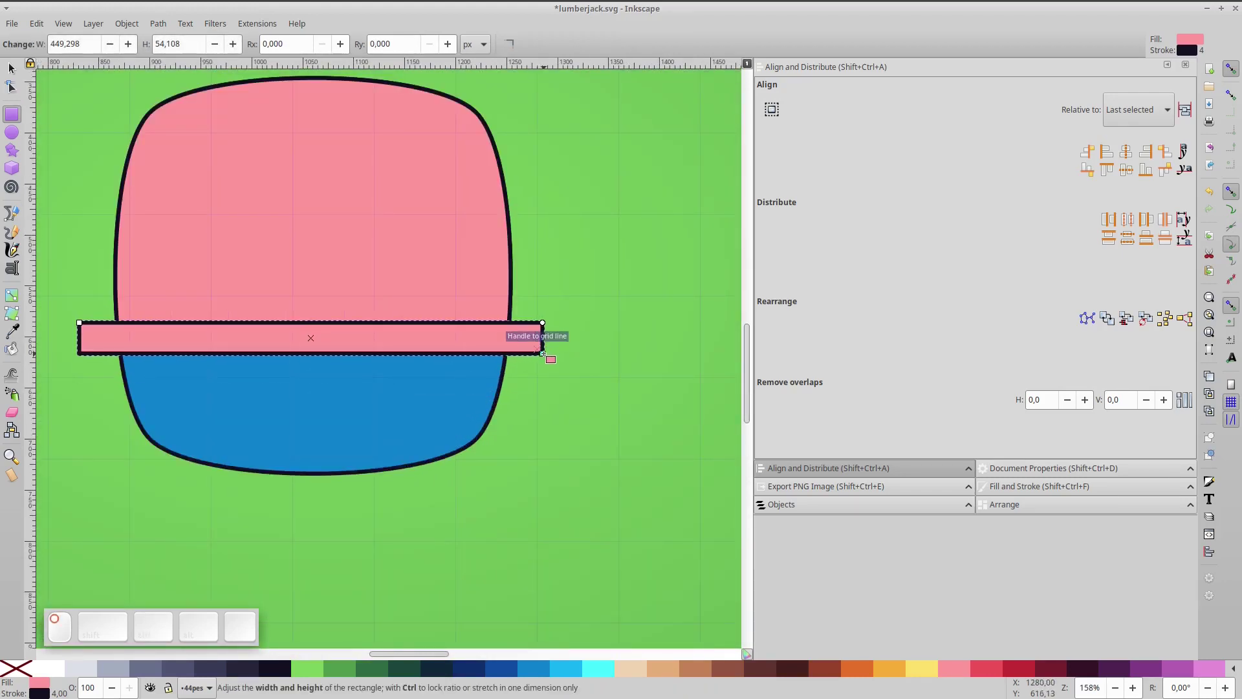
left_click(464, 390)
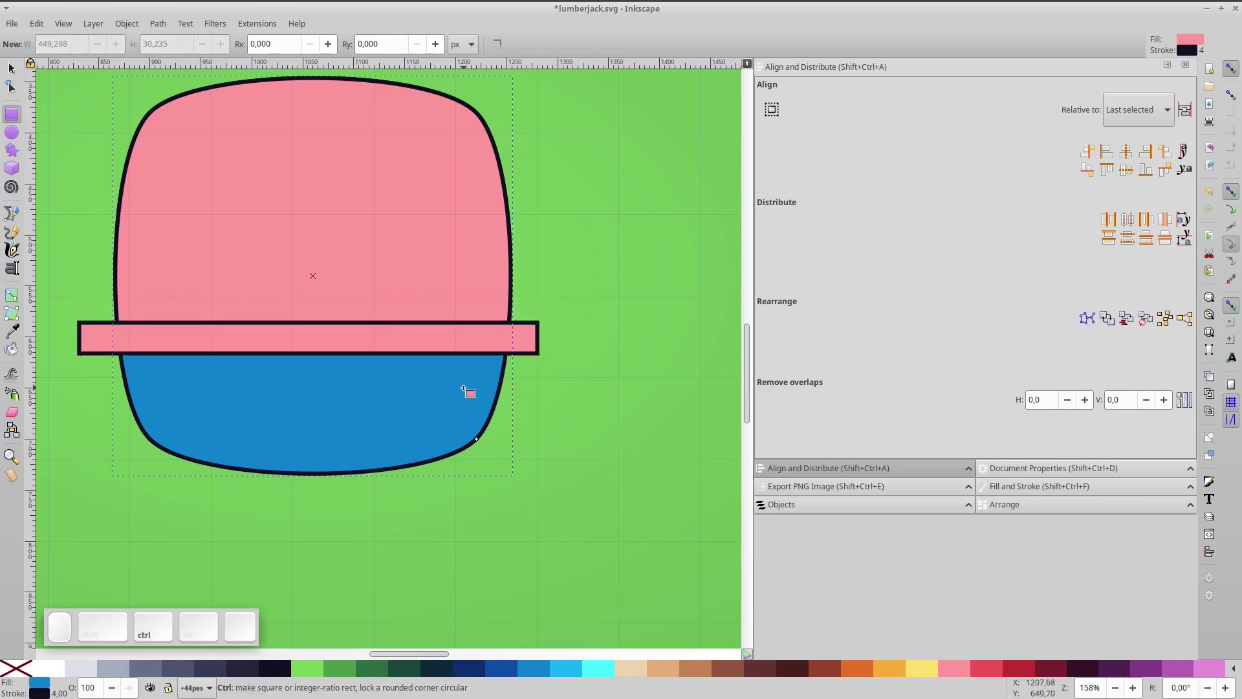
key("Home")
left_click(528, 336, "shift")
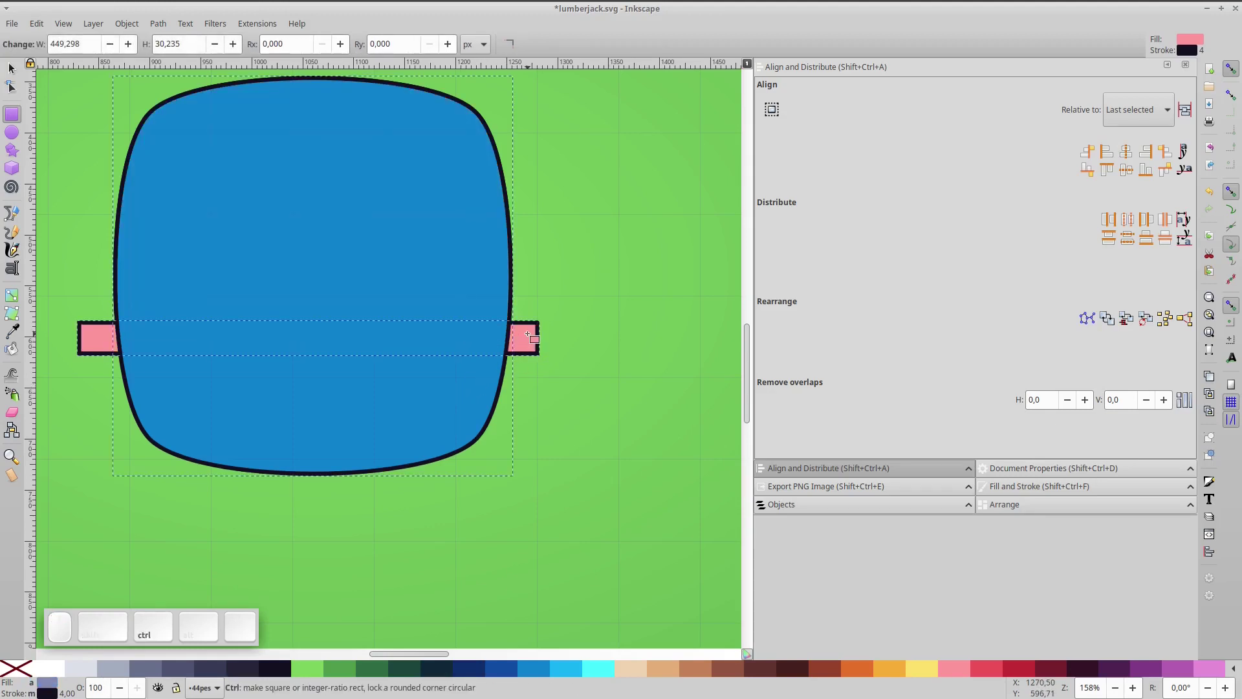
key("ctrl+KP_Multiply")
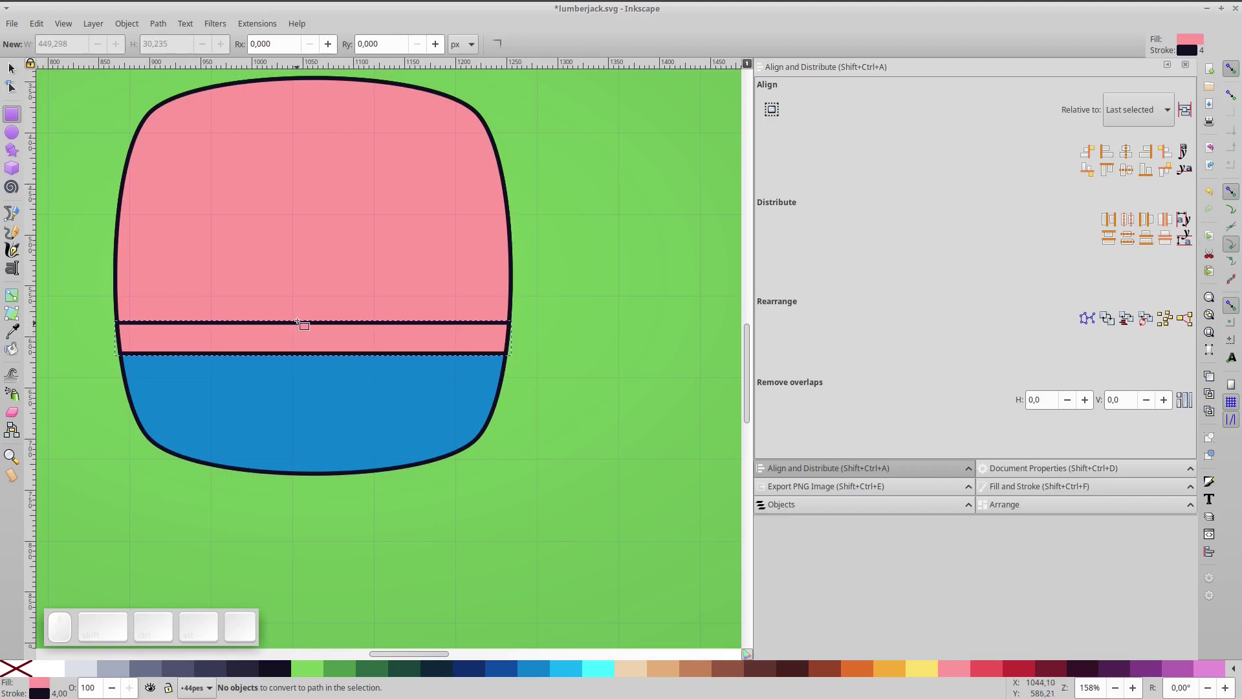
Draw a buckle rectangle about 86 by 48 px with corners rounded about 16 px, centred horizontally on the belt.
left_click_drag(277, 313, 363, 363)
left_click_drag(363, 314, 363, 332)
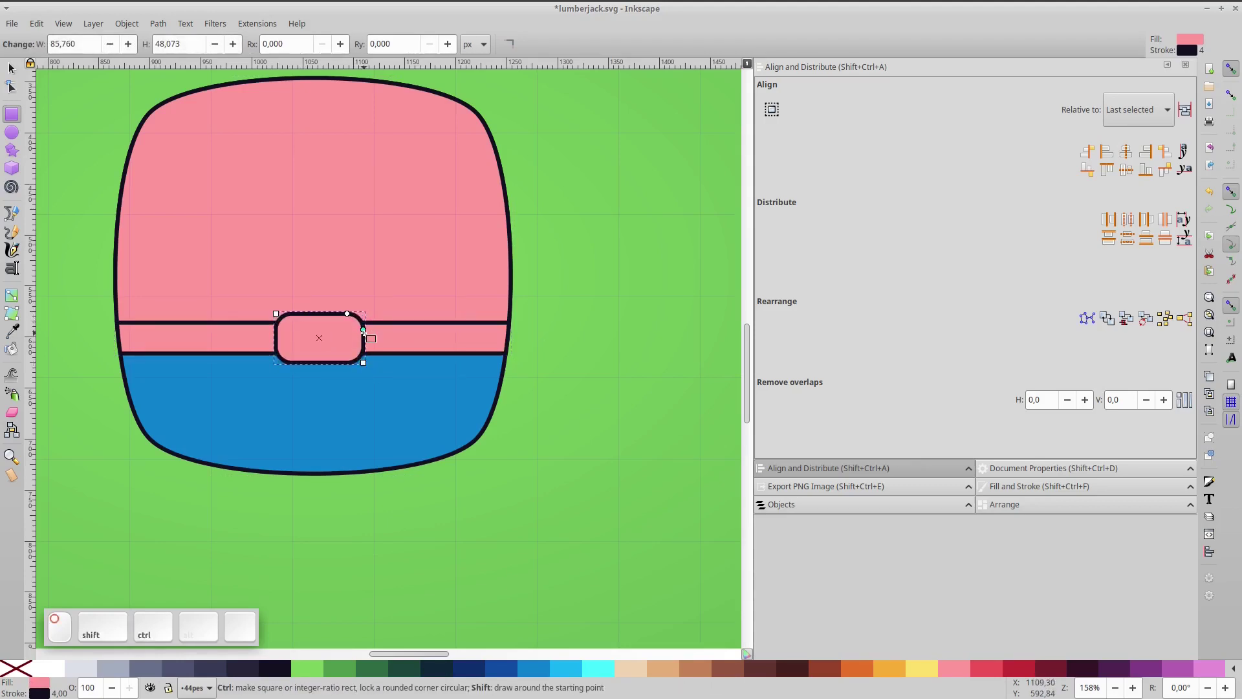
left_click(416, 344, "shift")
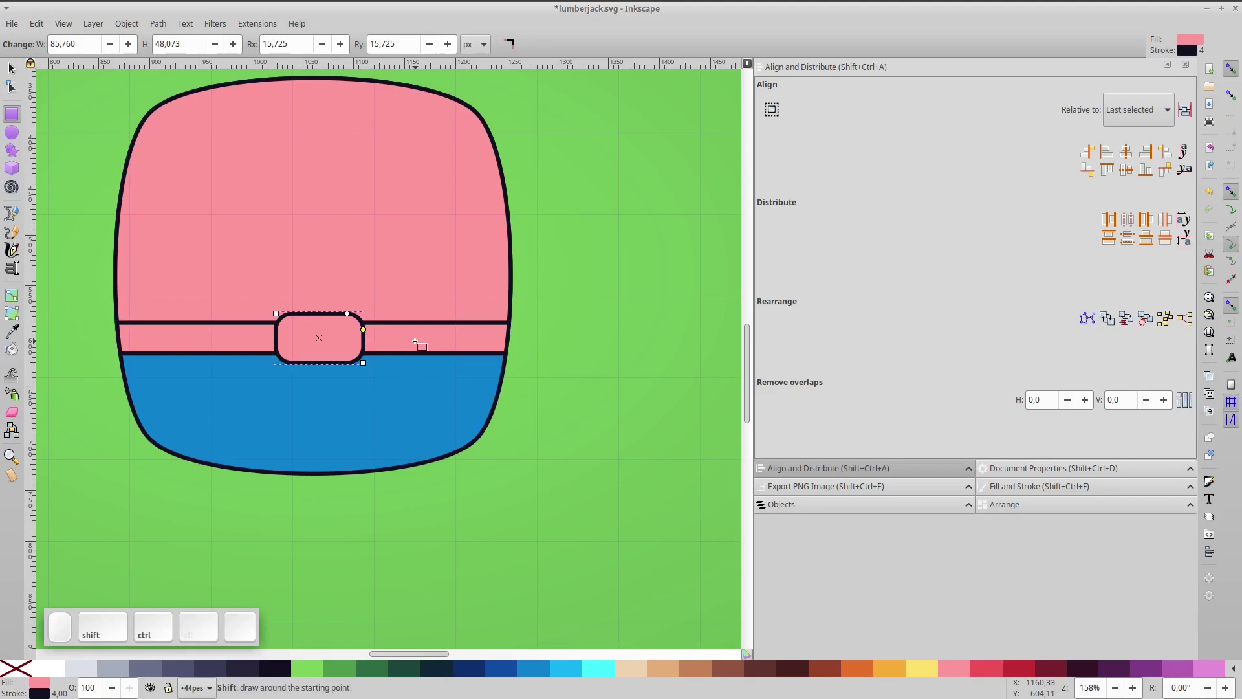
left_click(1125, 153)
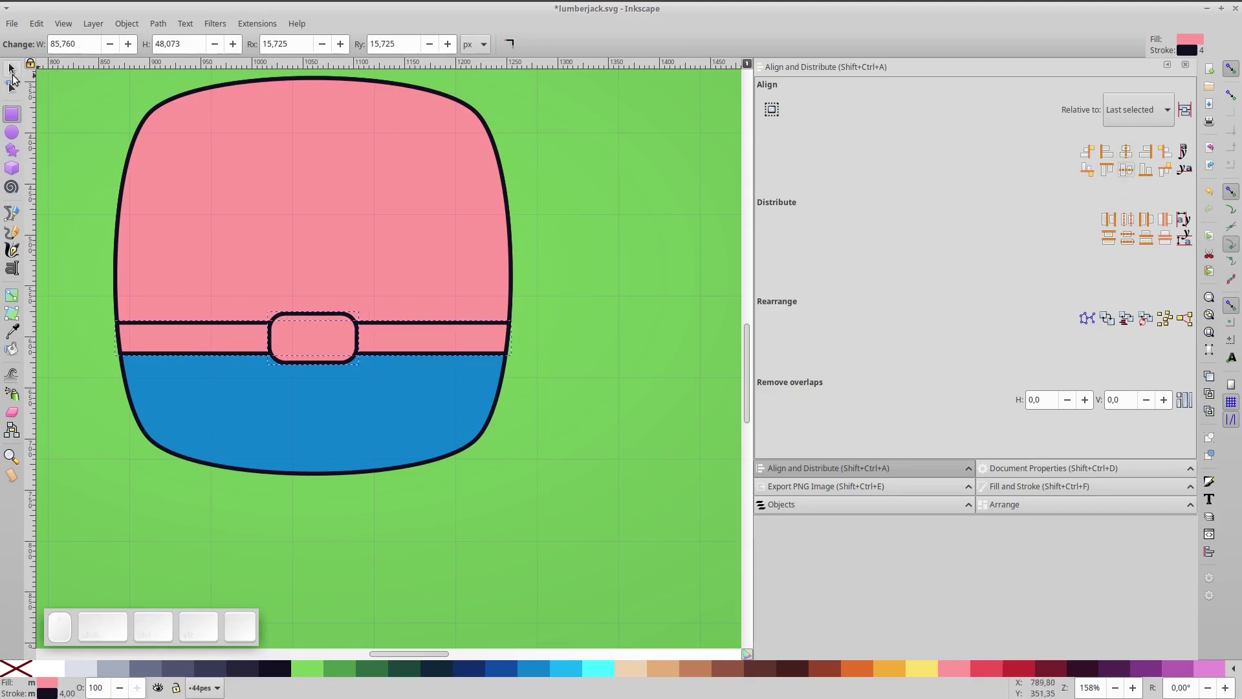
Fill the belt strip light tan and the buckle dark brown (#945542).
left_click(13, 72)
left_click(708, 297)
left_click(346, 339)
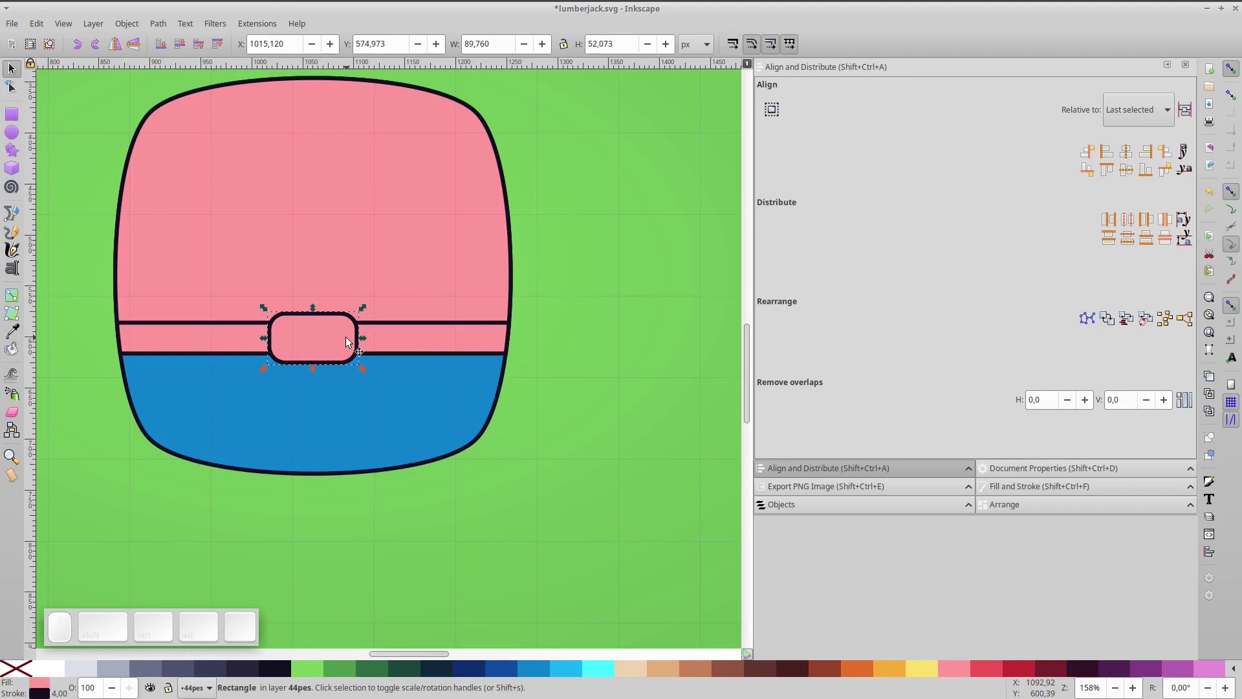
left_click(705, 669)
left_click(487, 331)
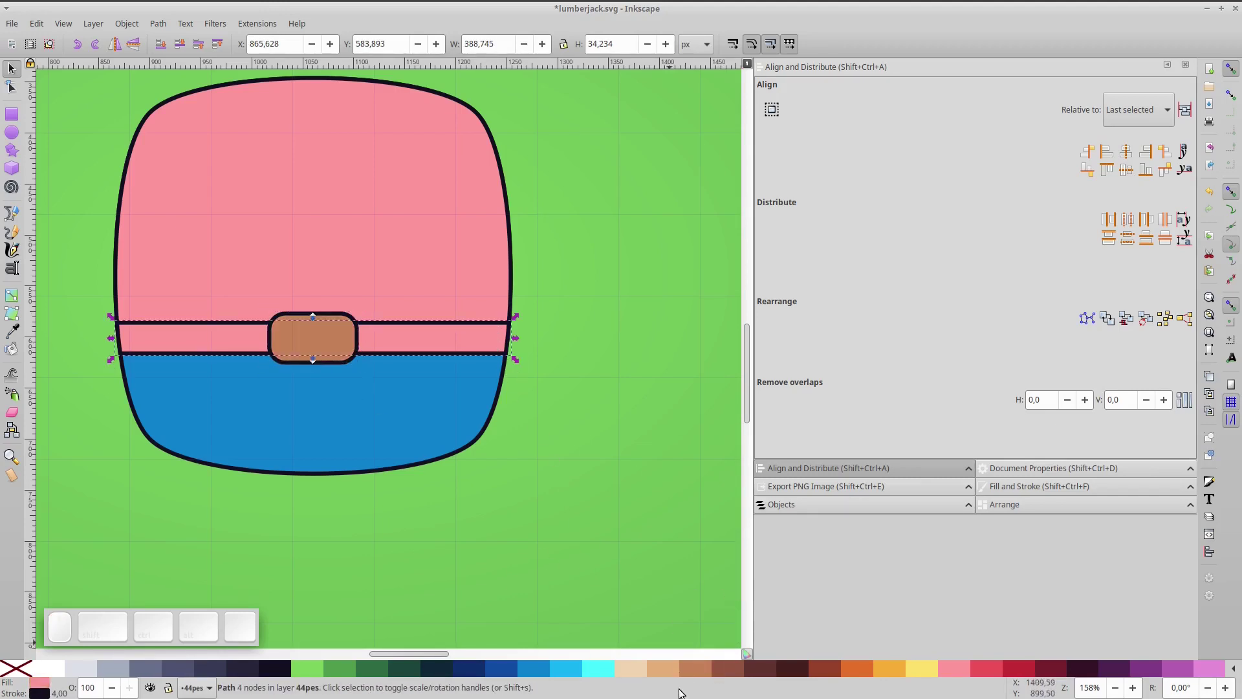
left_click(654, 674)
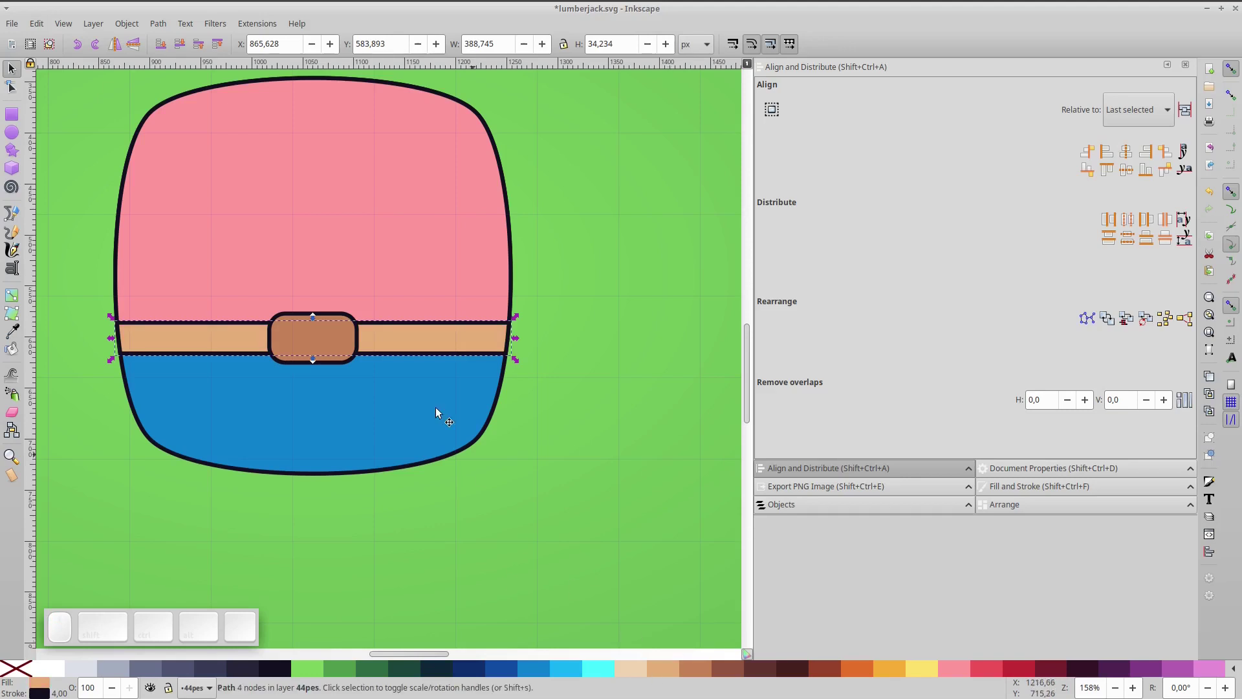
left_click(348, 340)
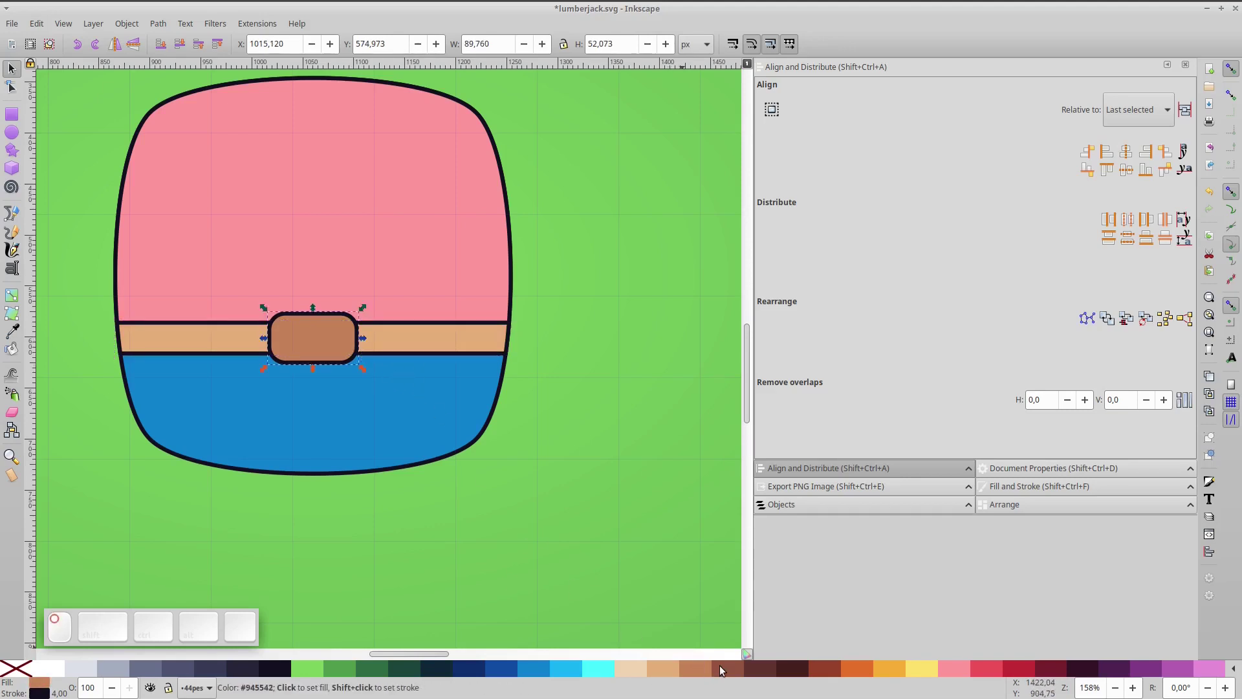
left_click(721, 669)
left_click(595, 409)
Draw a vertical strap about 64 by 324 px with fully rounded ends over the body's left side and move it up about 14 px.
left_click_drag(502, 374, 591, 414)
left_click(12, 114)
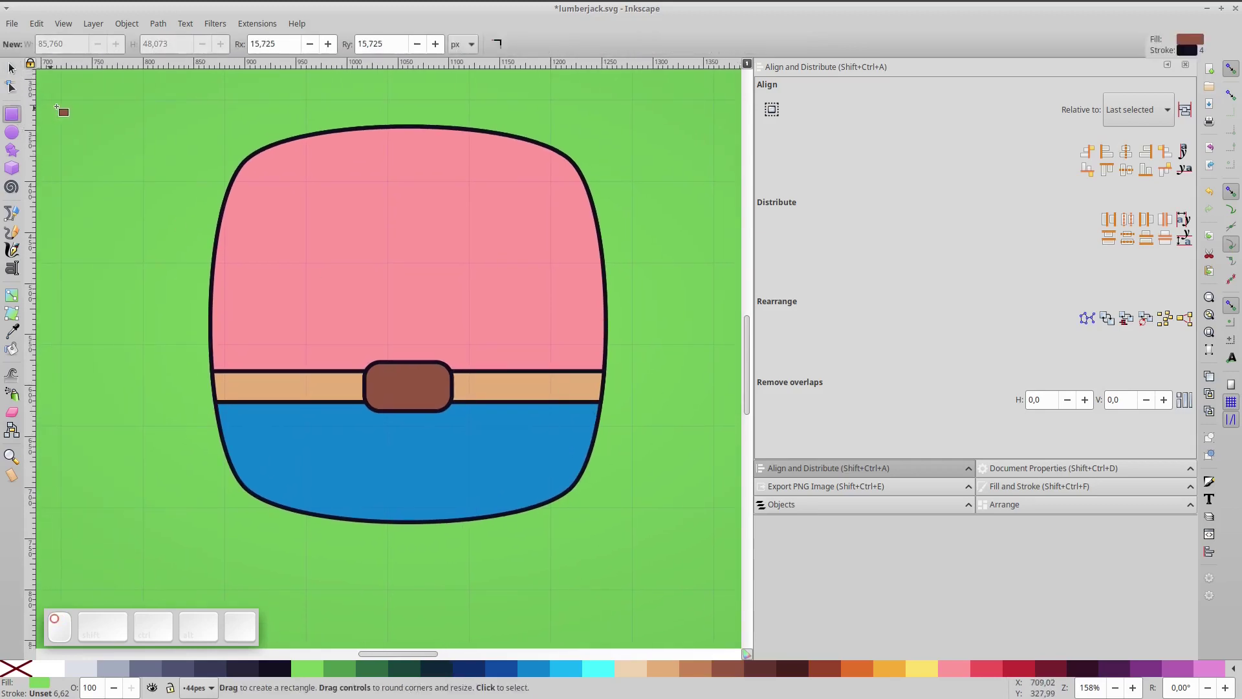
left_click_drag(271, 114, 337, 445)
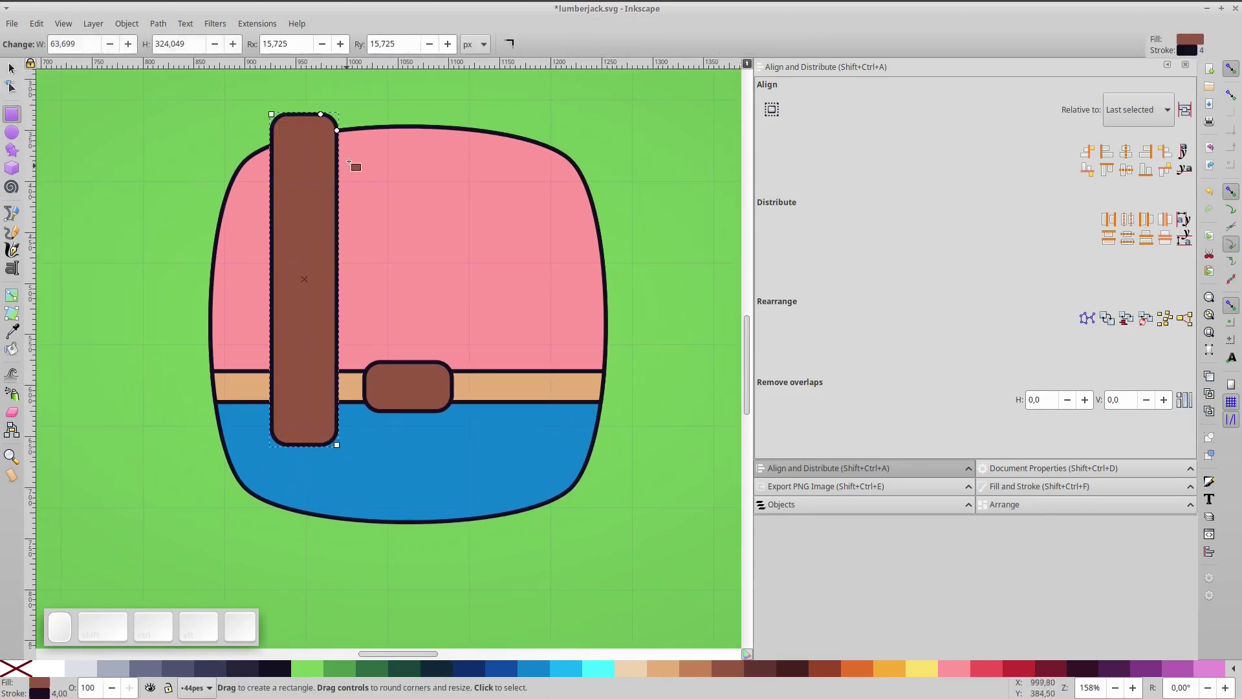
left_click_drag(336, 129, 332, 189)
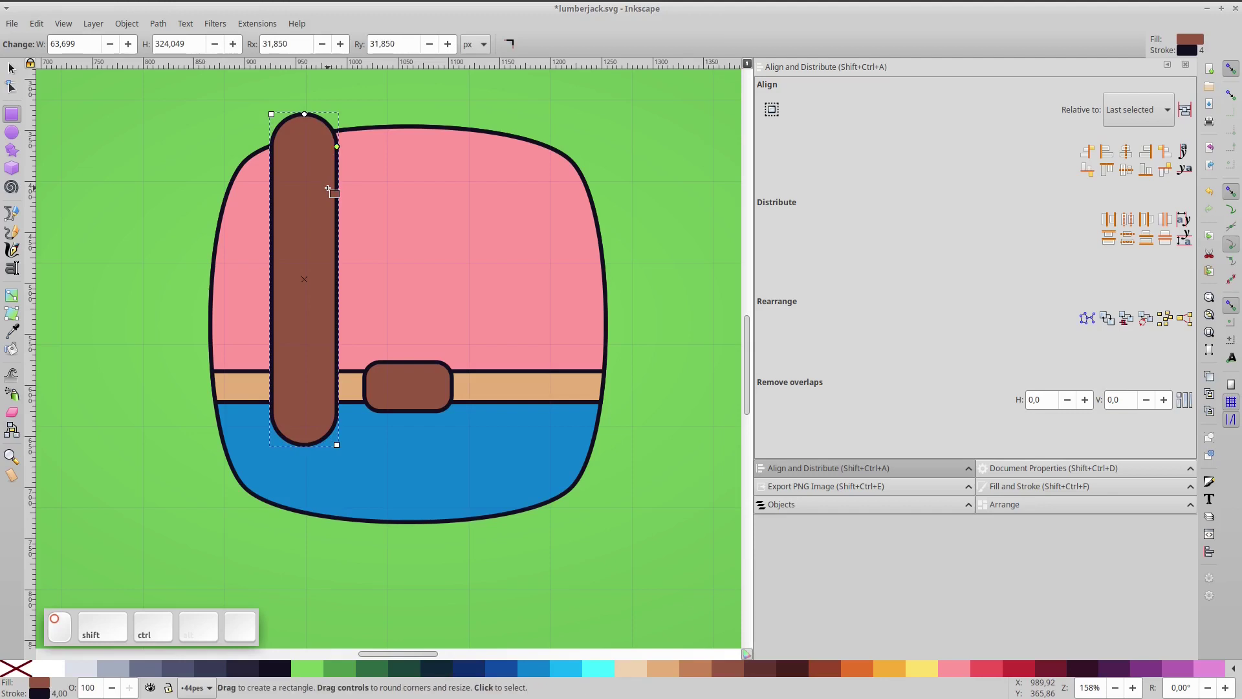
left_click(11, 69)
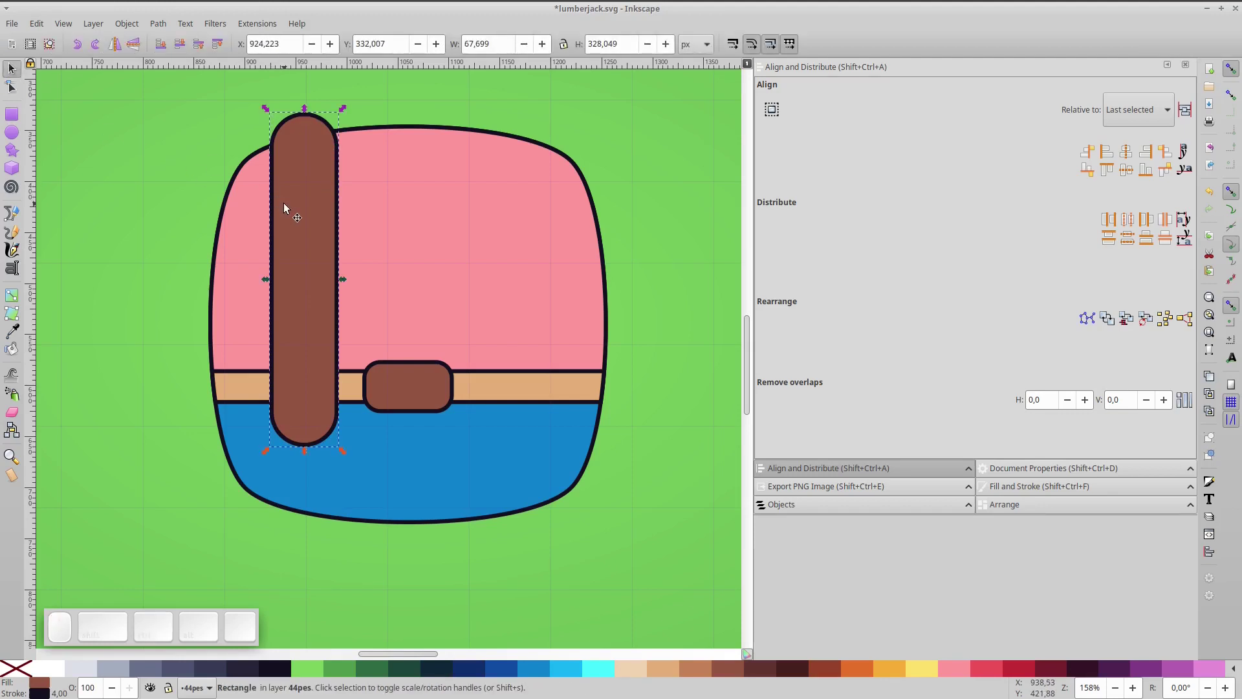
left_click_drag(301, 234, 301, 219)
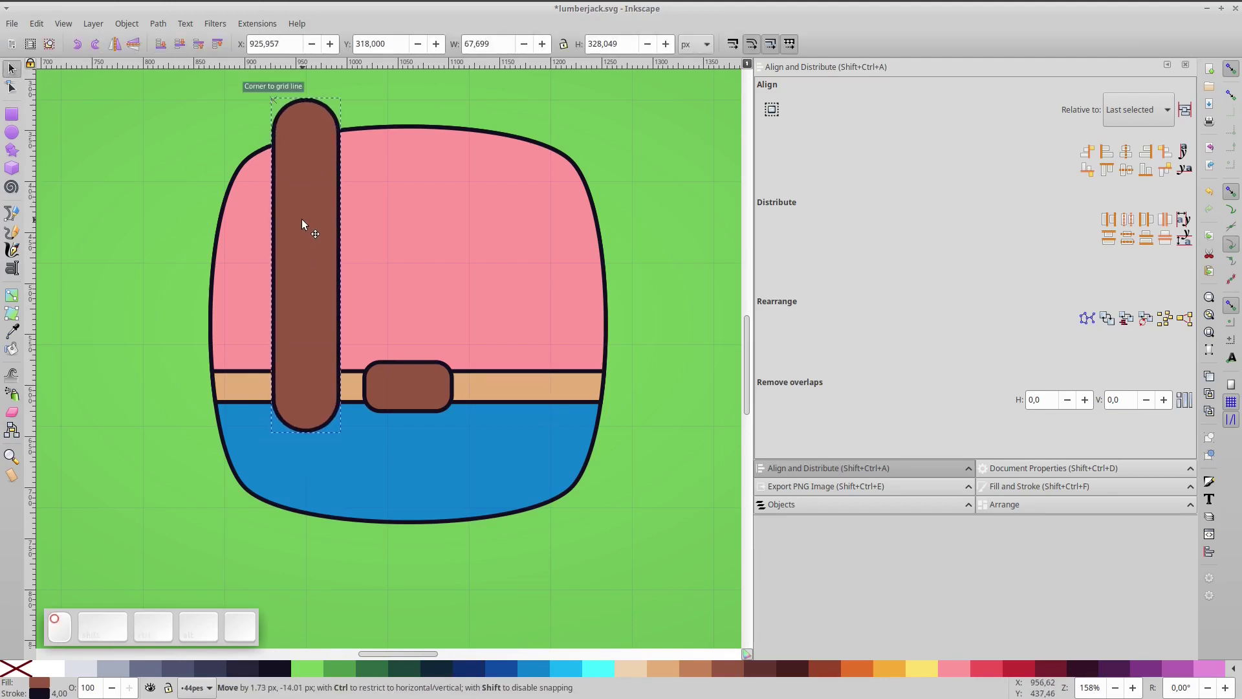
Draw a button circle about 23 px in radius near the strap's lower end and centre it horizontally on the strap.
left_click(12, 132)
left_click_drag(293, 380, 321, 406)
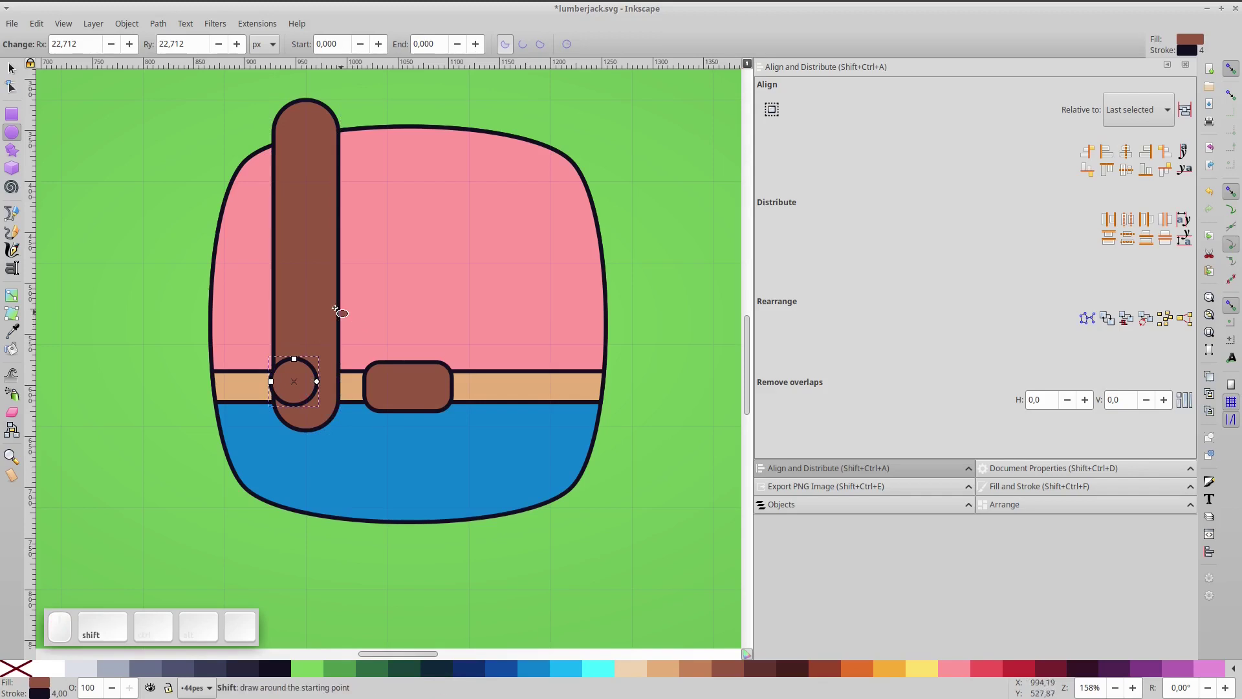
left_click(1126, 151)
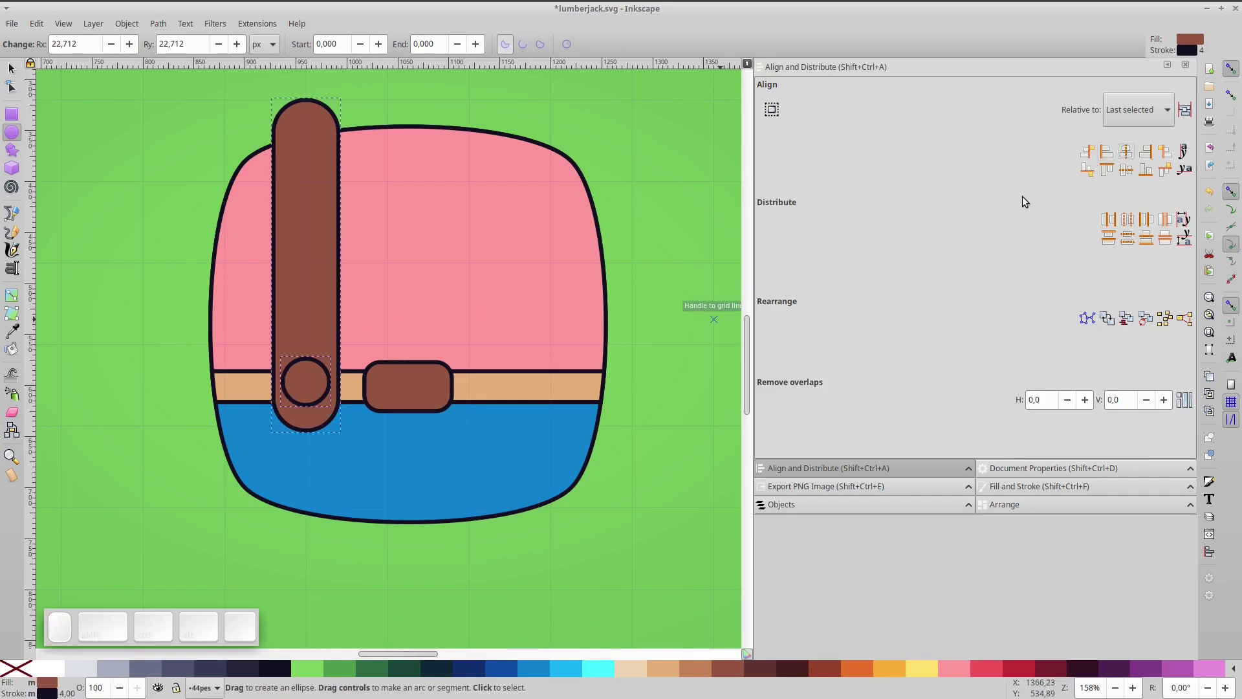
key("Escape")
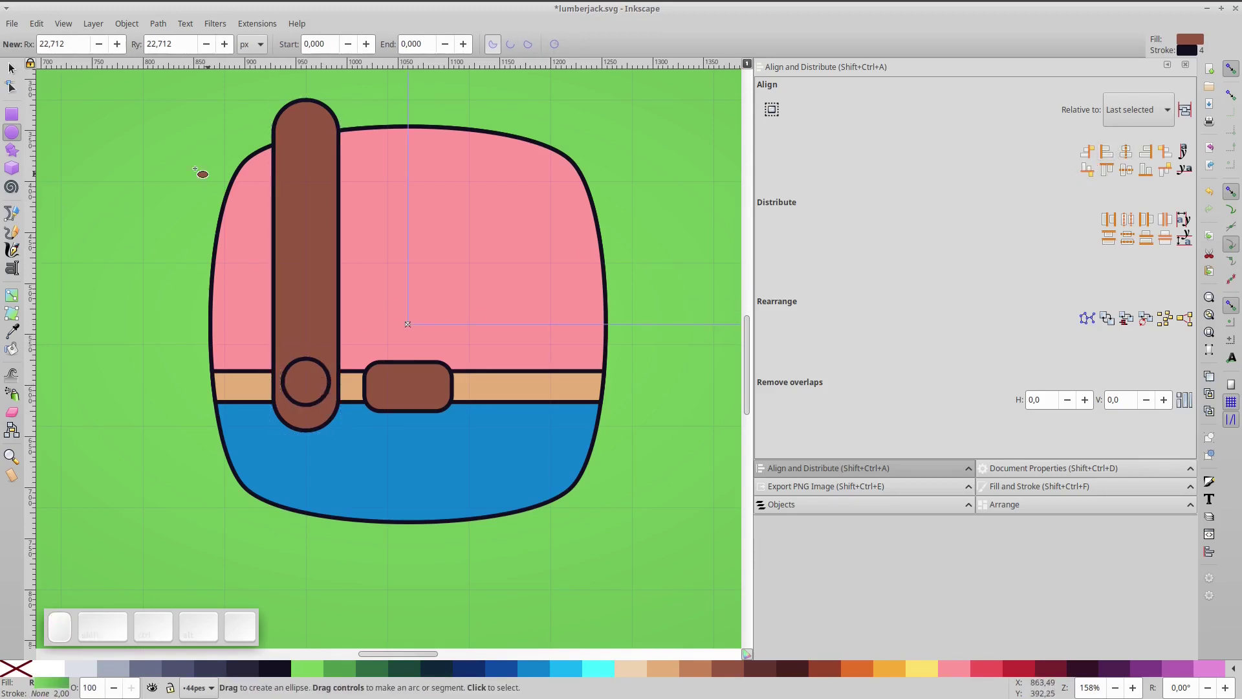
Group the button circle with the strap and move the group down about 19 px.
left_click(292, 374)
left_click(299, 294, "shift")
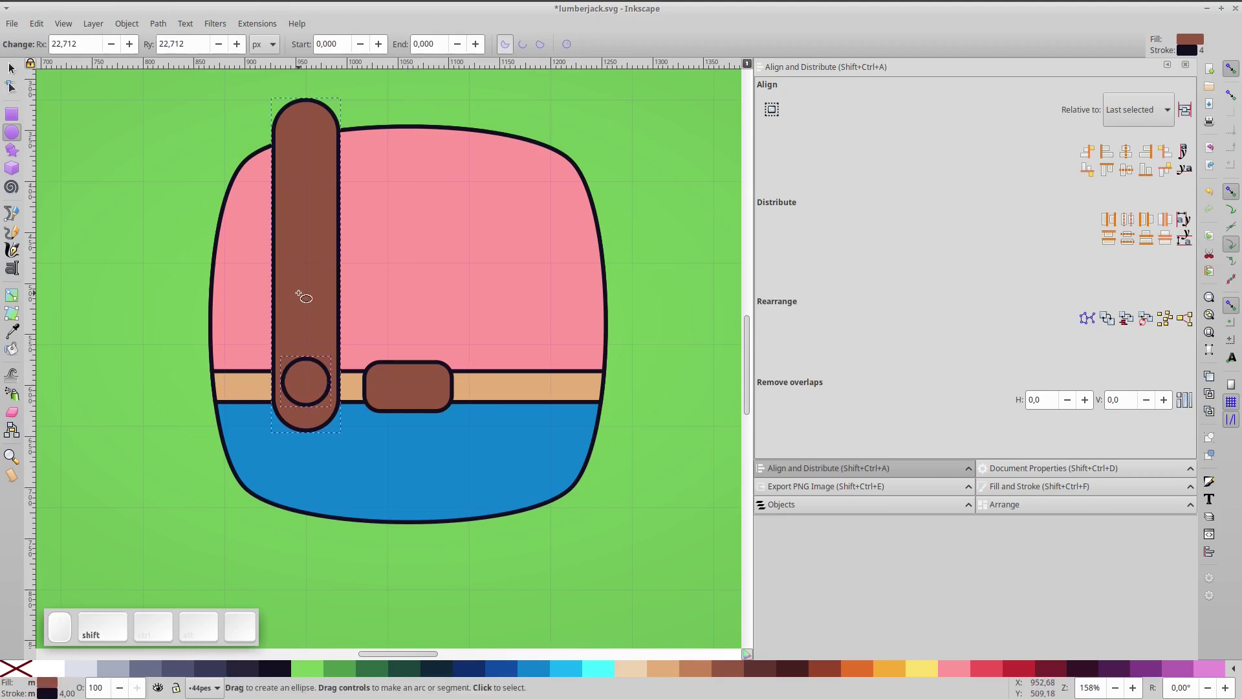
key("ctrl+g")
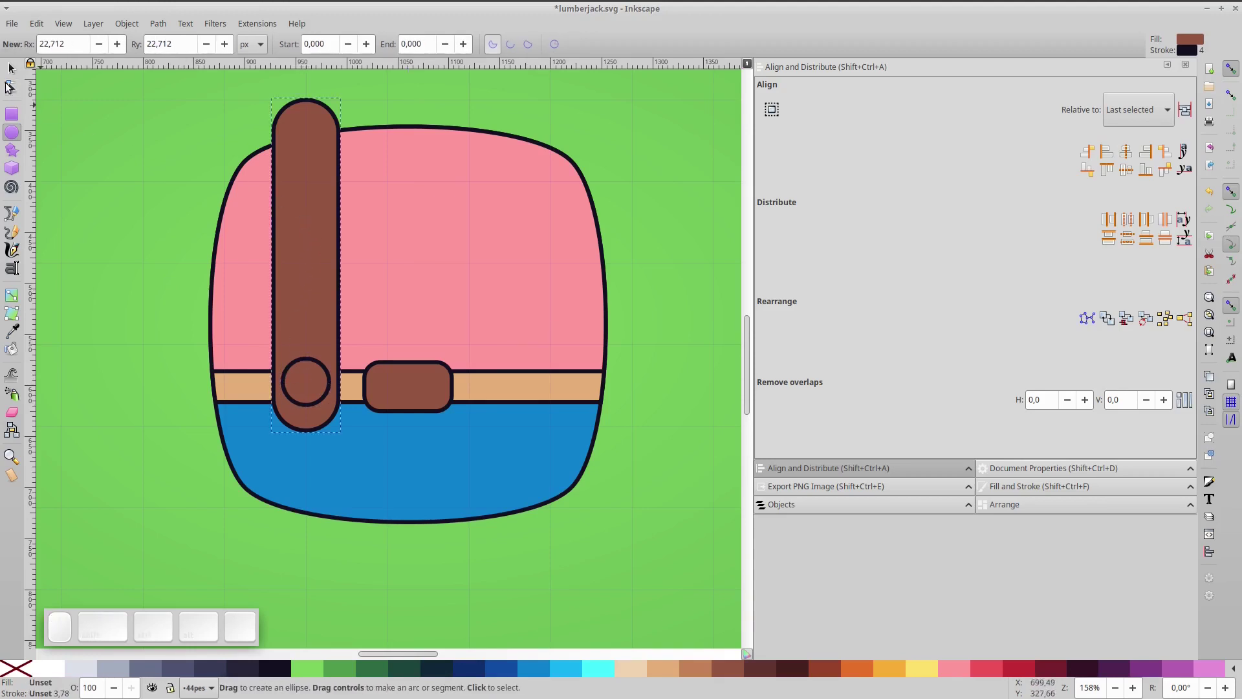
left_click(10, 69)
left_click_drag(313, 188, 303, 201)
Inside the strap group, shrink the button circle about its centre and give the strap the lower body's blue (#0e82ce).
double_click(305, 401)
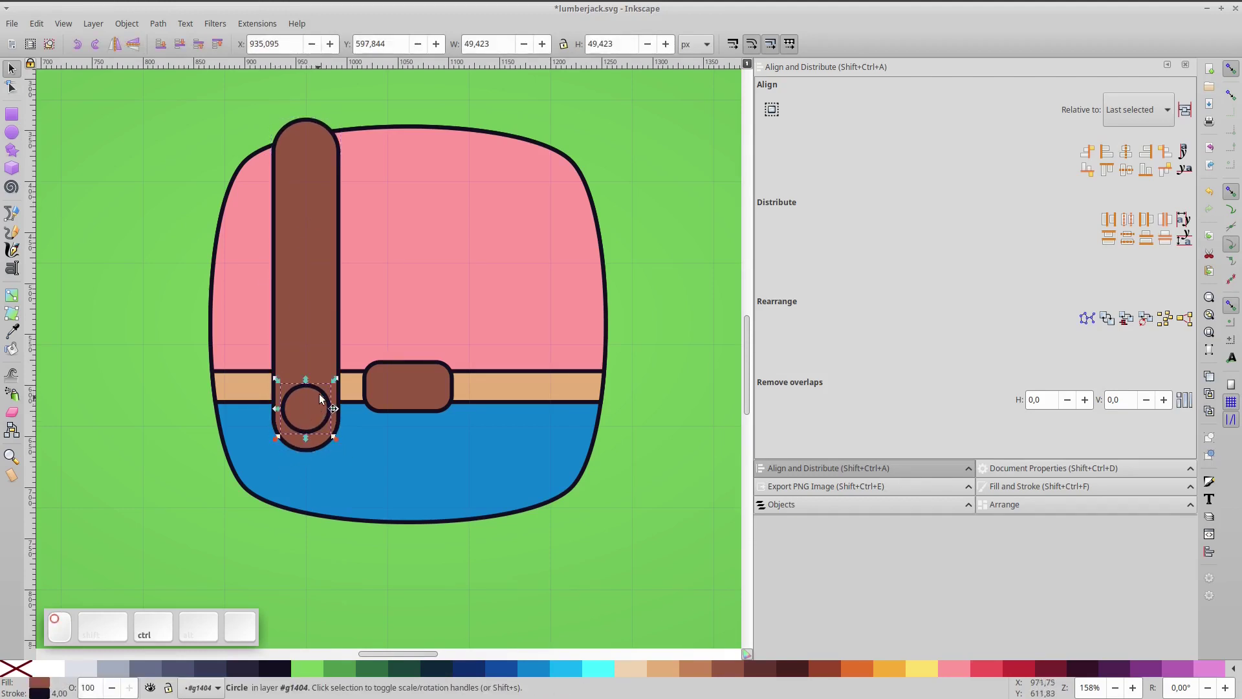
left_click_drag(335, 372, 326, 386)
left_click(326, 387)
key("d")
left_click(386, 444)
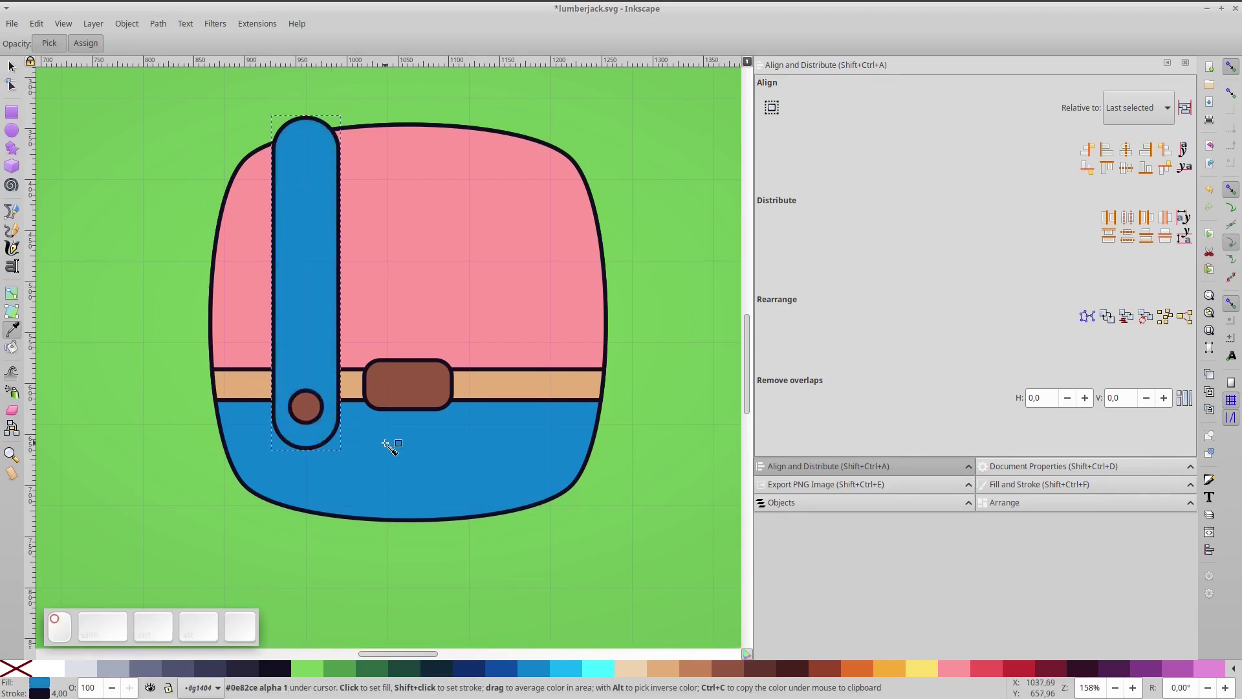
key("d")
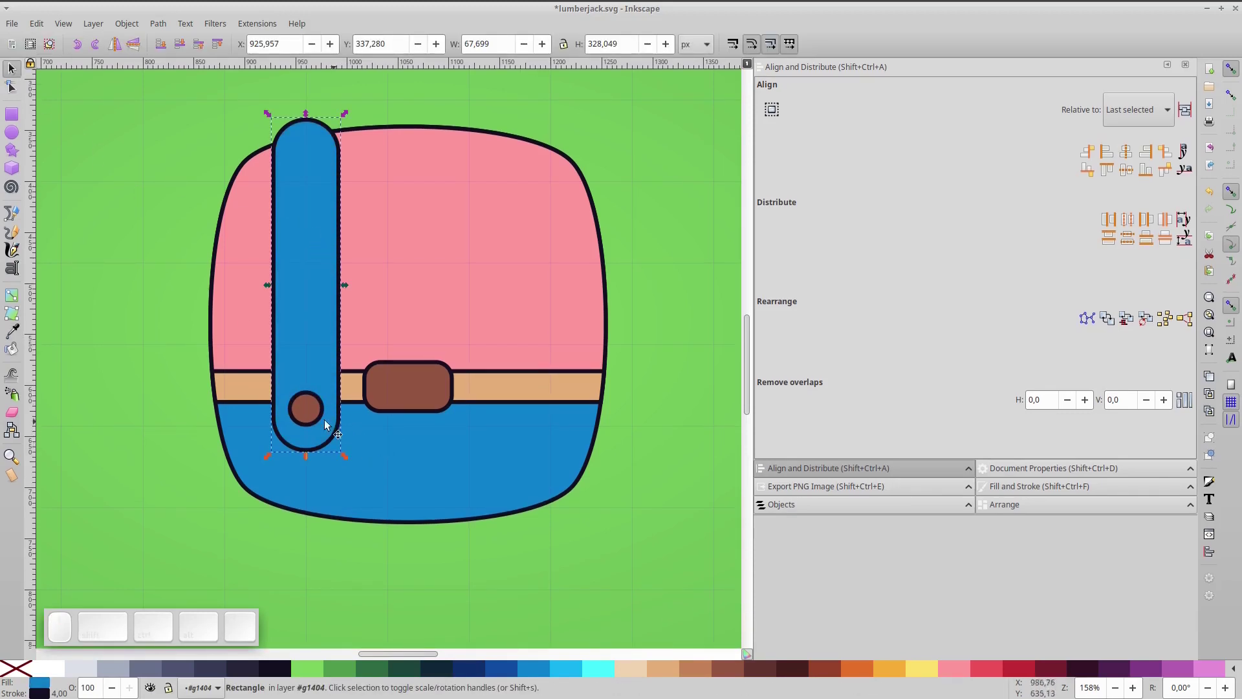
Lower the button slightly inside the strap group and duplicate the group about 201 px straight across to the body's right side.
left_click_drag(308, 403, 311, 415)
left_click(158, 308)
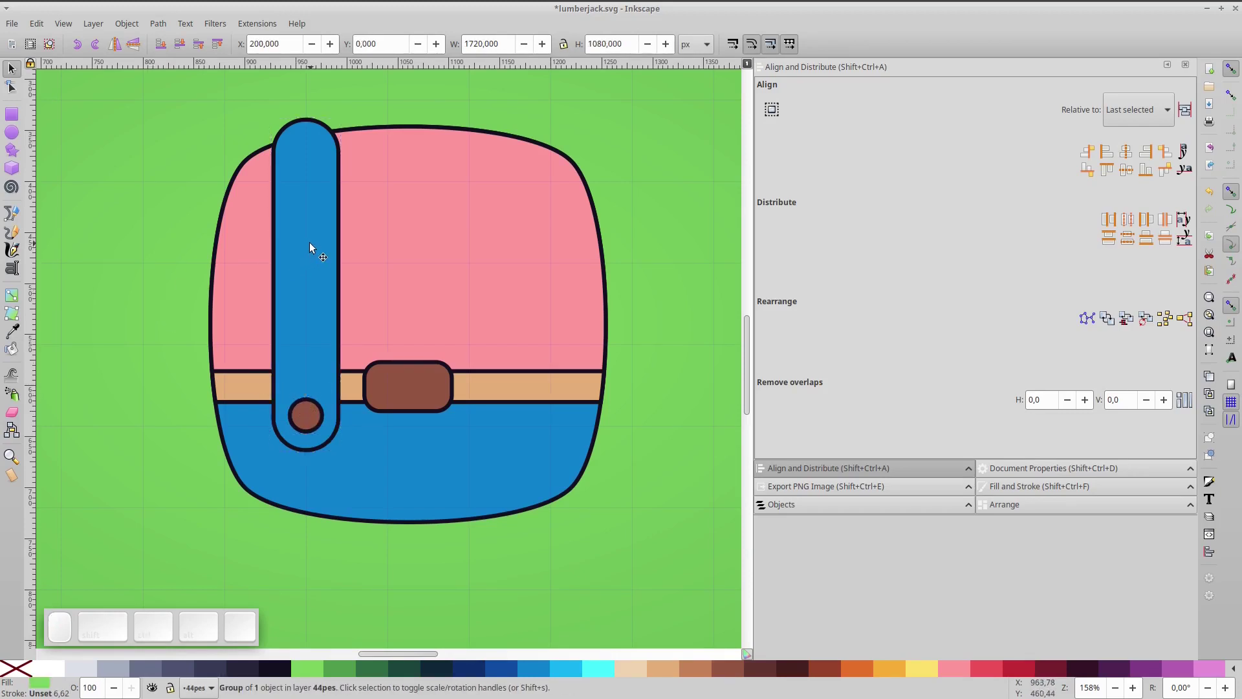
left_click(313, 270)
left_click(314, 308, "ctrl")
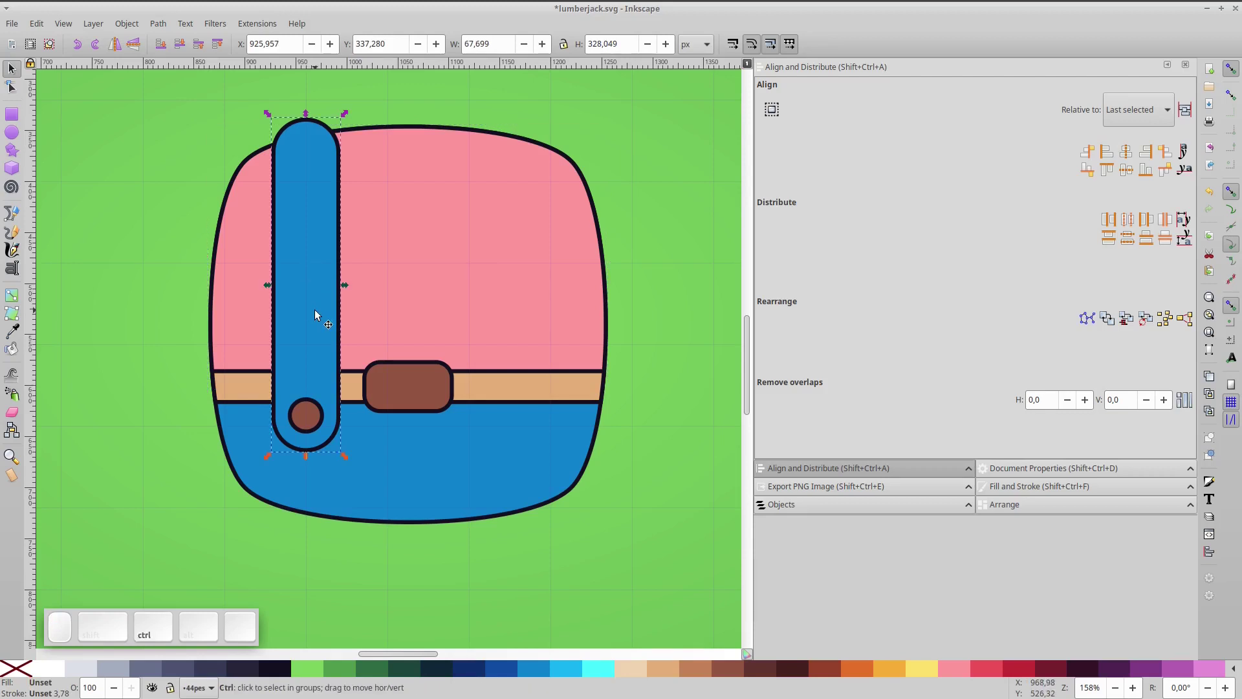
left_click_drag(291, 296, 502, 290)
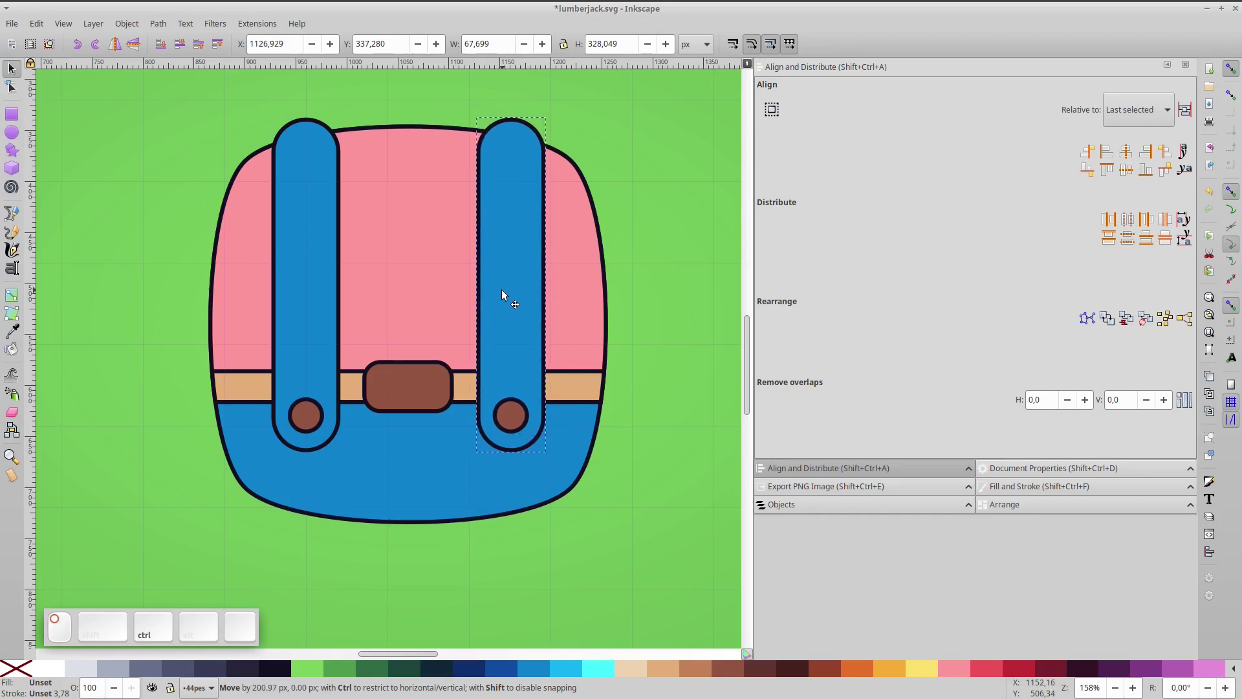
left_click(638, 367, "ctrl")
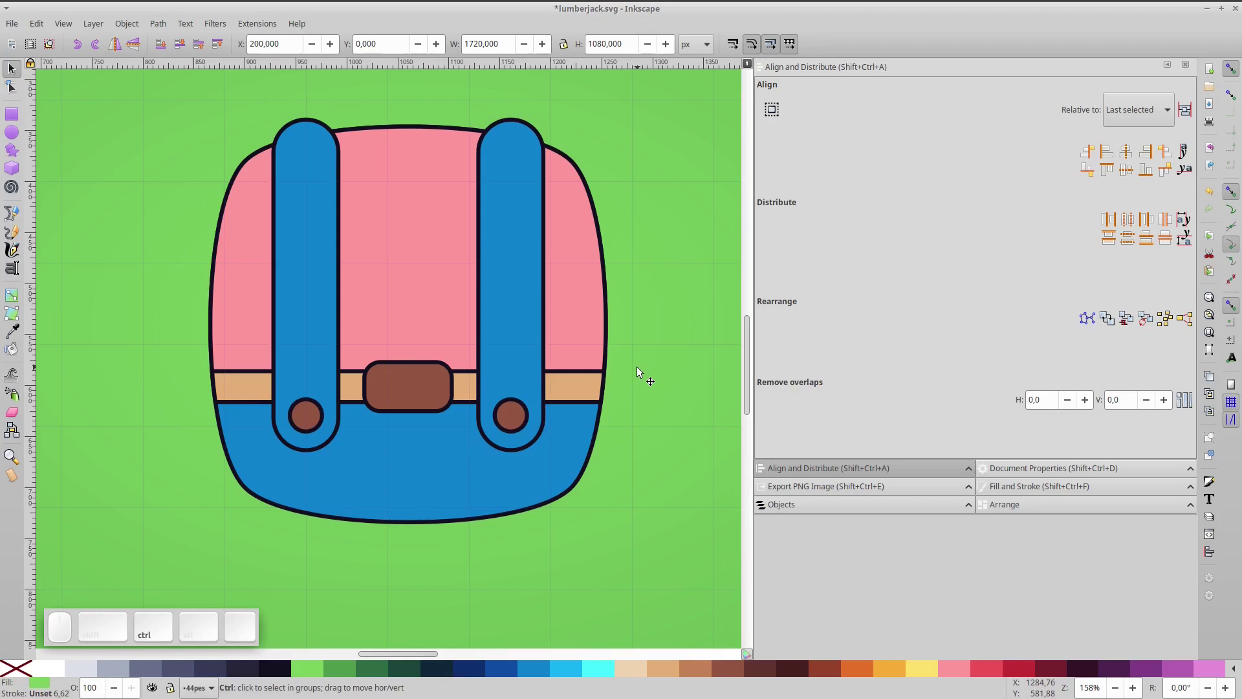
Save the document and clear the selection.
key("ctrl+s")
key("5")
key("Escape")
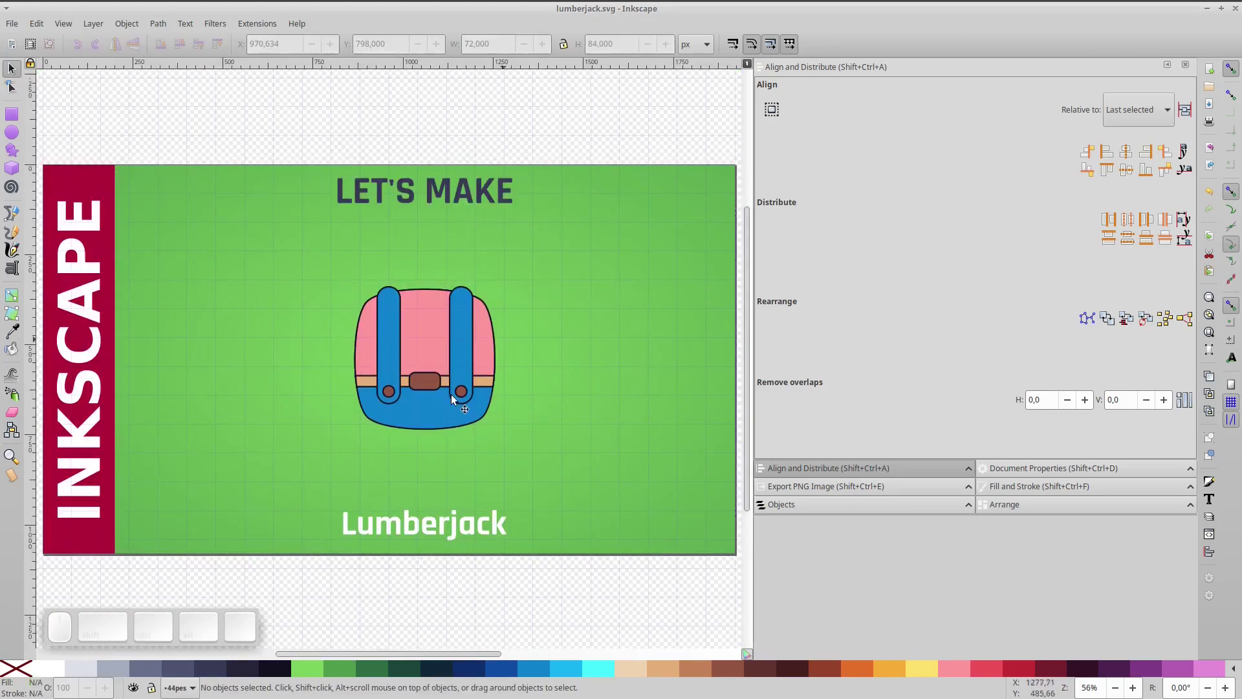
Draw a horizontal rectangle about 80 by 49 px below the body and round its ends fully.
scroll(436, 449, "up", 1)
scroll(436, 449, "up", 3)
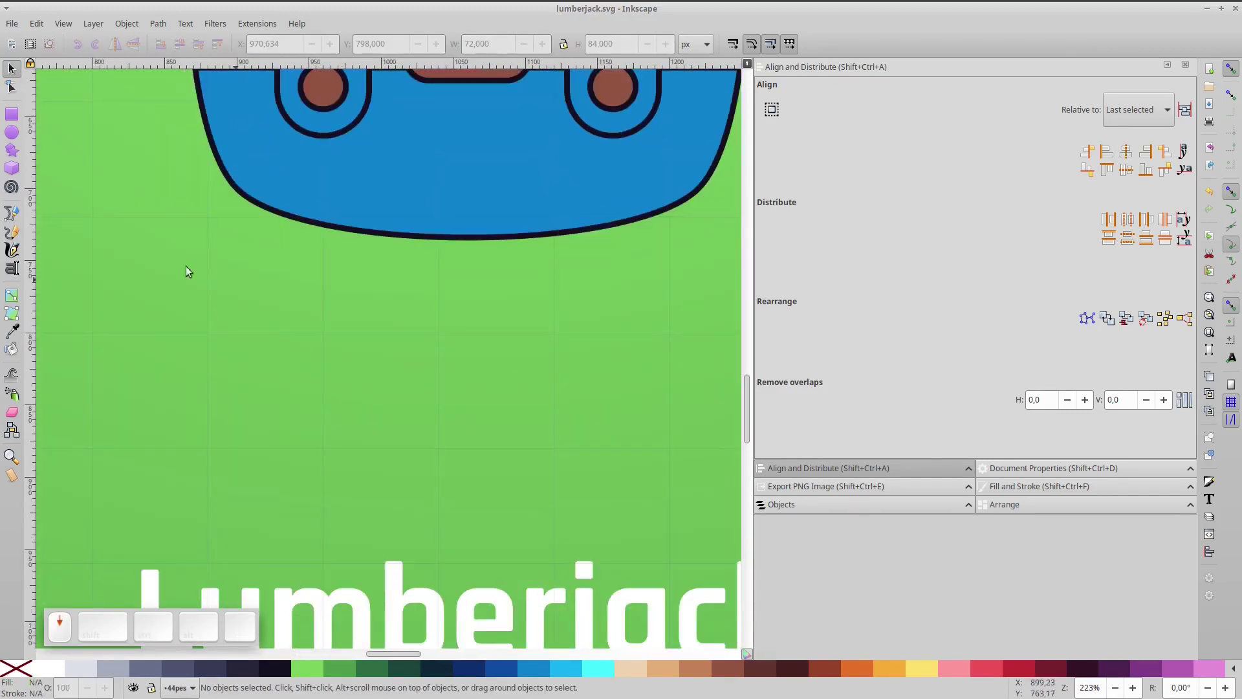
left_click(11, 115)
left_click_drag(320, 334, 440, 403)
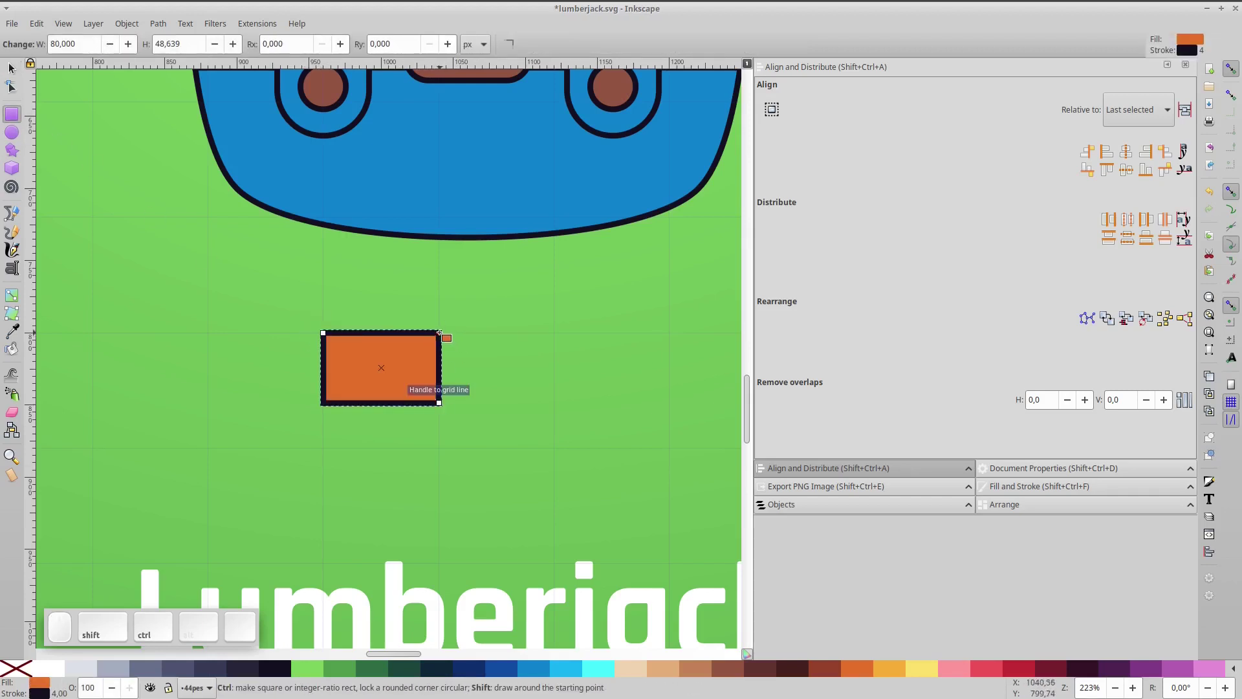
left_click_drag(440, 333, 442, 407)
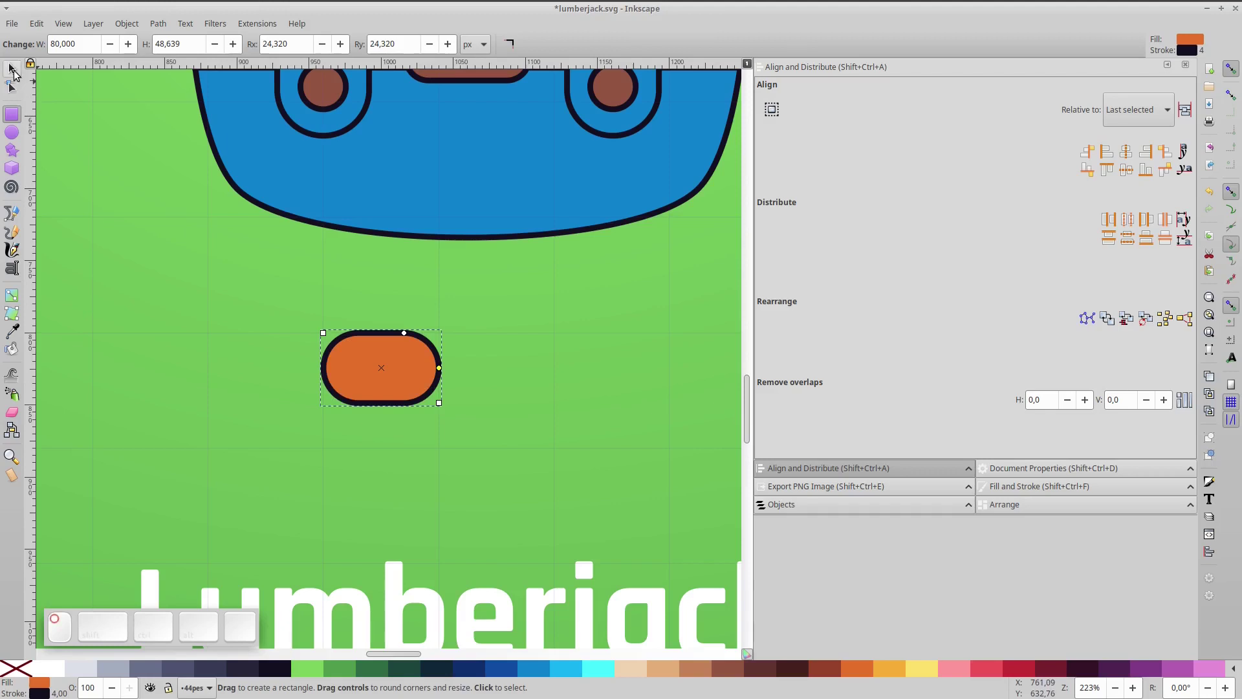
Add a copy of the capsule shape rotated 90° so that it stands upright across the horizontal one.
left_click(12, 71)
left_click(347, 360)
left_click_drag(316, 326, 436, 273)
key("space")
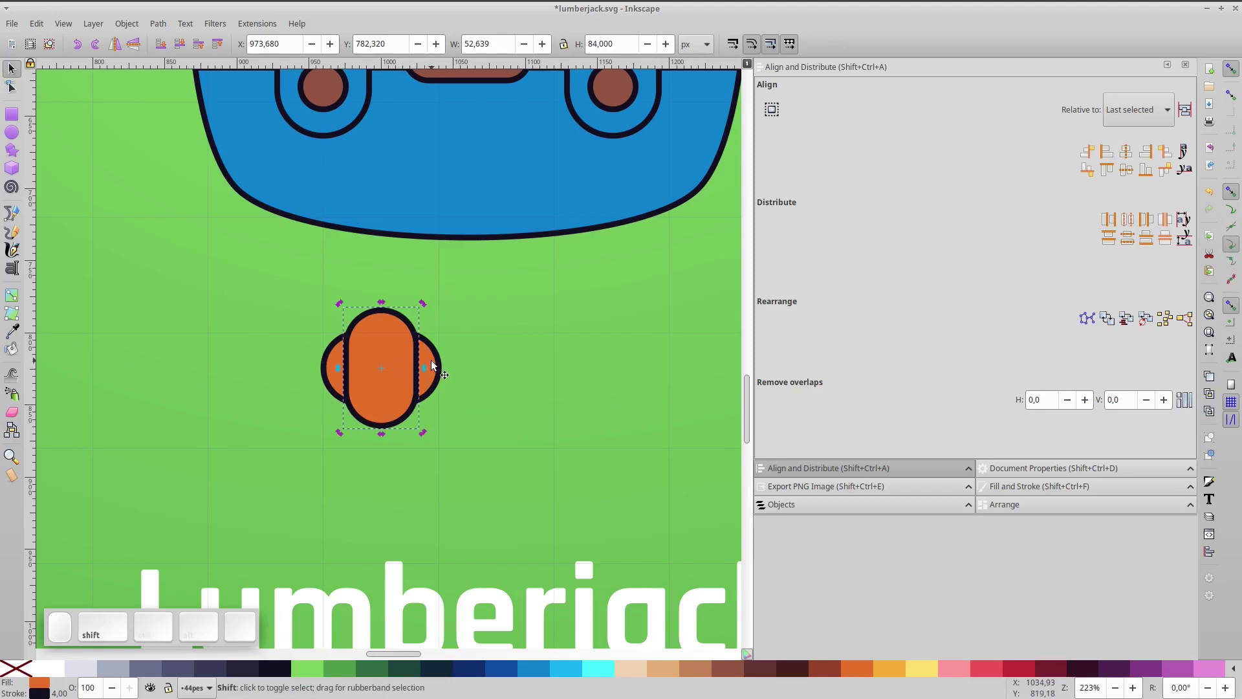
Align both capsules by their right and bottom edges and unite them into one boot shape.
left_click(432, 365, "shift")
left_click(1145, 151)
left_click(1145, 169)
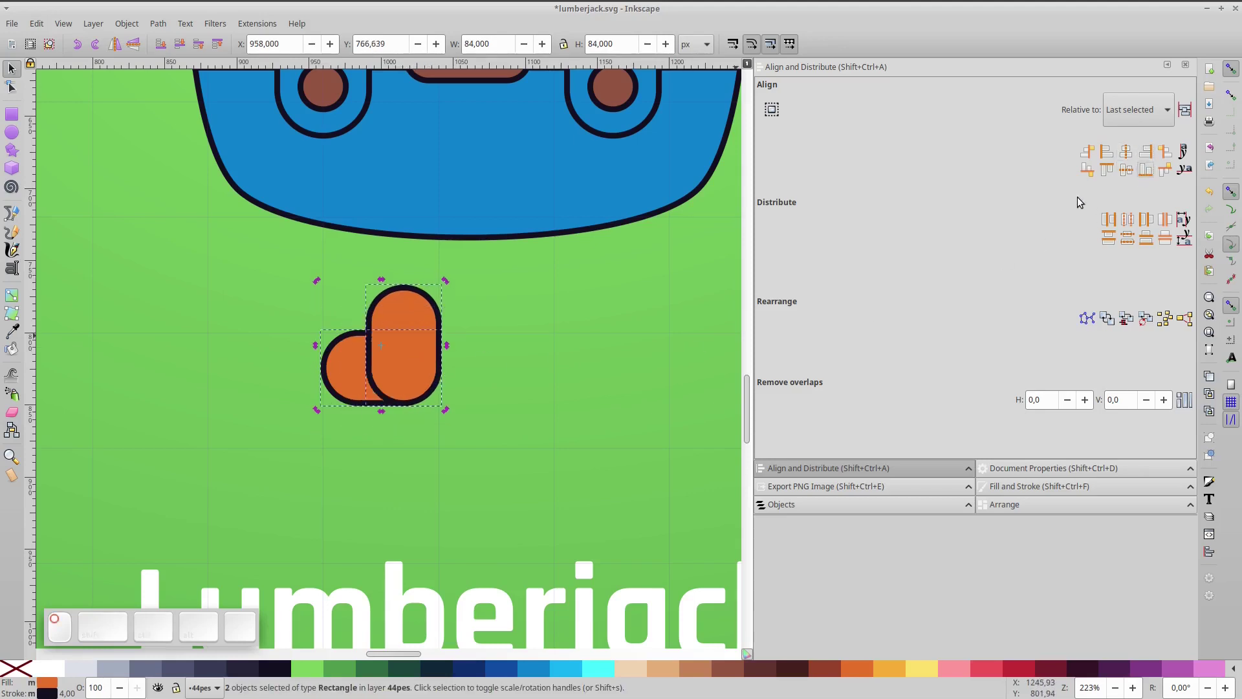
key("ctrl+plus")
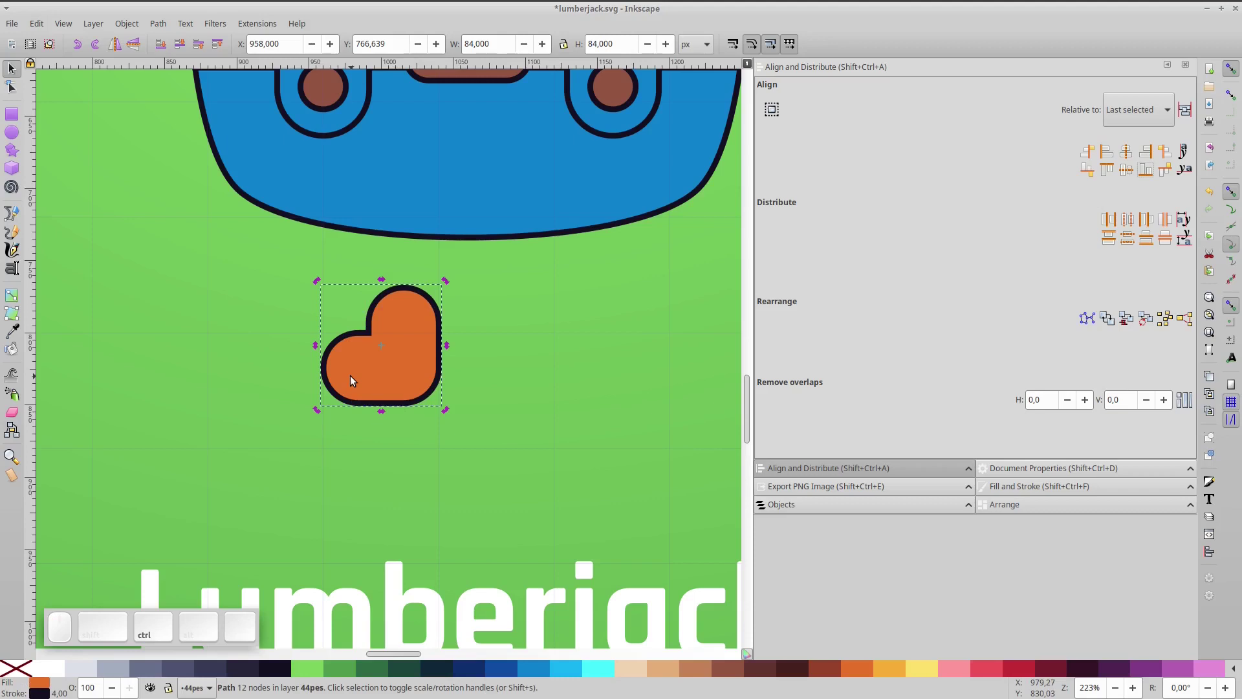
Lengthen the boot's shaft by moving its three uppermost nodes up 12 px.
double_click(360, 372)
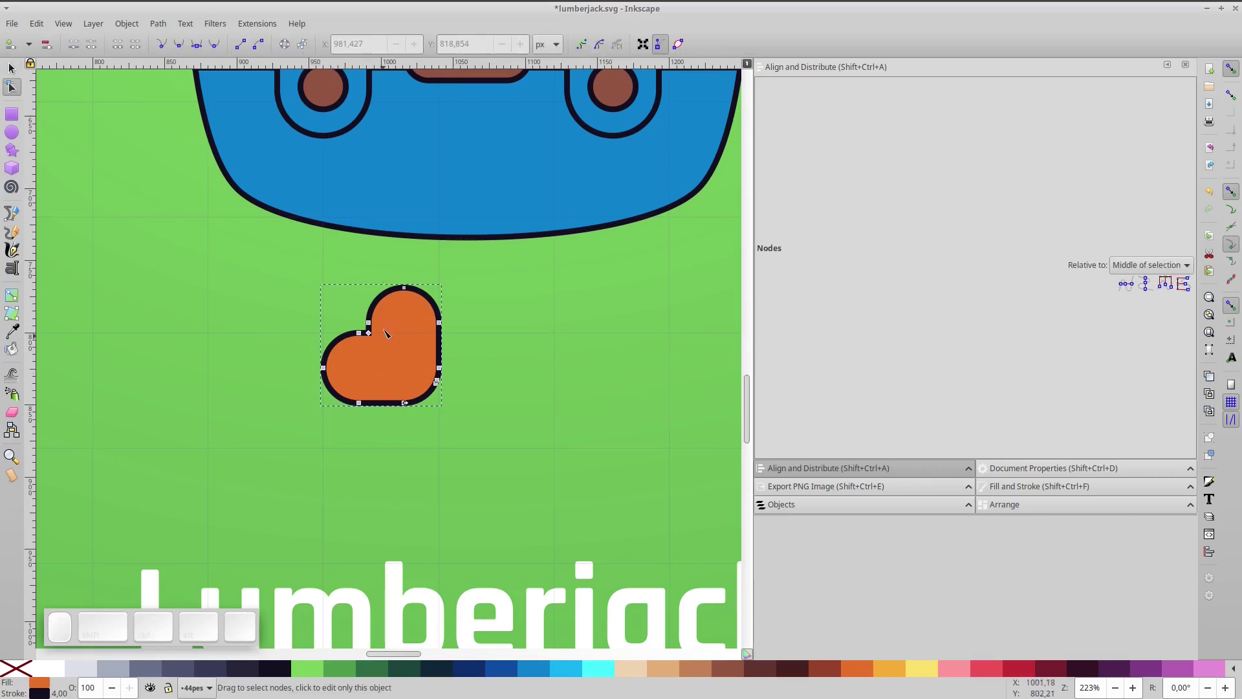
left_click_drag(343, 269, 463, 328)
key("Up")
key("Up")
key("Up")
key("ctrl+z")
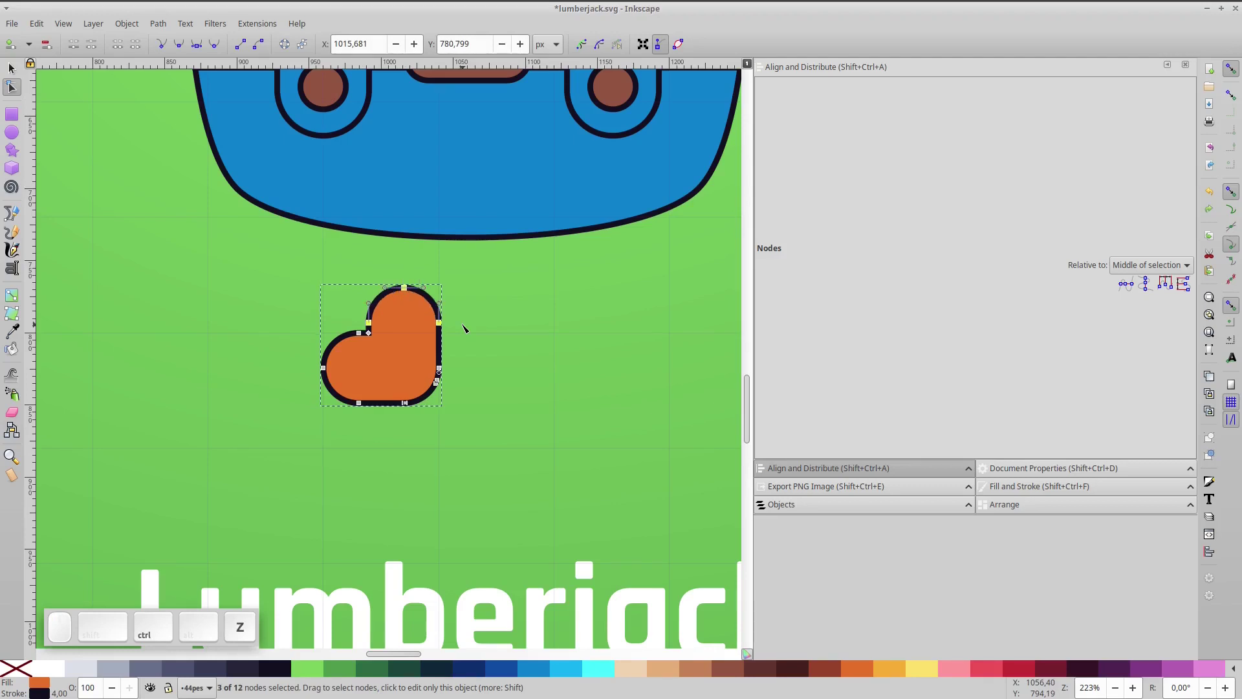
key("Up")
key("Up")
key("Up")
key("Up")
key("Up")
key("Up")
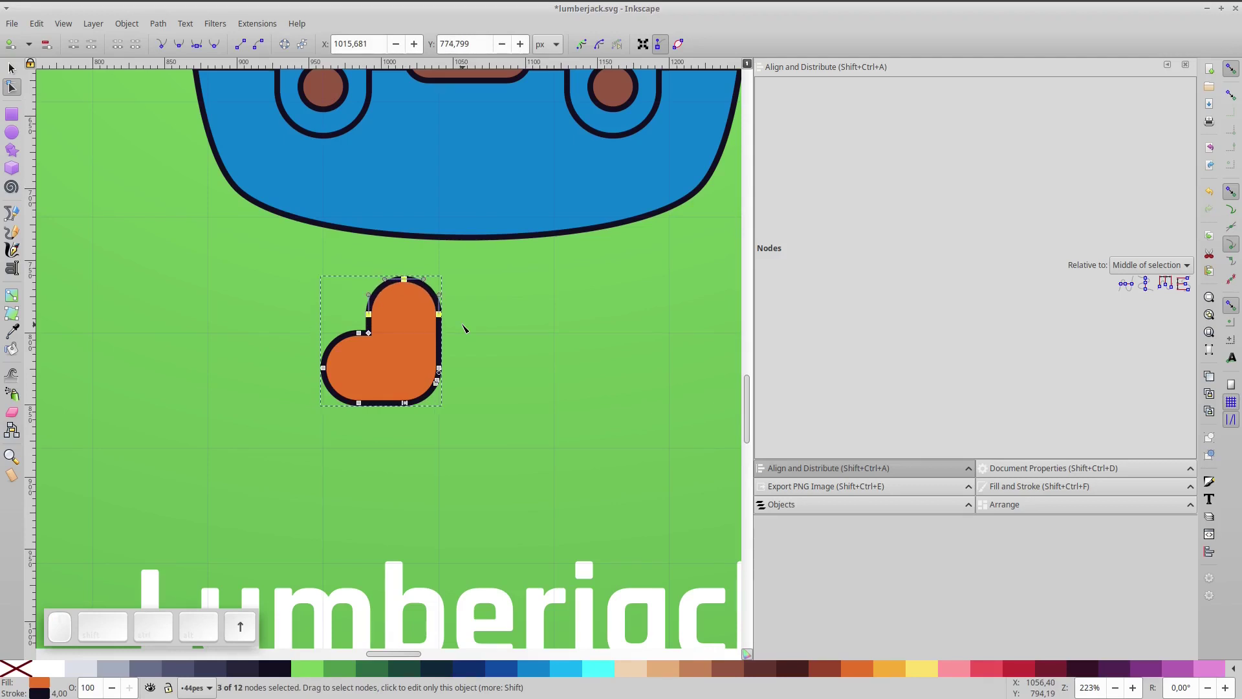
Fill the boot with blue (#0f4da3), shrink it to about 62 by 71 px and move it lower.
left_click(9, 69)
left_click(504, 666)
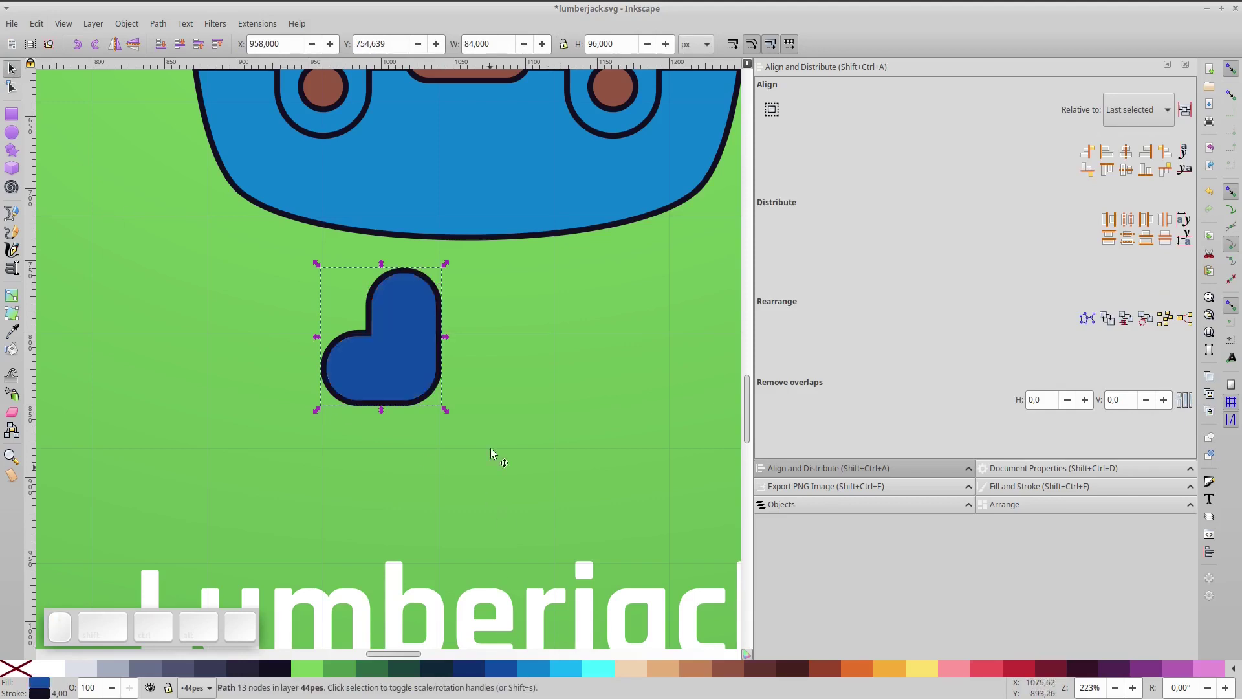
left_click(474, 667)
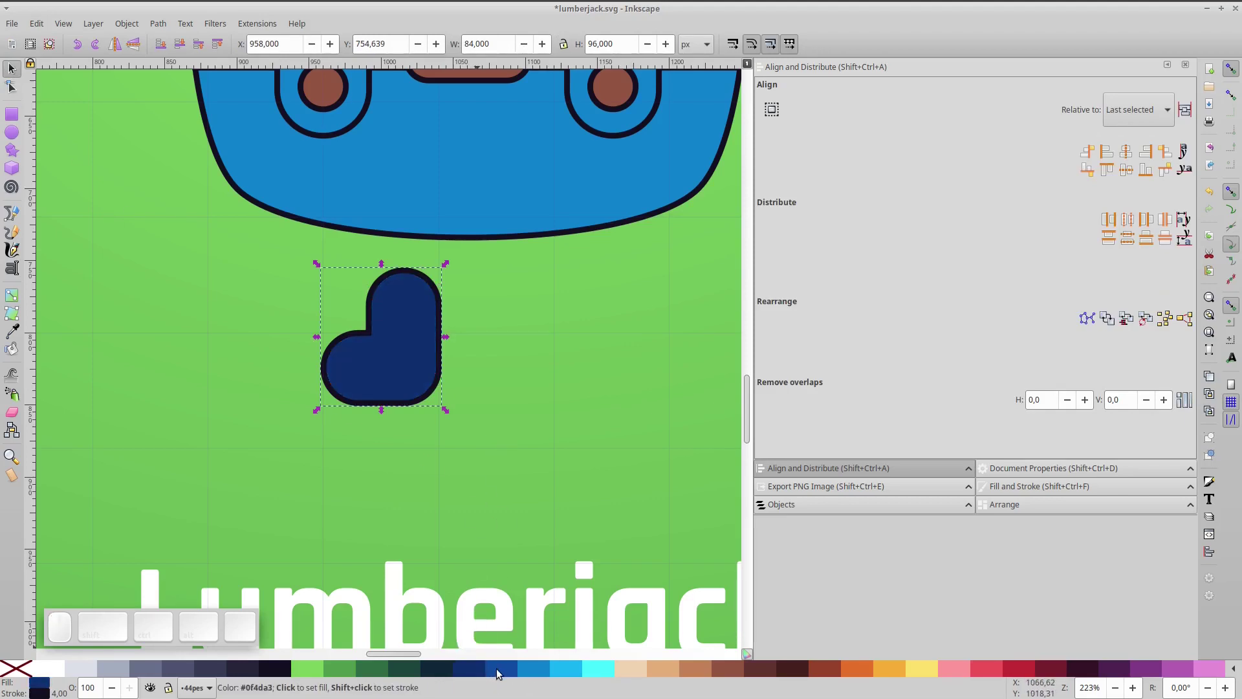
left_click(495, 671)
left_click_drag(410, 367, 418, 435)
Draw a square-cornered cuff about 56 by 23 px across the boot's upper end and fill it with orange (#e57028).
mouse_move(462, 348)
left_mouse_down()
mouse_move(445, 366)
mouse_move(464, 393)
left_mouse_up()
left_click(12, 115)
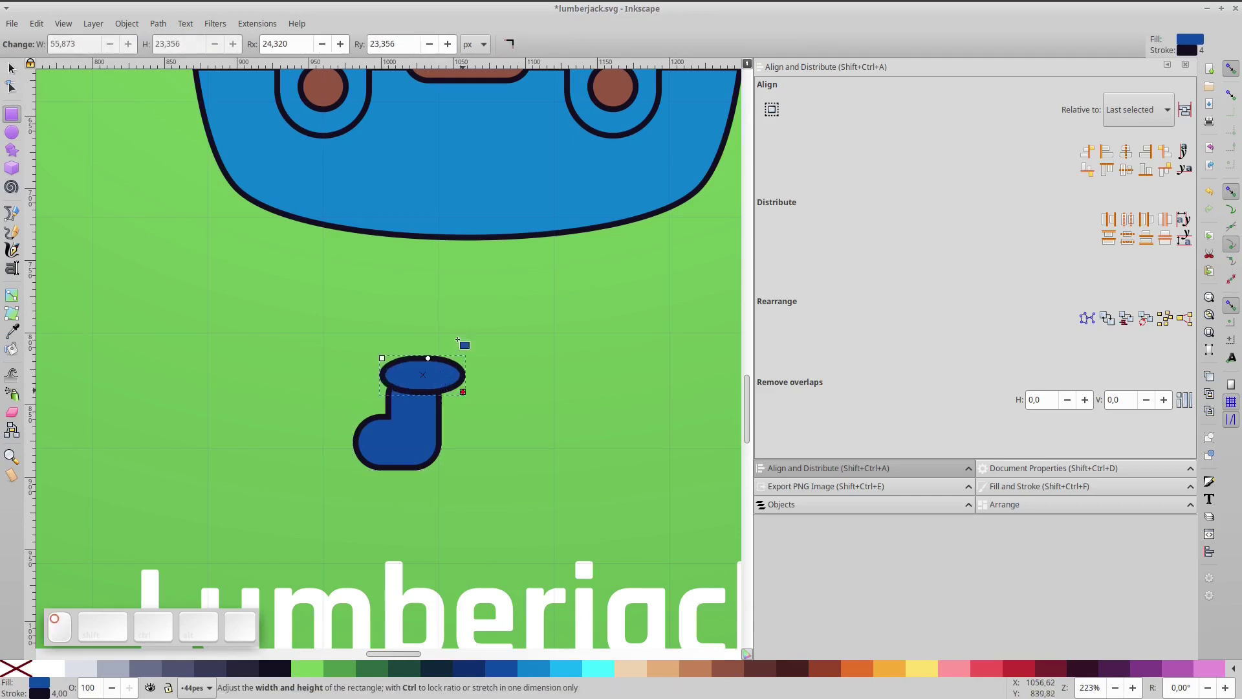
left_click(509, 43)
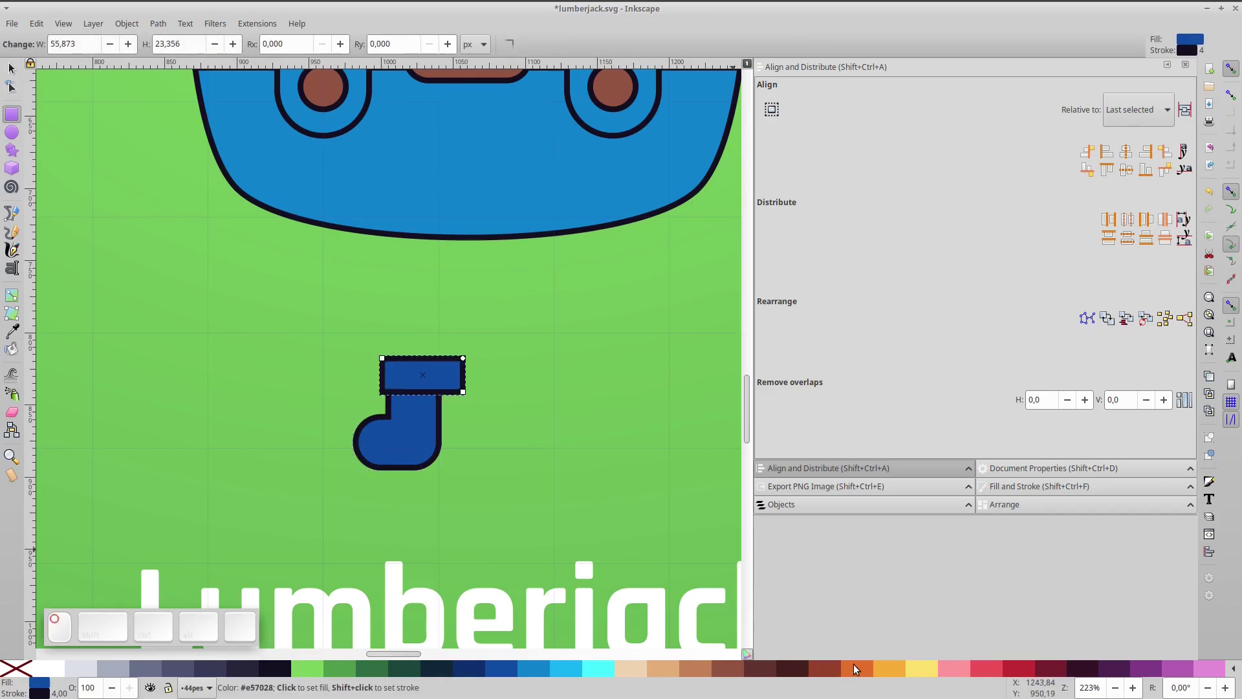
left_click(857, 668)
Centre the cuff over the boot's shaft by eye and save the document.
left_click(12, 68)
left_click_drag(444, 373, 434, 377)
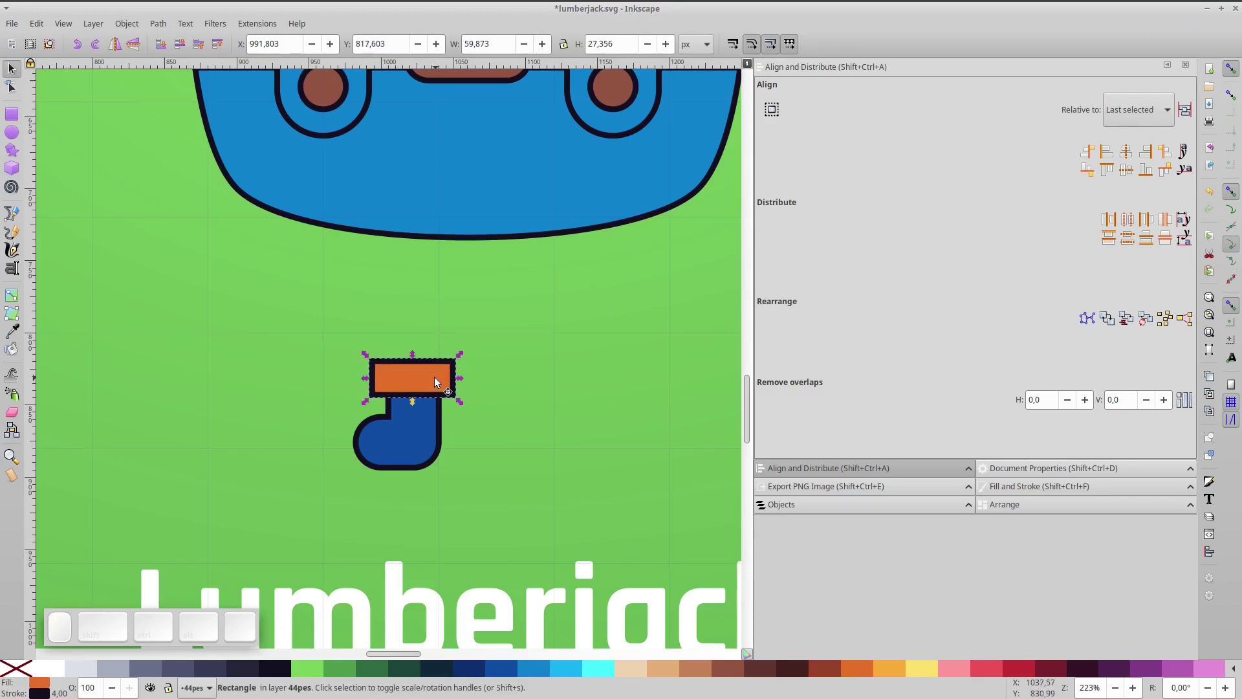
left_click(429, 338)
key("ctrl+s")
Move the boot and its cuff together about 27 px up and 18 px right, under the trousers.
left_click(11, 114)
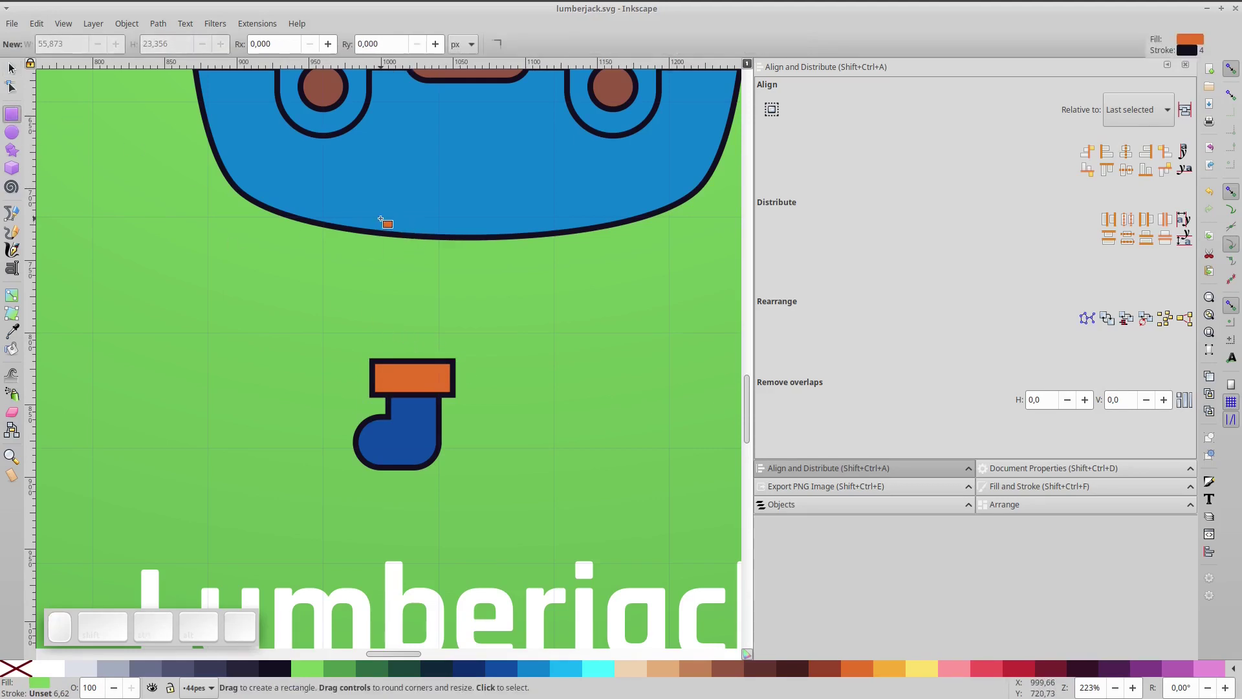
left_click(11, 67)
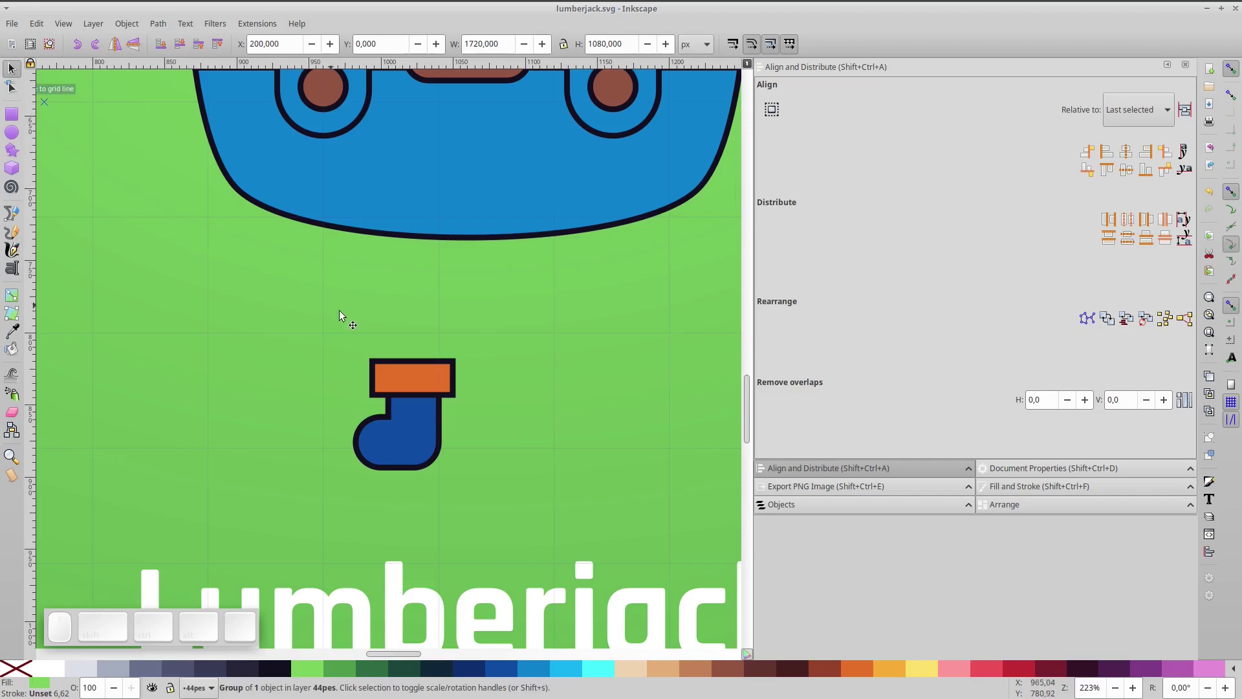
left_click_drag(319, 329, 463, 489)
left_click_drag(429, 419, 428, 380)
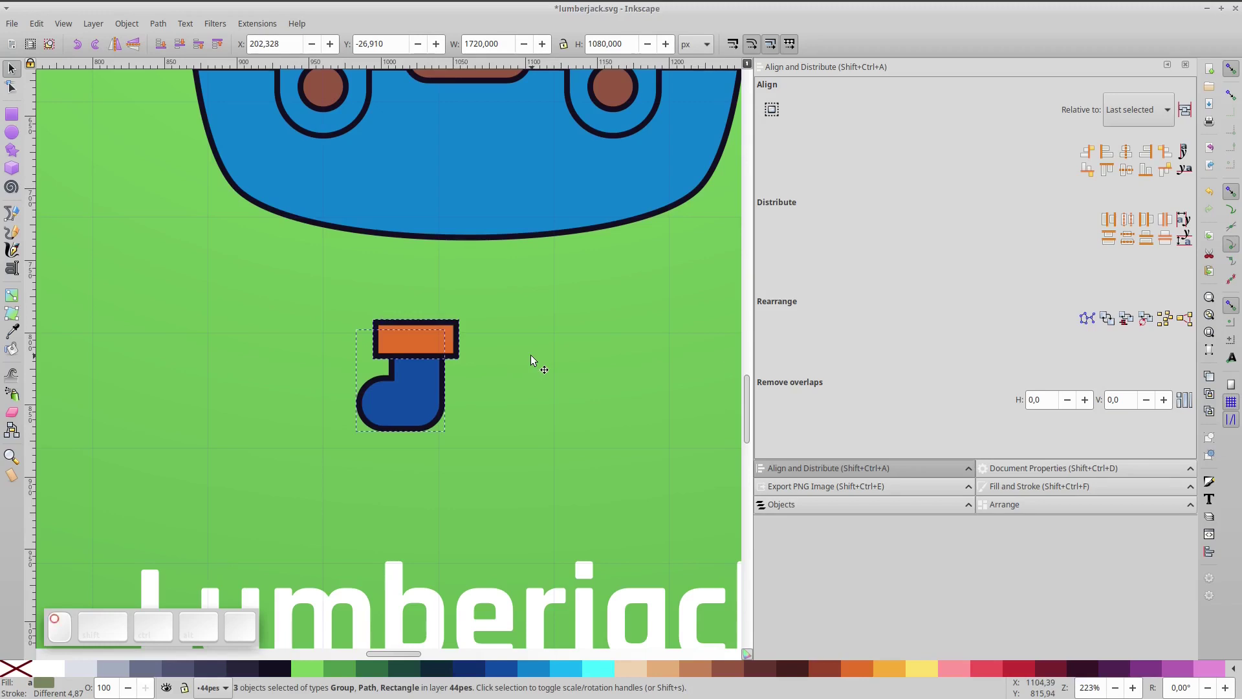
scroll(530, 355, "down", 3)
left_click_drag(537, 358, 499, 328)
left_click(494, 370)
scroll(488, 378, "up", 5)
scroll(499, 328, "down", 2)
key("space")
left_click_drag(443, 390, 475, 404)
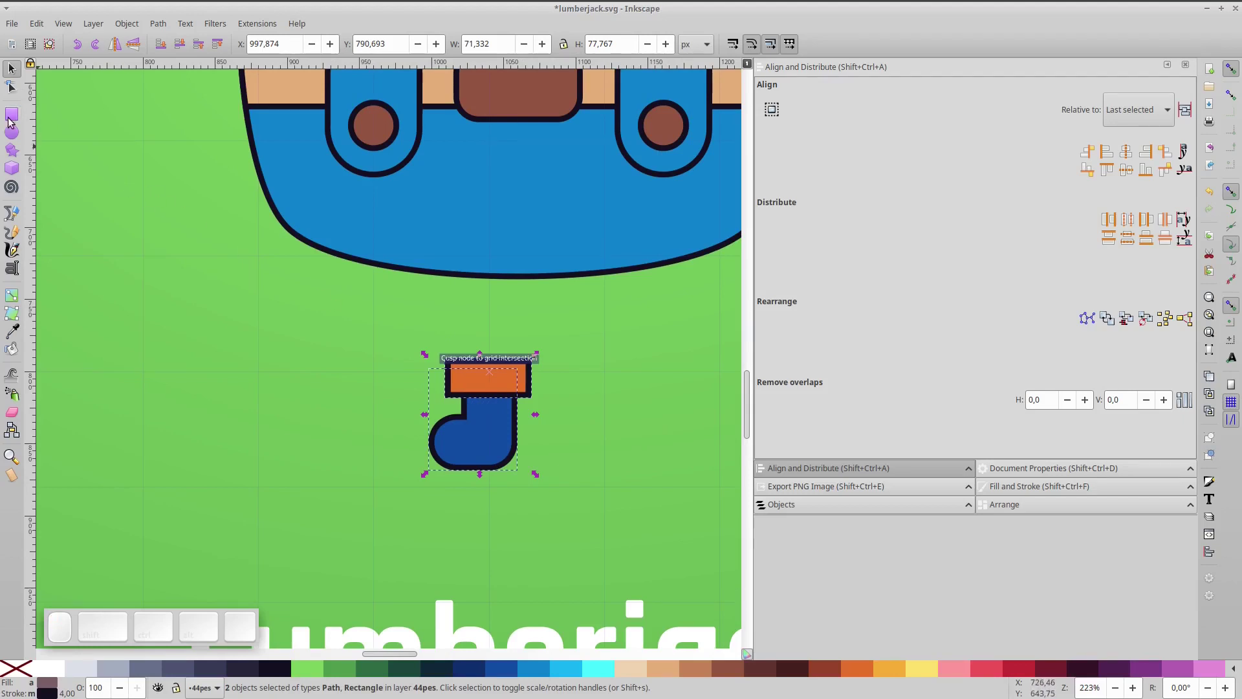
Draw a leg rectangle about 46 by 89 px from the trousers to the cuff, convert it to a path and remove its upper segment.
left_click(10, 116)
left_click_drag(457, 257, 520, 385)
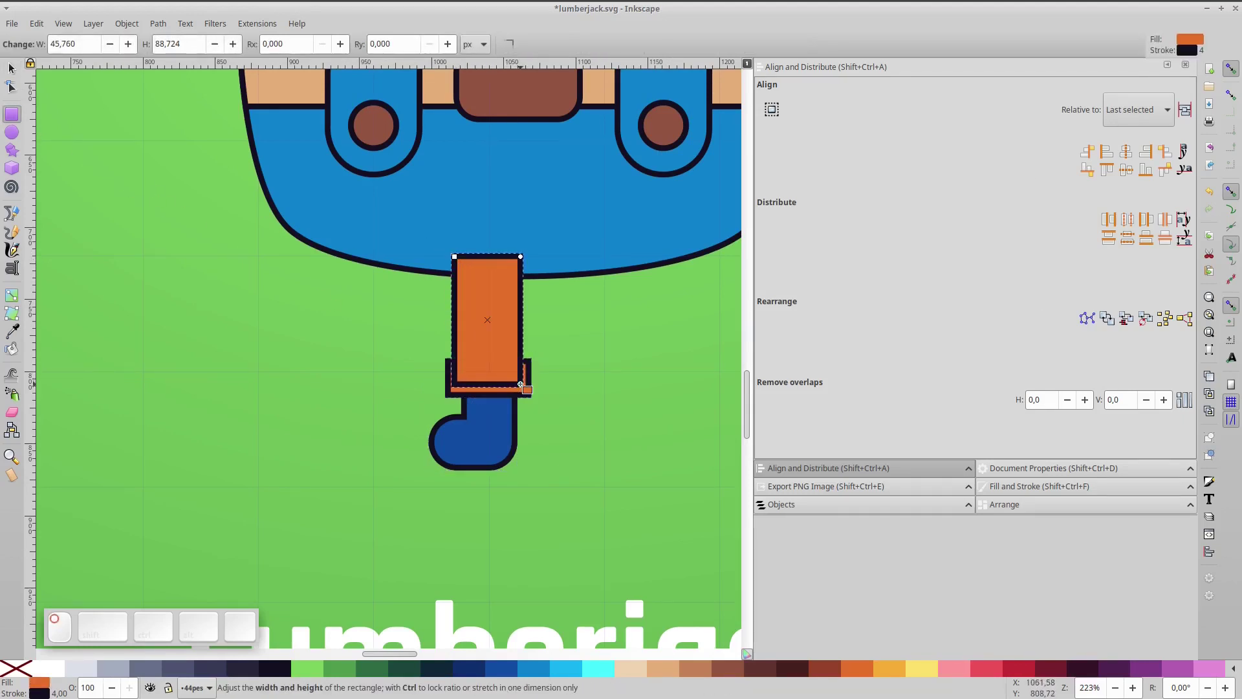
left_click(151, 21)
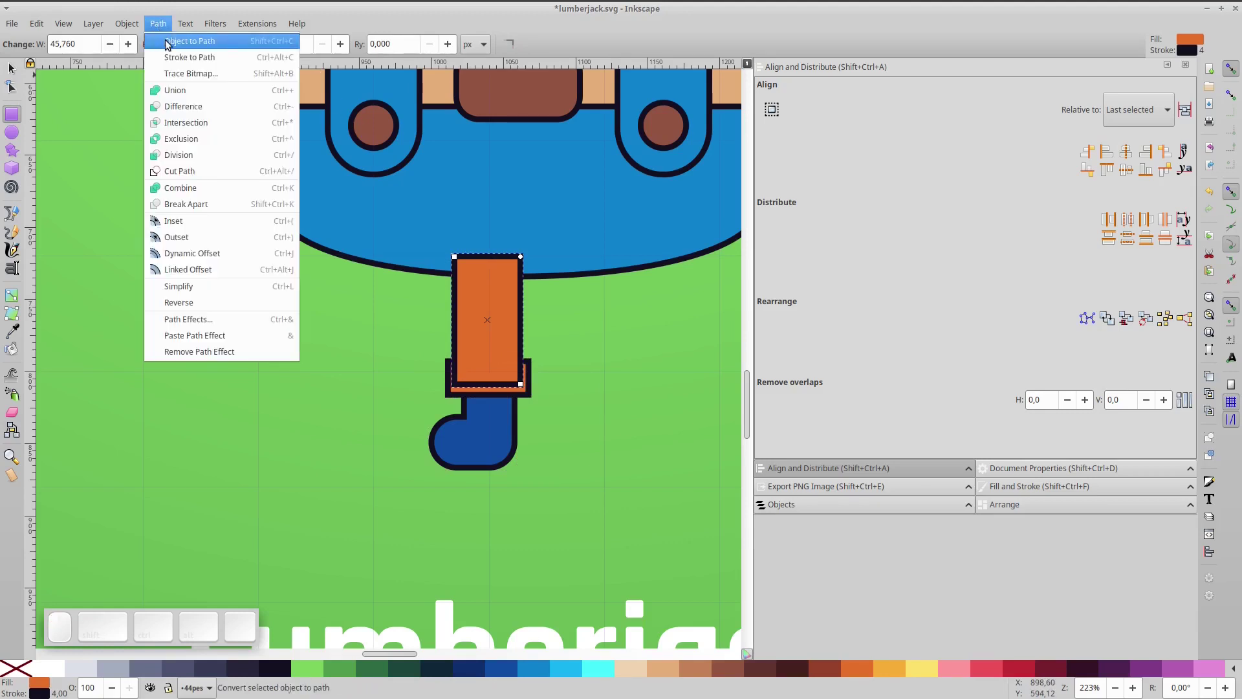
left_click(165, 40)
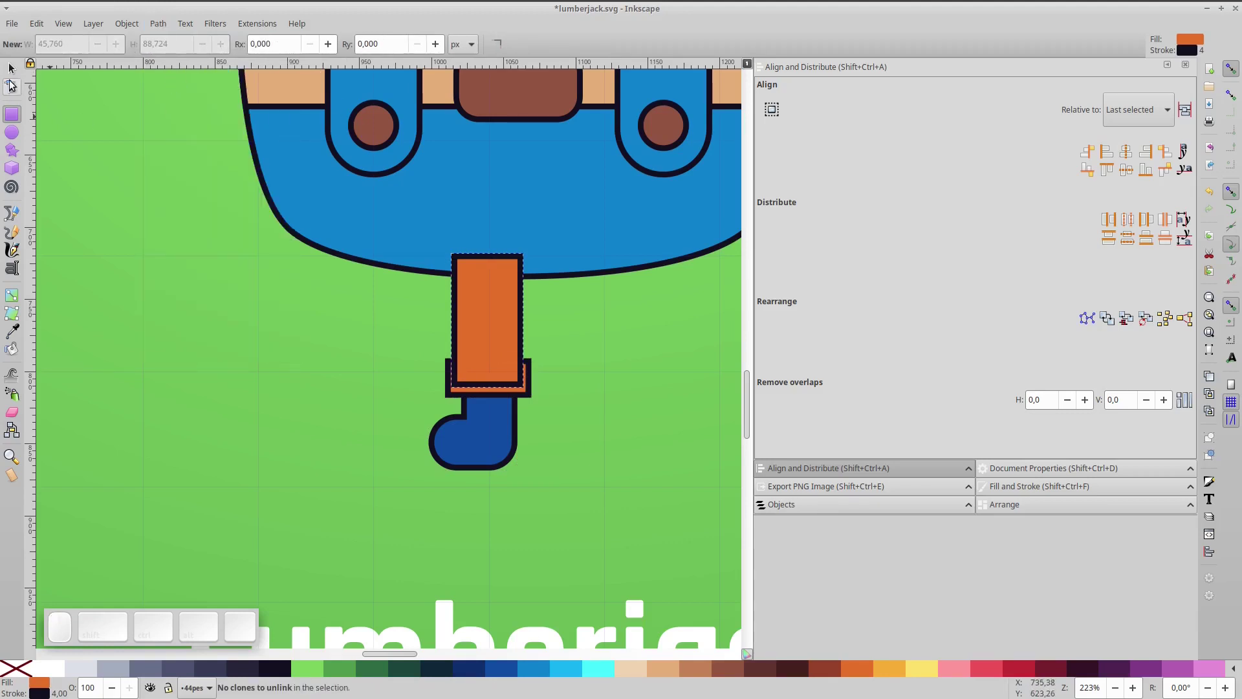
left_click(11, 86)
left_click_drag(445, 241, 546, 286)
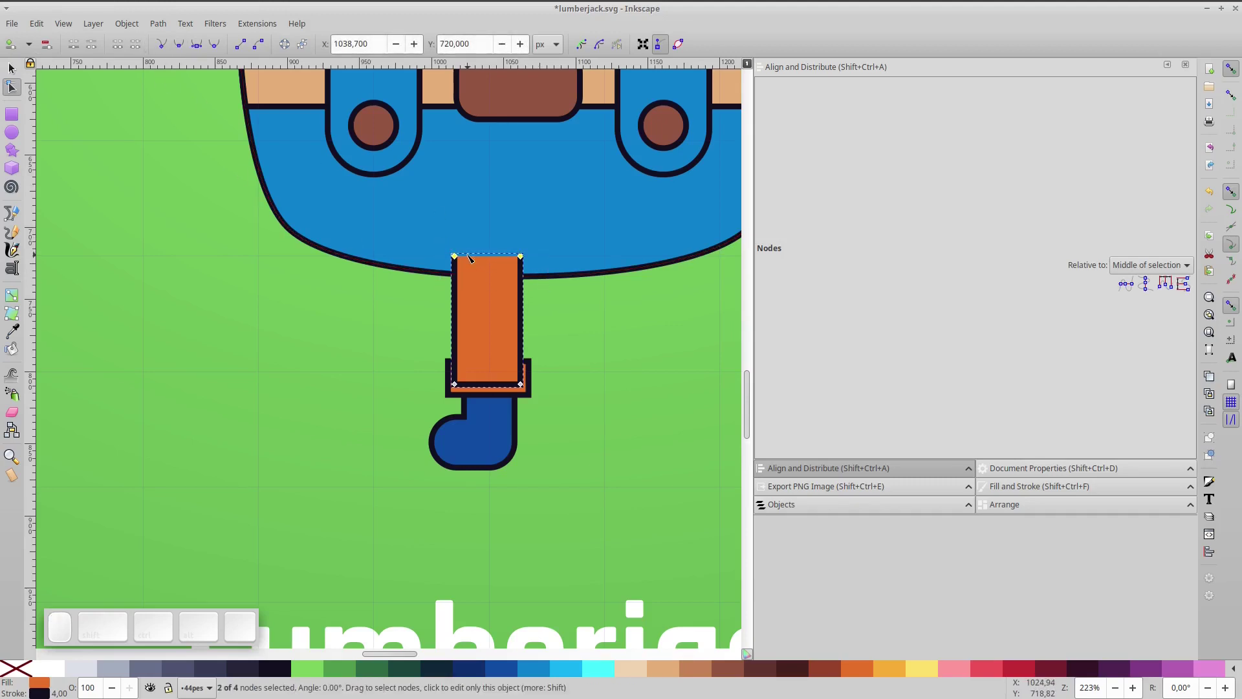
Fill the leg with the trousers' blue (#0e82ce) and lower it behind the cuff.
key("d")
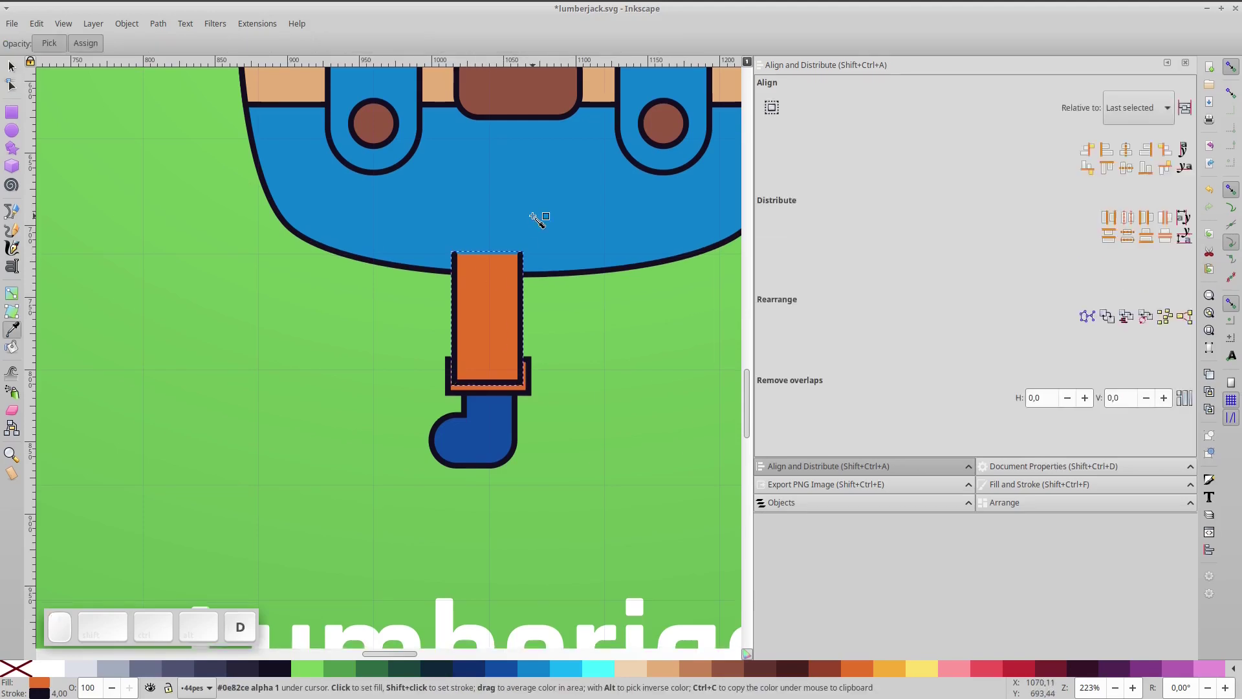
left_click(541, 216)
key("d")
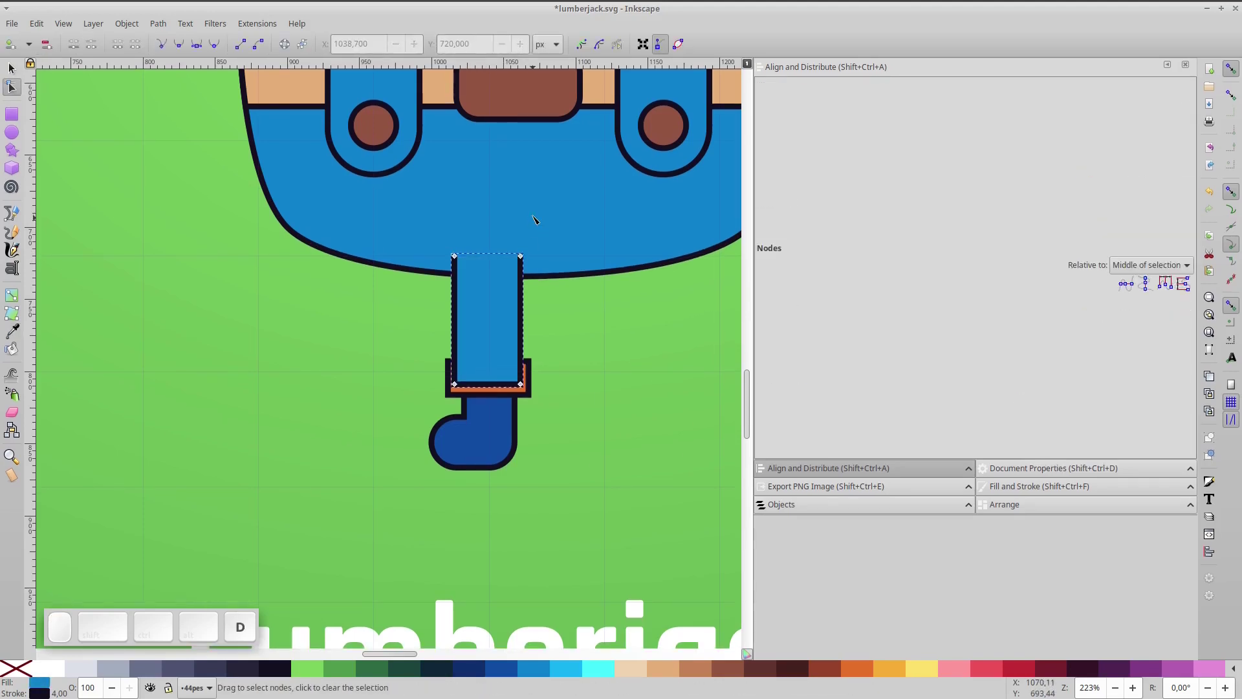
left_click(11, 68)
left_click(178, 49)
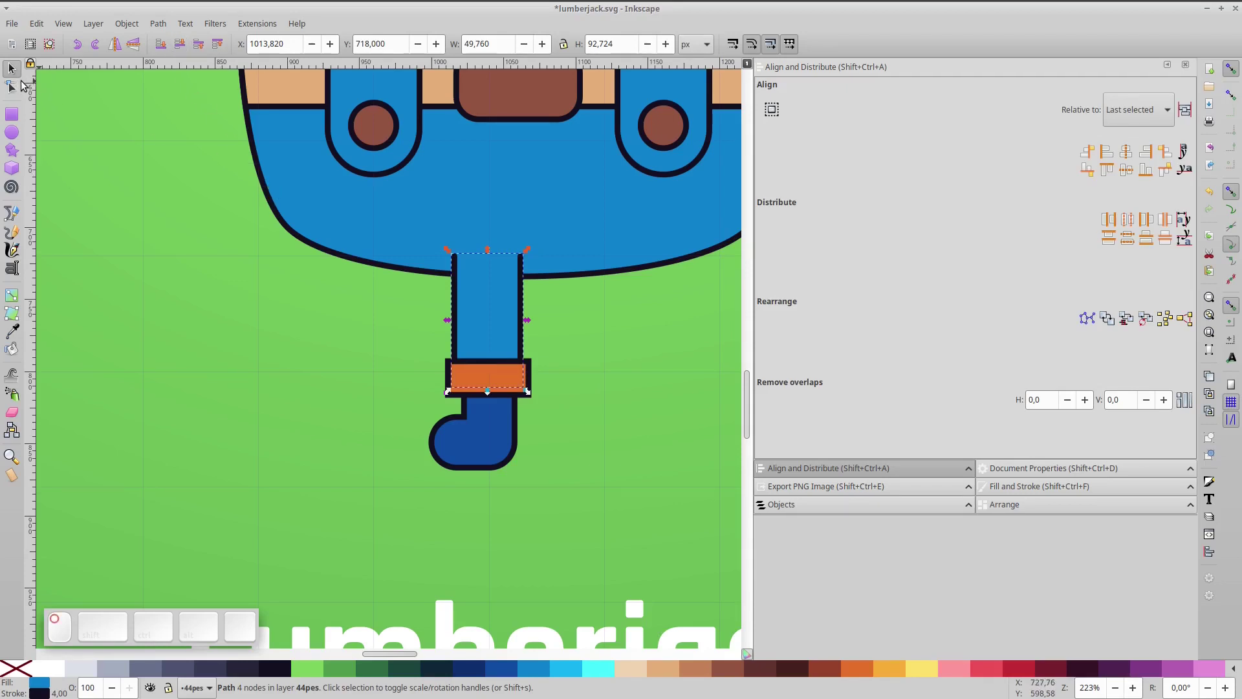
Reshape the leg: taper it toward the cuff, bow its left side outward and fit its upper nodes to the trousers' outline.
left_click(13, 86)
left_click_drag(455, 390, 514, 385)
left_click_drag(465, 337, 462, 336)
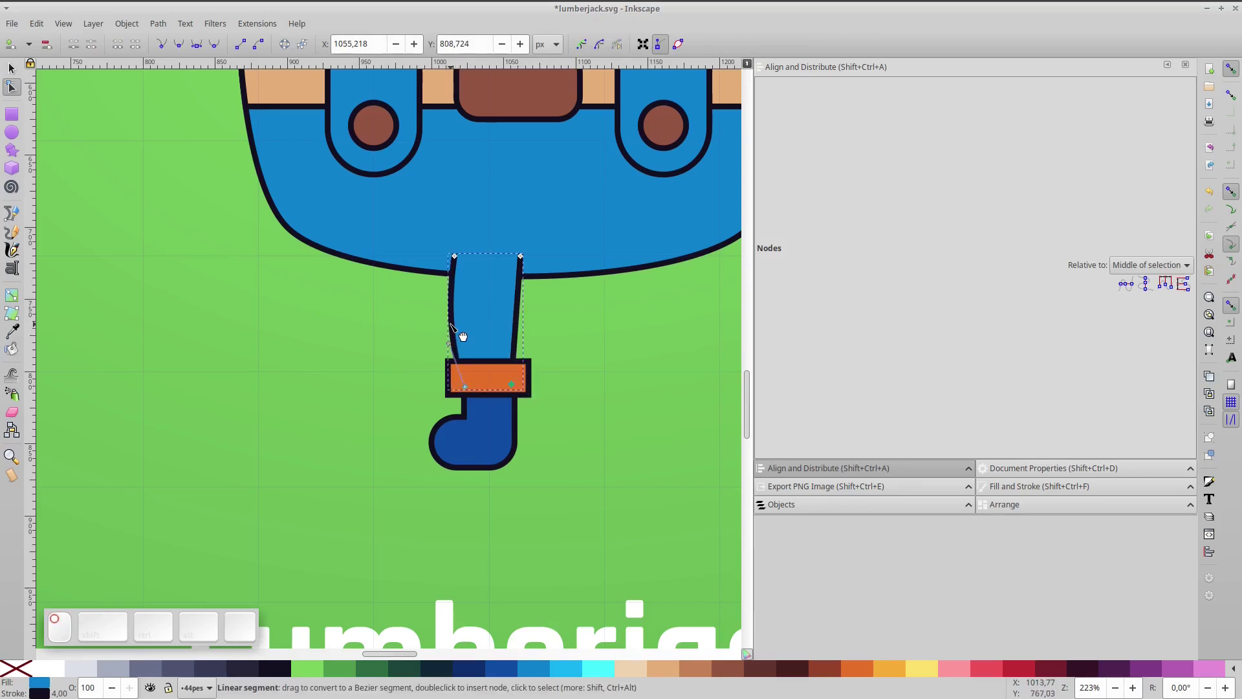
left_click_drag(454, 257, 531, 274)
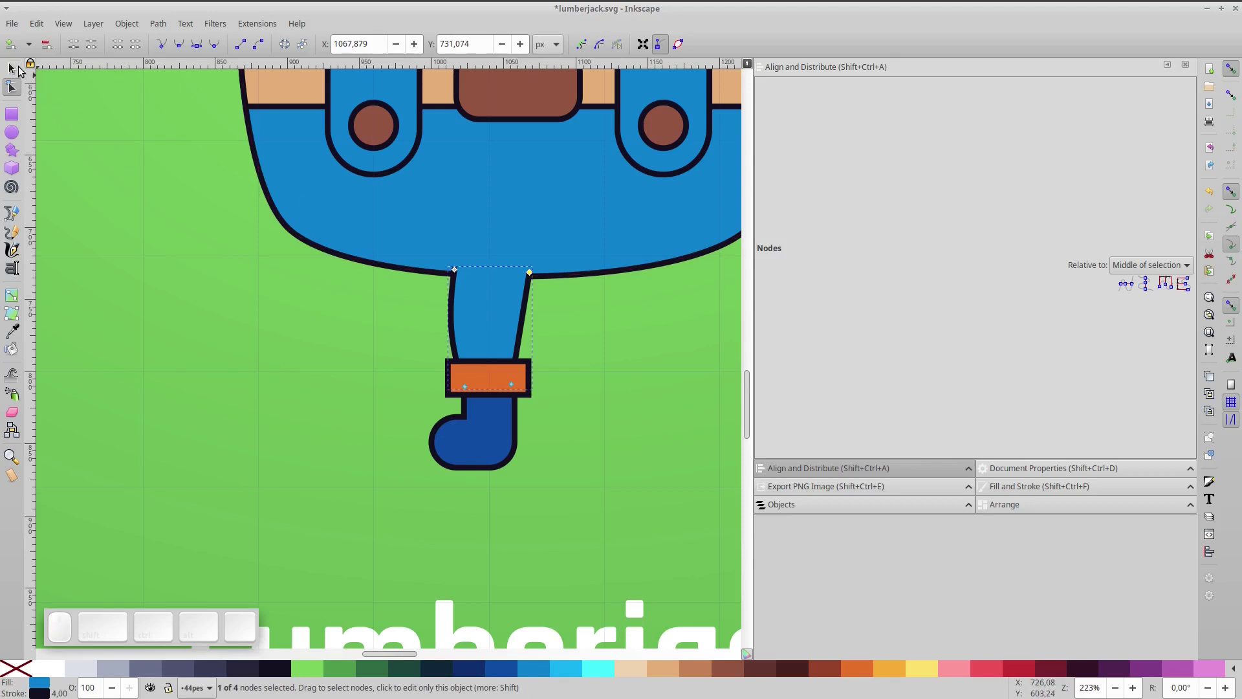
left_click(18, 68)
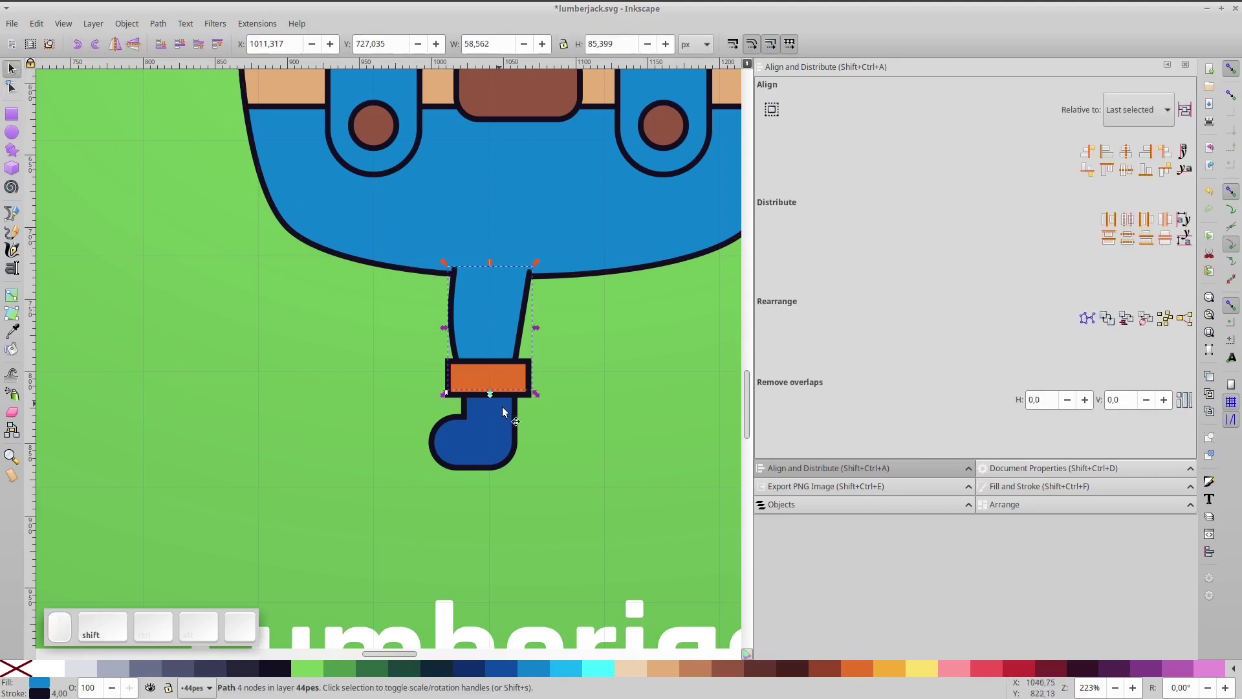
Group the leg, cuff and boot into one object.
left_click_drag(379, 227, 586, 507)
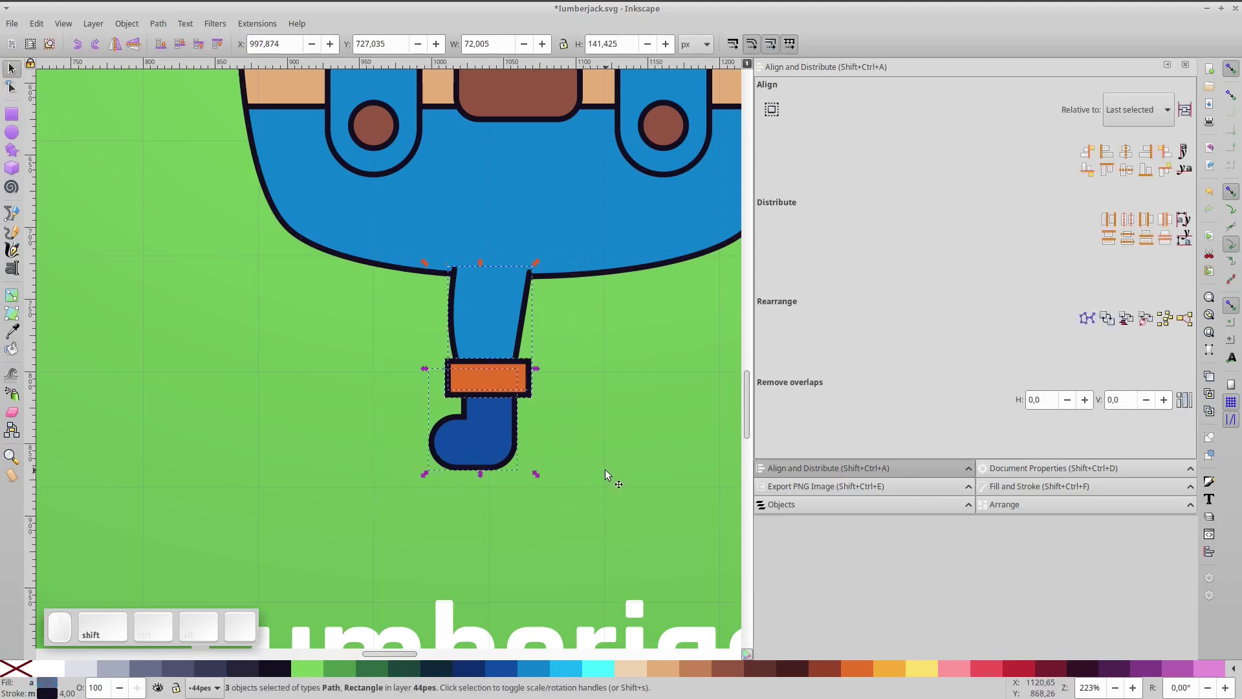
key("ctrl+g")
key("ctrl")
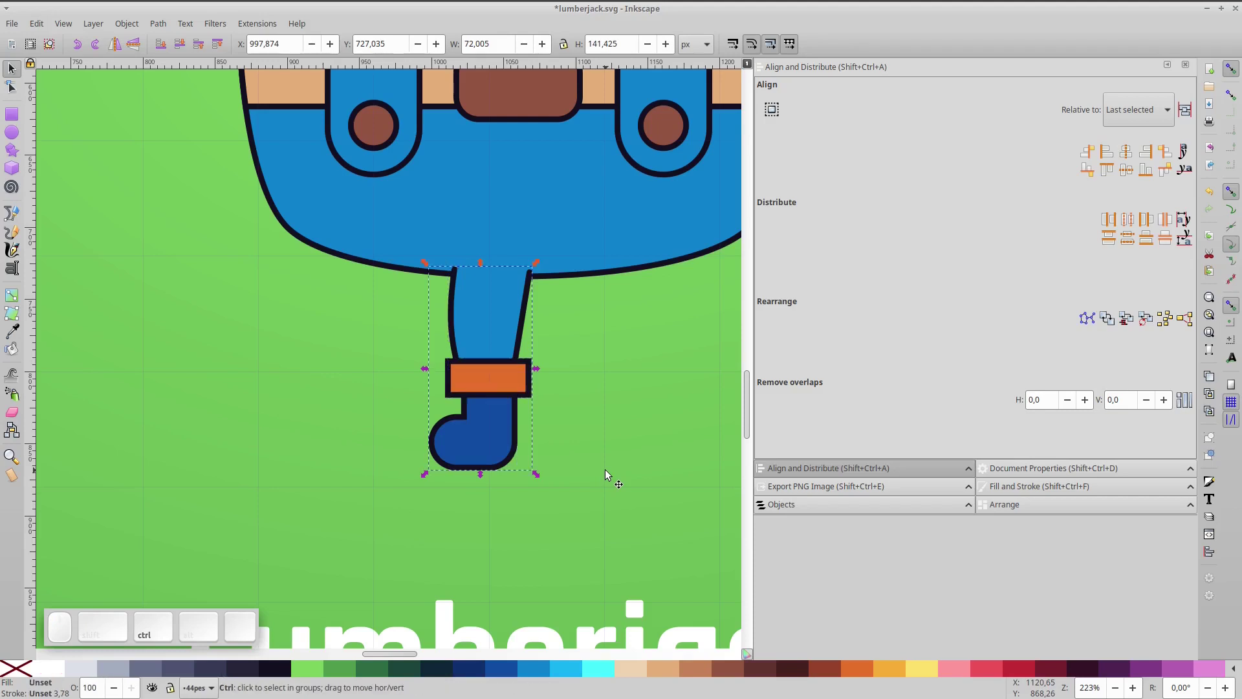
Duplicate the leg group, mirror it horizontally, place the copy as the second leg and lower it behind the trousers.
key("ctrl+d")
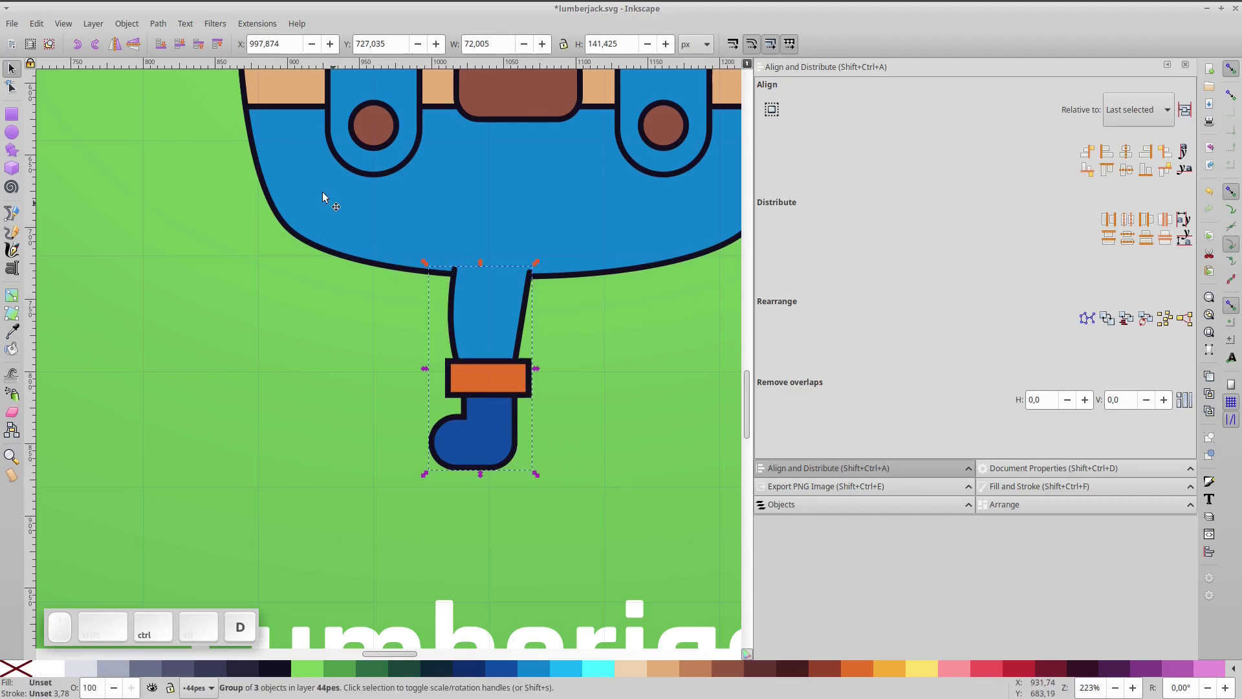
left_click(113, 47)
left_click_drag(474, 363, 625, 350)
left_click(192, 49)
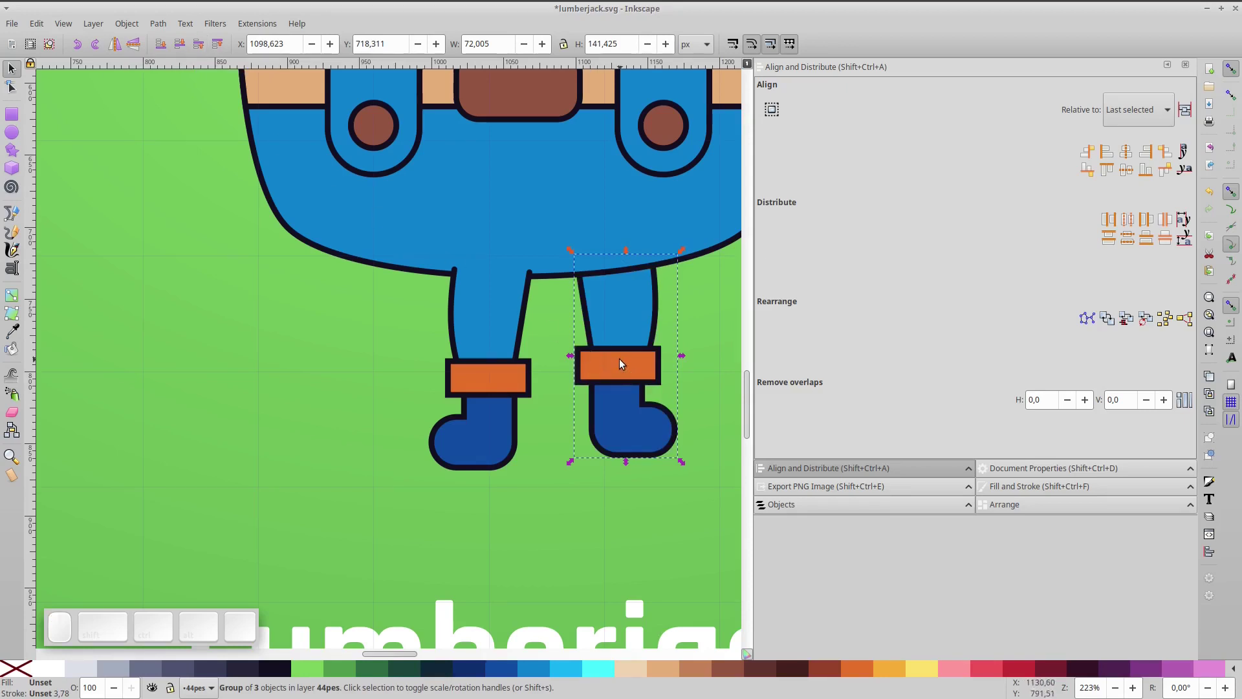
Move both legs up and to the left so they hang evenly under the trousers.
key("KP_5")
scroll(421, 454, "up", 3)
left_click_drag(418, 458, 381, 441)
left_click_drag(503, 451, 481, 439)
left_click(368, 366)
key("Escape")
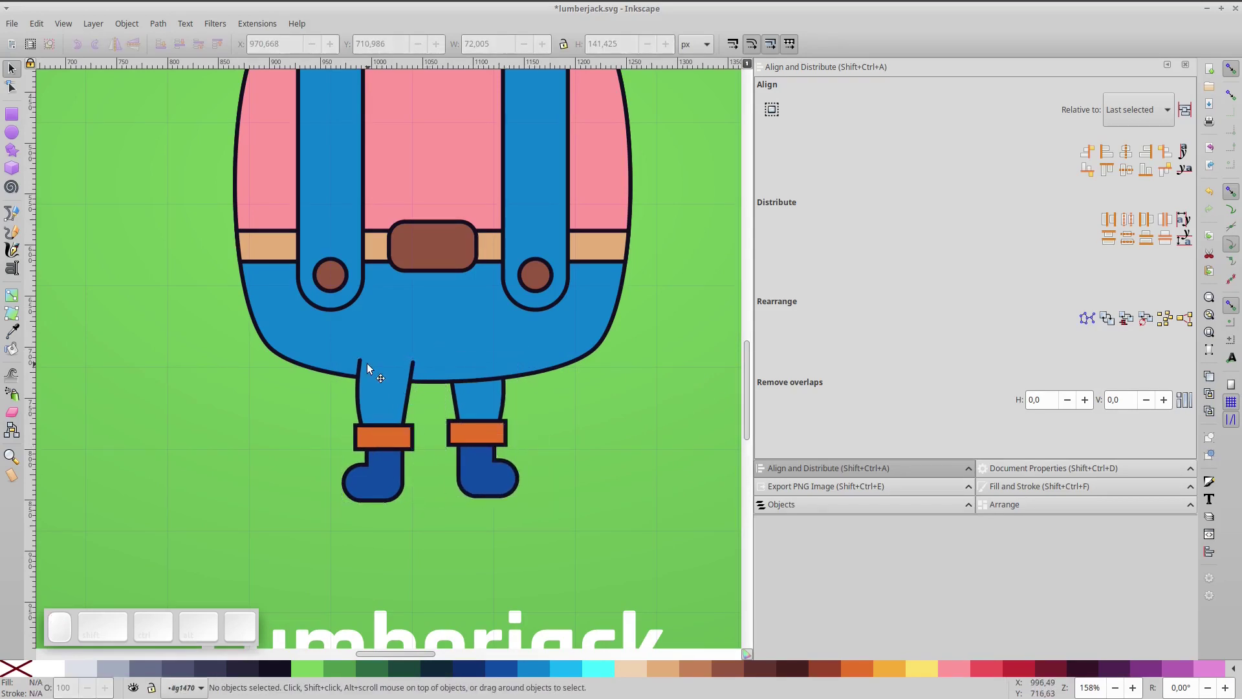
Nudge the two upper nodes of the left leg down to meet the trousers' outline.
scroll(367, 363, "up", 3)
key("n")
left_click(356, 364)
left_click_drag(355, 363, 535, 388)
key("Down")
key("Down")
key("Down")
key("Down")
key("Down")
key("Down")
key("Down")
key("Up")
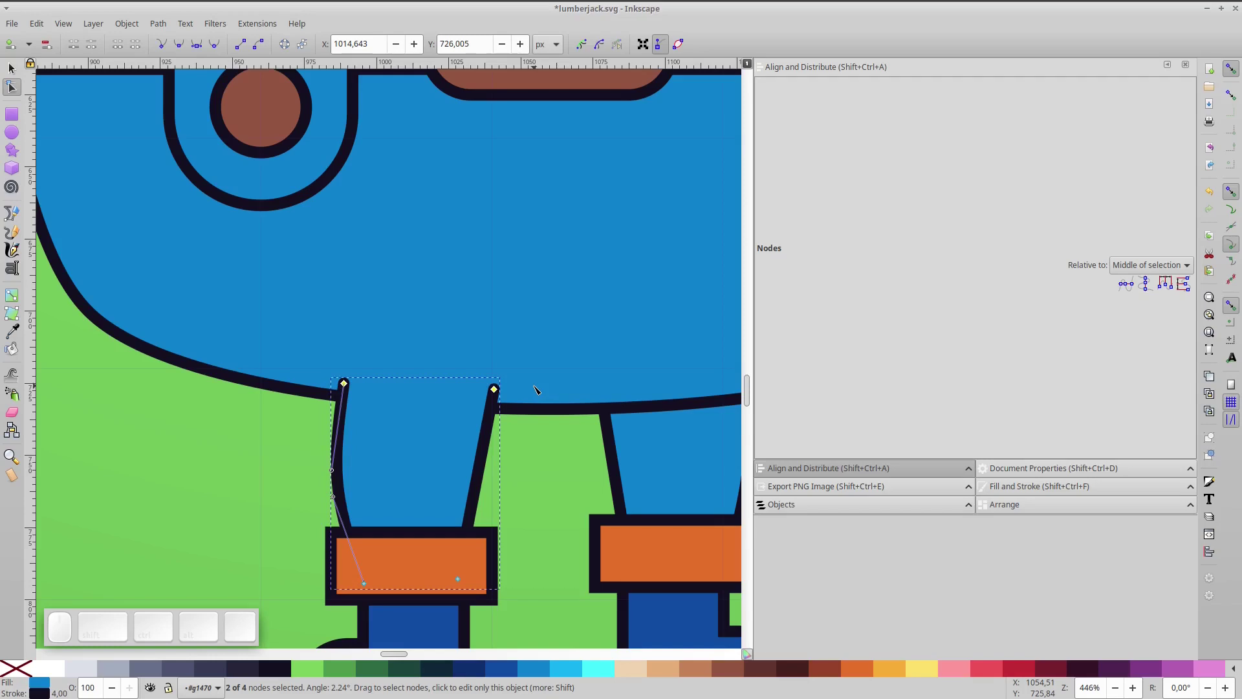
key("Escape")
Draw a 0–135° arc with a radius of about 115 px beside the body and set its stroke width to 100 px.
key("5")
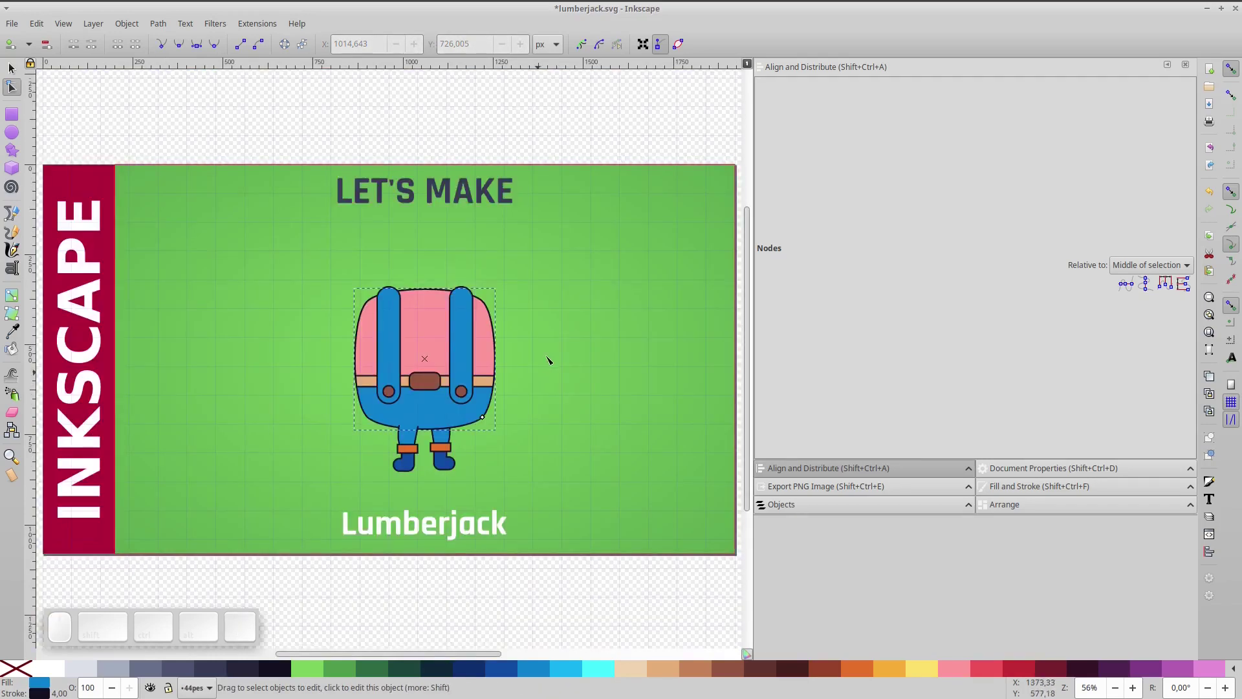
left_click(462, 150)
left_click(11, 132)
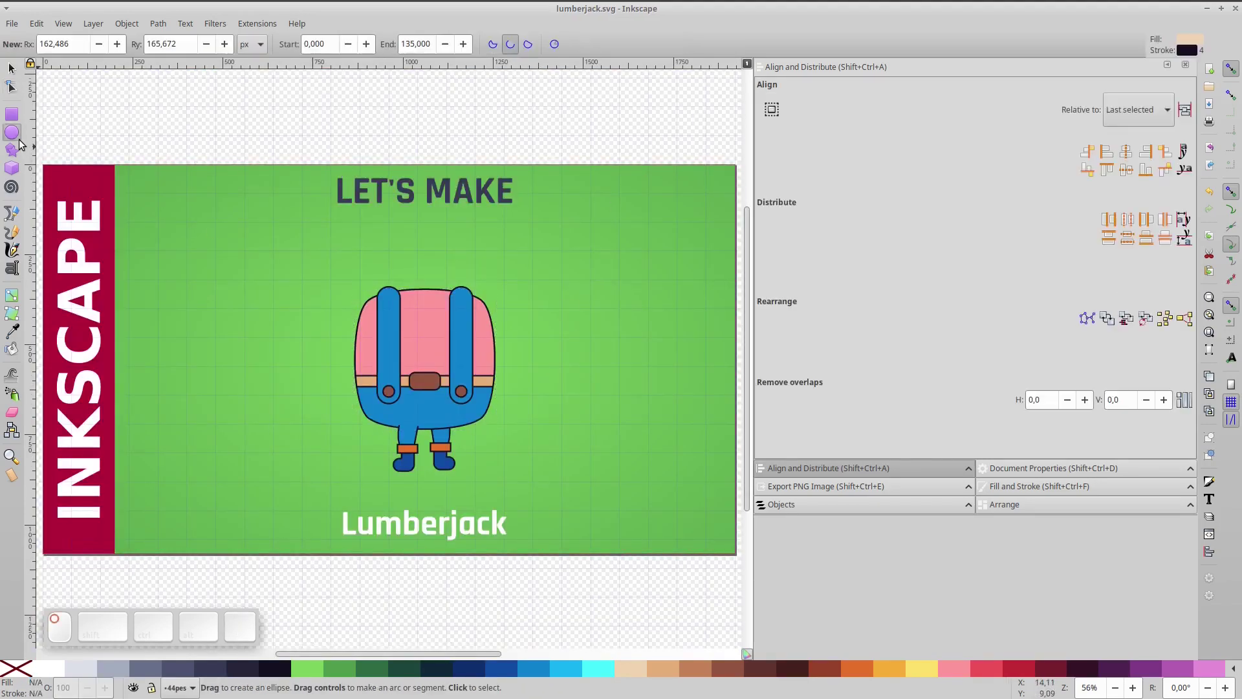
left_click_drag(256, 279, 298, 321)
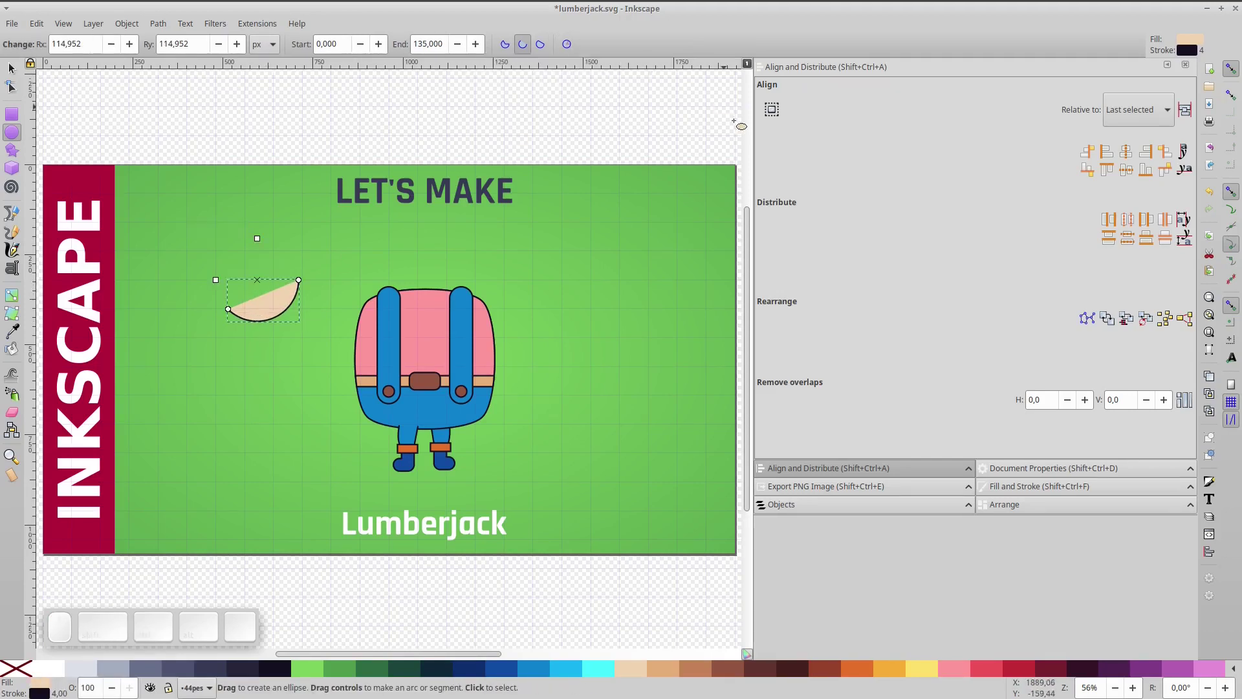
left_click(1019, 487)
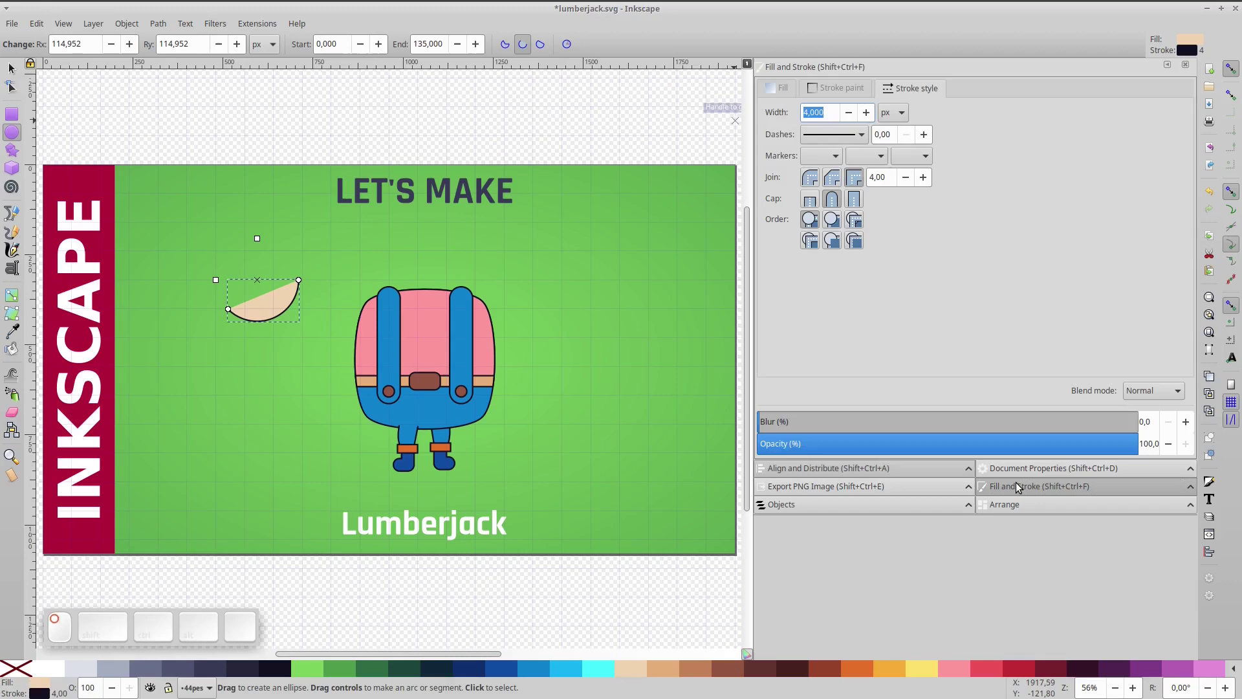
type("100")
key("Return")
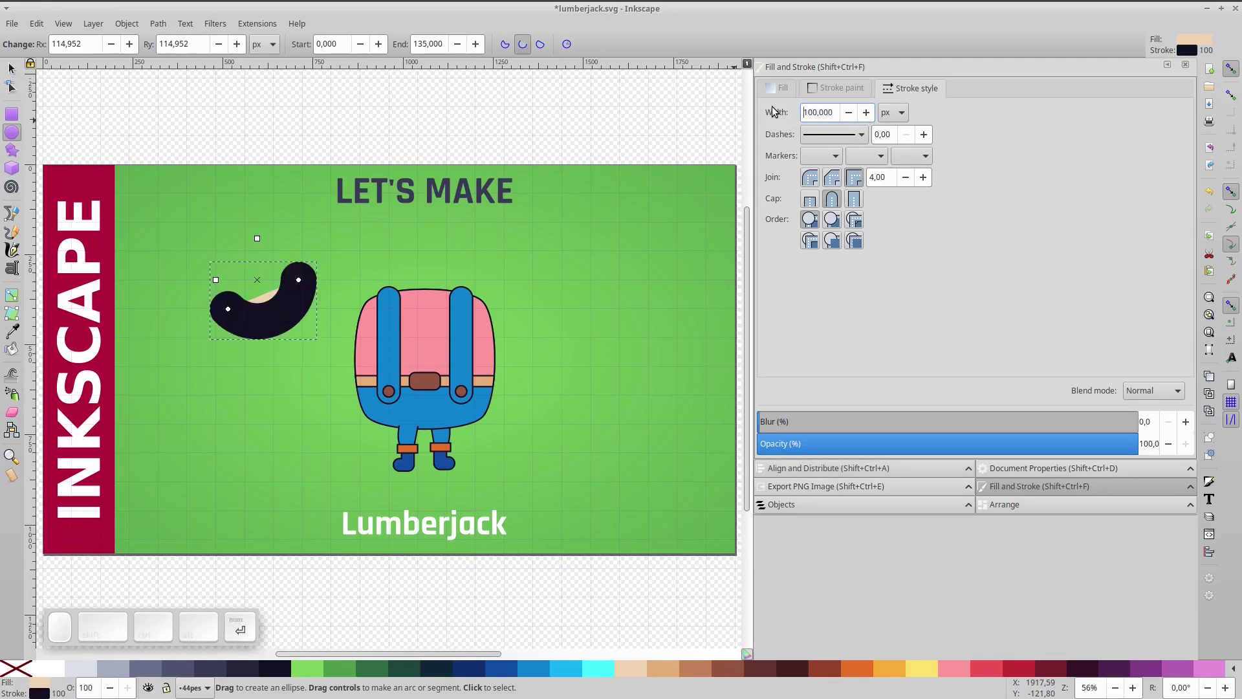
Rotate the thick arc to curve outward like an arm and move it over the left shoulder.
left_click(12, 68)
left_click(307, 292)
left_click_drag(320, 259, 260, 350)
left_click_drag(268, 285, 359, 282)
scroll(366, 320, "up", 2)
Remove the arc's fill and colour its stroke with the light skin tone.
left_click(16, 667)
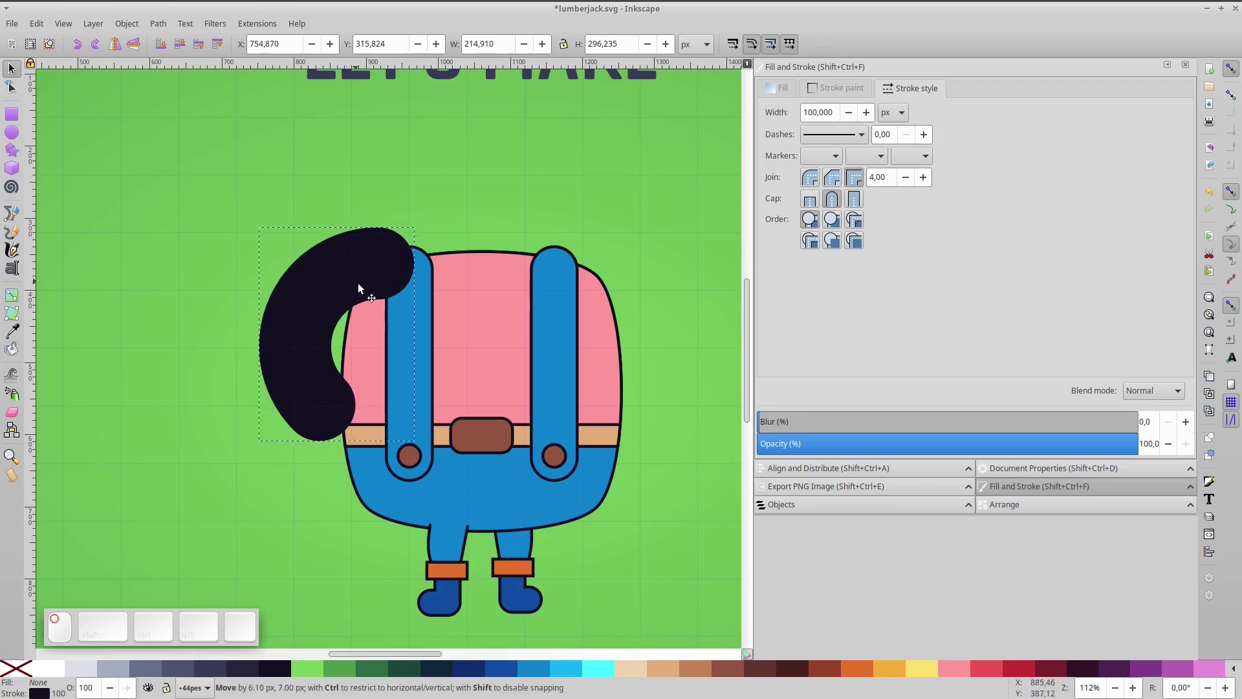
left_click(630, 669)
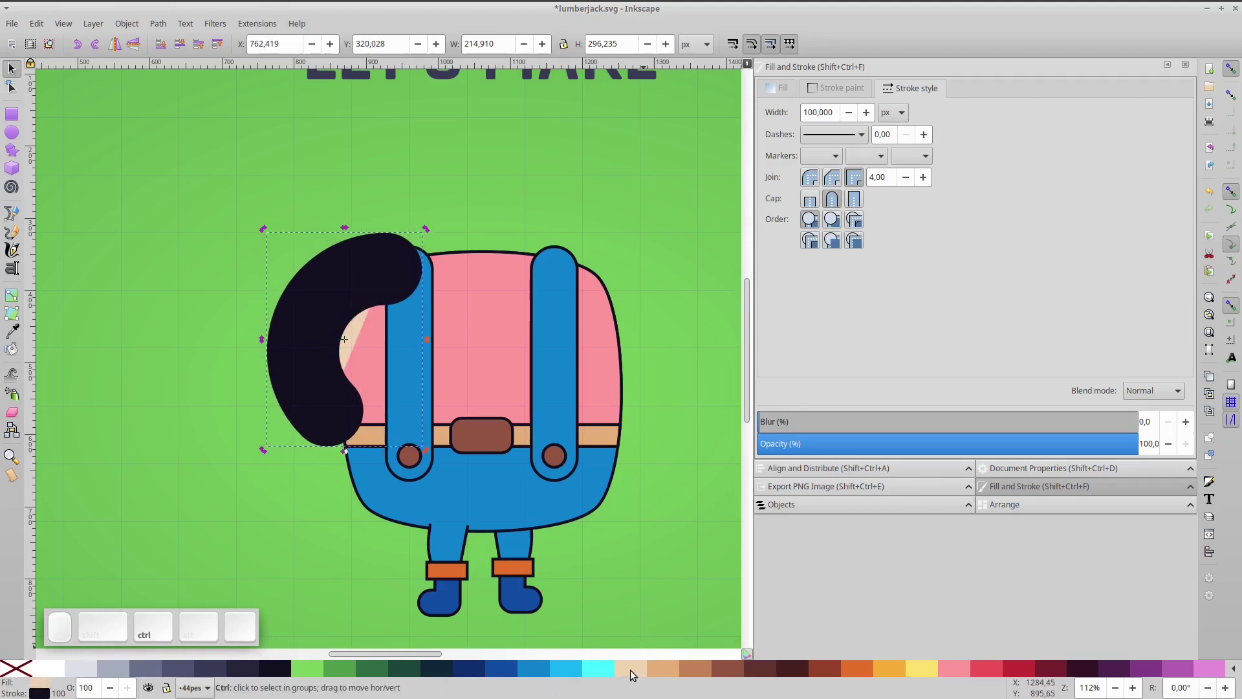
key("ctrl+z")
left_click(630, 669, "shift")
Enlarge the arc's radius to about 150 px and reposition it over the left shoulder.
left_click_drag(387, 277, 380, 278)
key("e")
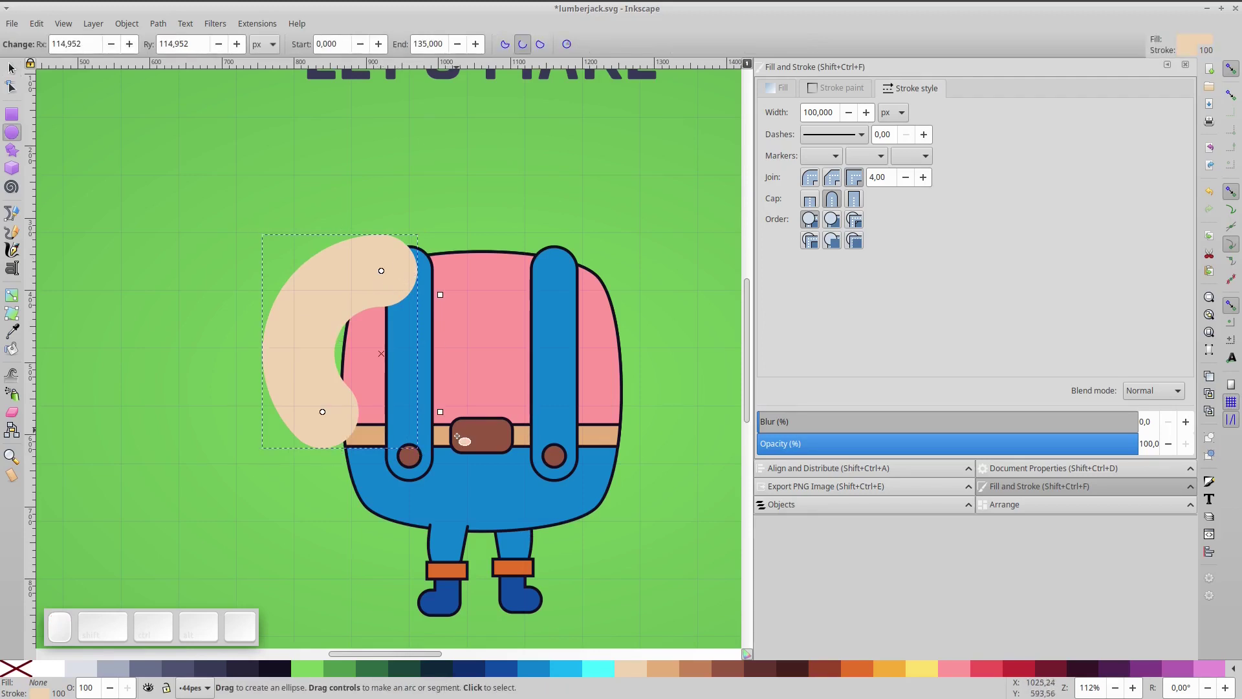
left_click_drag(445, 419, 460, 432)
key("s")
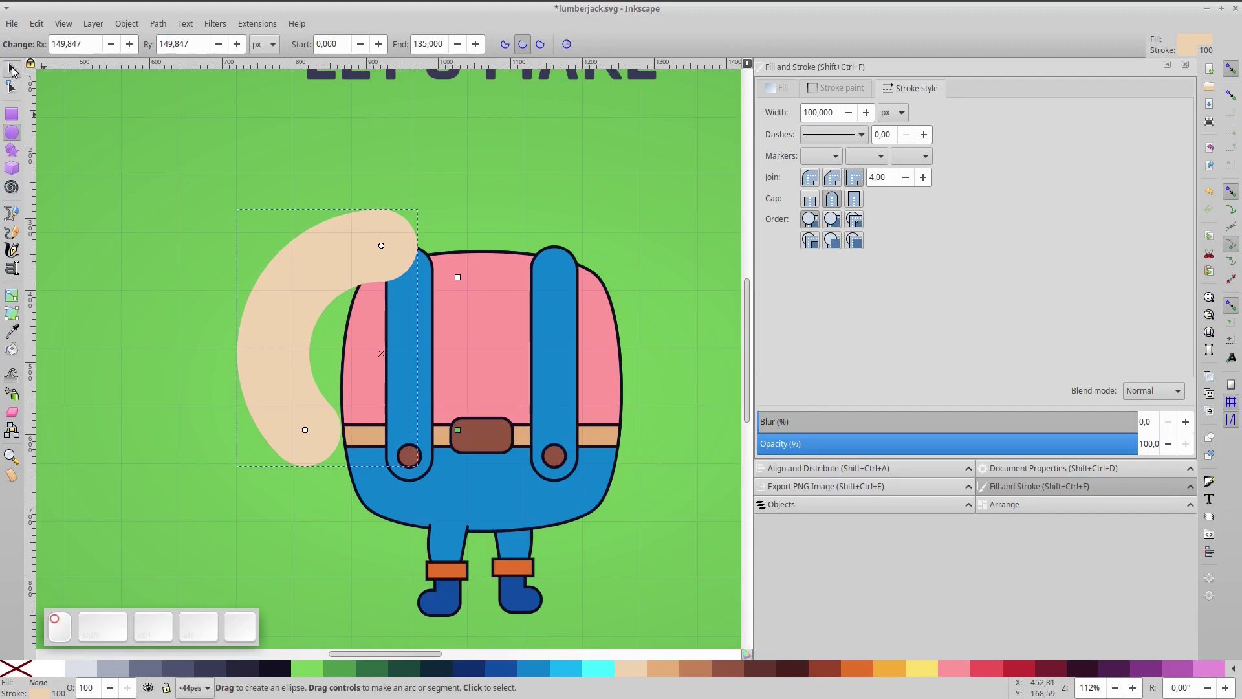
left_click_drag(313, 269, 336, 279)
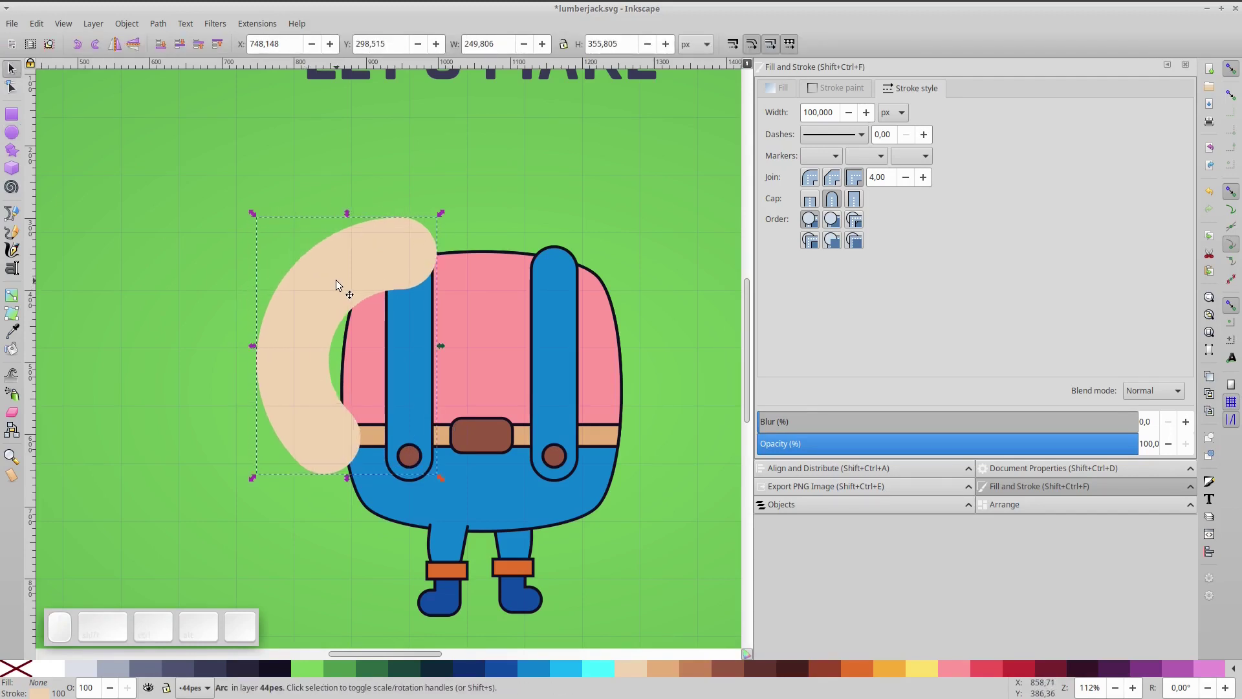
Draw a rounded cuff rectangle about 109 by 35 px across the arm and give it a 4 px dark stroke (#141020).
left_click(11, 115)
left_click_drag(236, 362, 314, 388)
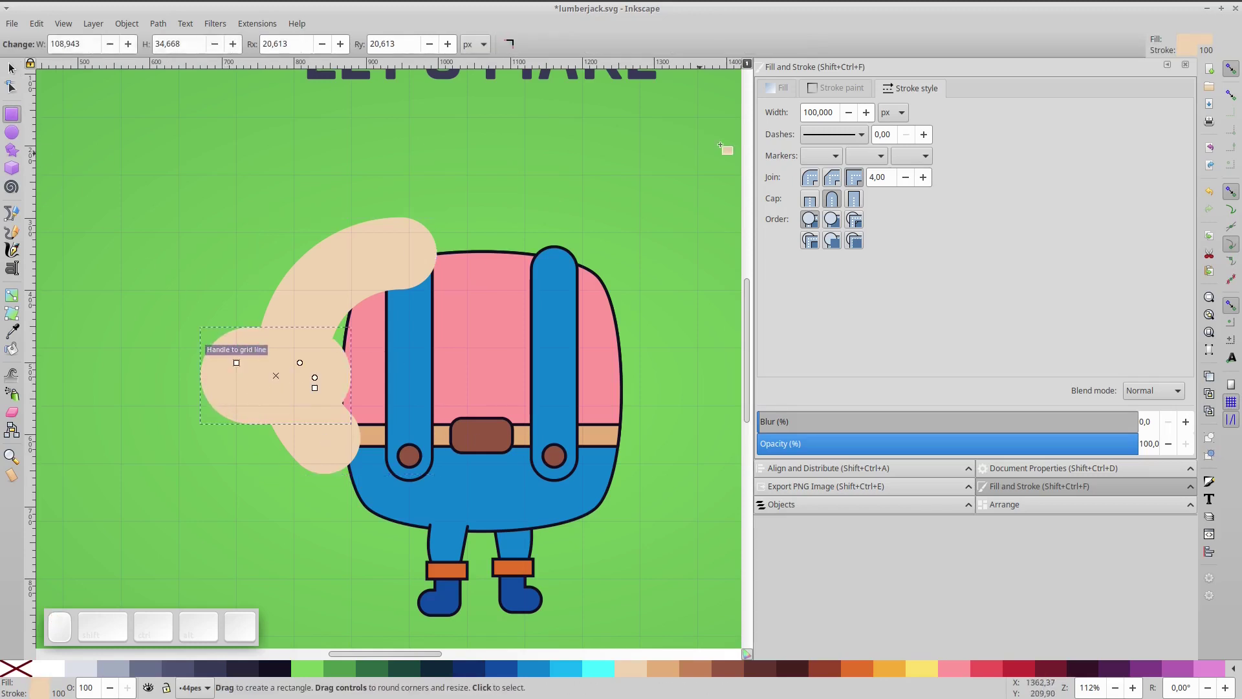
double_click(816, 114)
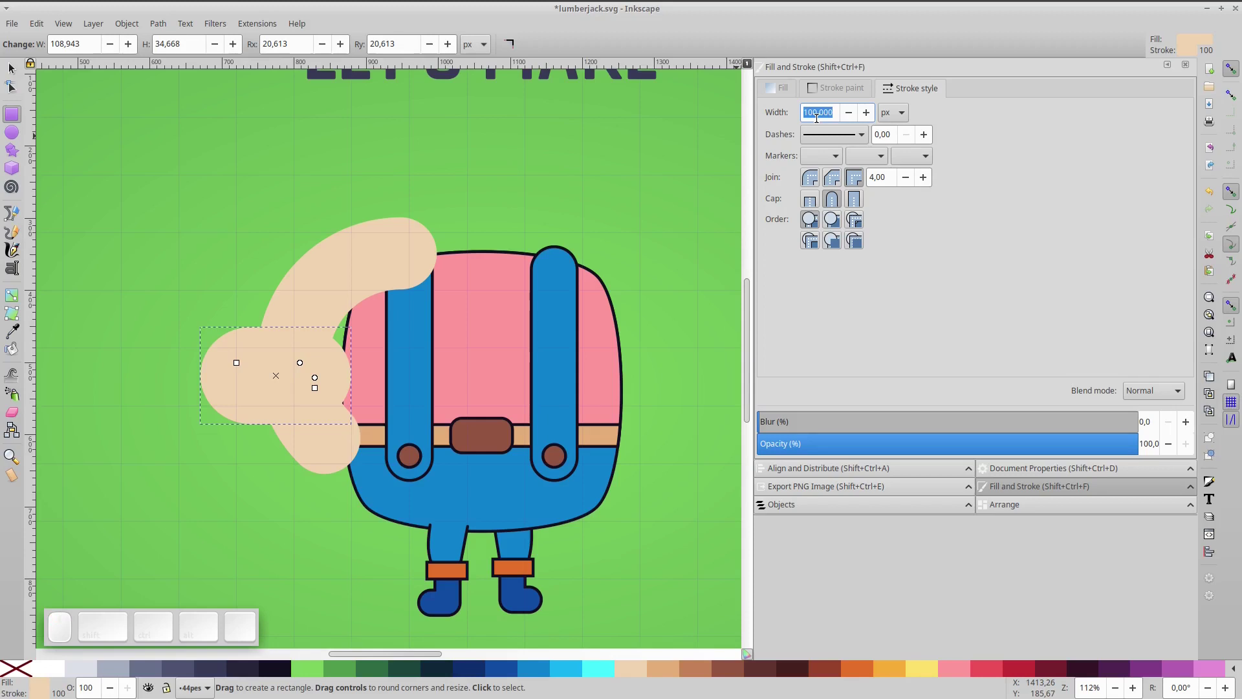
type("4")
key("Return")
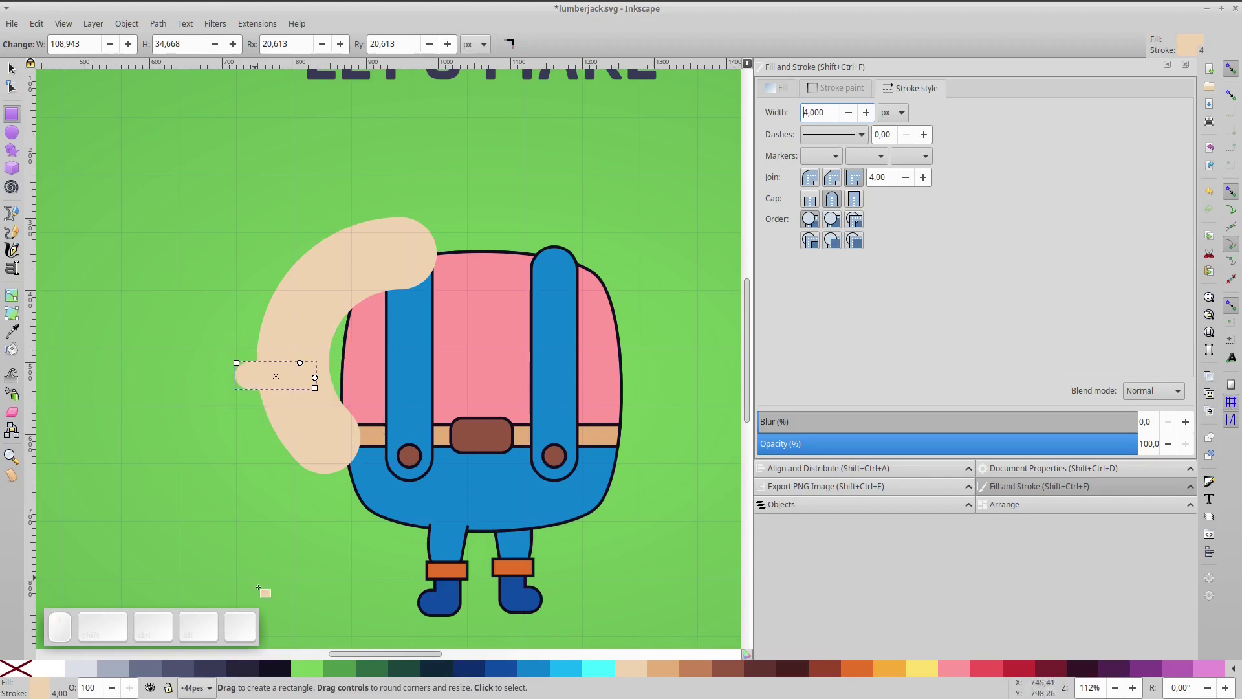
left_click(280, 673, "shift")
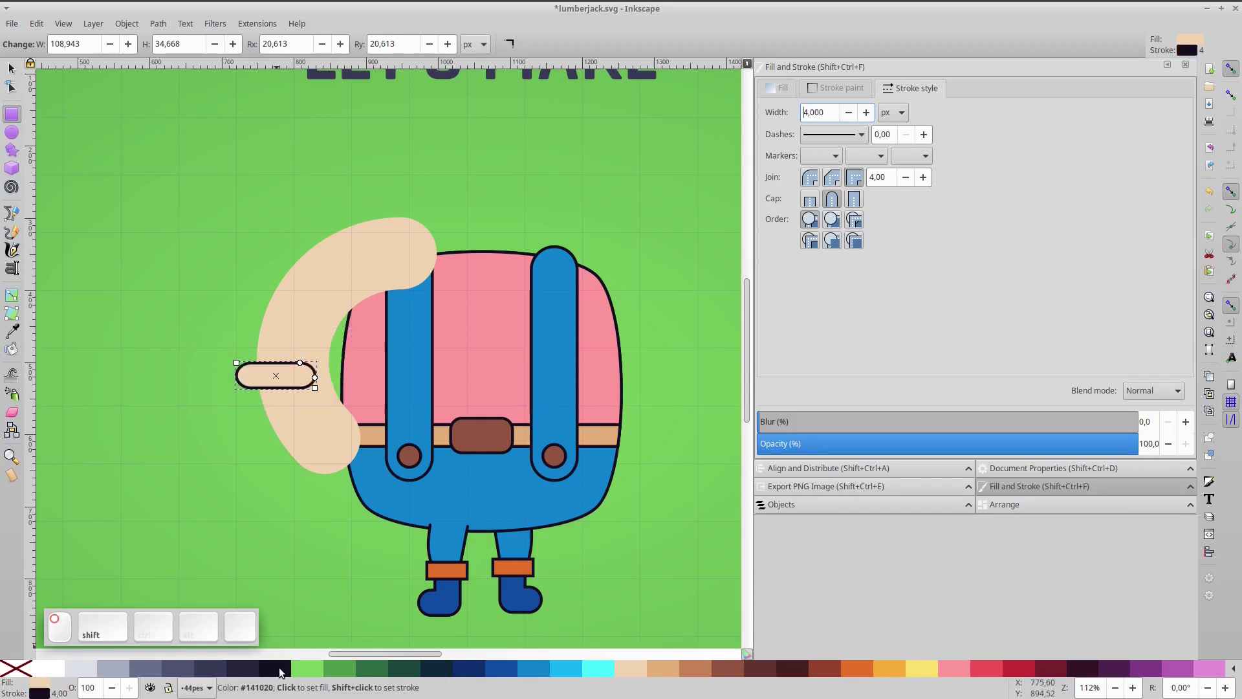
Convert the arm arc's stroke to a path.
left_click(396, 280)
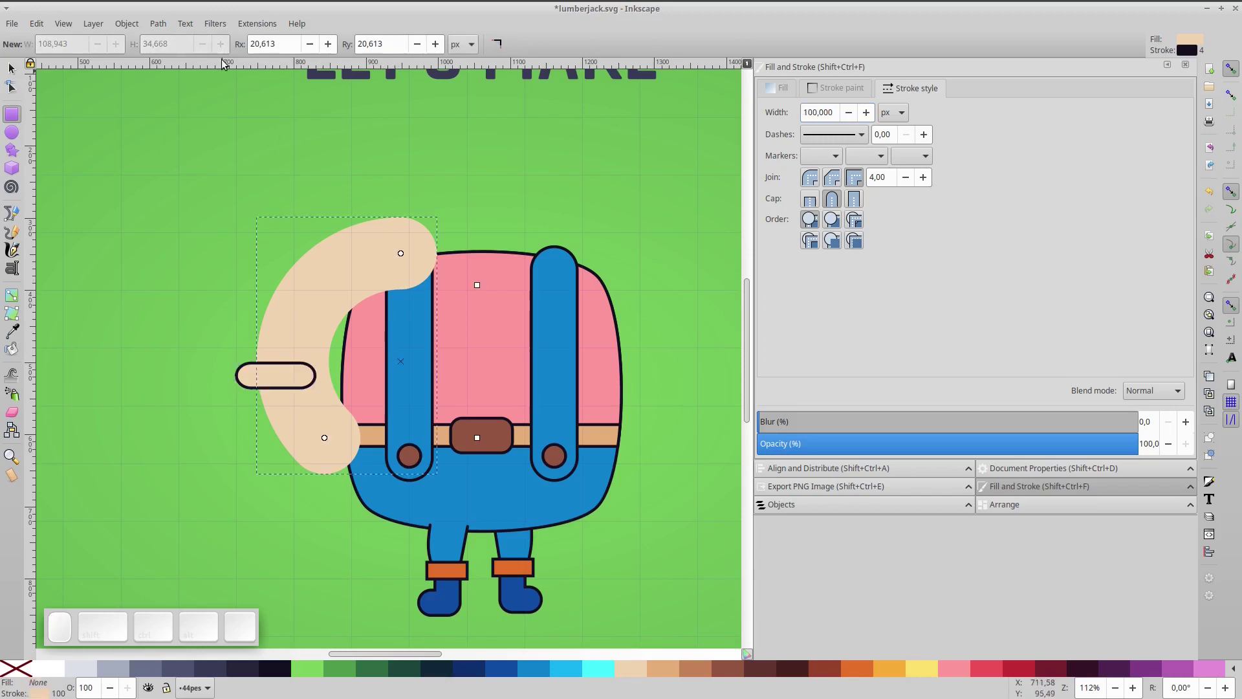
left_click(158, 23)
left_click(180, 55)
key("n")
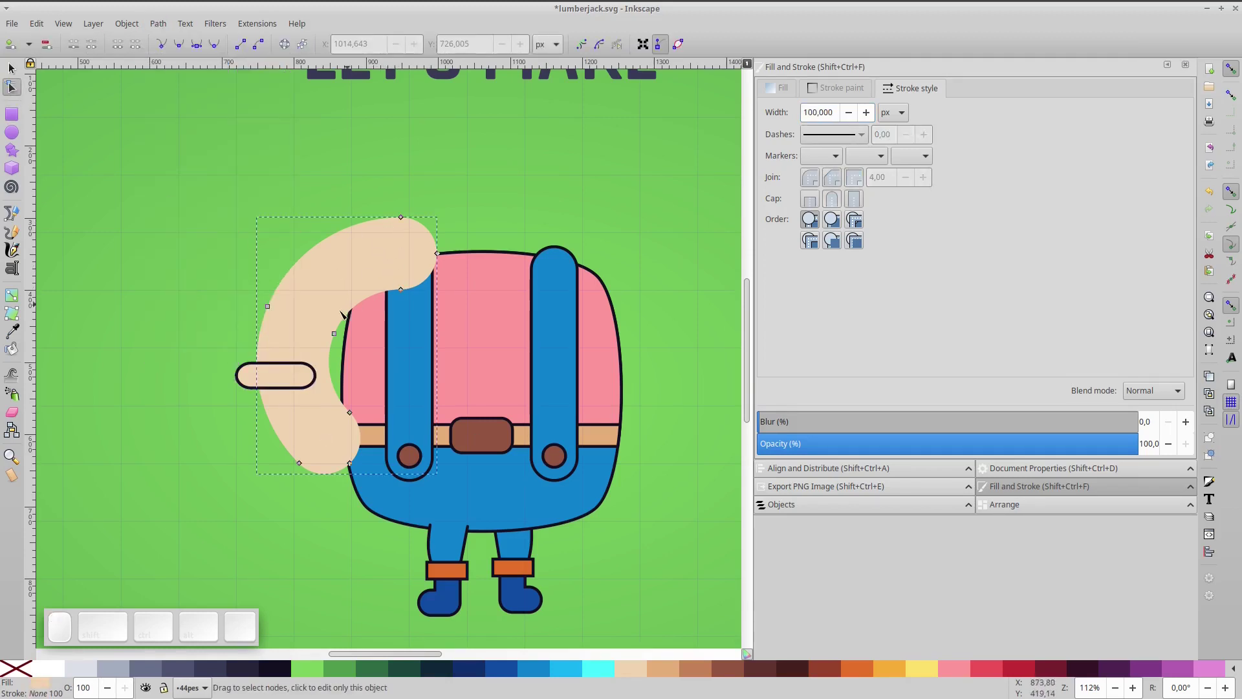
left_click(11, 68)
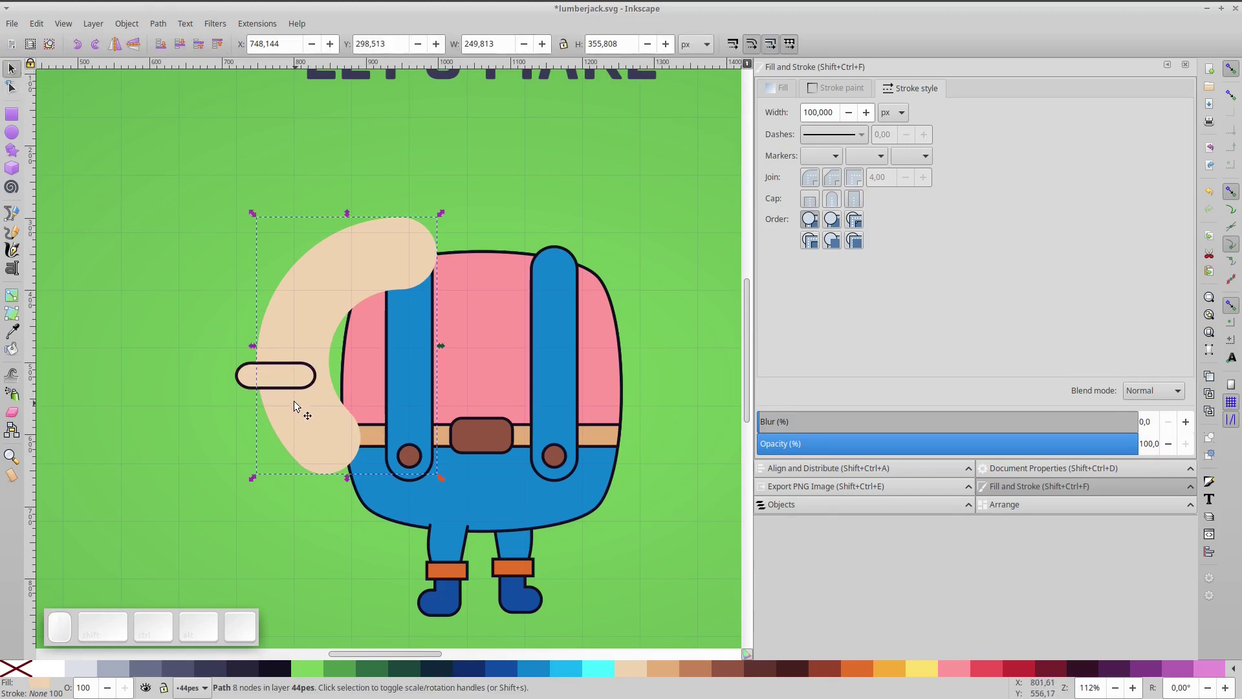
Resize the cuff to about 137 by 32 px overall and lay it across the wrist area of the arm.
left_click(291, 376)
left_click_drag(291, 376, 358, 410)
key("r")
scroll(315, 393, "up", 2, "ctrl")
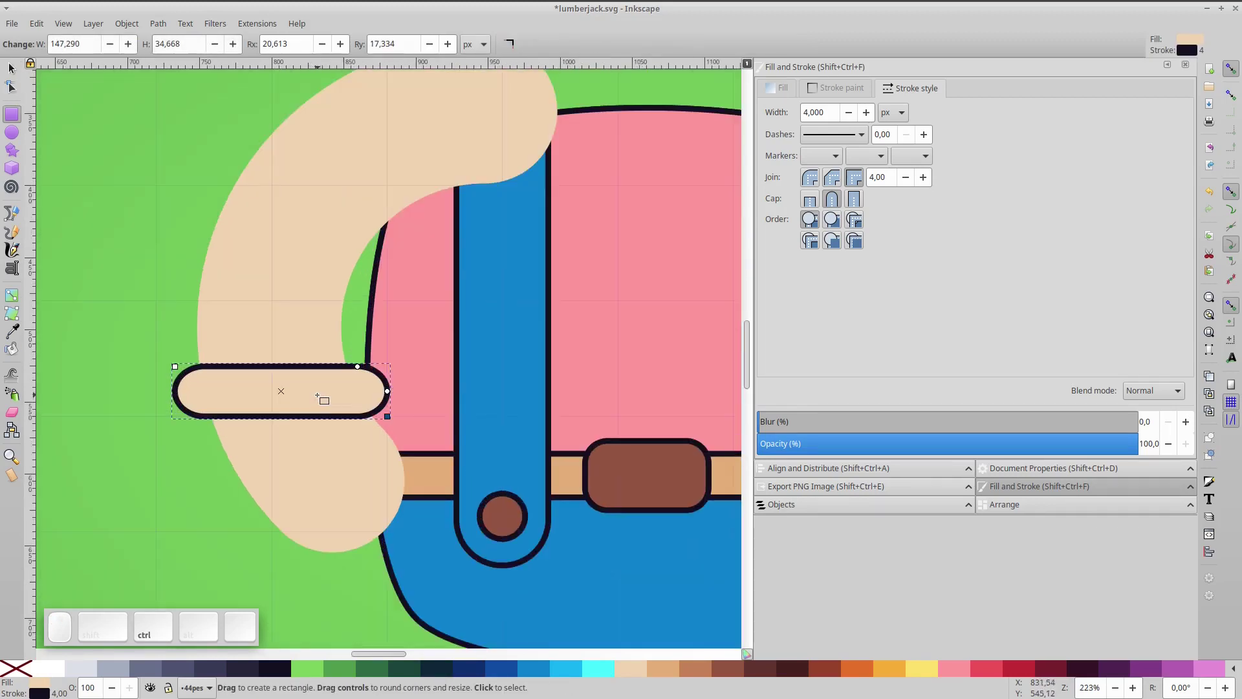
left_click_drag(179, 372, 215, 395)
left_click(388, 397, "shift")
key("ctrl+z")
left_click(11, 67)
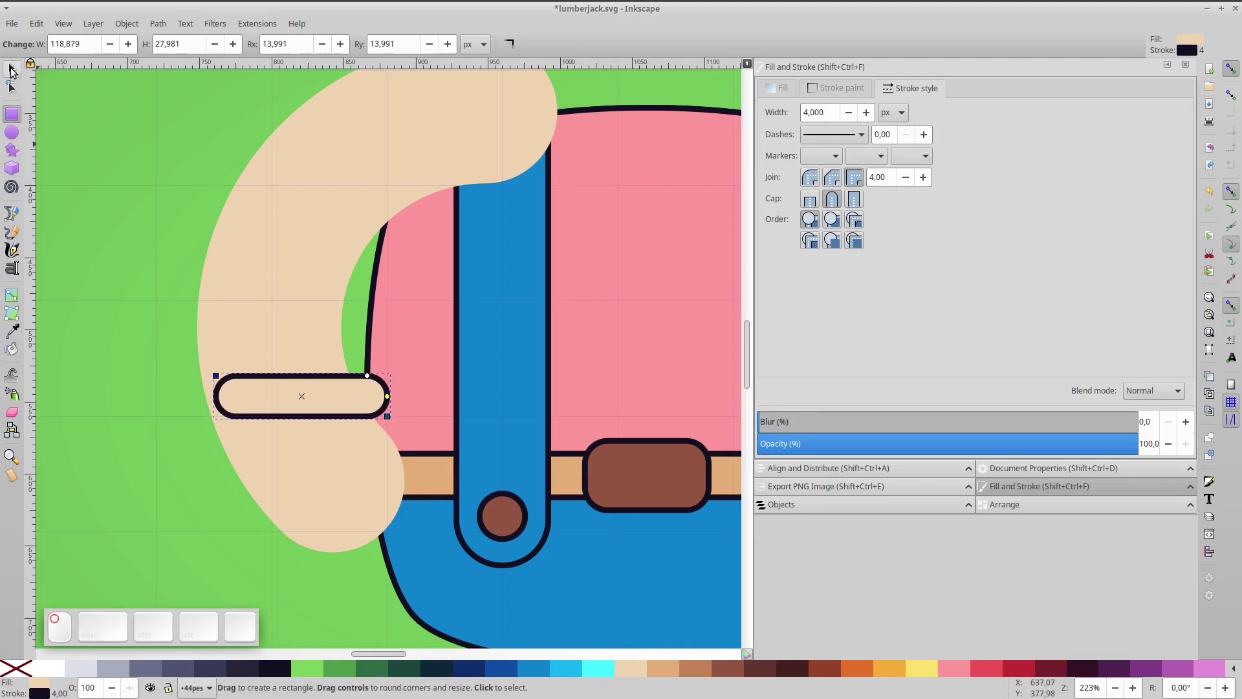
mouse_move(292, 382)
left_mouse_down()
mouse_move(272, 380)
mouse_move(290, 386)
left_mouse_up()
mouse_move(370, 398)
left_mouse_down()
mouse_move(390, 398)
mouse_move(346, 398)
left_mouse_up()
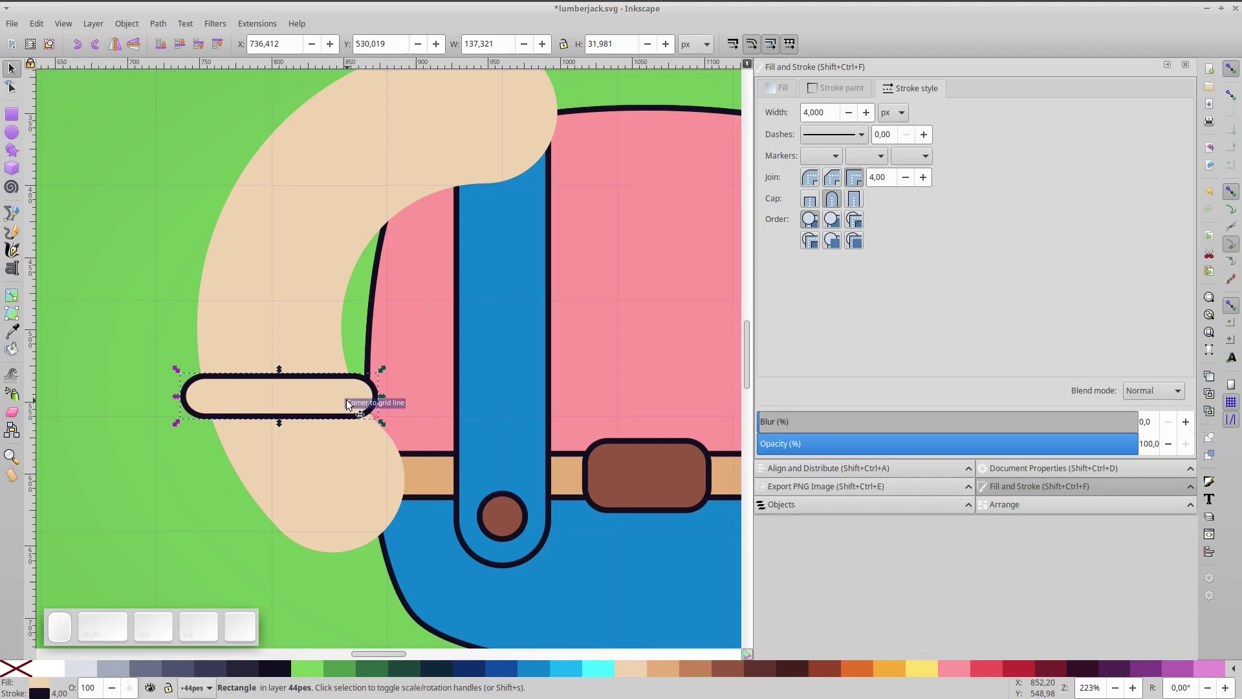
Duplicate the arm and the cuff and divide the arm copy with the cuff copy.
scroll(346, 398, "down", 1, "ctrl")
left_click(313, 328)
key("ctrl+d")
left_click(238, 412, "ctrl")
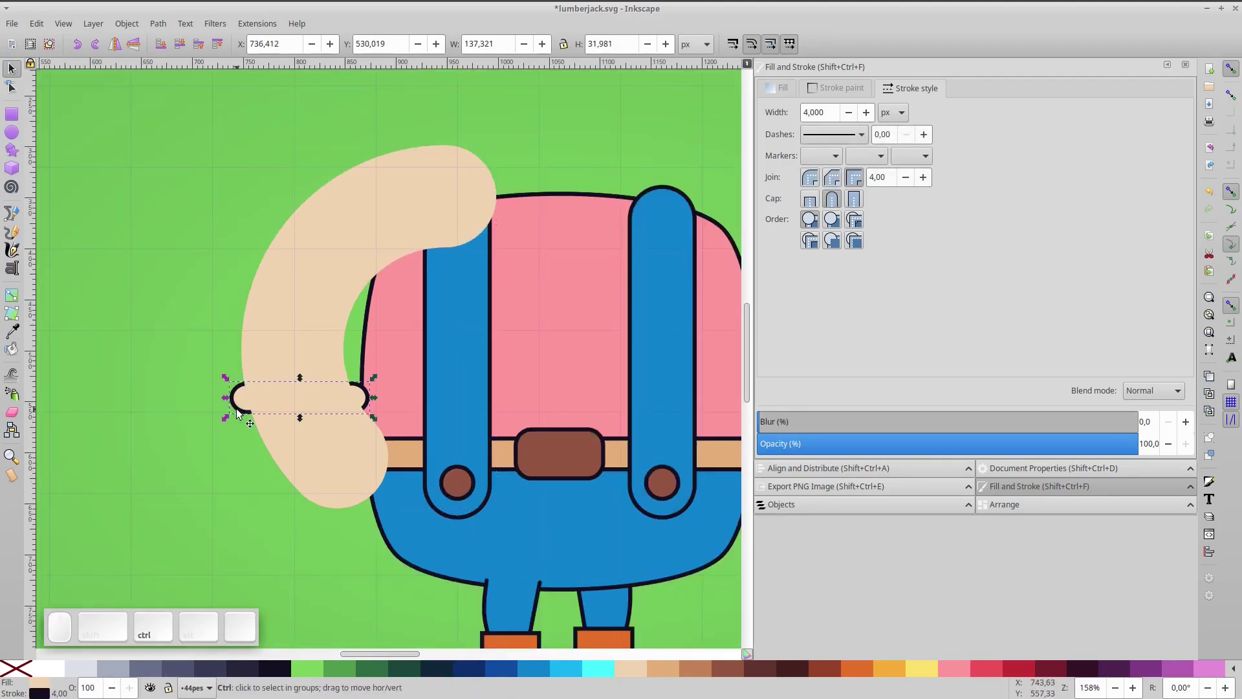
left_click(279, 324, "shift")
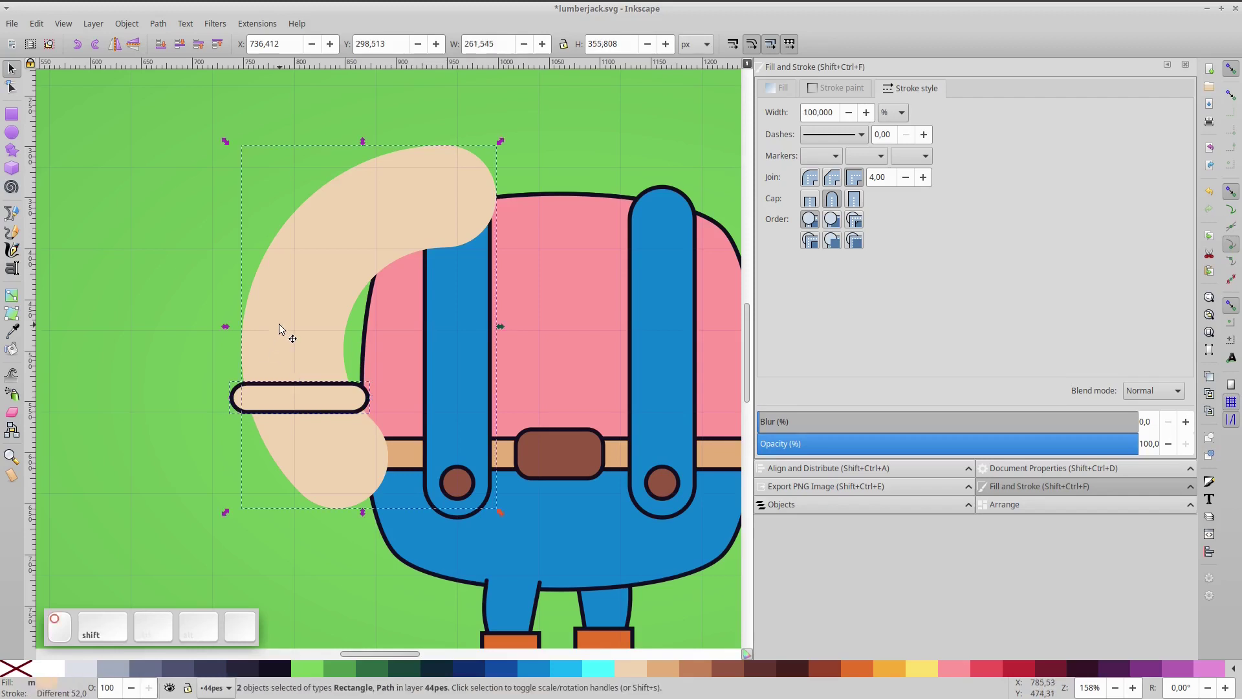
key("ctrl+KP_Divide")
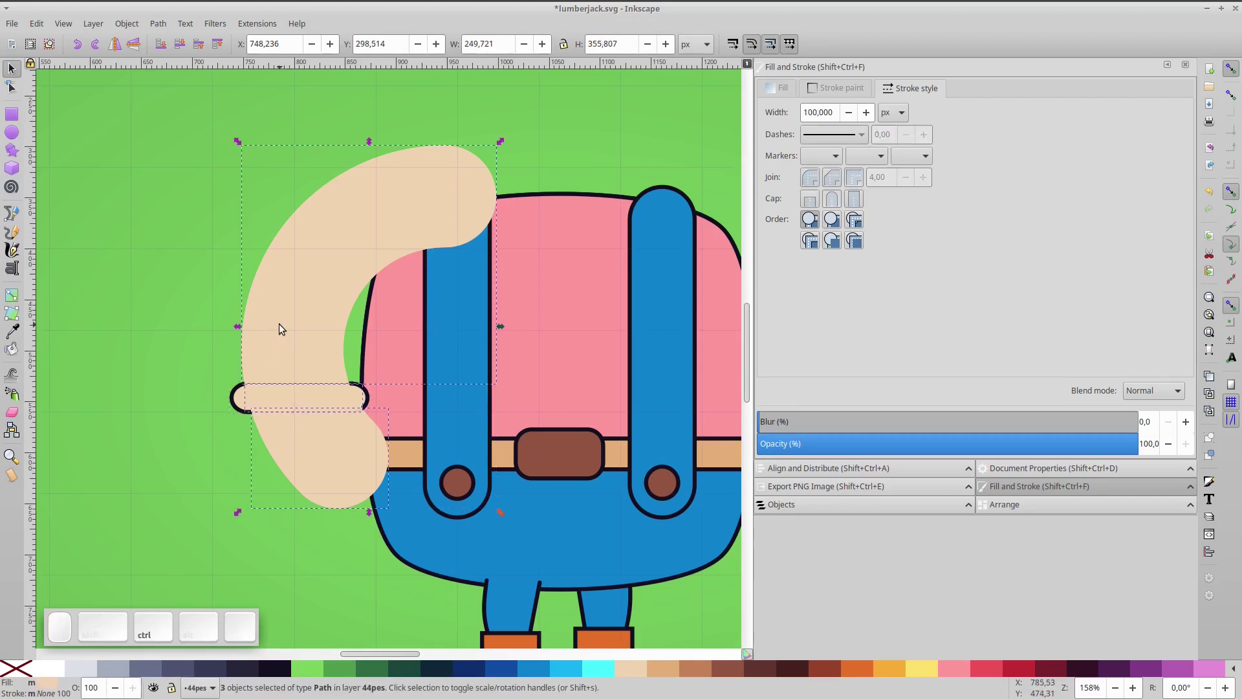
Delete the piece of the divided arm copy that lies above the cuff.
left_click(163, 309)
left_click(275, 342)
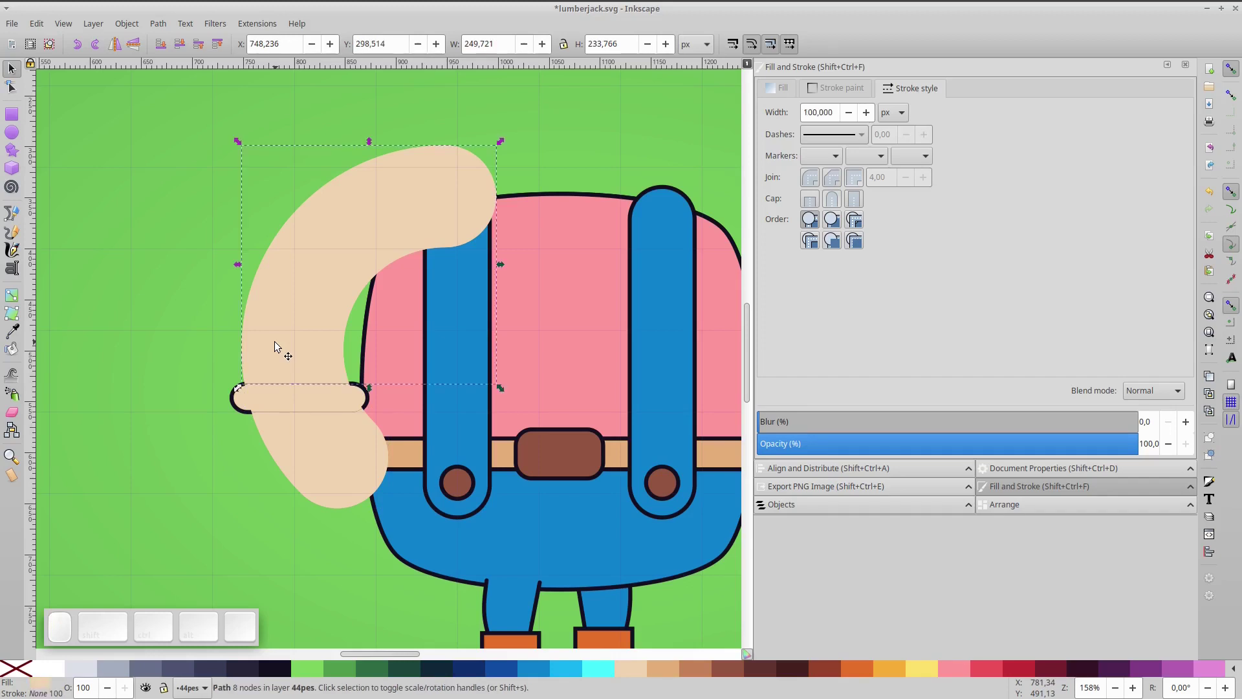
key("Escape")
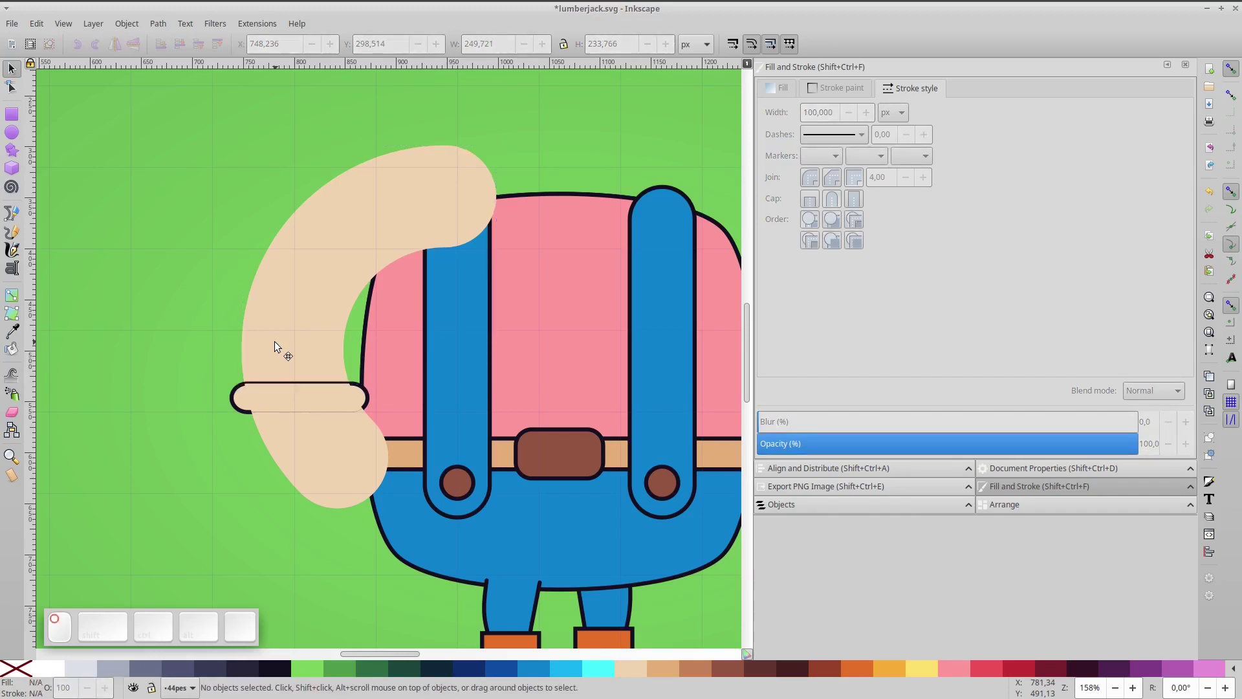
Fill the arm with the shirt's pink and raise the cuff to the front.
left_click(274, 342)
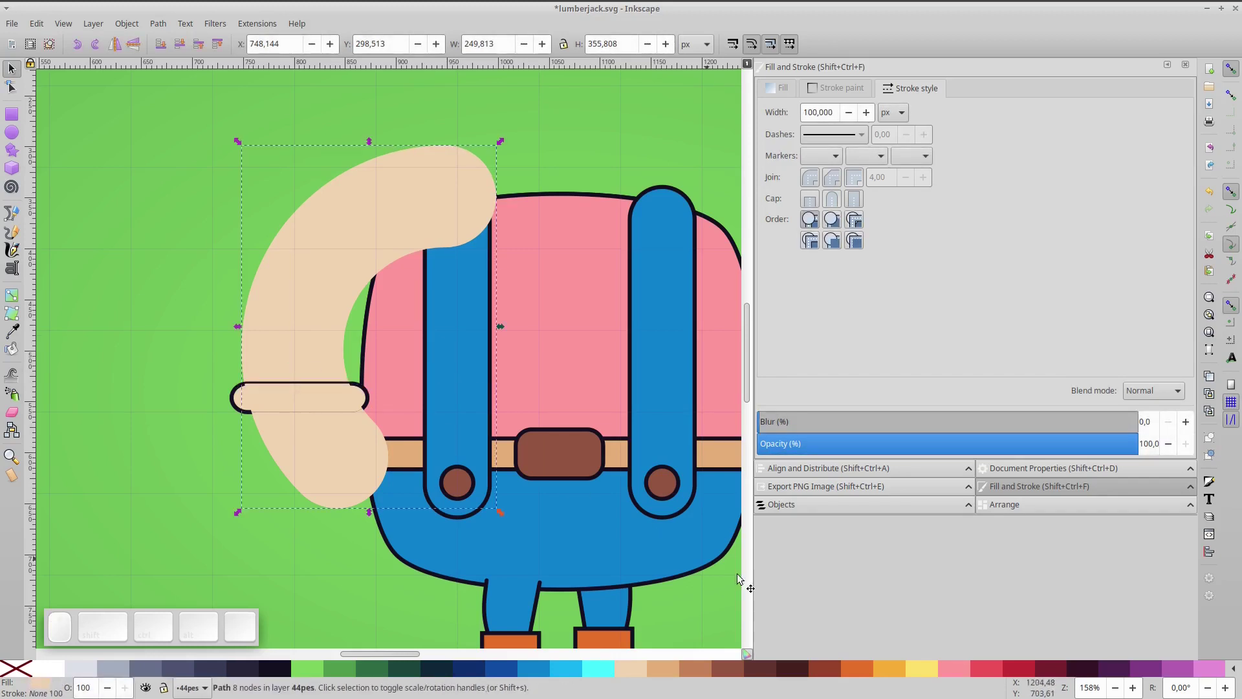
key("d")
left_click(554, 327)
key("d")
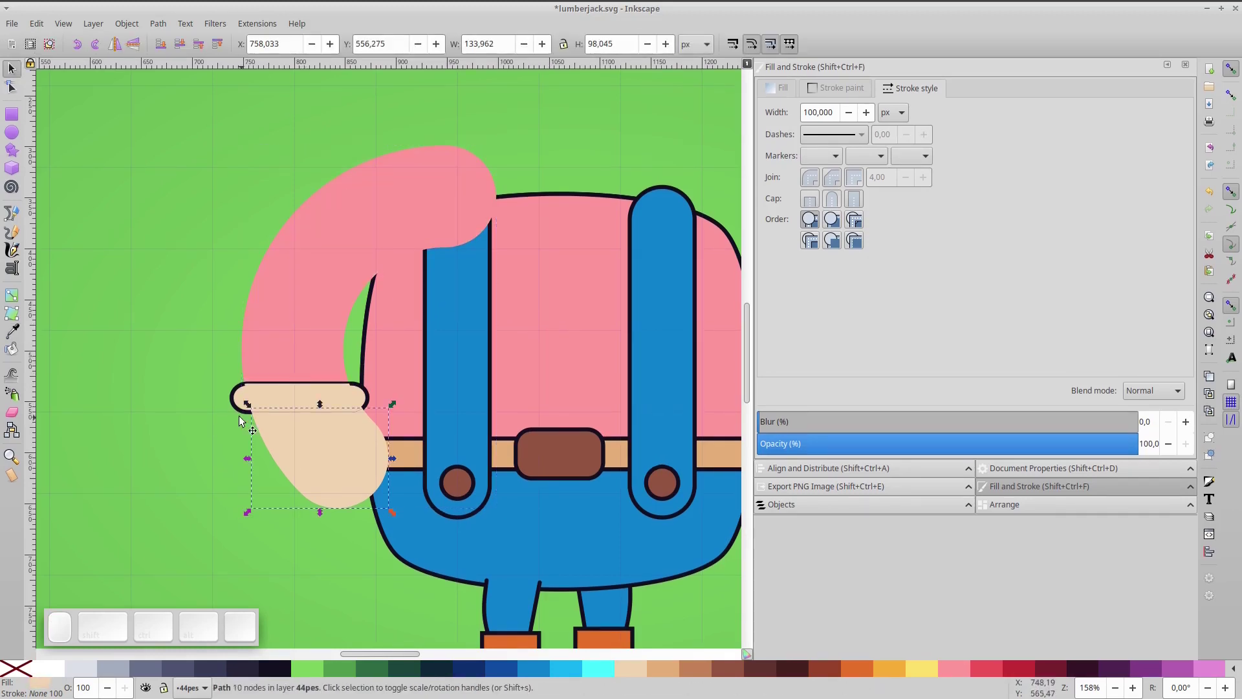
left_click(231, 404)
left_click(218, 44)
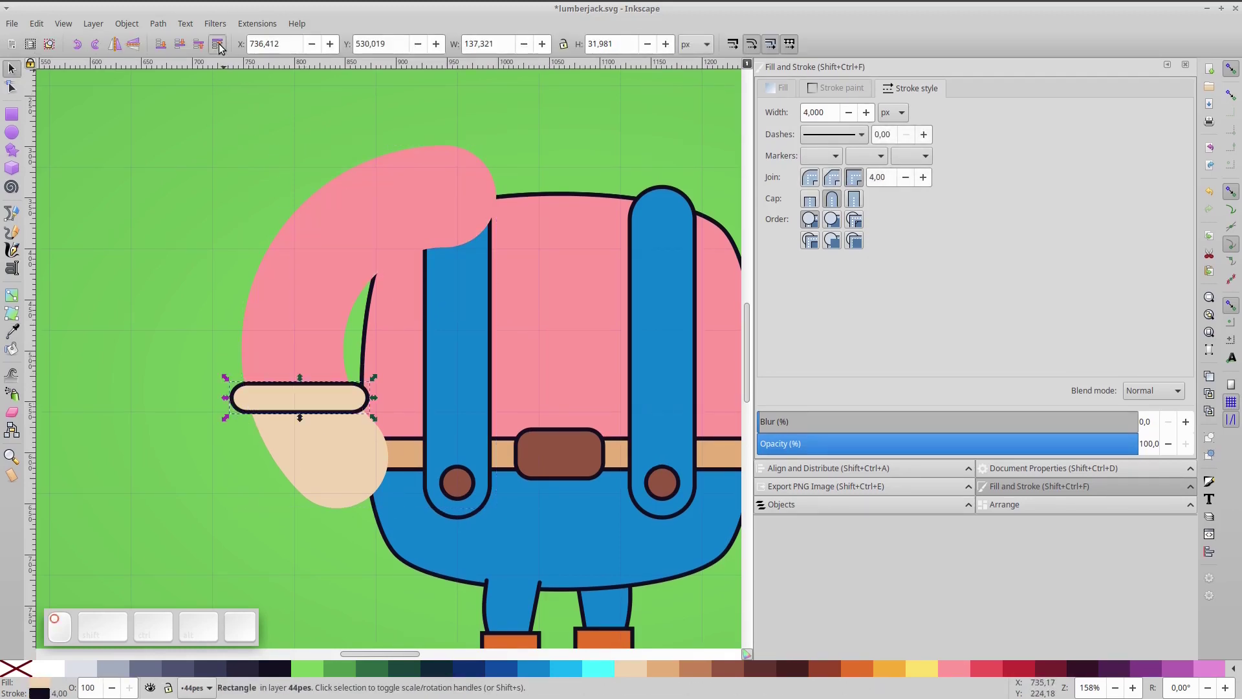
Give the pink arm a dark stroke (#141020) 4 px wide.
left_click(300, 288)
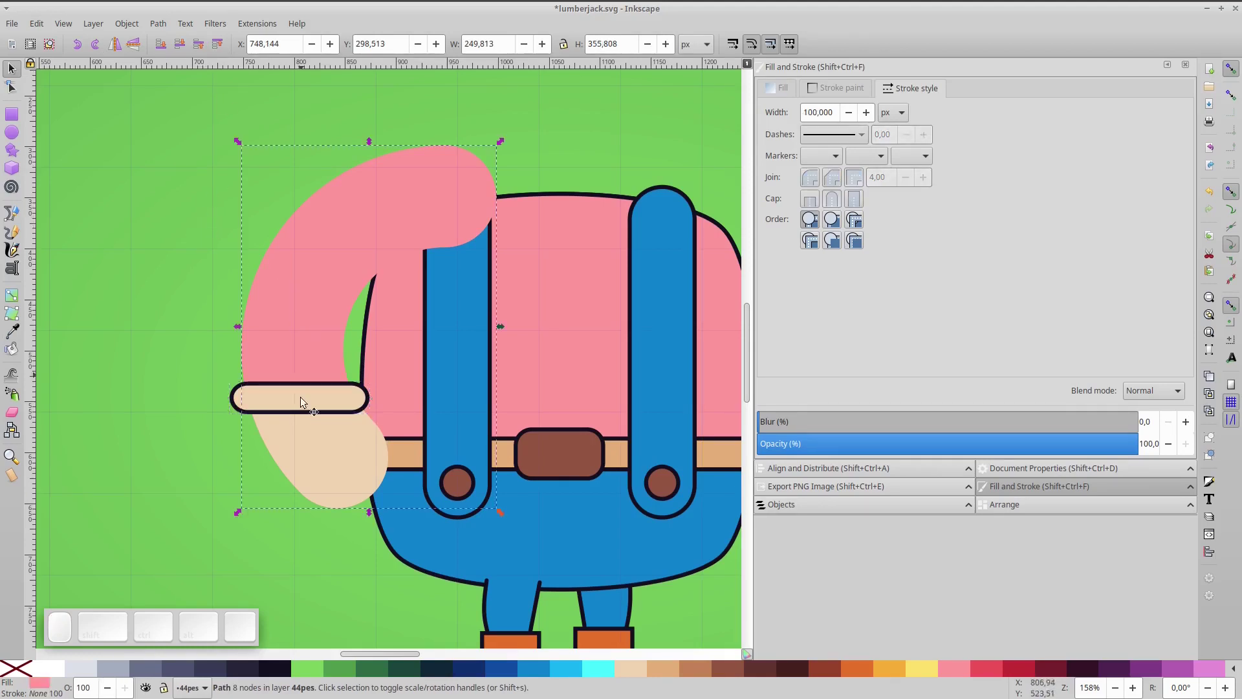
left_click(270, 665, "shift")
left_click(825, 112)
type("4")
key("Return")
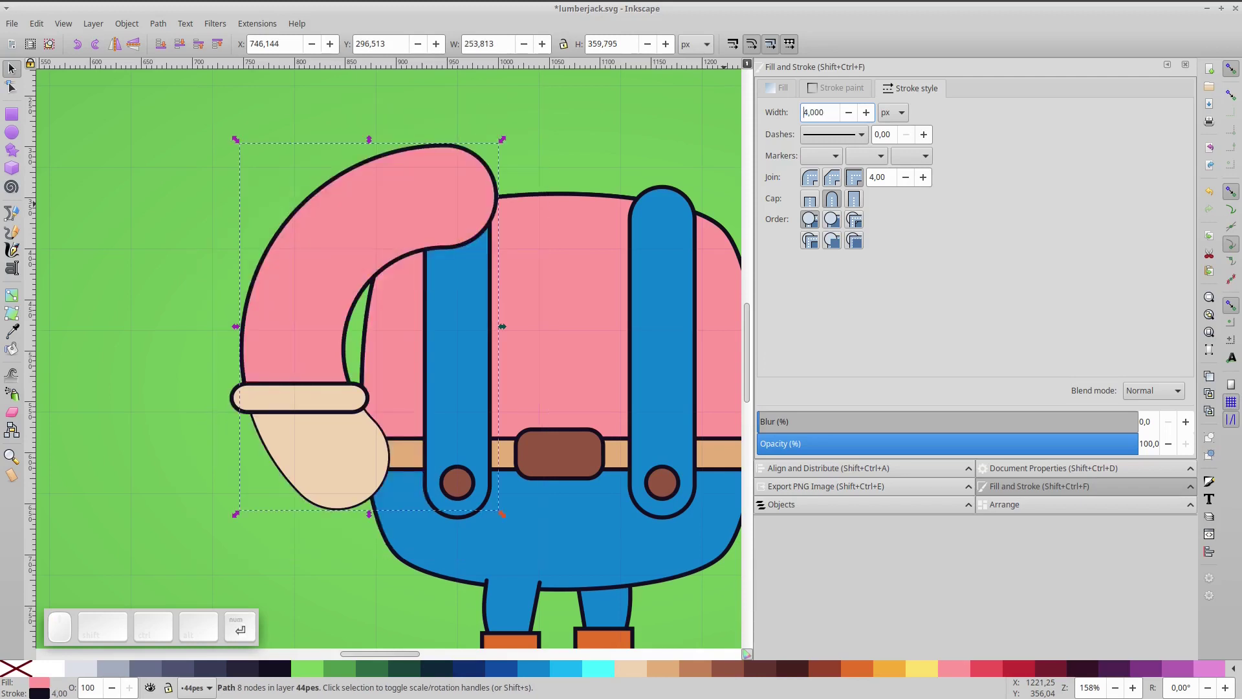
Give the hand below the cuff a dark stroke 4 px wide.
left_click(335, 487)
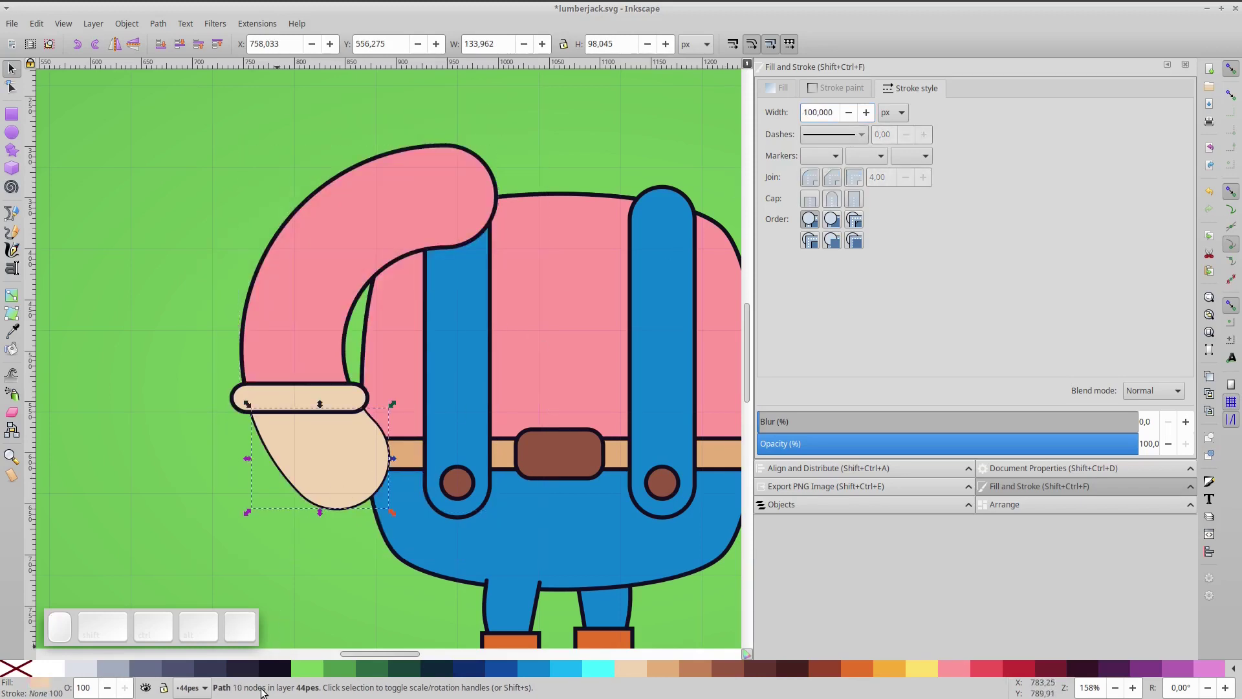
left_click(273, 670, "shift")
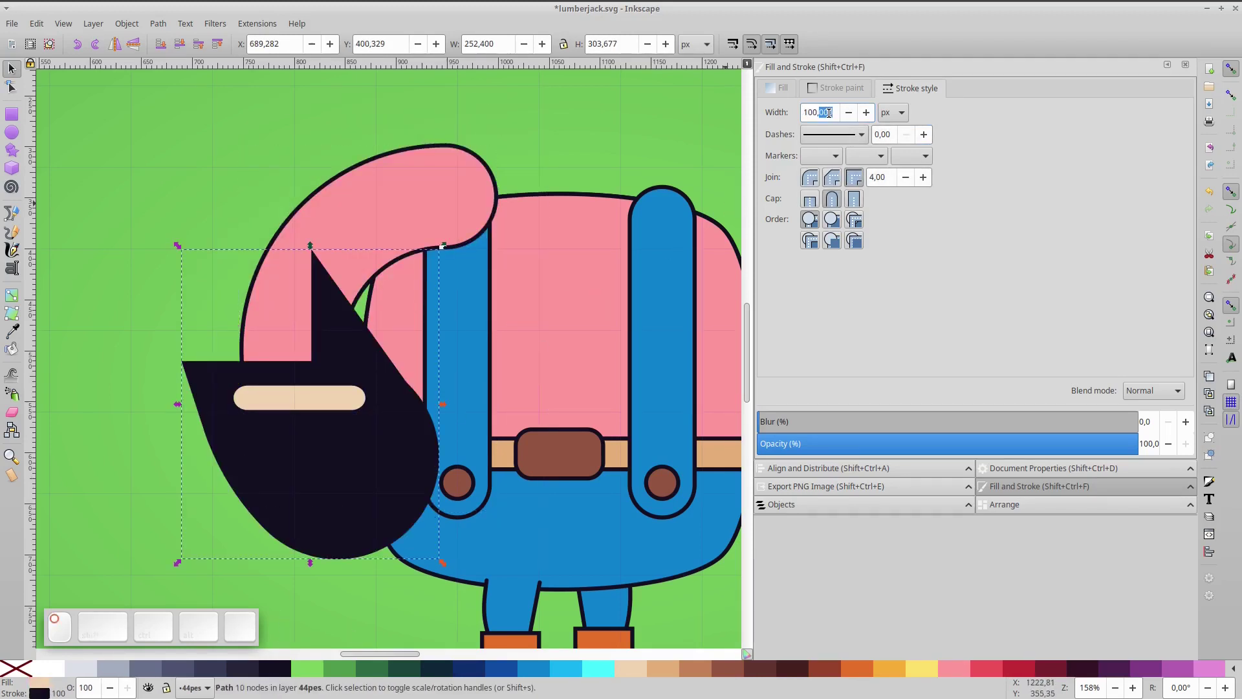
type("4")
key("Return")
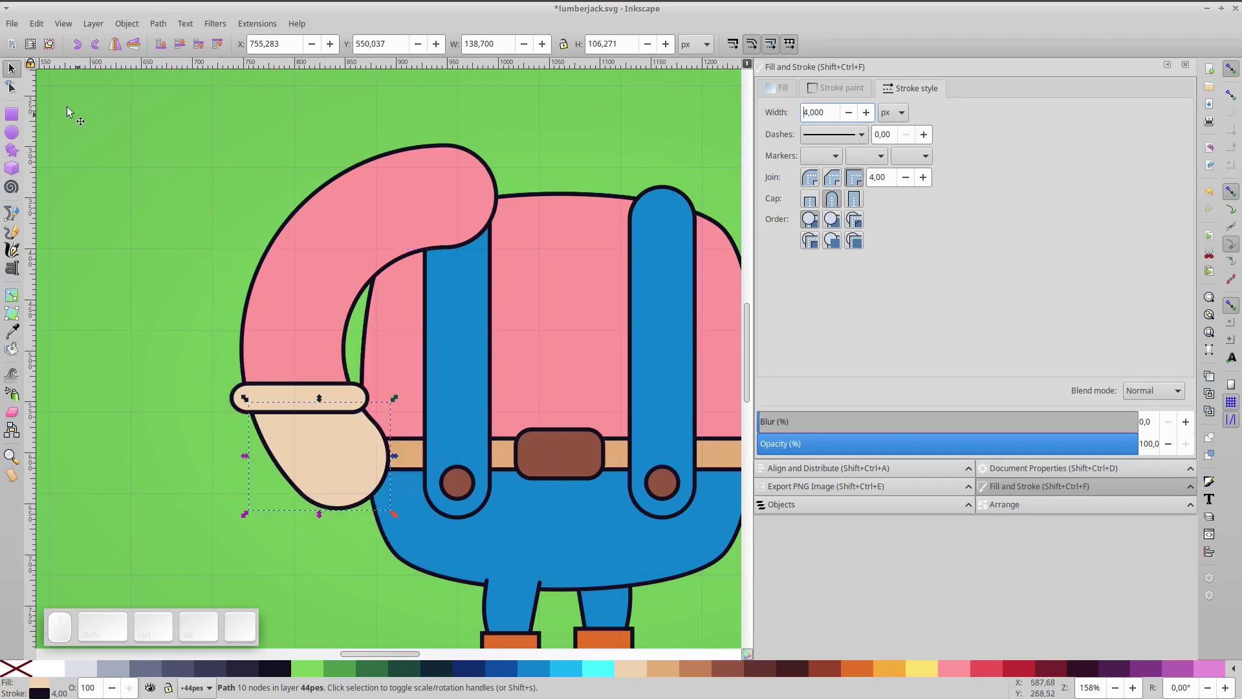
Fill the cuff with red (#ed5259) and group it with the hand and arm.
left_click(291, 387)
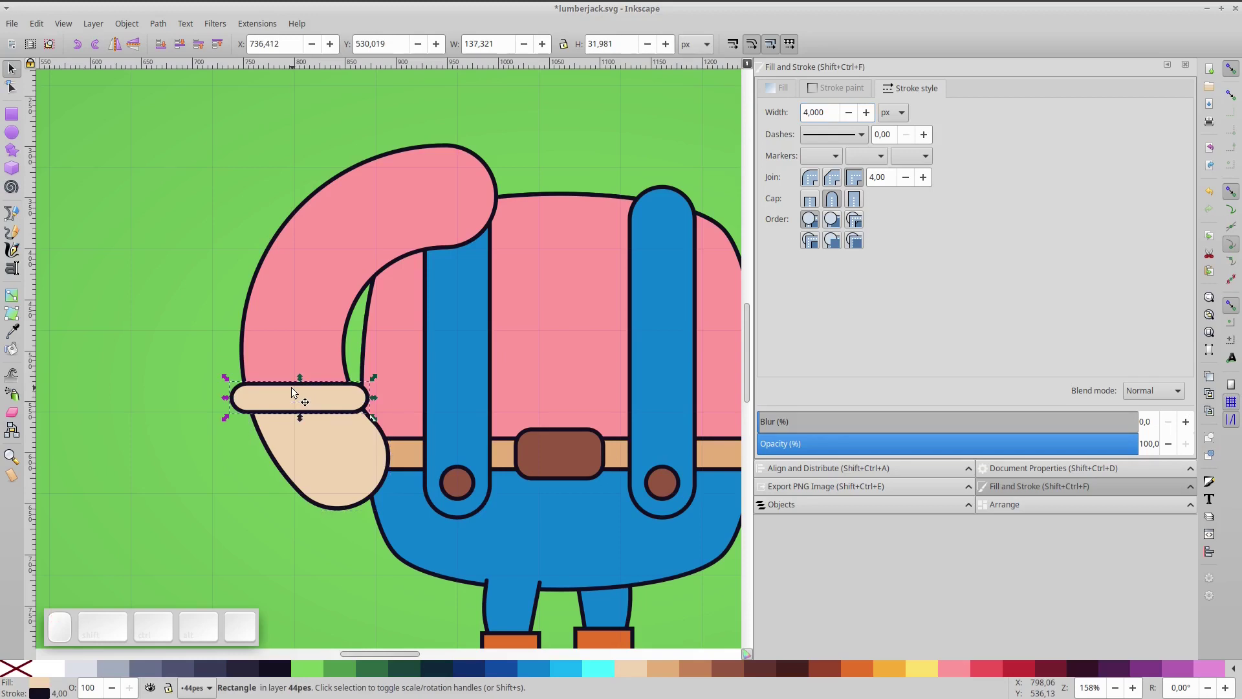
left_click(992, 662)
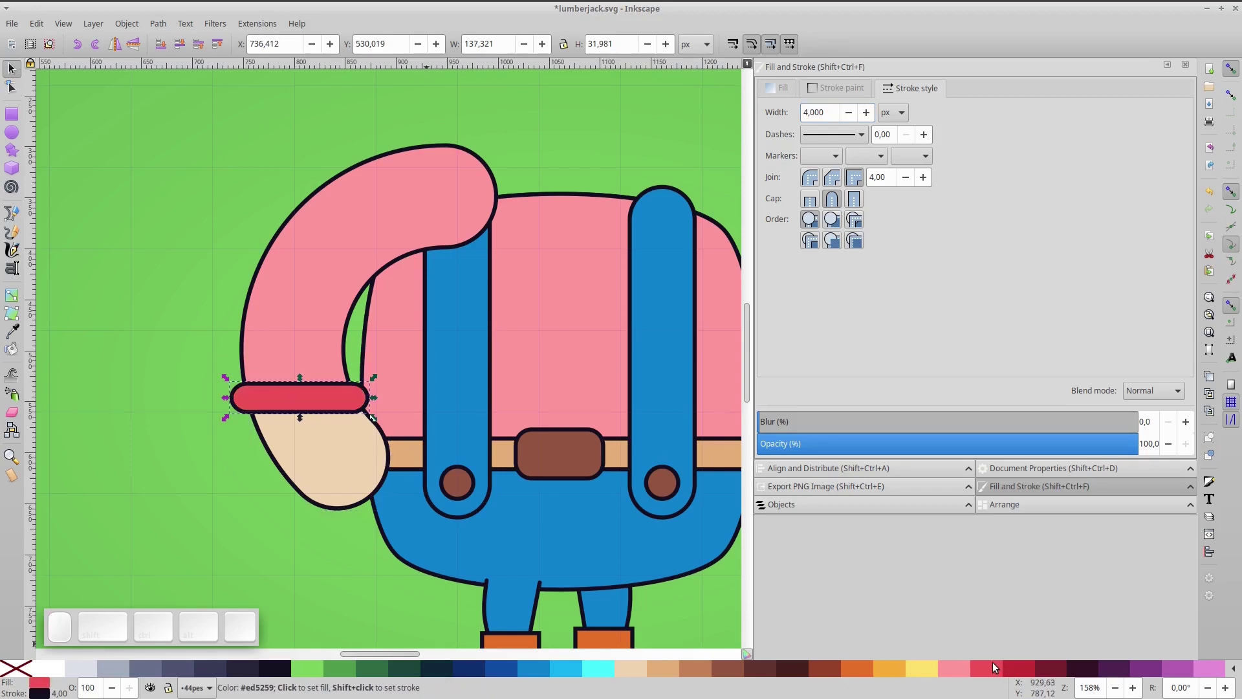
left_click(325, 450, "shift")
left_click(294, 343, "shift")
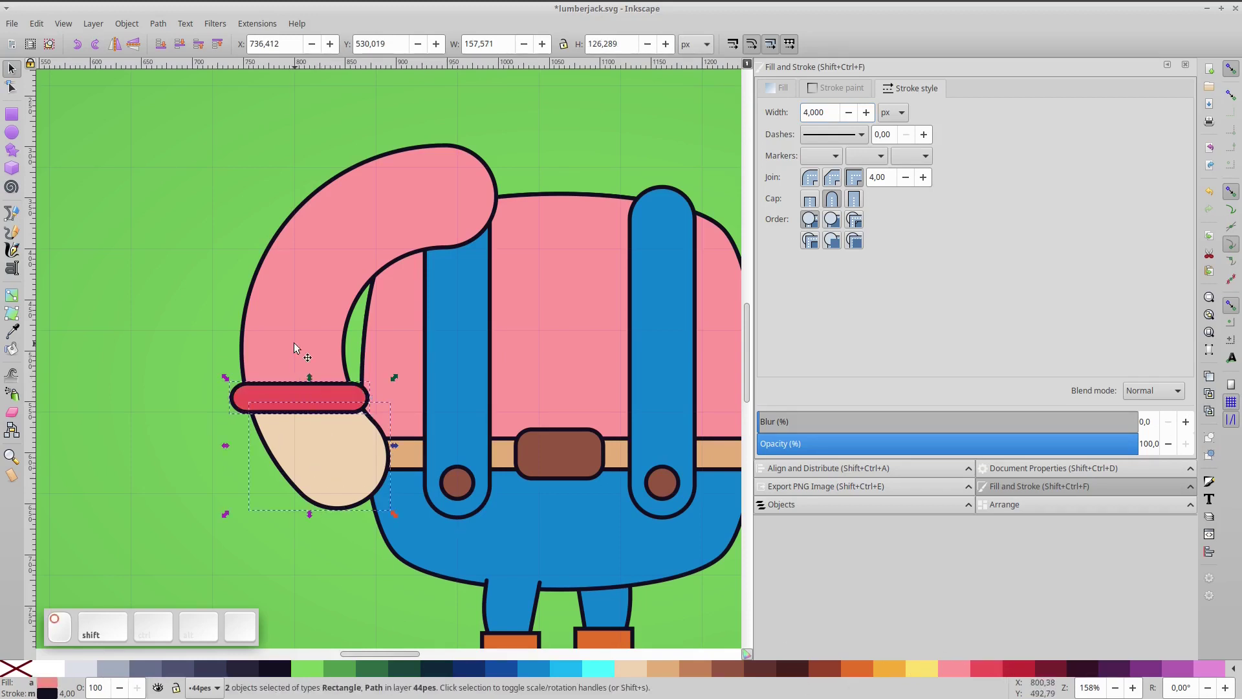
key("ctrl+g")
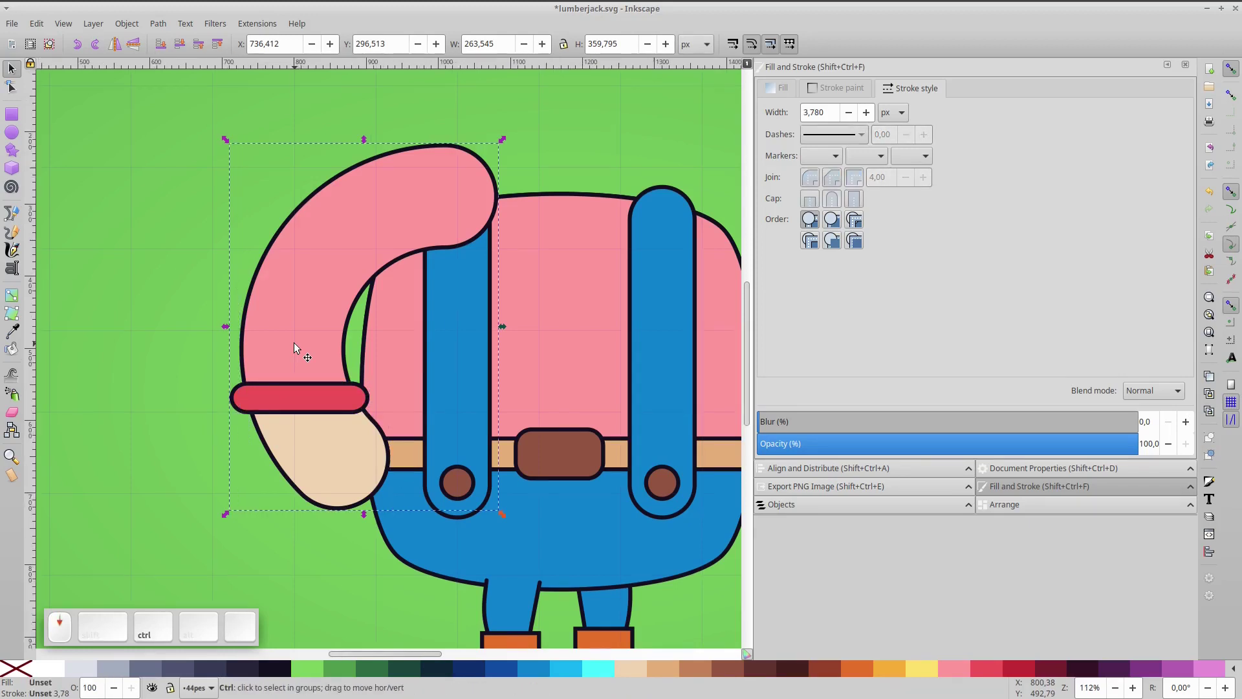
Duplicate the arm group, flip the copy horizontally and place it on the right side of the body.
scroll(294, 348, "down", 2, "ctrl")
key("ctrl")
key("ctrl+d")
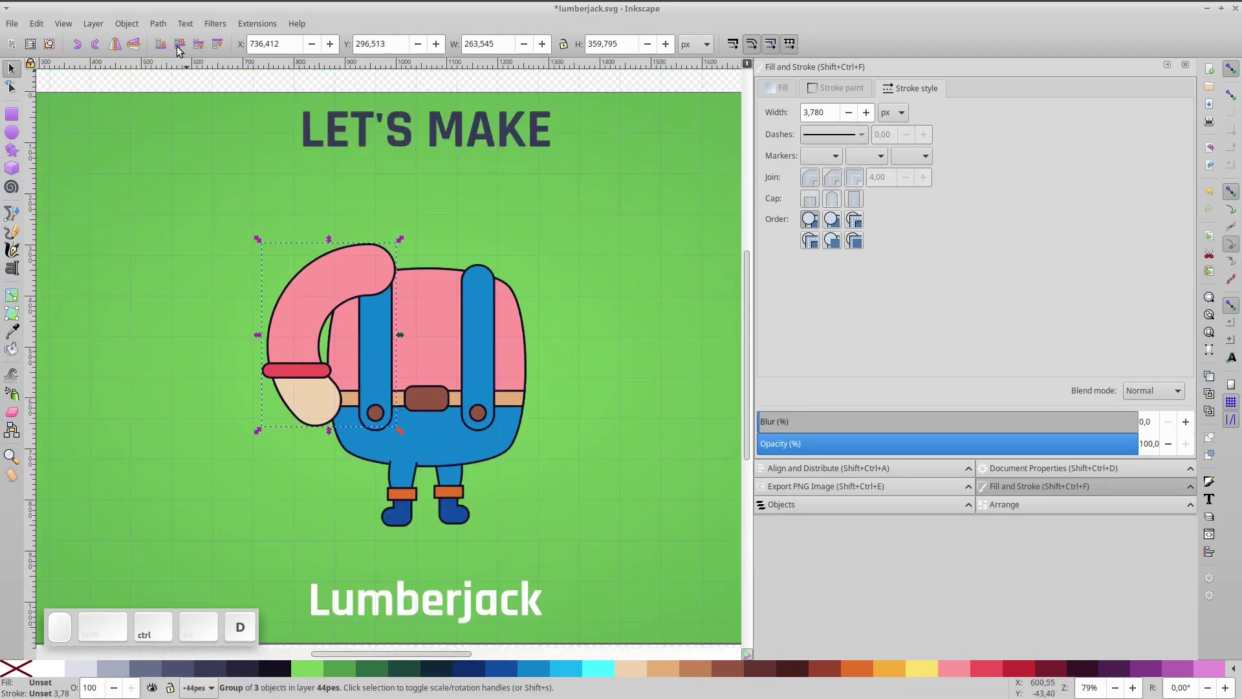
left_click(115, 43)
left_click_drag(356, 323, 548, 316)
Shift the left arm group slightly inward towards the body and save the drawing.
left_click(330, 287)
left_click_drag(330, 293, 344, 295)
left_click_drag(343, 293, 343, 292)
key("KP_5")
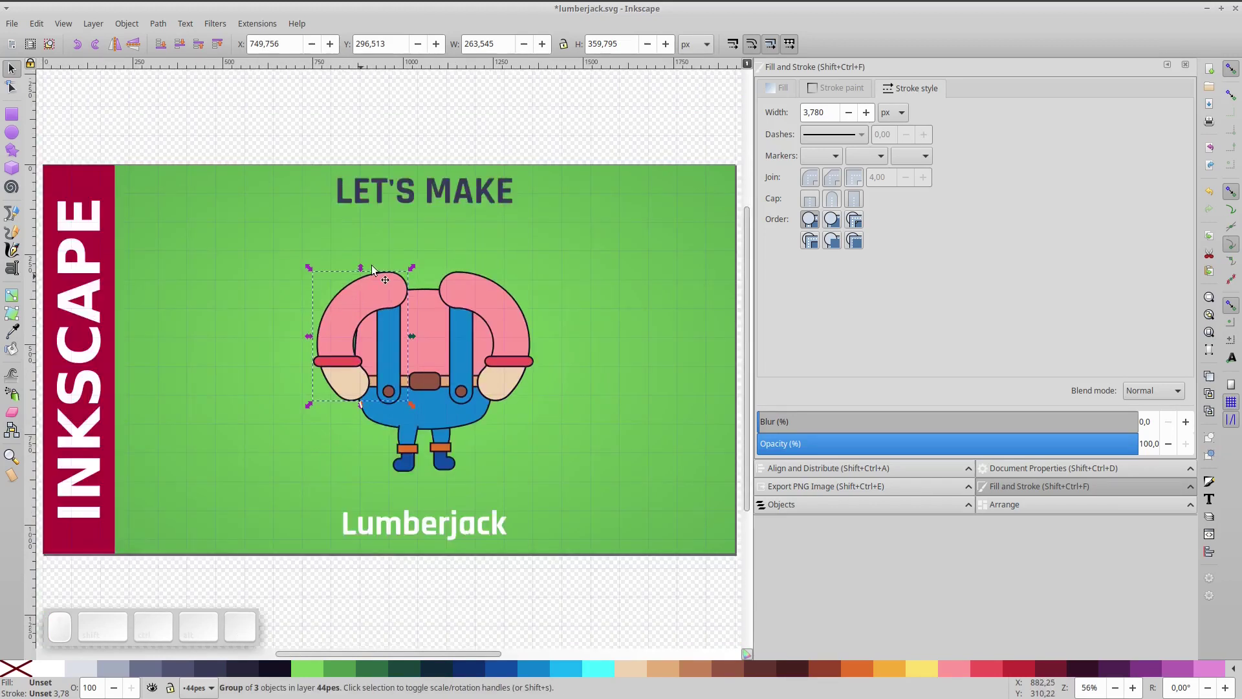
left_click(689, 143)
key("ctrl+s")
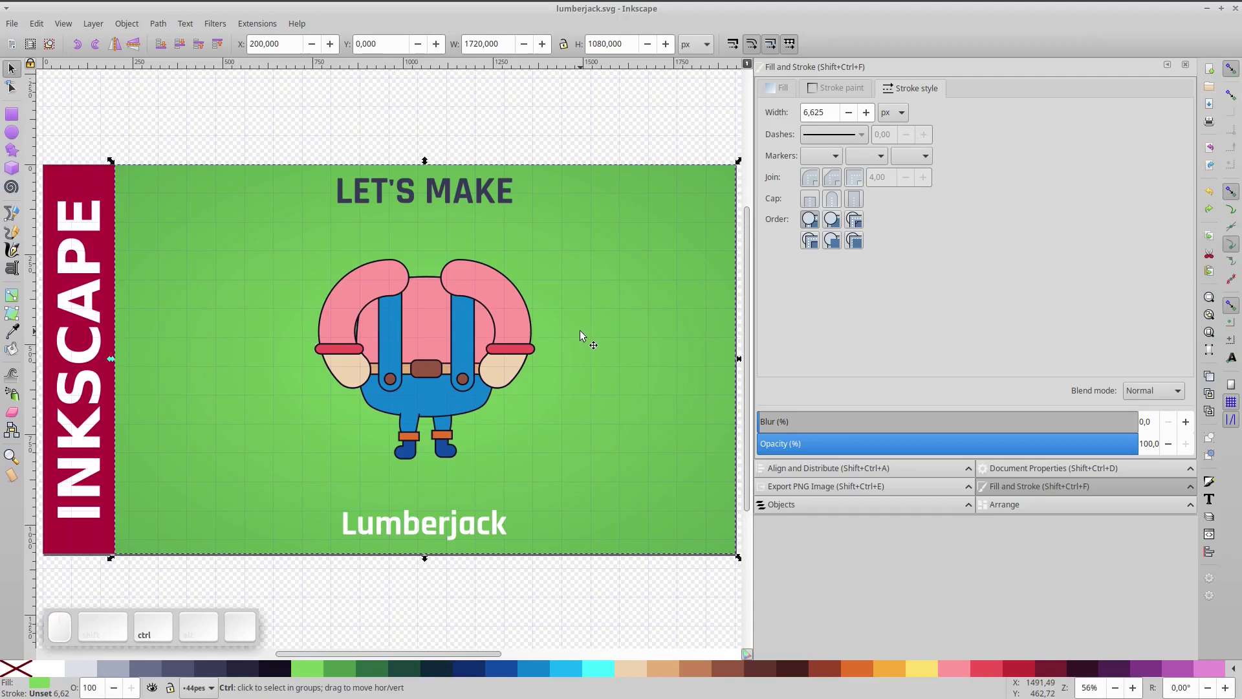
Draw an 80 × 400 px rectangle on the empty background to the right of the lumberjack.
scroll(580, 330, "up", 2)
left_click_drag(619, 348, 505, 339)
left_click(12, 116)
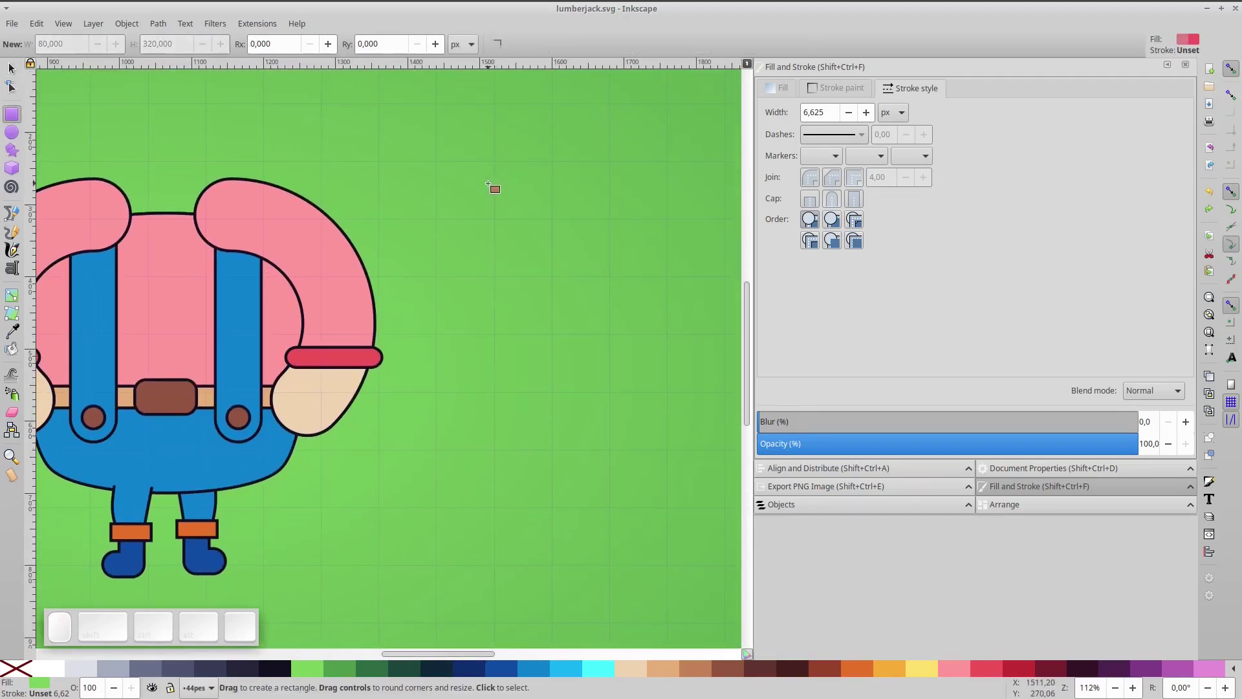
mouse_move(495, 161)
left_mouse_down()
mouse_move(513, 236)
mouse_move(513, 441)
mouse_move(554, 451)
left_mouse_up()
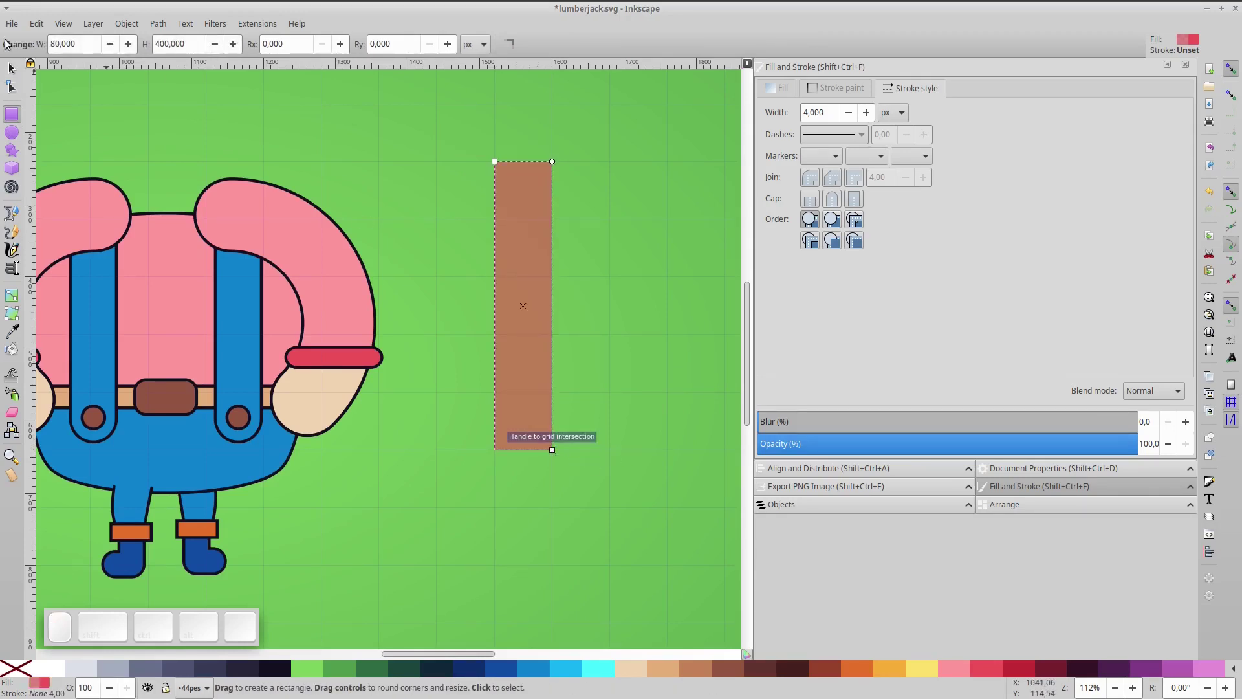
left_click(11, 69)
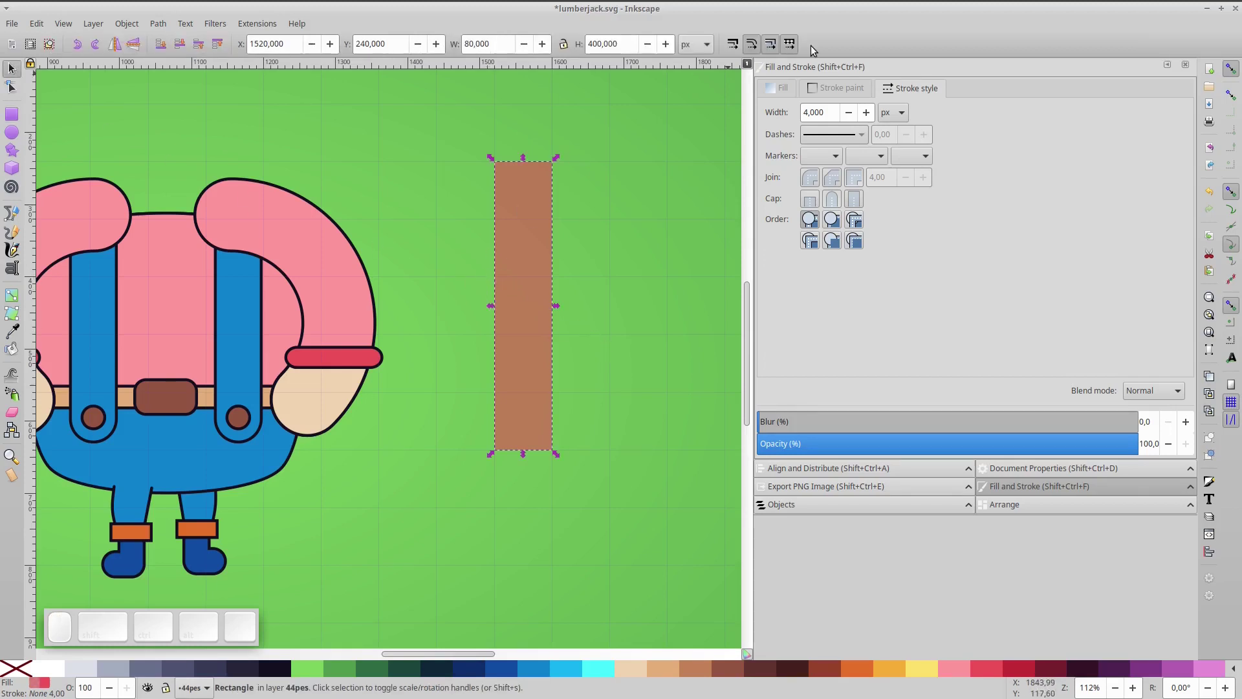
Set the alpha of the rectangle's red fill to 60.
left_click(781, 88)
mouse_move(1034, 232)
left_mouse_down()
mouse_move(1142, 234)
mouse_move(1036, 234)
left_mouse_up()
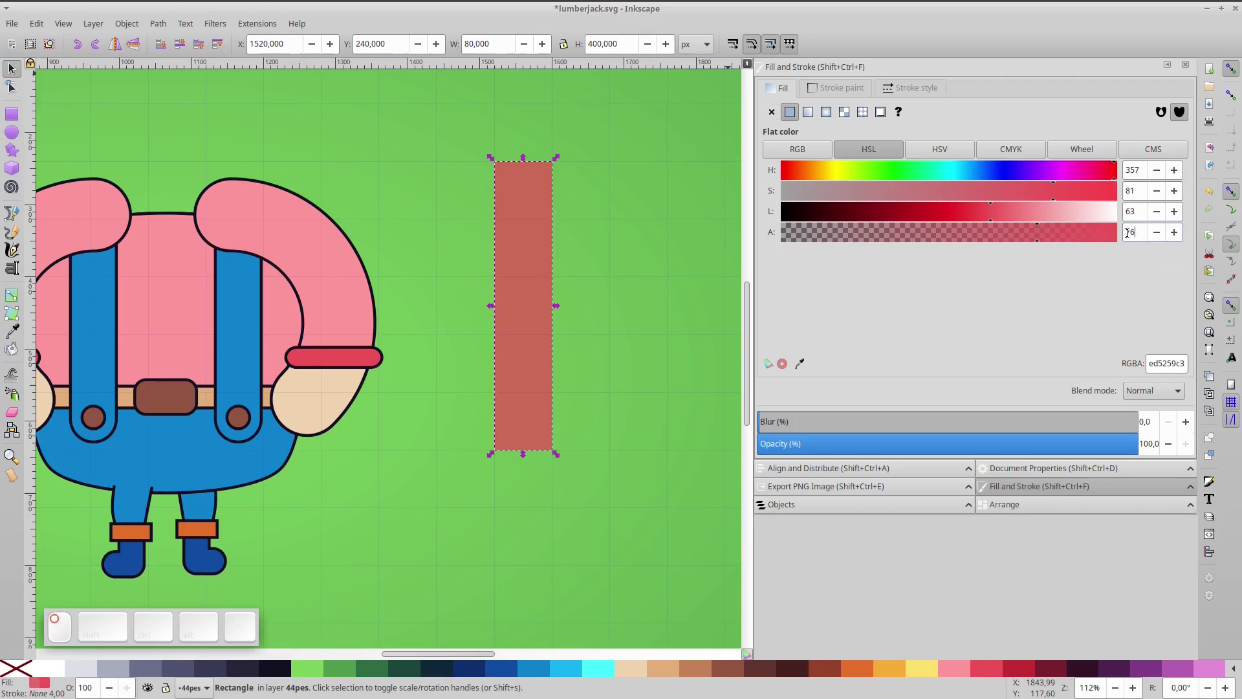
type("60")
key("Return")
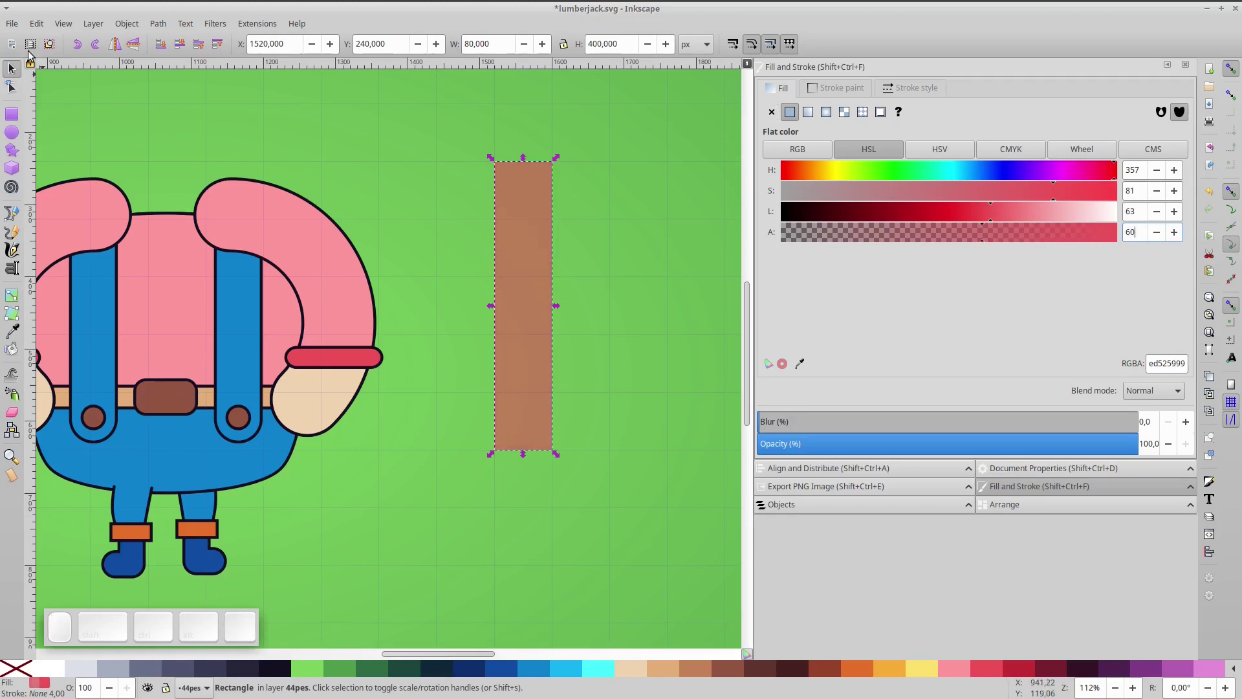
Add two copies of the rectangle side by side and fill the middle stripe with darker red (#c42c36).
key("ctrl+d")
left_click_drag(529, 258, 648, 278)
key("ctrl+d")
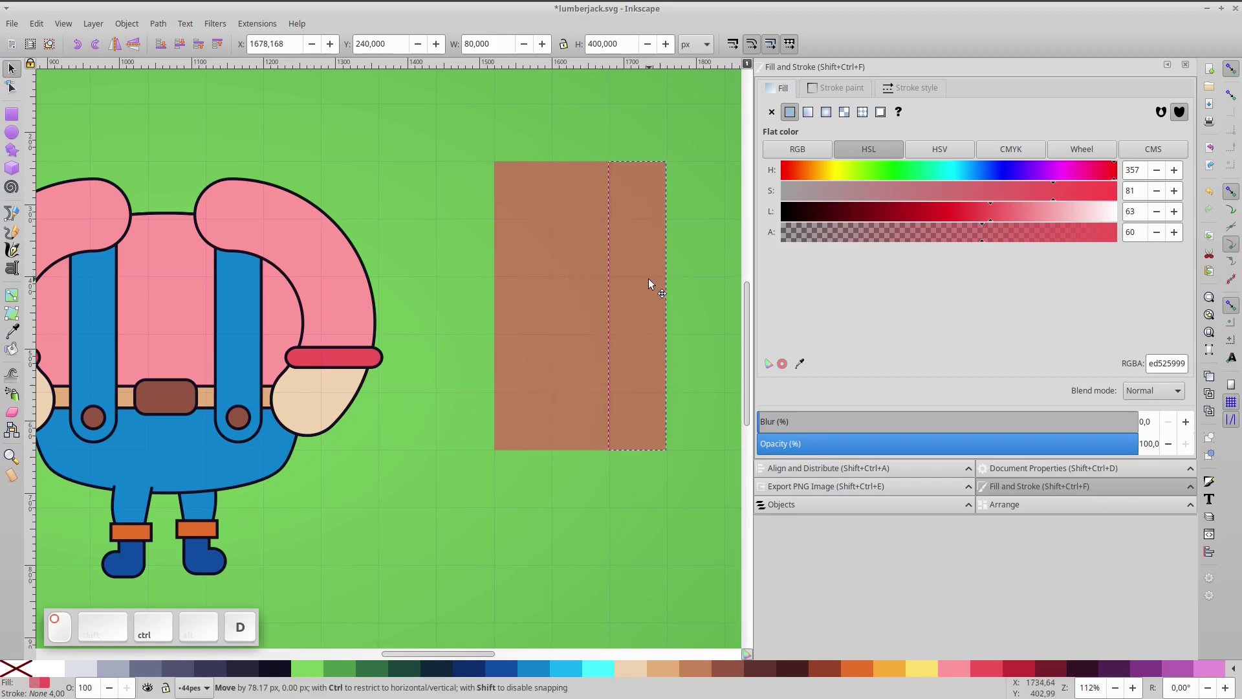
left_click(597, 273)
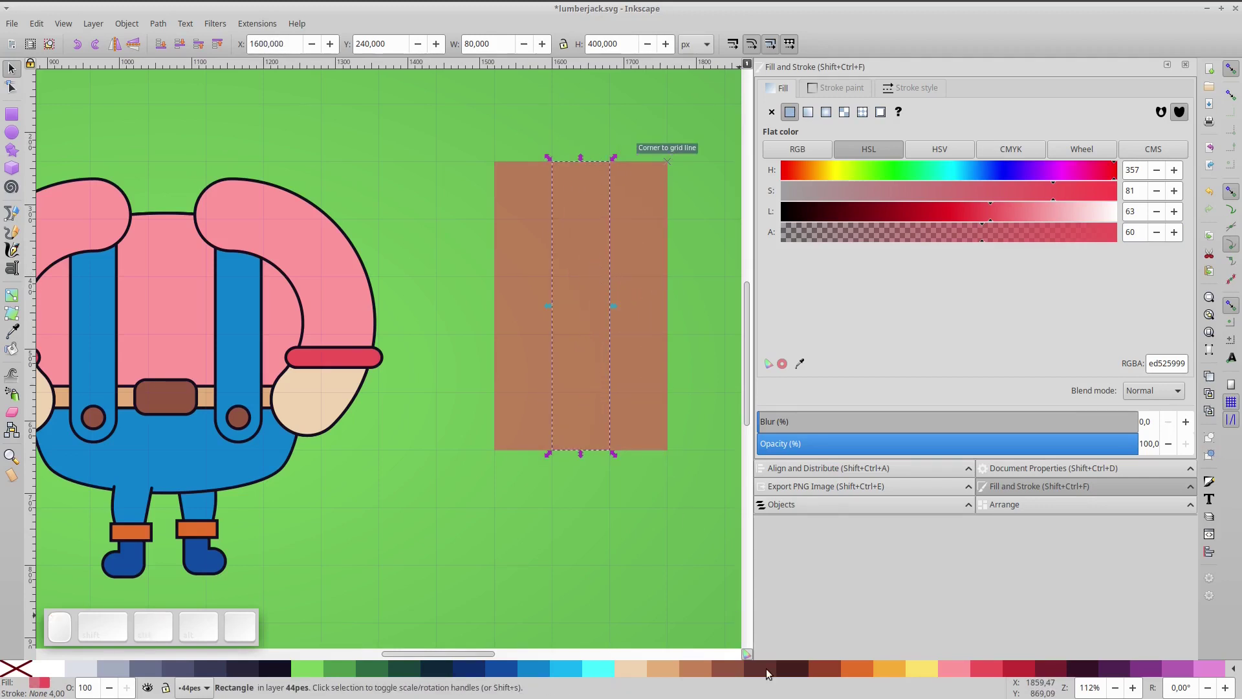
left_click(1006, 673)
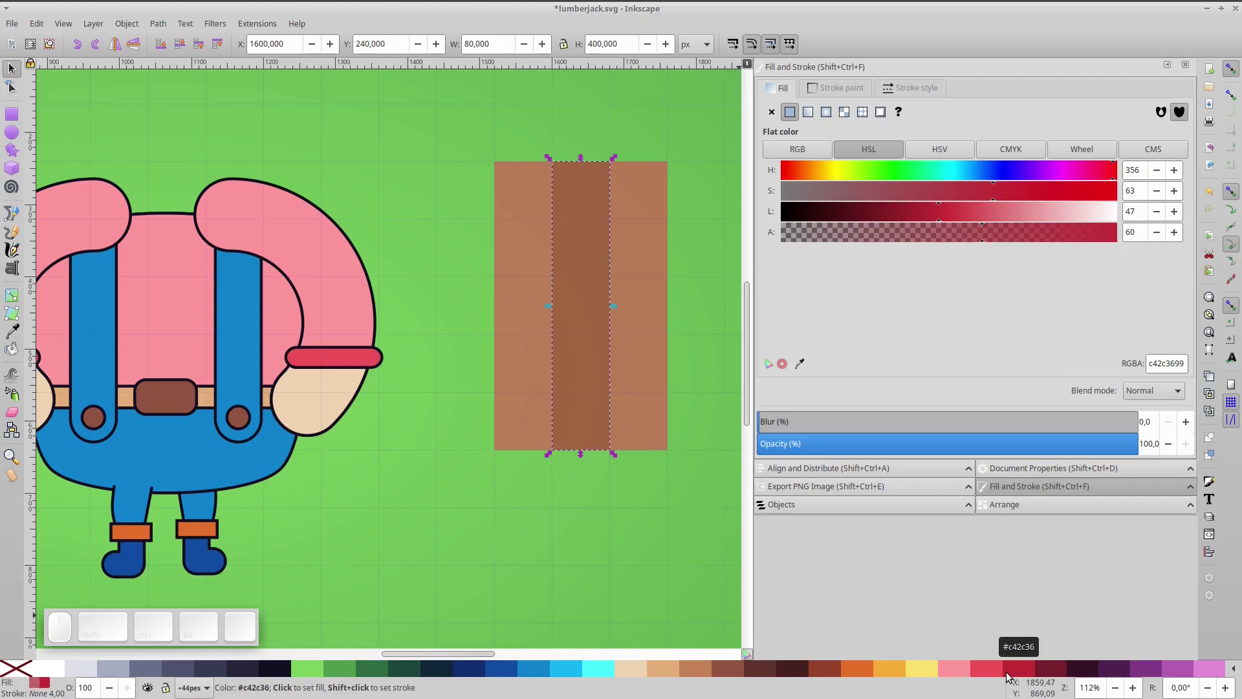
Select all three stripes and squeeze them to a total width of 80 px.
left_click(634, 246, "shift")
left_click(537, 245, "shift")
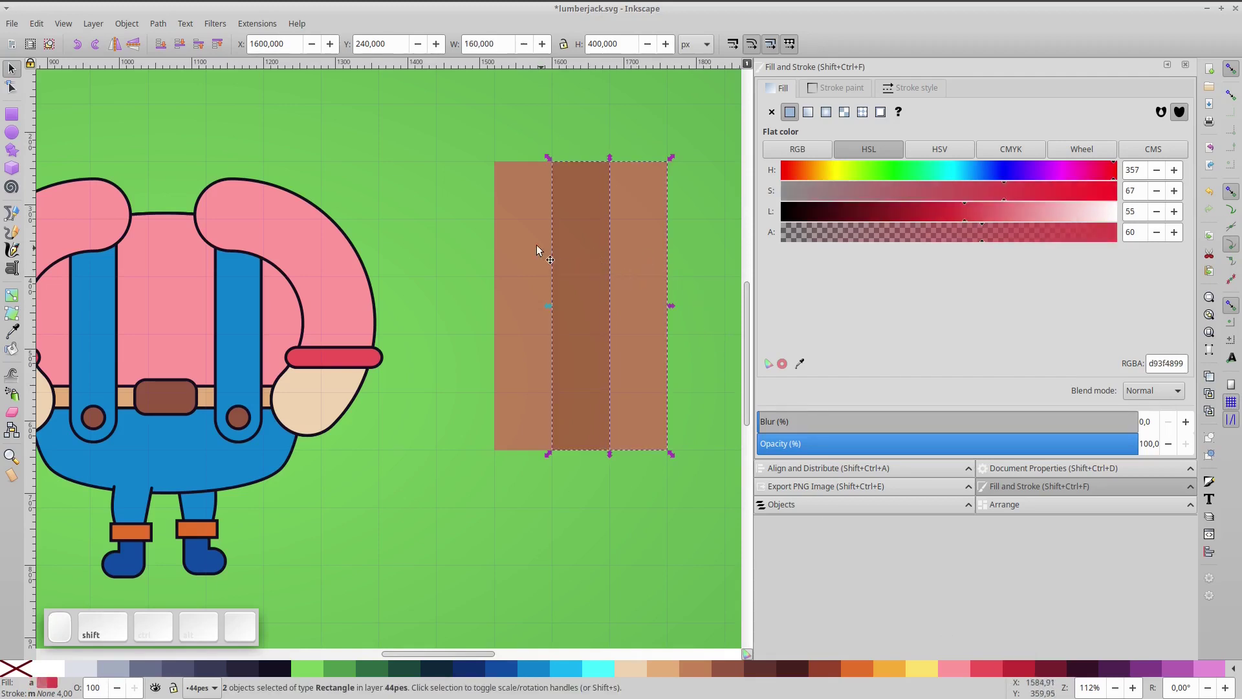
left_click_drag(674, 309, 555, 298)
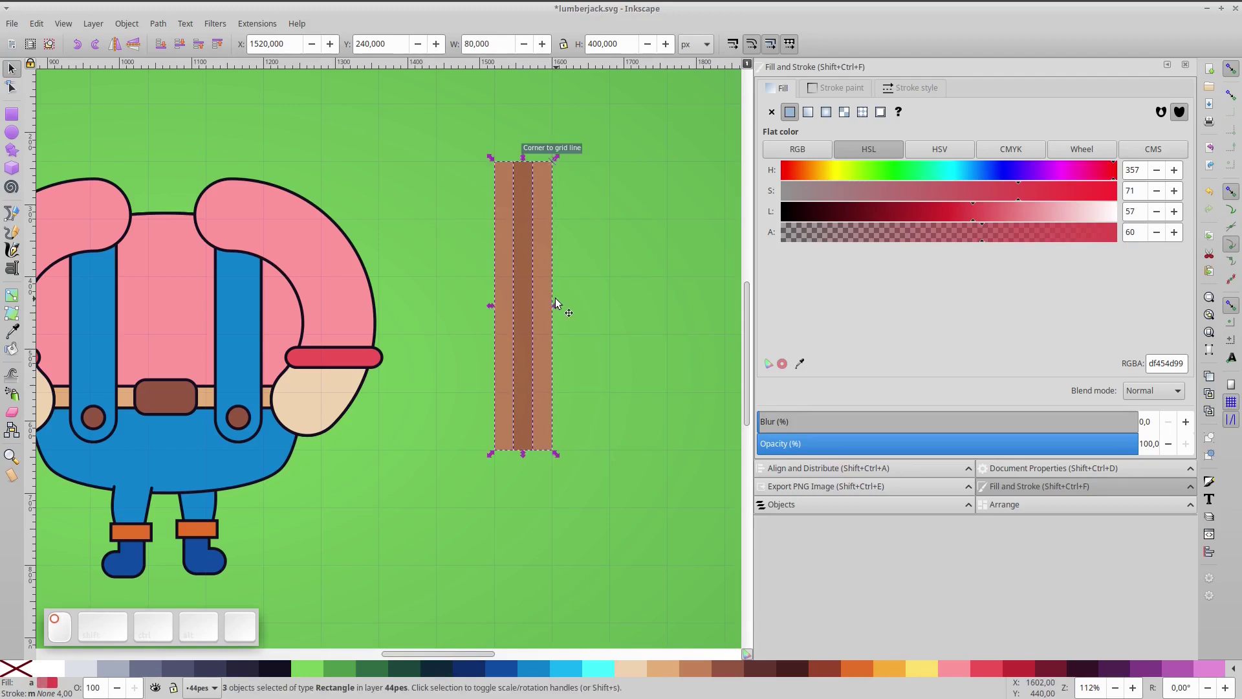
key("ctrl")
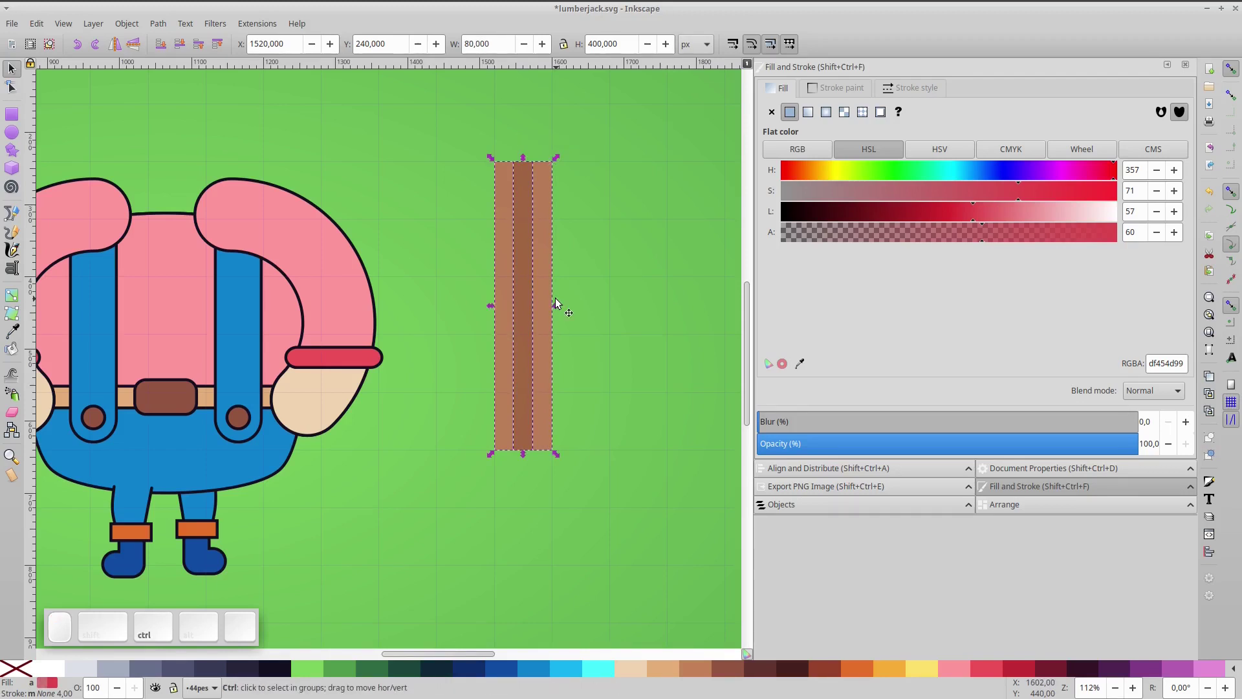
Delete the rightmost of the three narrow stripes.
left_click(563, 167)
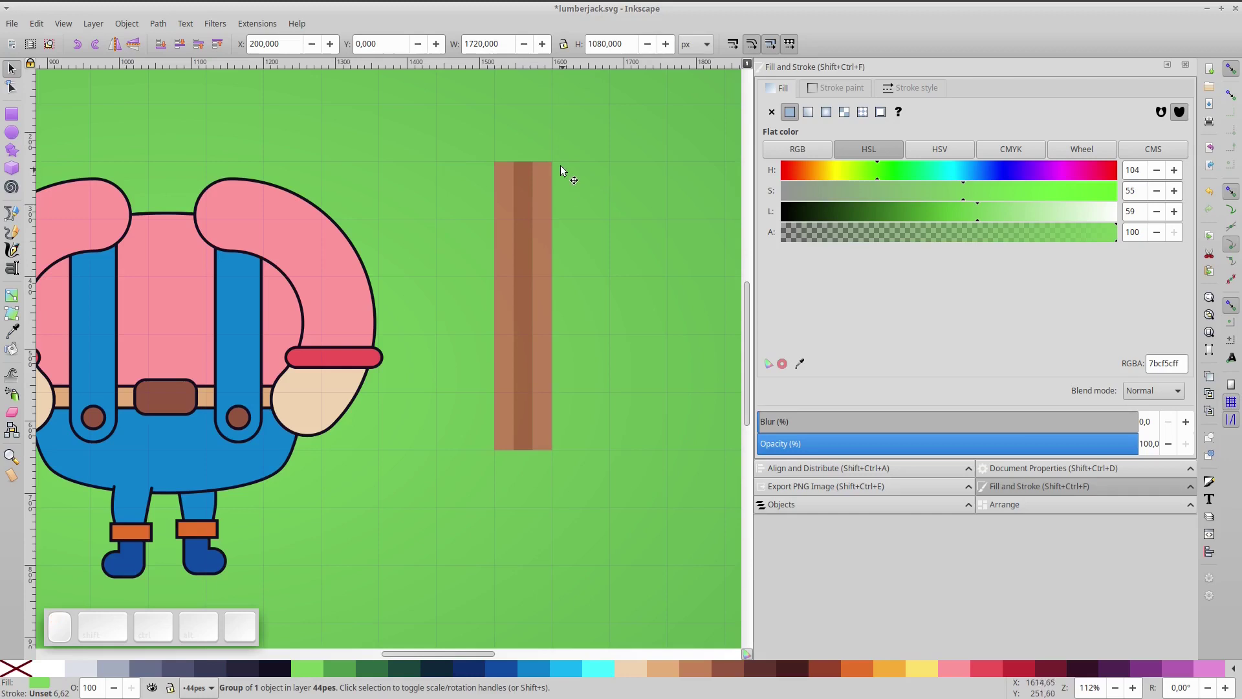
left_click(543, 173)
key("Delete")
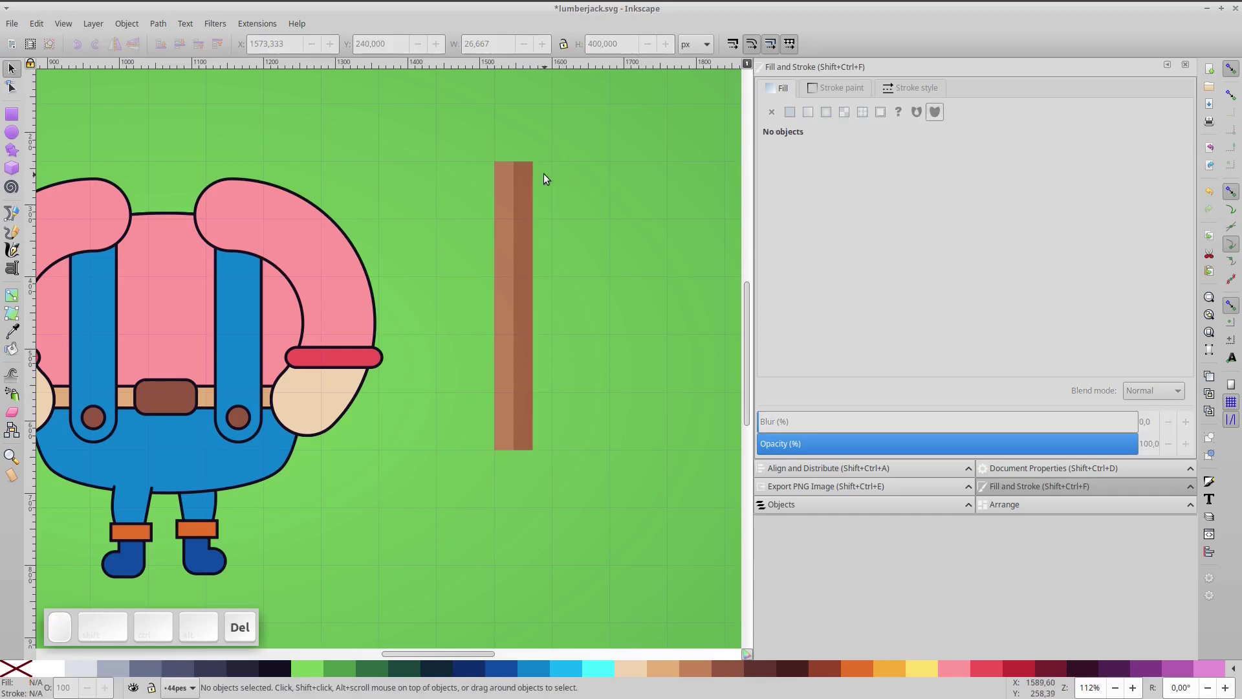
Duplicate the light and dark stripe pair twice, placing each copy directly to the right of the previous one.
left_click(531, 184, "ctrl")
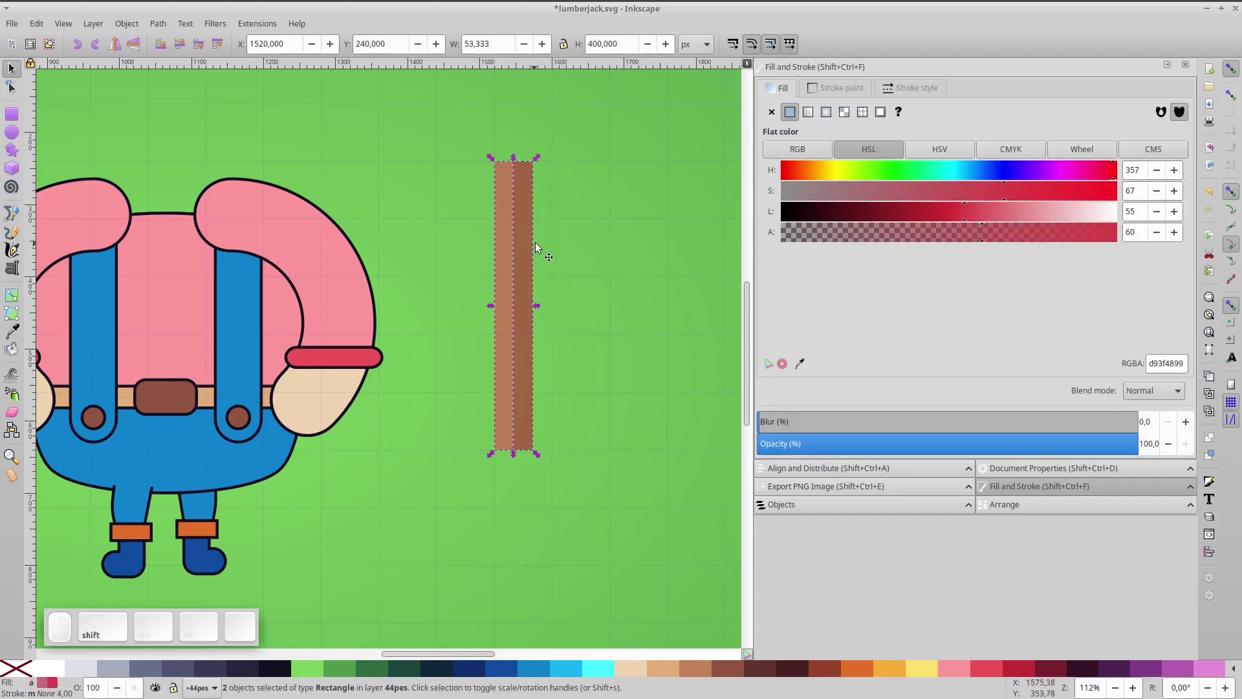
key("ctrl+d")
left_click_drag(522, 243, 600, 244)
key("ctrl+d")
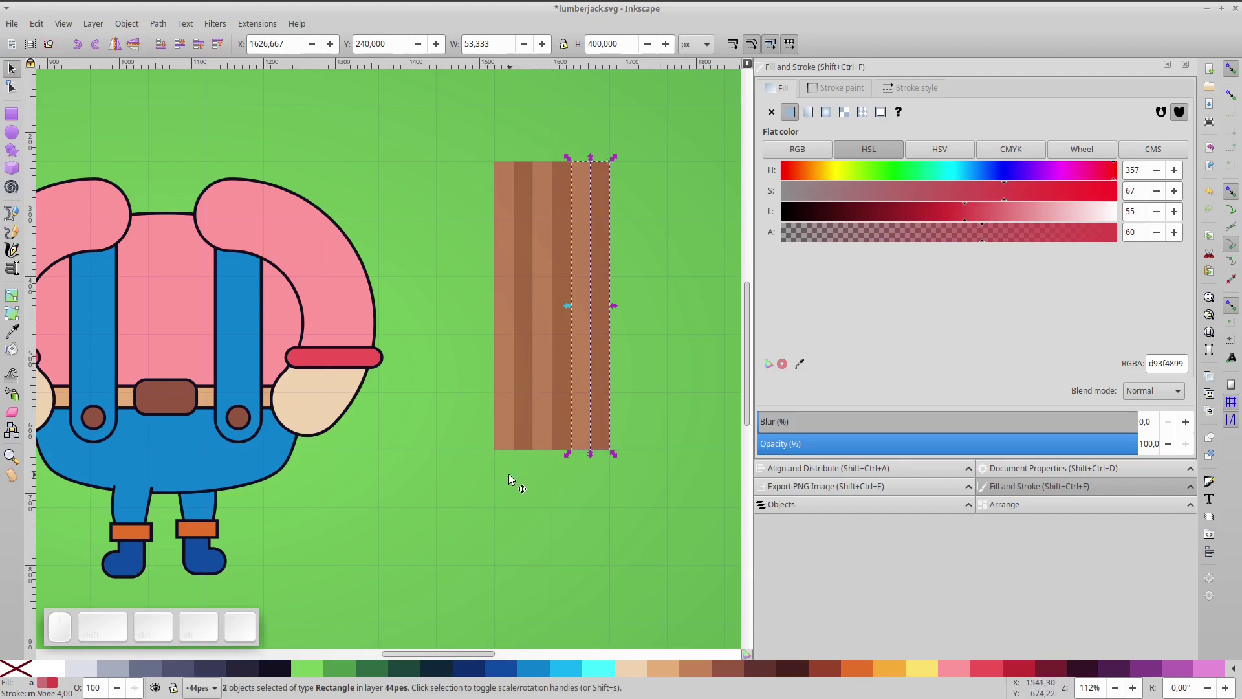
Select all six stripes and place a duplicate of them directly to the right at X 1680 px.
left_click(505, 180, "shift")
left_click(526, 185, "shift")
left_click(547, 190, "shift")
left_click(584, 234, "shift")
scroll(592, 243, "right", 5)
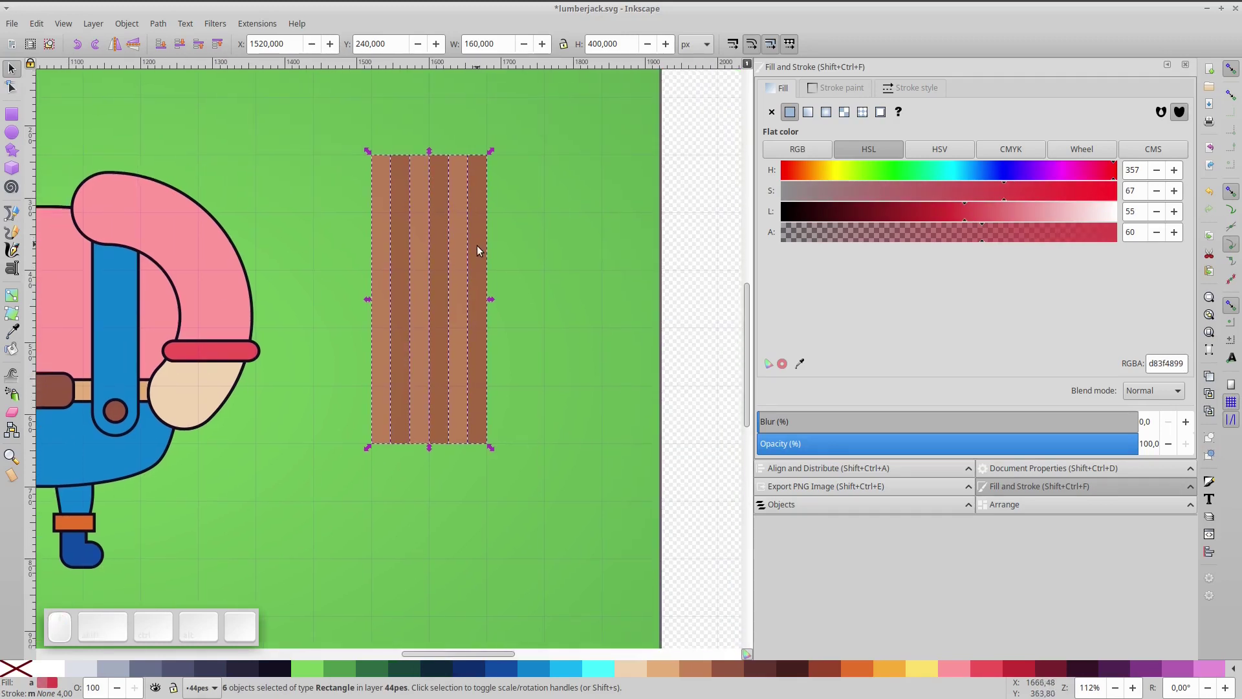
left_click_drag(438, 230, 546, 232)
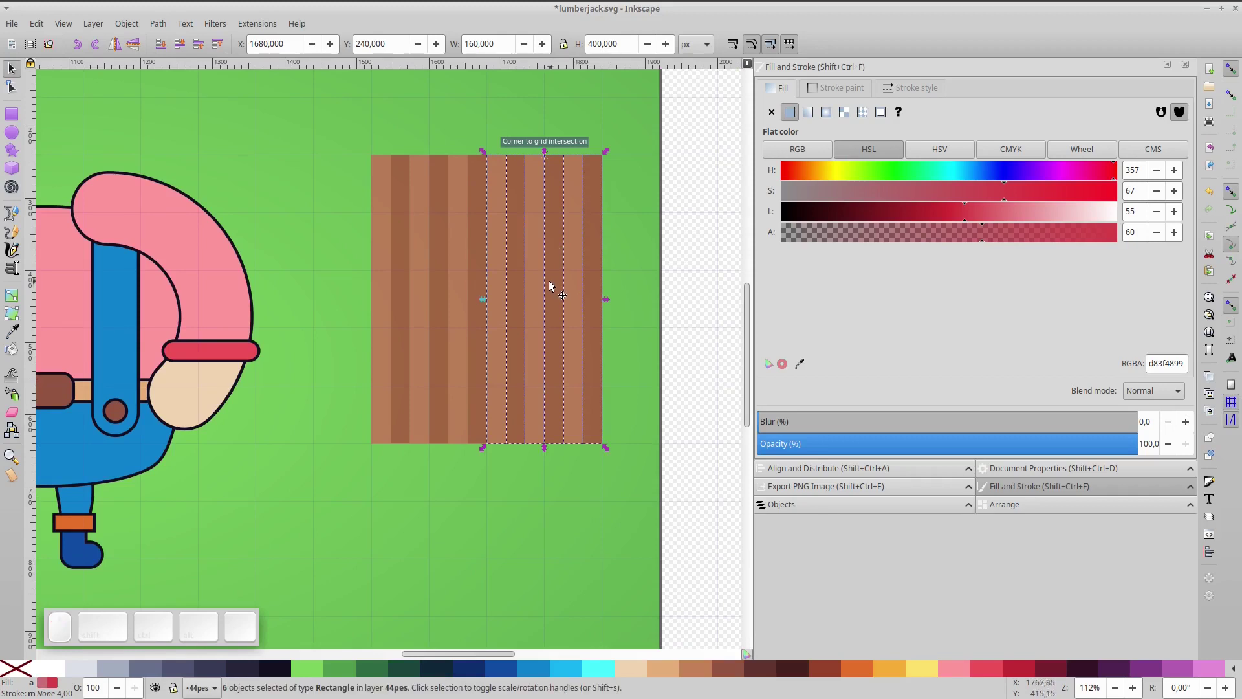
Duplicate a light-dark-light set of three stripes and attach it to the right end, extending the pattern to 400 px wide.
left_click(607, 148)
left_click(585, 177)
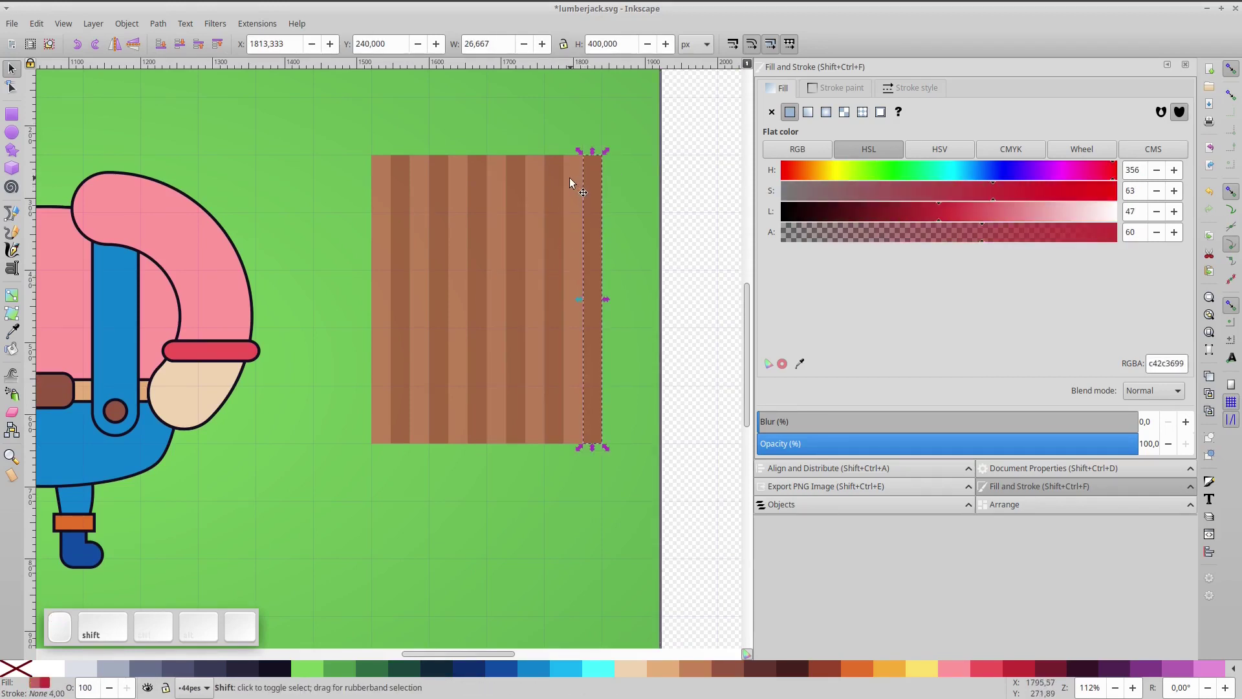
left_click(536, 175, "ctrl")
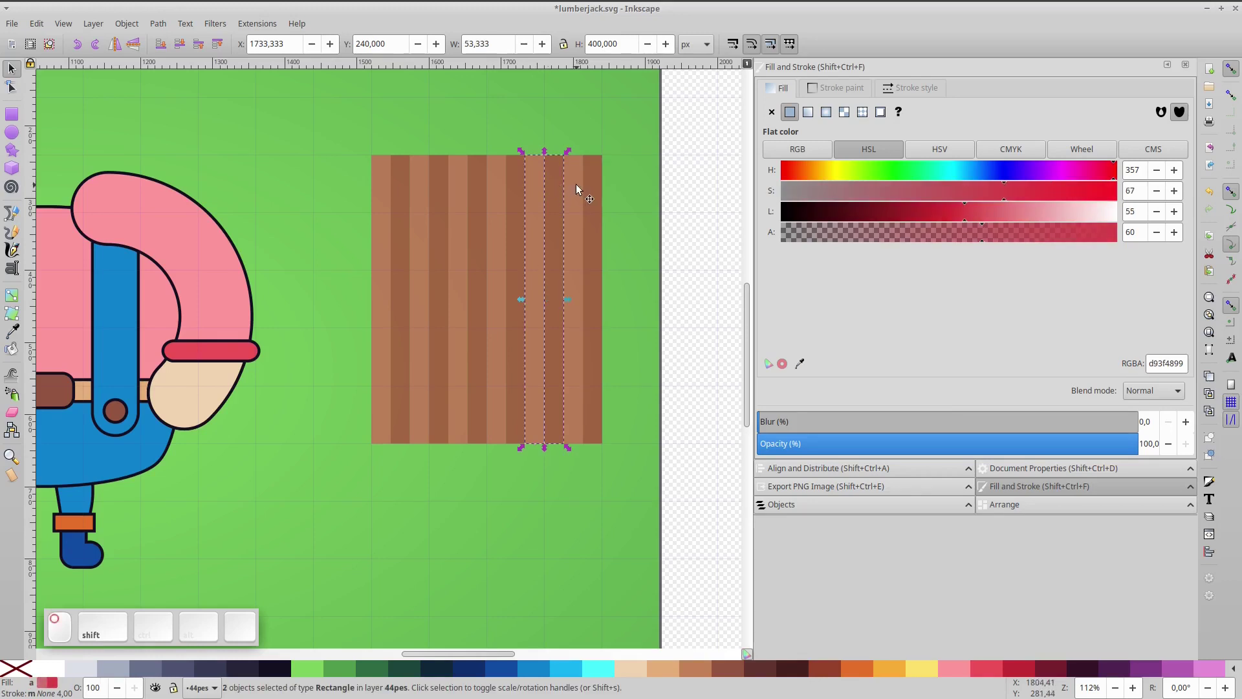
left_click_drag(552, 238, 625, 234)
Build a plaid square by grouping the stripes, overlaying a duplicate rotated 90° and grouping both layers.
left_click_drag(354, 138, 673, 463)
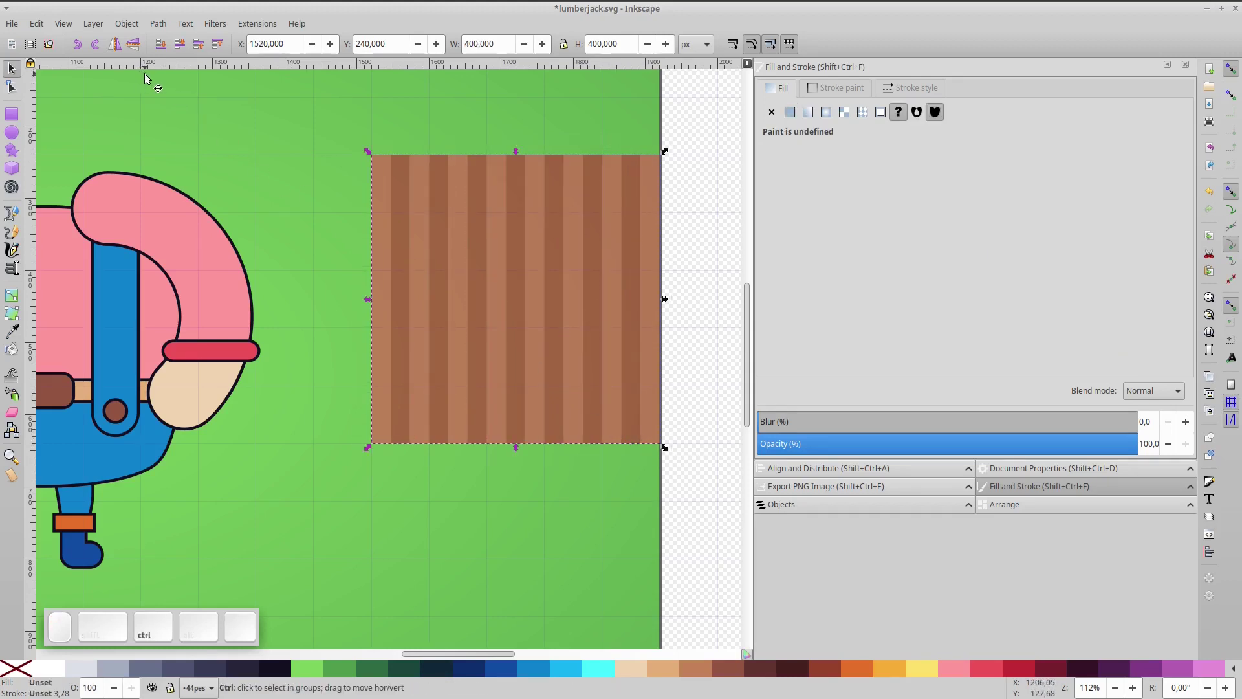
key("ctrl+z")
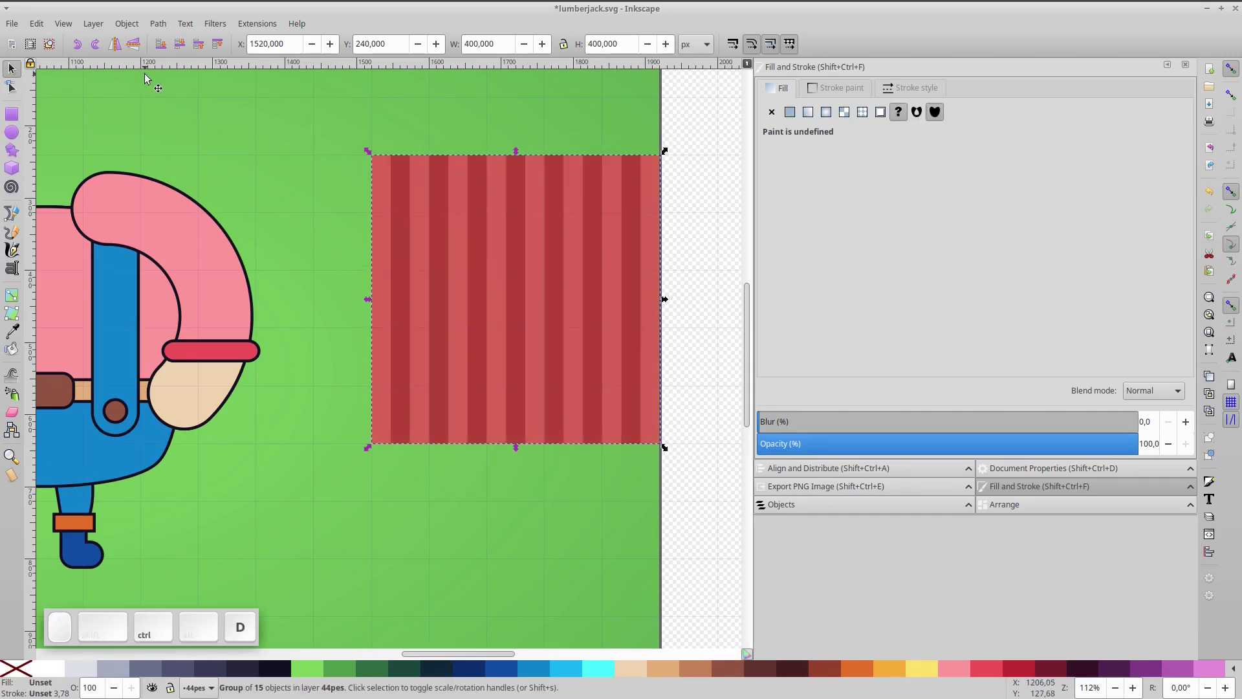
left_click(93, 45)
left_click_drag(356, 131, 715, 495)
key("ctrl+g")
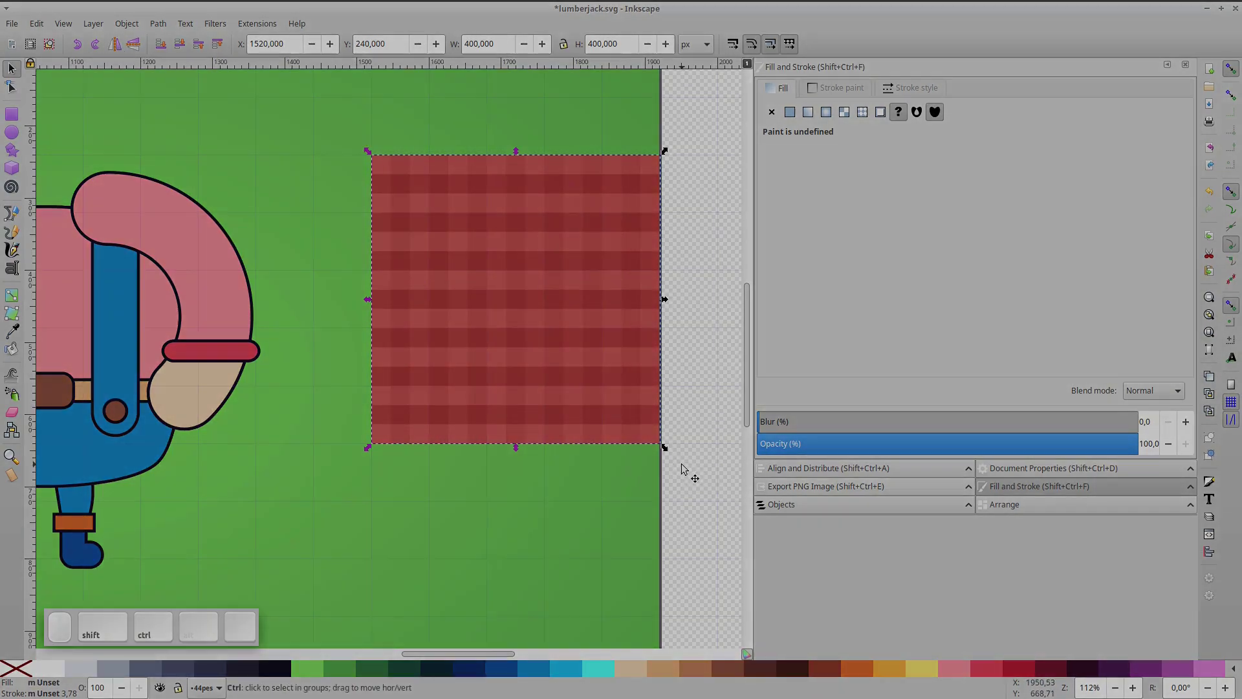
Duplicate the plaid square and place the copy on the left side of the lumberjack.
key("5")
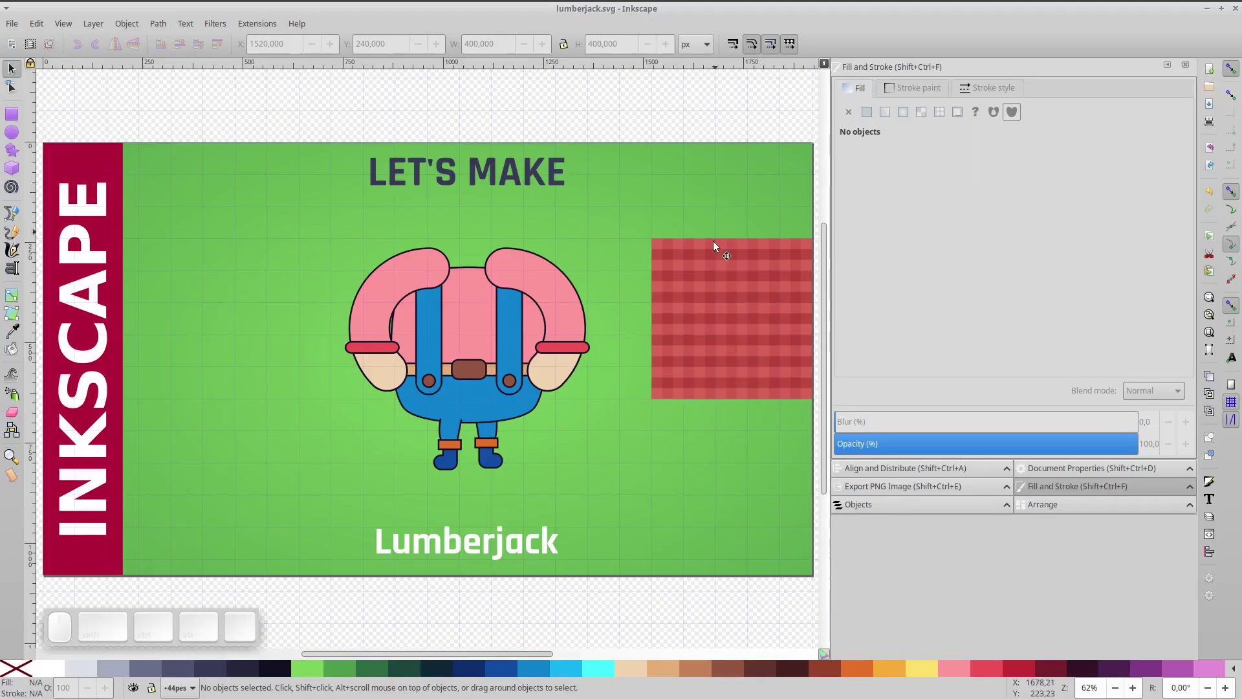
left_click(711, 304)
key("ctrl+d")
left_click_drag(719, 313, 184, 301)
Ungroup the right arm into separate sleeve, cuff and hand, and clear the selection.
left_click(556, 303)
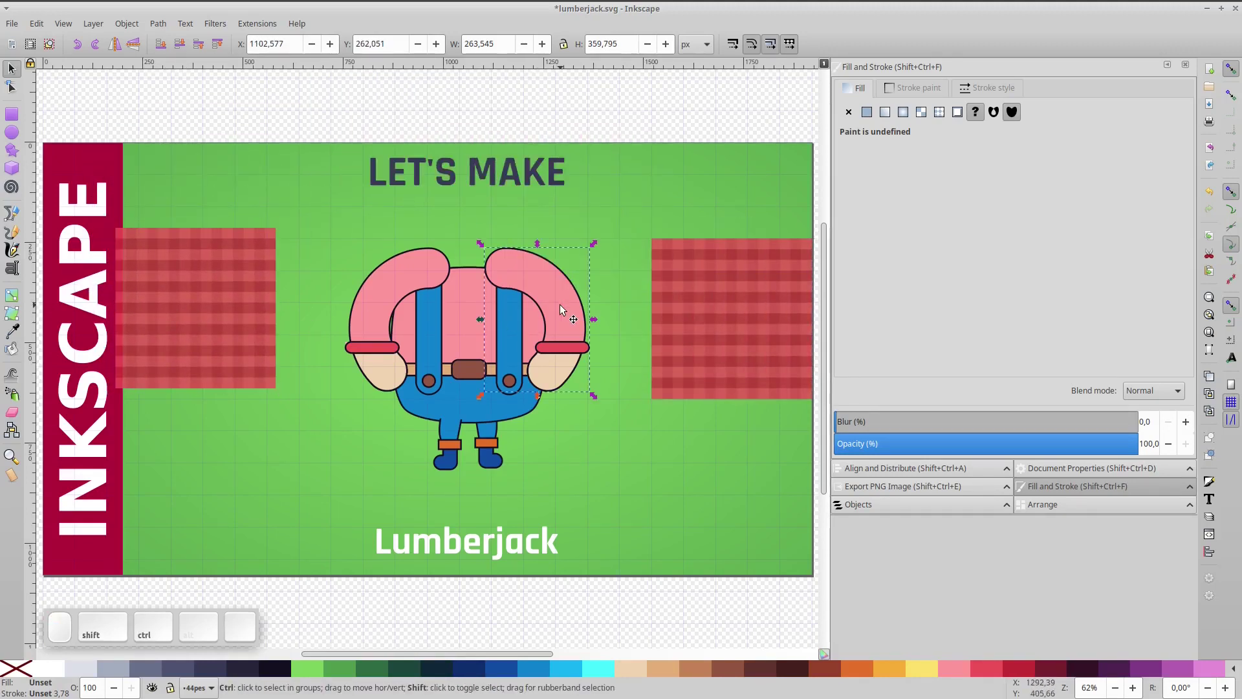
key("ctrl+shift+g")
left_click(598, 133)
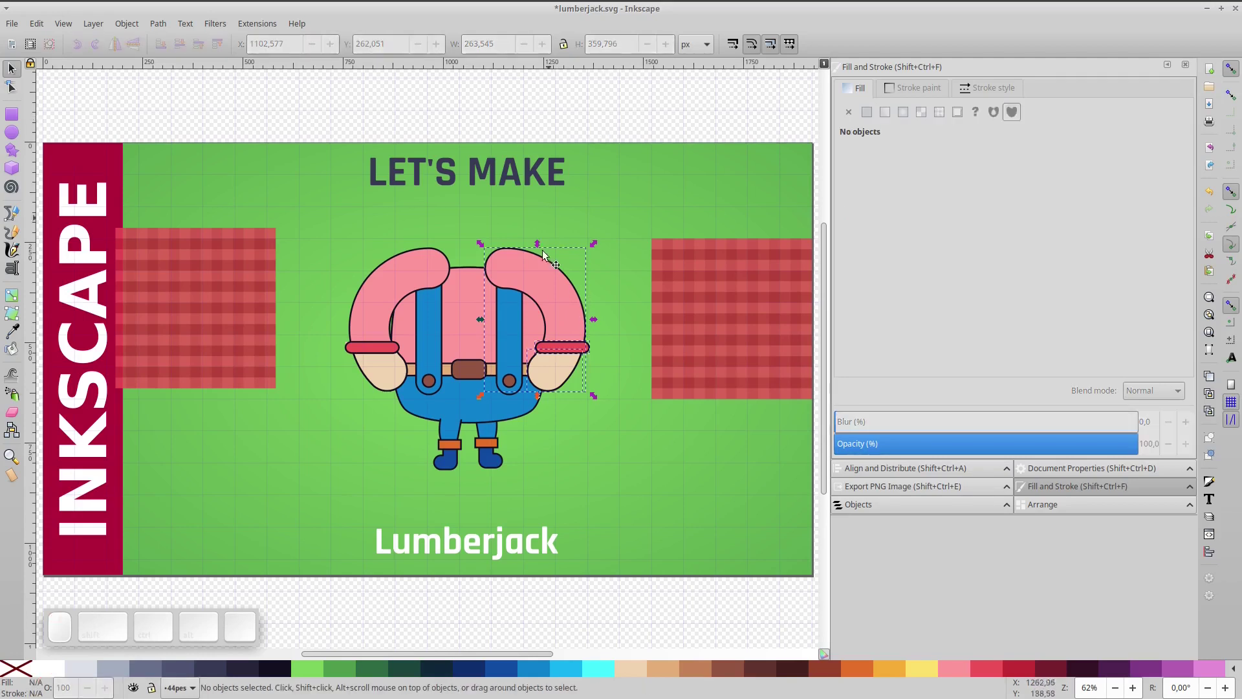
Fill the right sleeve with red (ed5259) and stack an unfilled outline copy and a solid red copy on top of the arm.
left_click(551, 285)
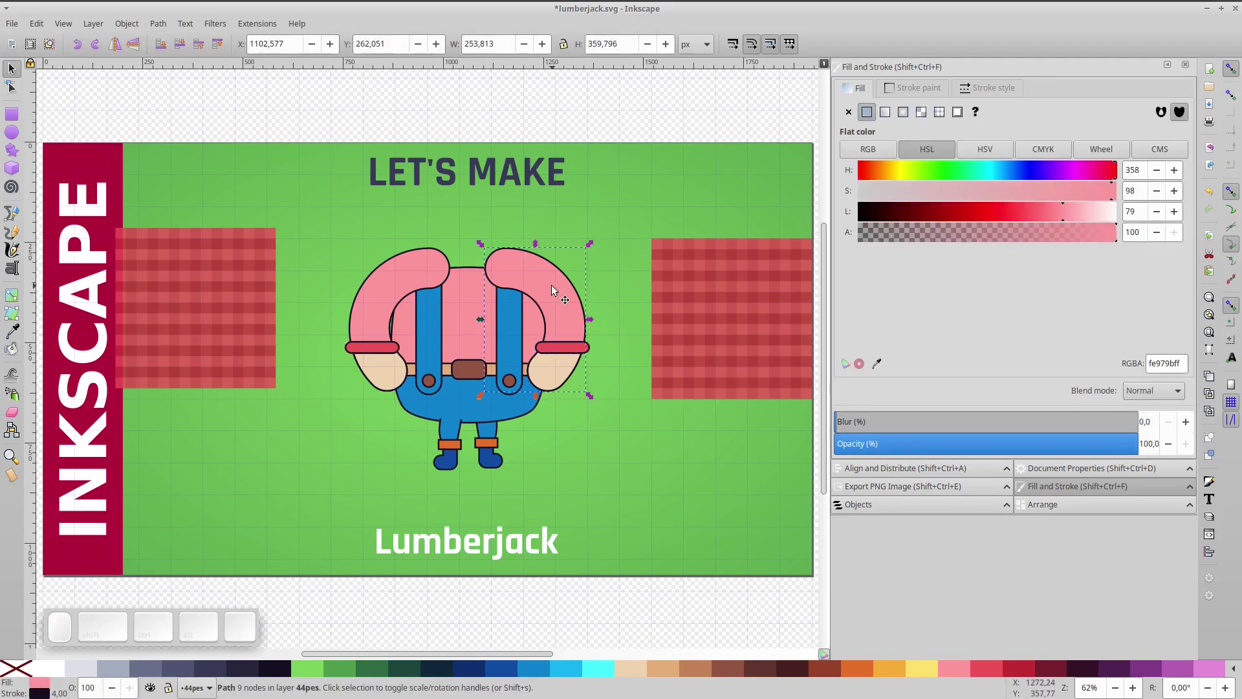
left_click(1016, 673)
left_click(990, 673)
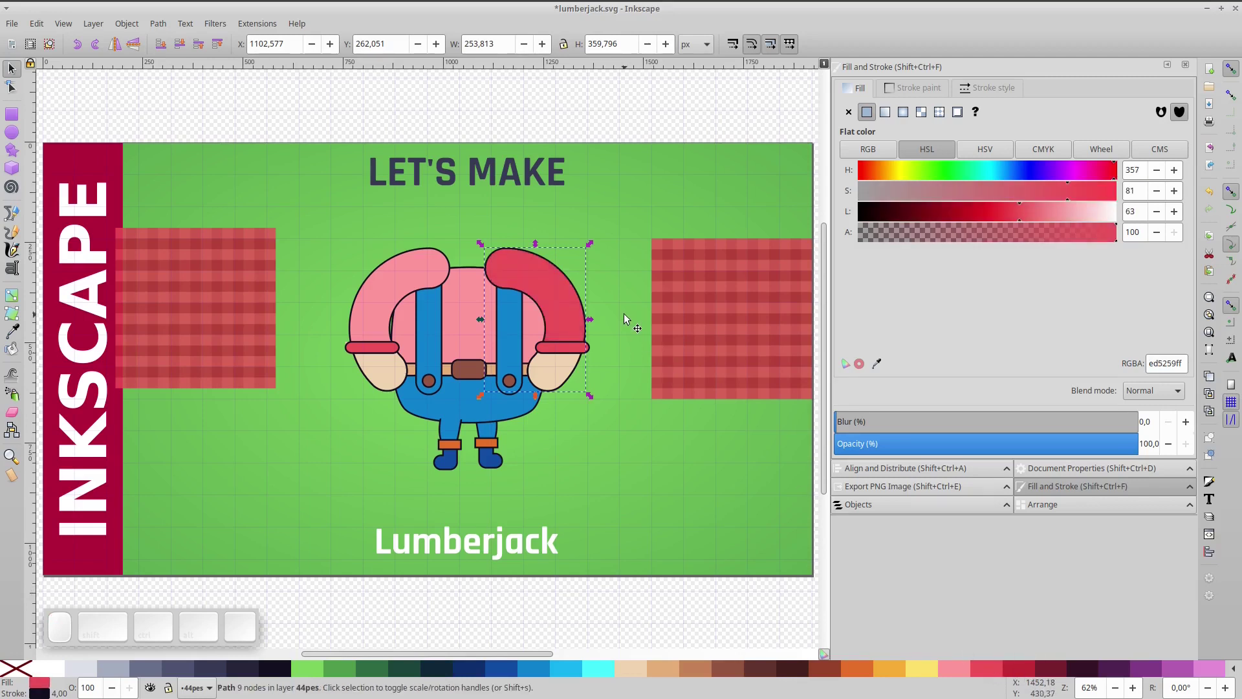
key("Home")
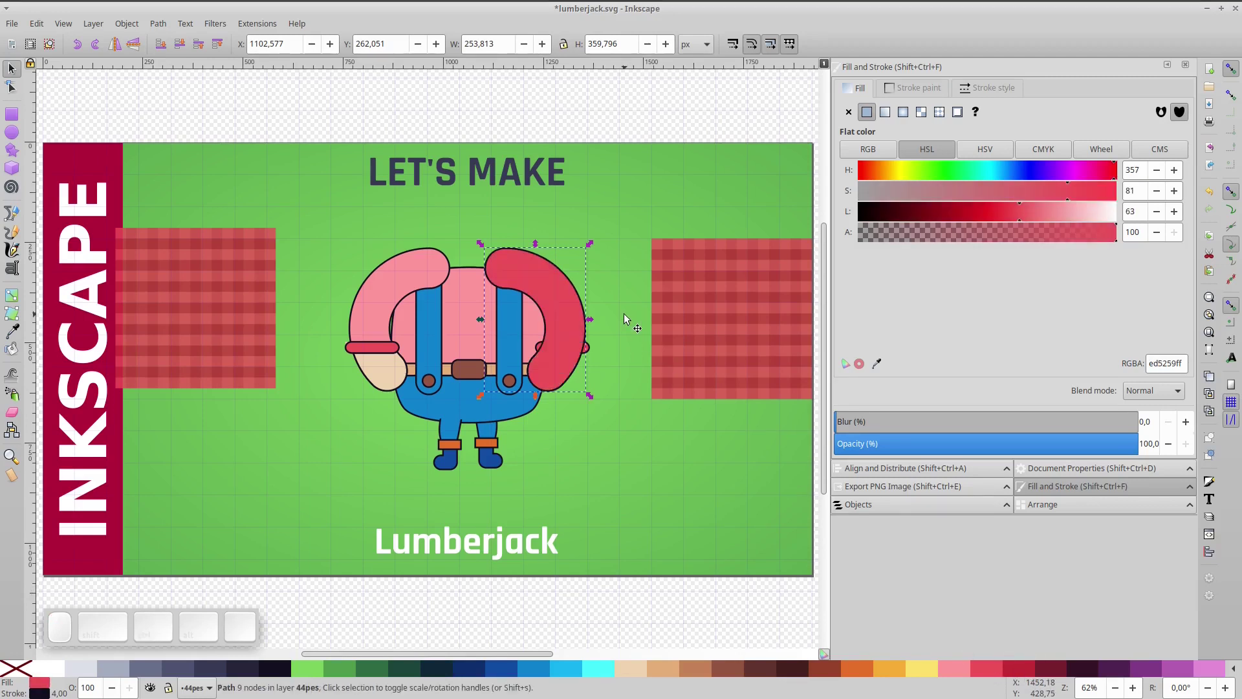
left_click(9, 673)
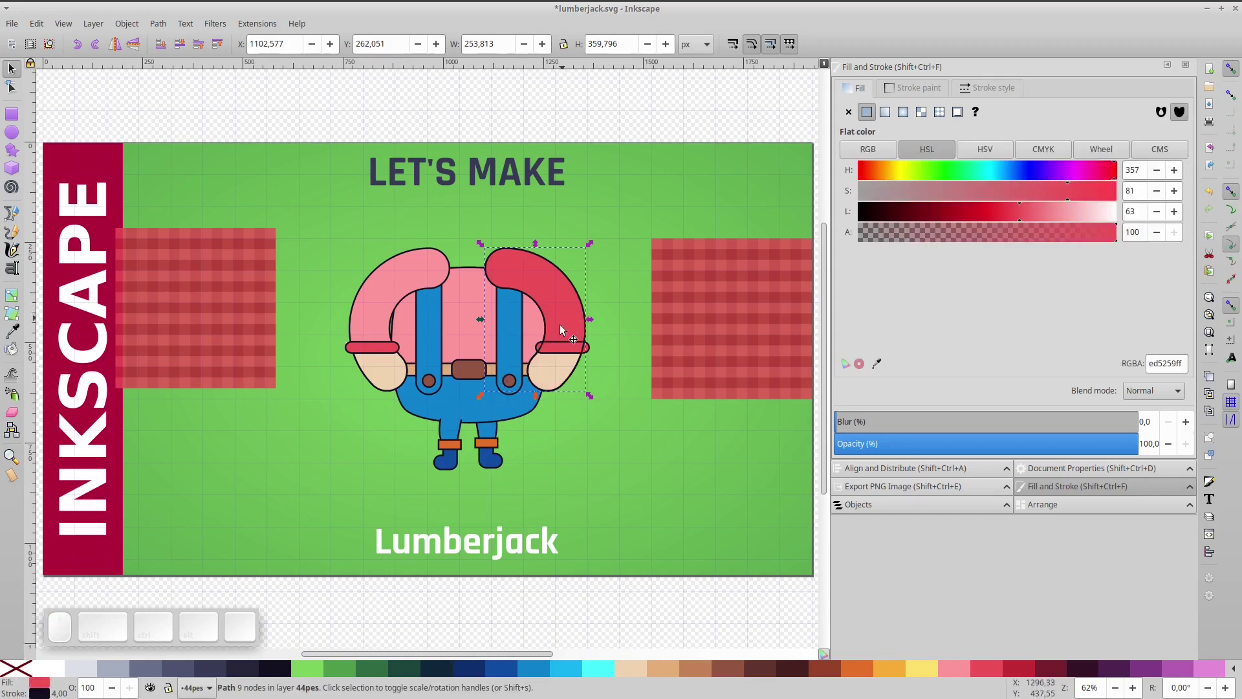
key("Home")
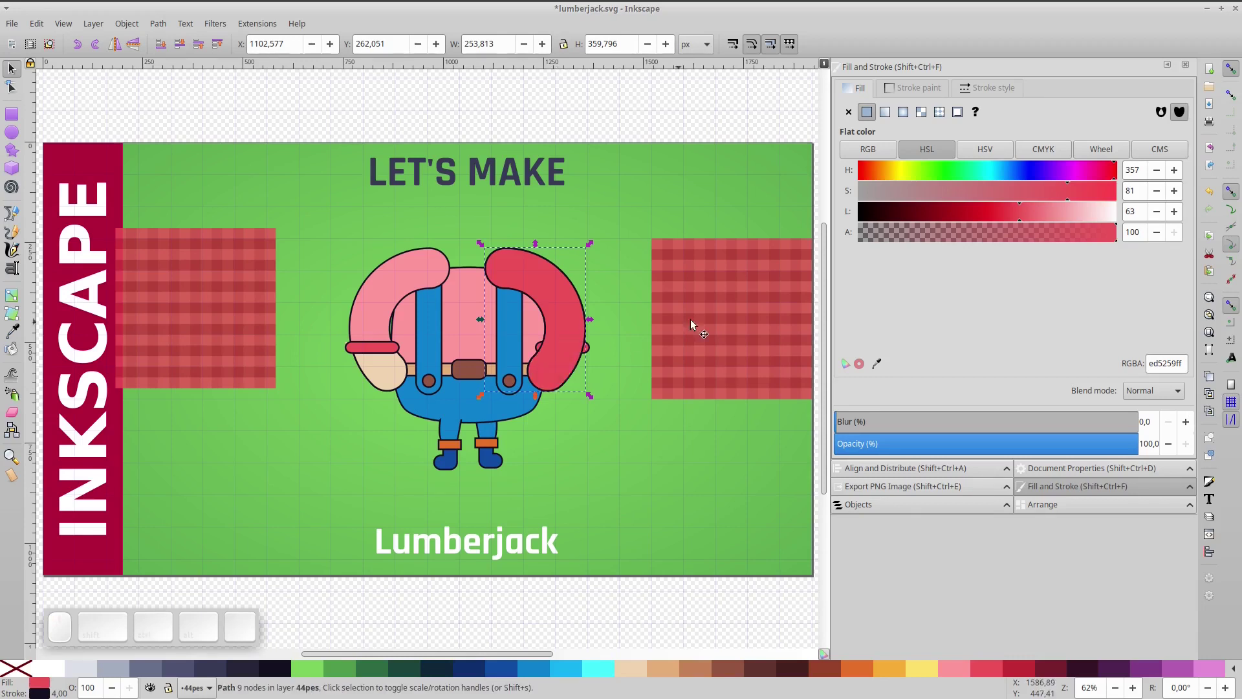
Move the right-hand plaid square over the right sleeve and clip it to the solid sleeve copy.
left_click(725, 313)
left_click_drag(731, 317, 544, 319)
left_click(564, 282, "shift")
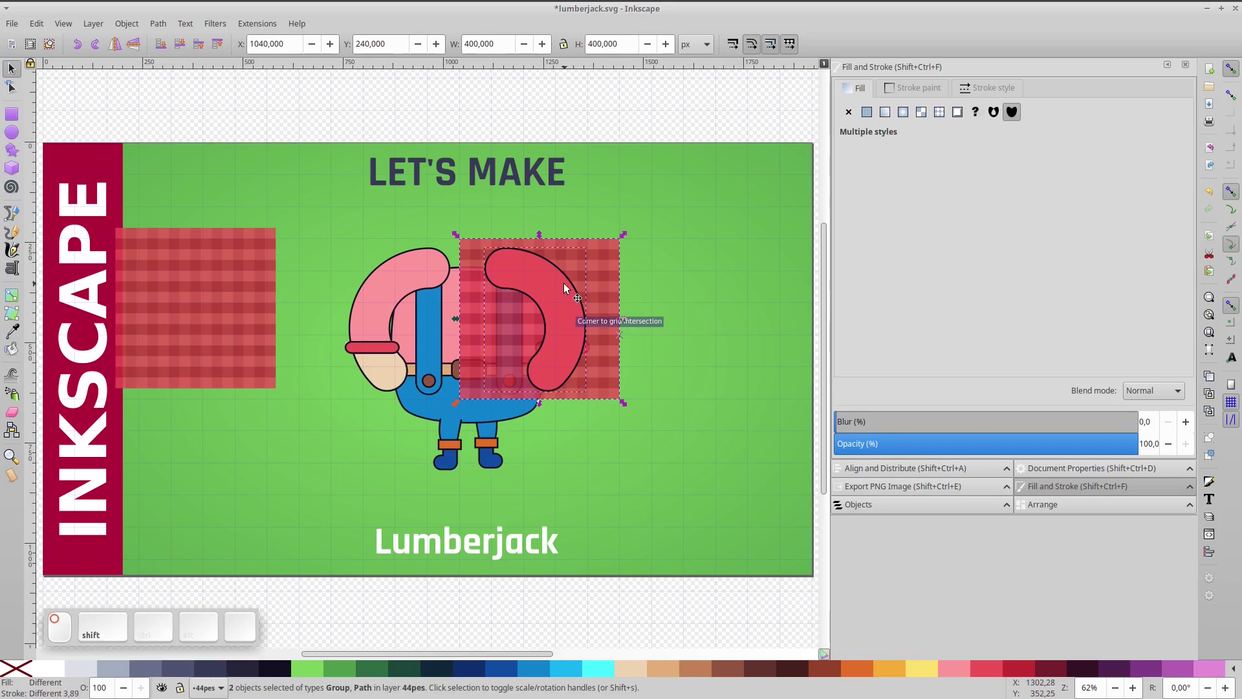
right_click(564, 282)
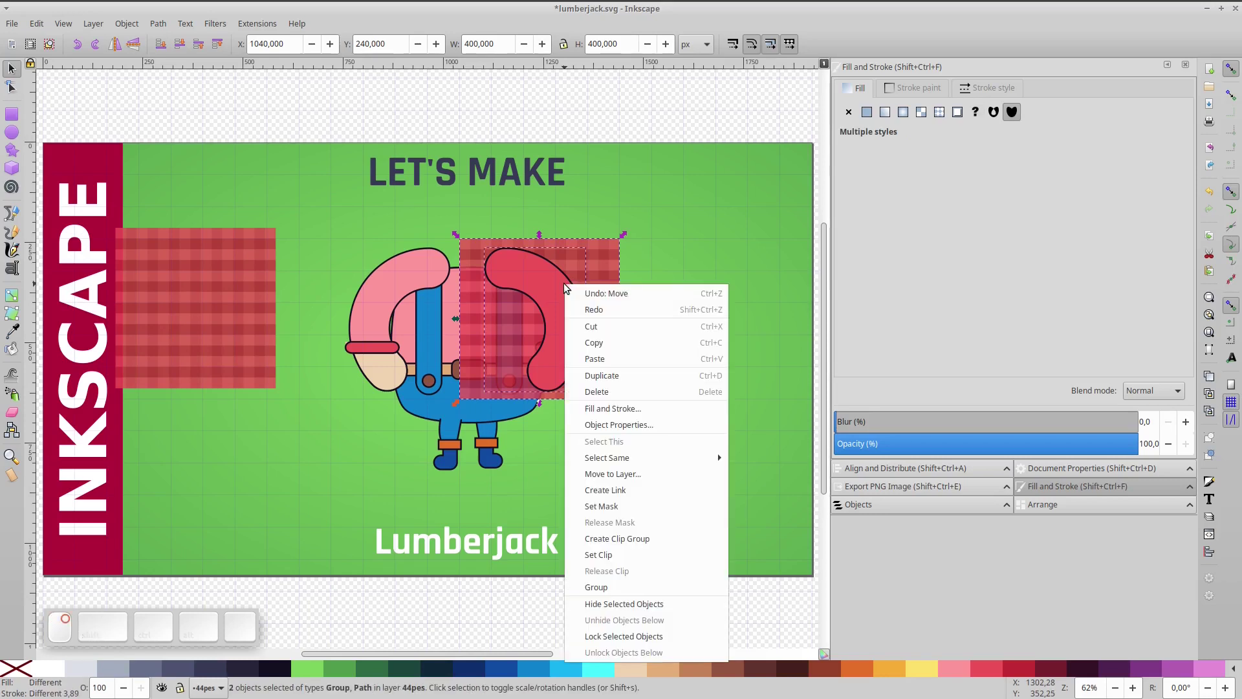
left_click(651, 555)
Lower the clipped plaid below the right hand and cuff, and raise the cuff and hand above the sleeve outline.
scroll(564, 305, "up", 2, "ctrl")
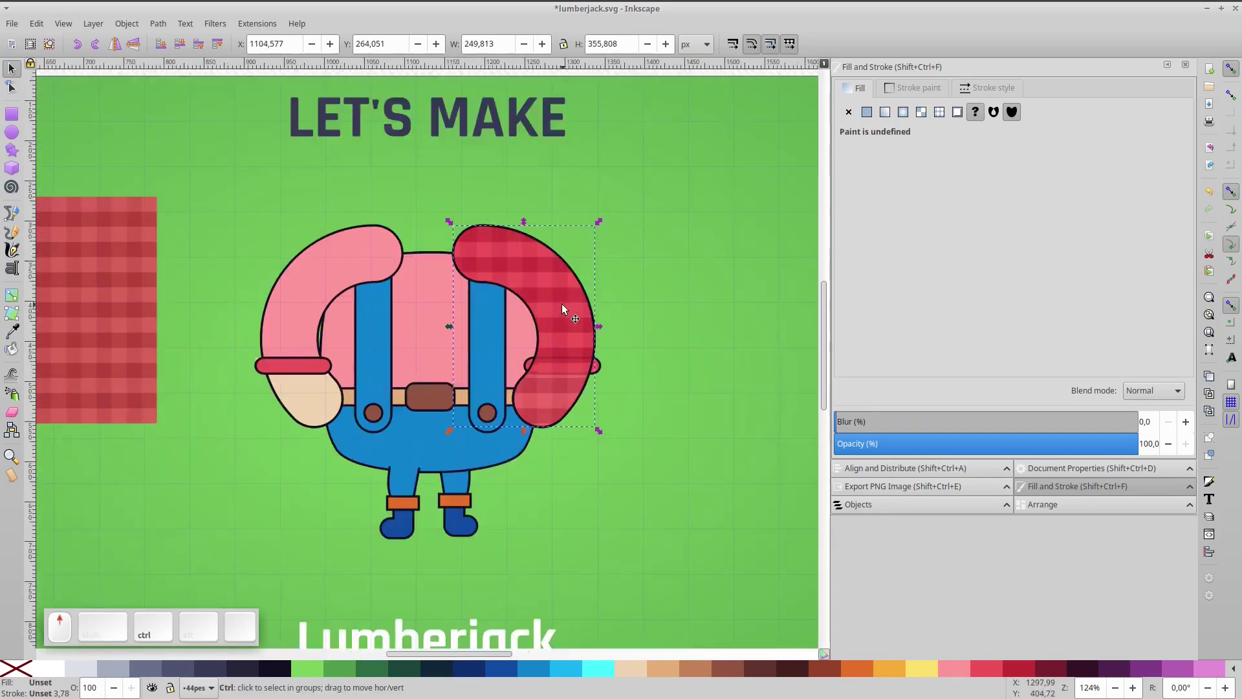
left_click(180, 44)
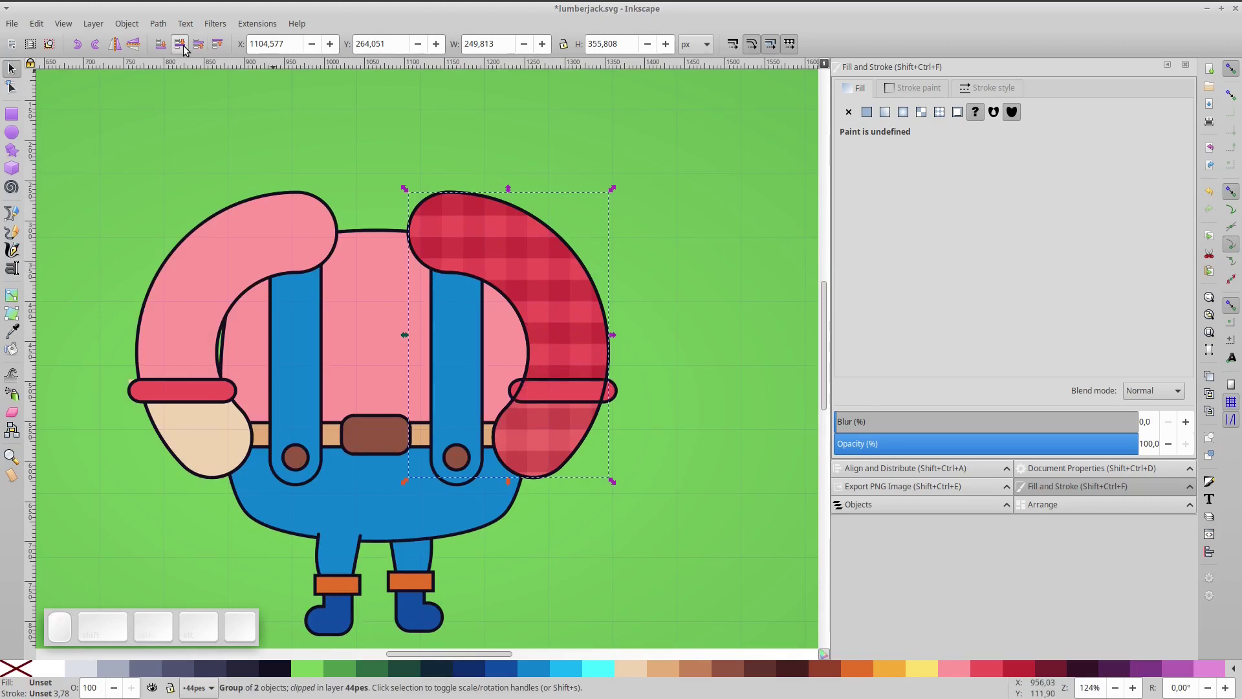
left_click(180, 44)
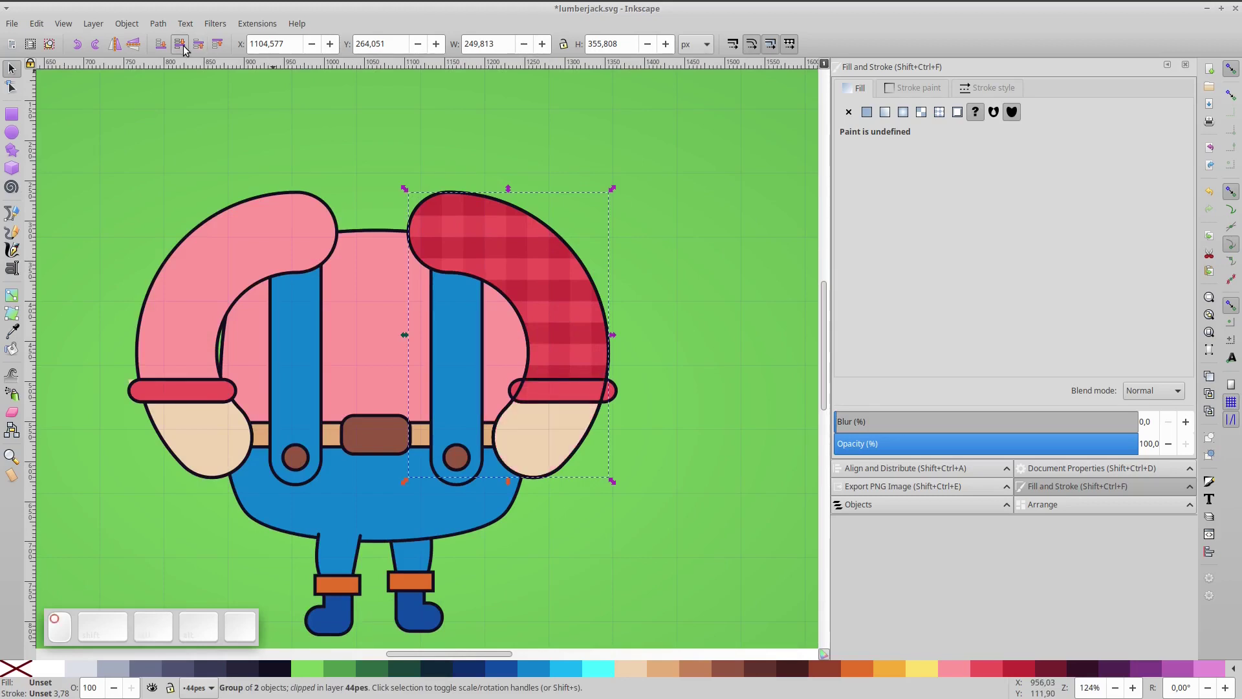
left_click(545, 405)
left_click(545, 420, "shift")
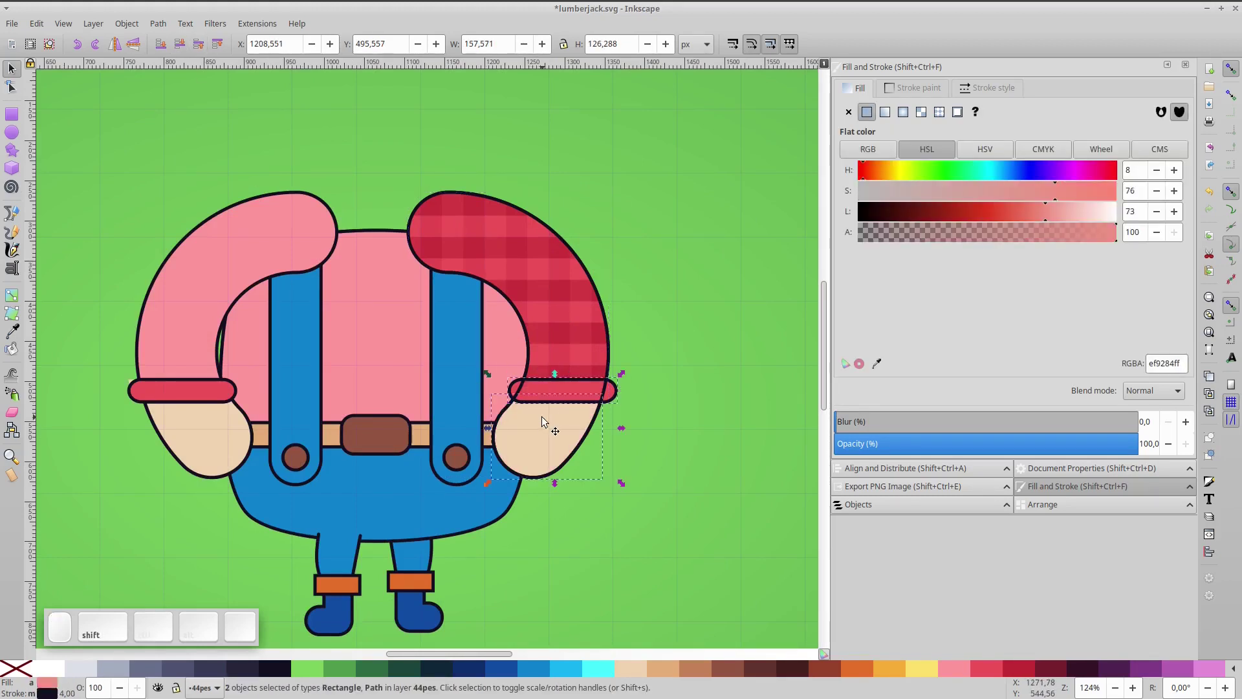
left_click(218, 43)
left_click(265, 80)
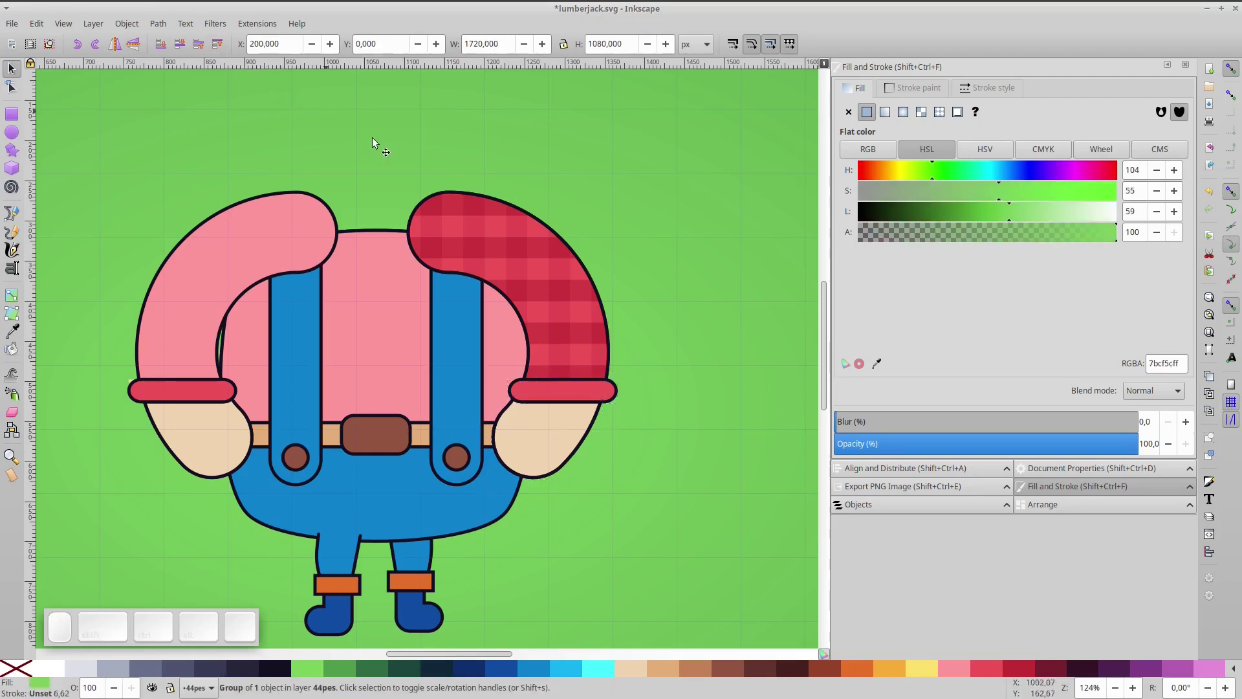
Group all parts of the right arm and make a horizontally flipped duplicate of the group.
left_click(555, 313)
left_click_drag(370, 141, 651, 502)
left_click(469, 392, "shift")
mouse_move(576, 387)
left_mouse_down()
mouse_move(708, 339)
mouse_move(573, 347)
mouse_move(582, 365)
left_mouse_up()
key("ctrl+g")
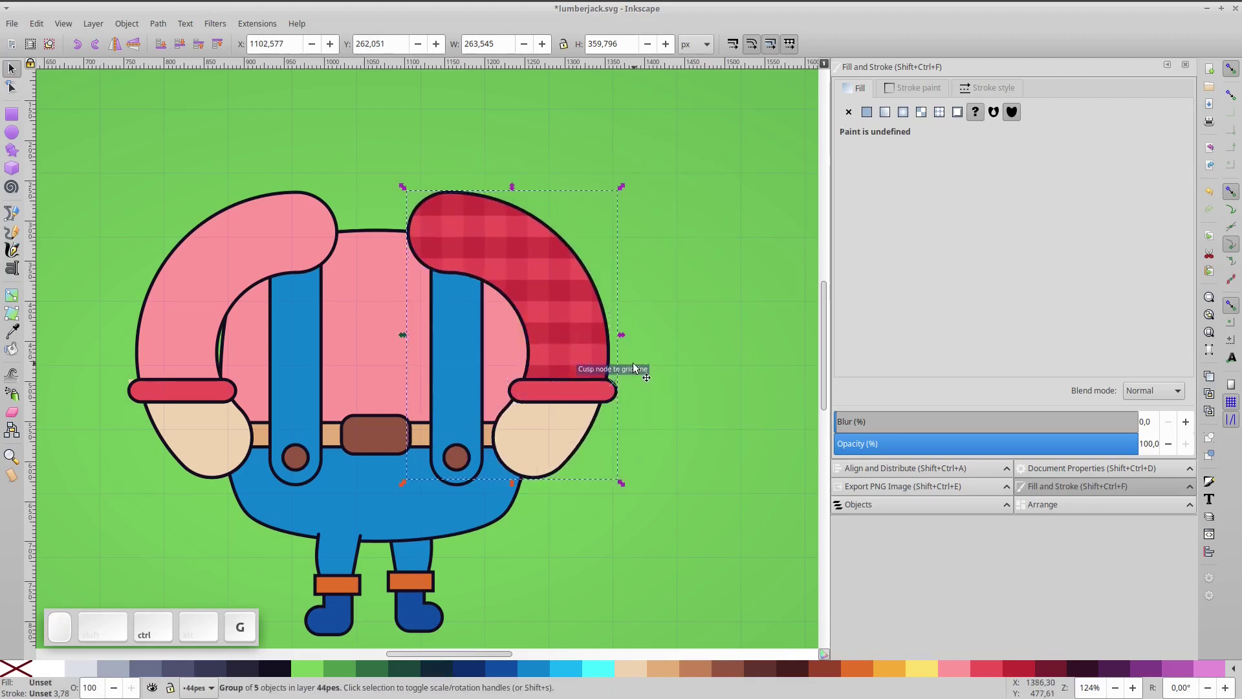
key("ctrl+d")
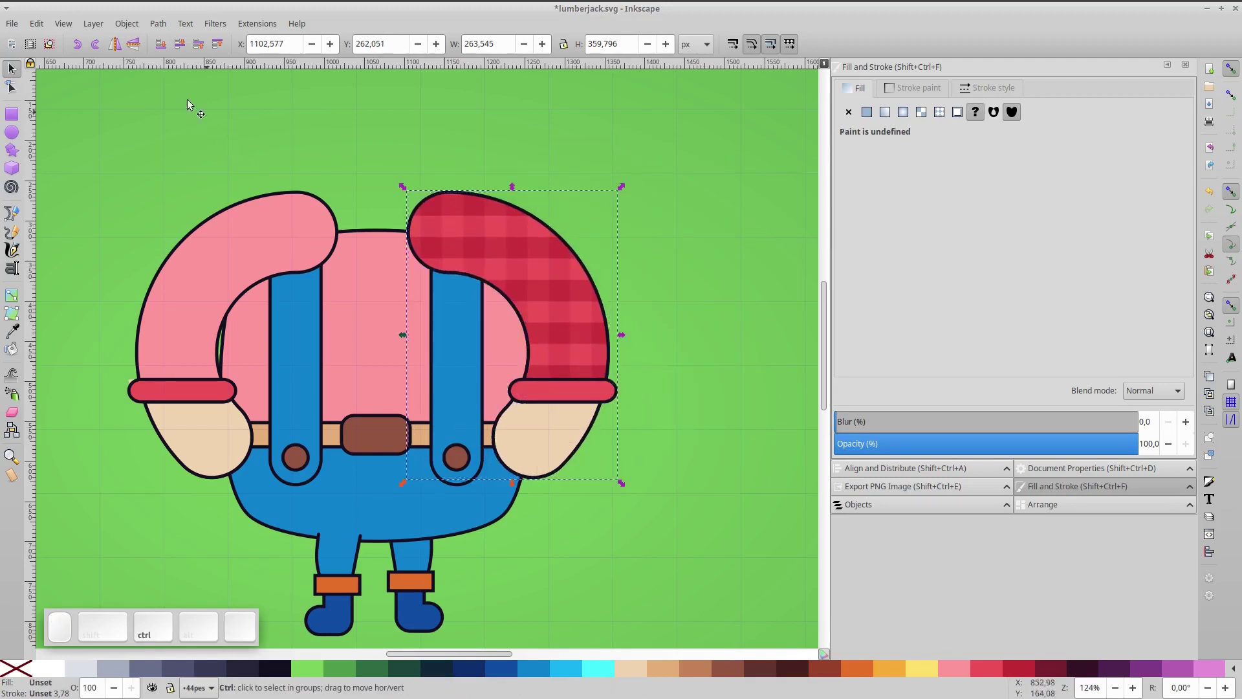
left_click(114, 43)
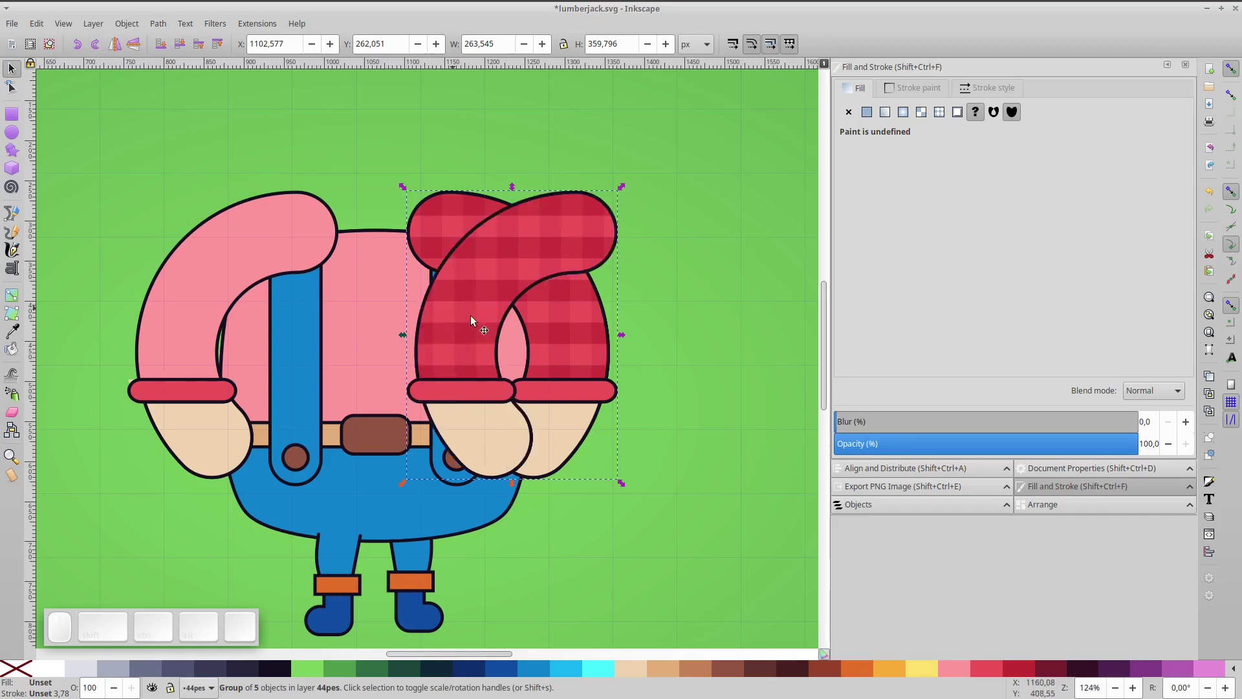
Delete the old pink left arm together with the leftover skin-coloured piece beside the body.
left_click(298, 238)
key("Delete")
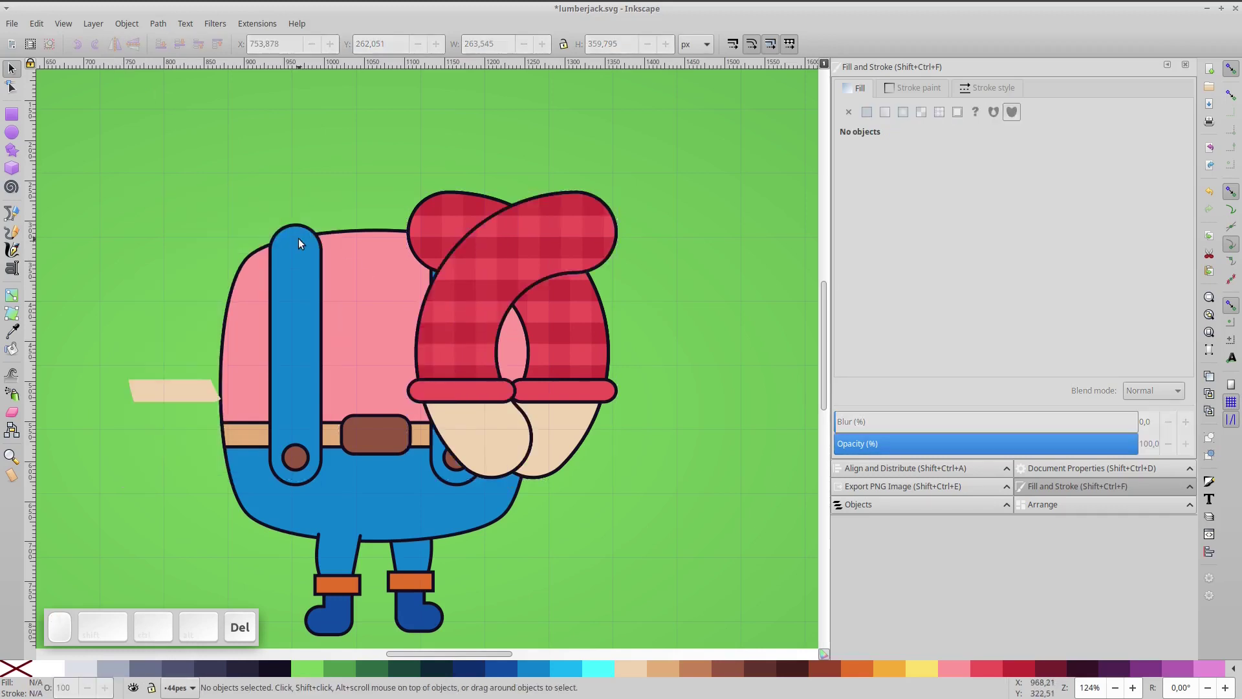
left_click(160, 414)
left_click(170, 405)
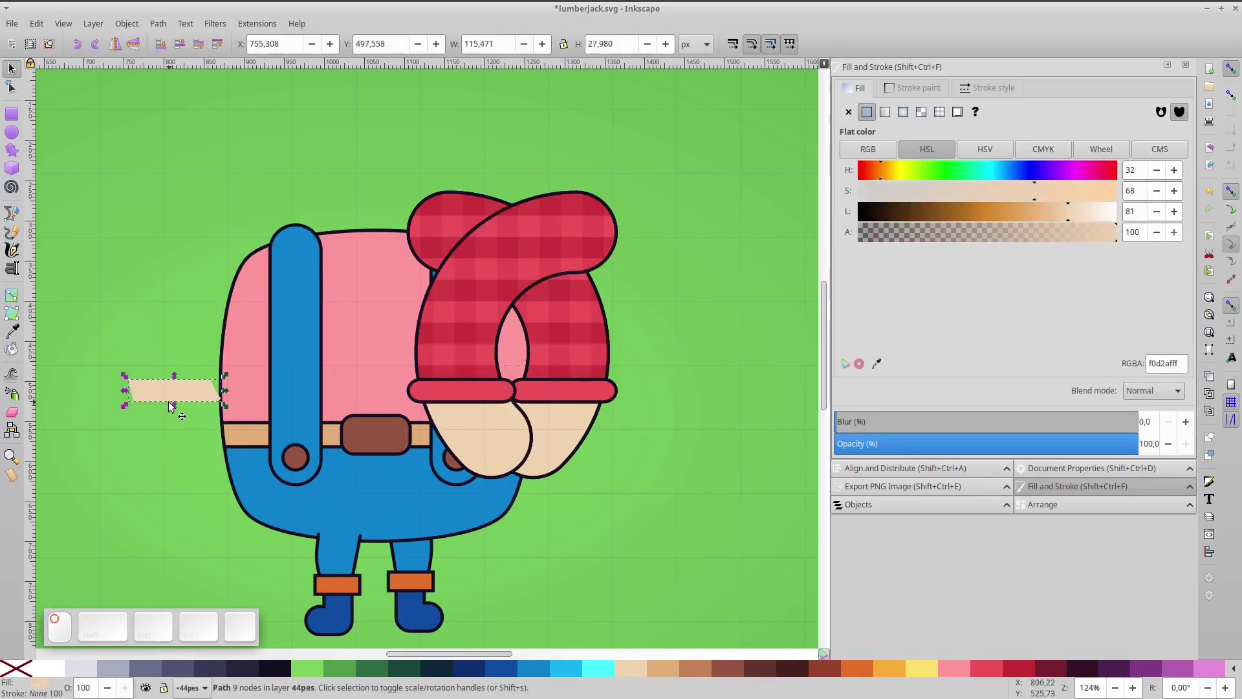
key("Delete")
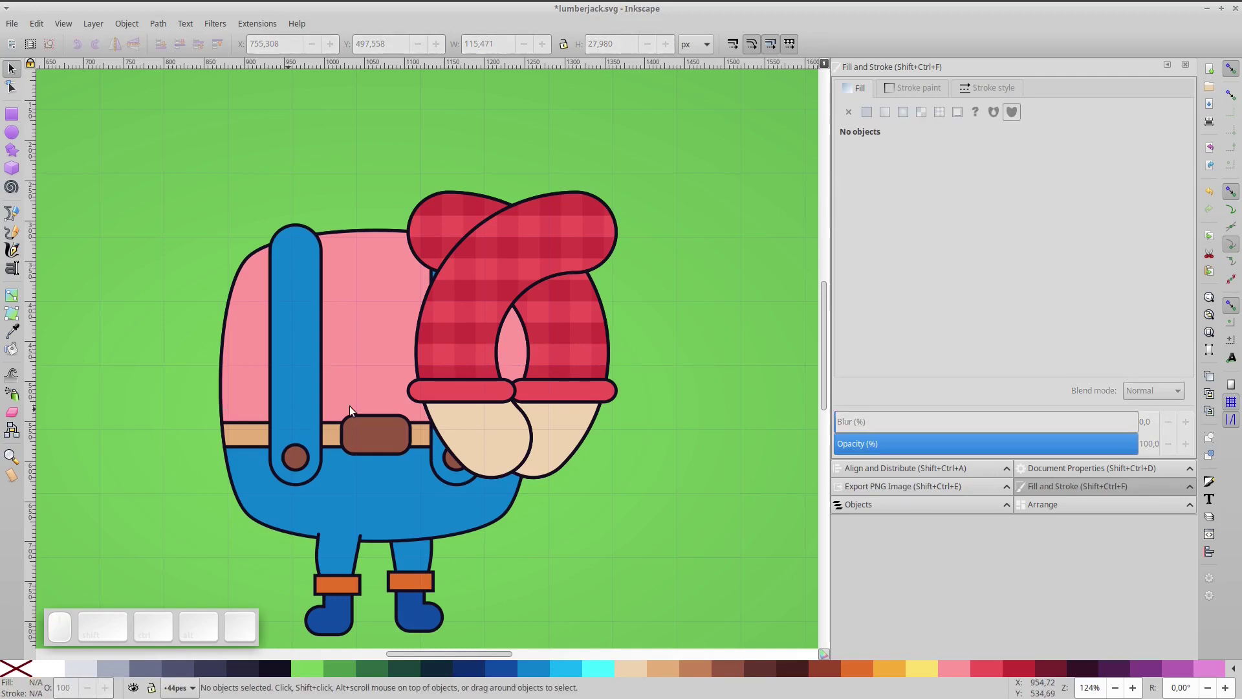
Move the mirrored plaid arm to the left side of the body, at X about 750 px.
left_click(490, 318)
left_click_drag(488, 331, 198, 319)
key("5")
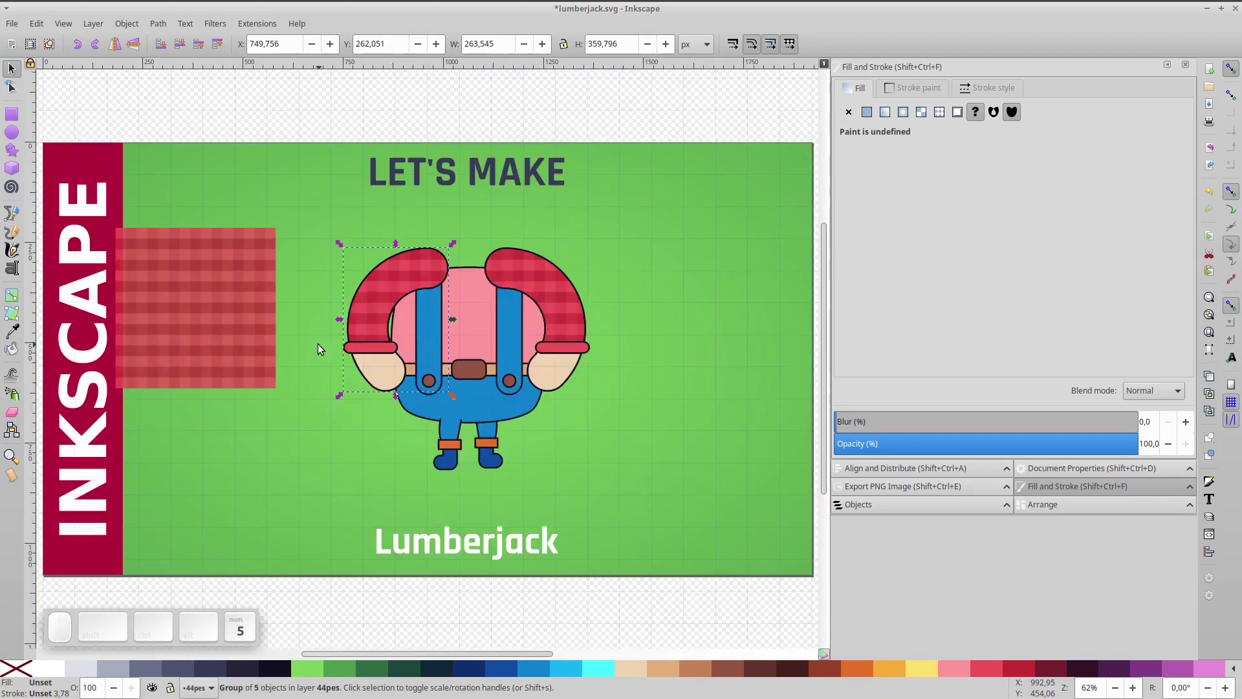
Fill the shirt body with red (ed5259) and stack an unfilled outline copy and a solid red copy on top.
left_click(490, 313)
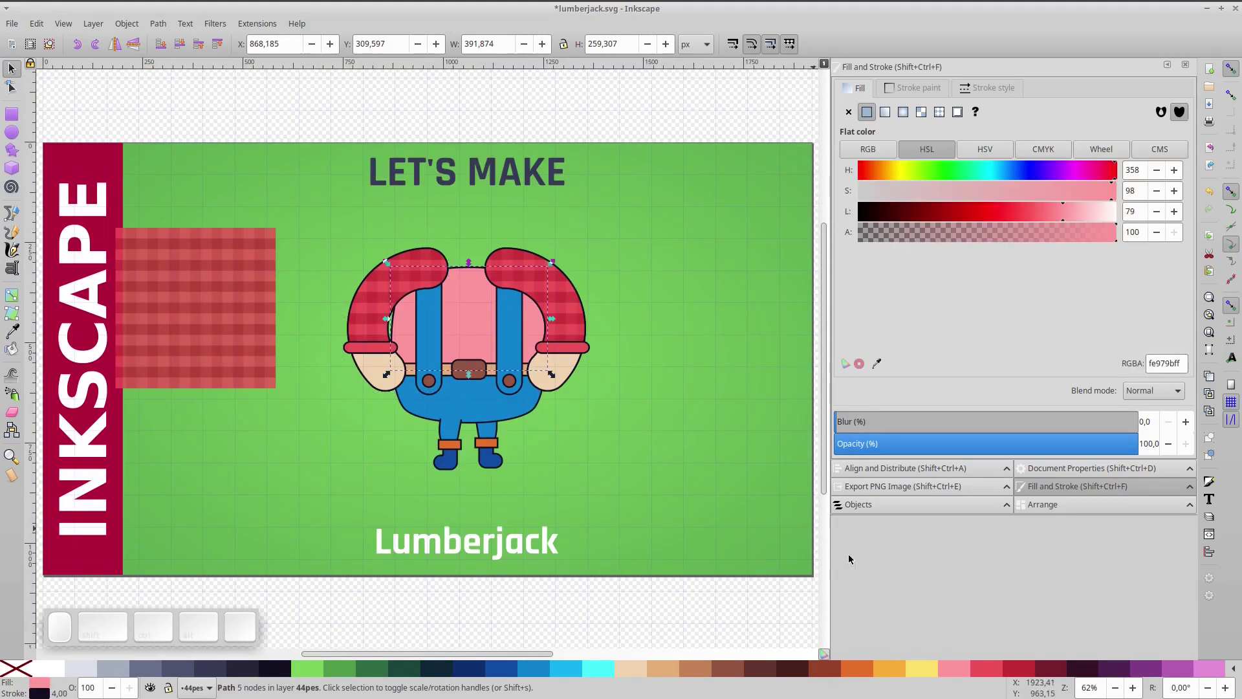
left_click(986, 667)
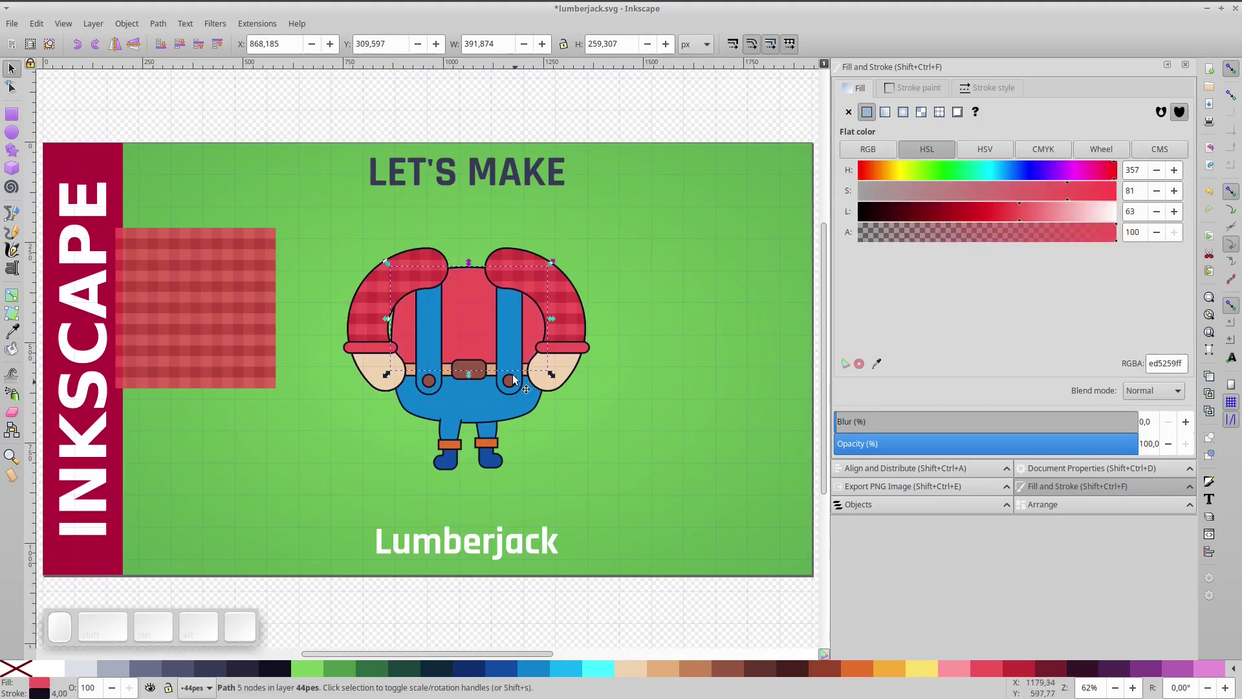
scroll(476, 345, "up", 1, "ctrl")
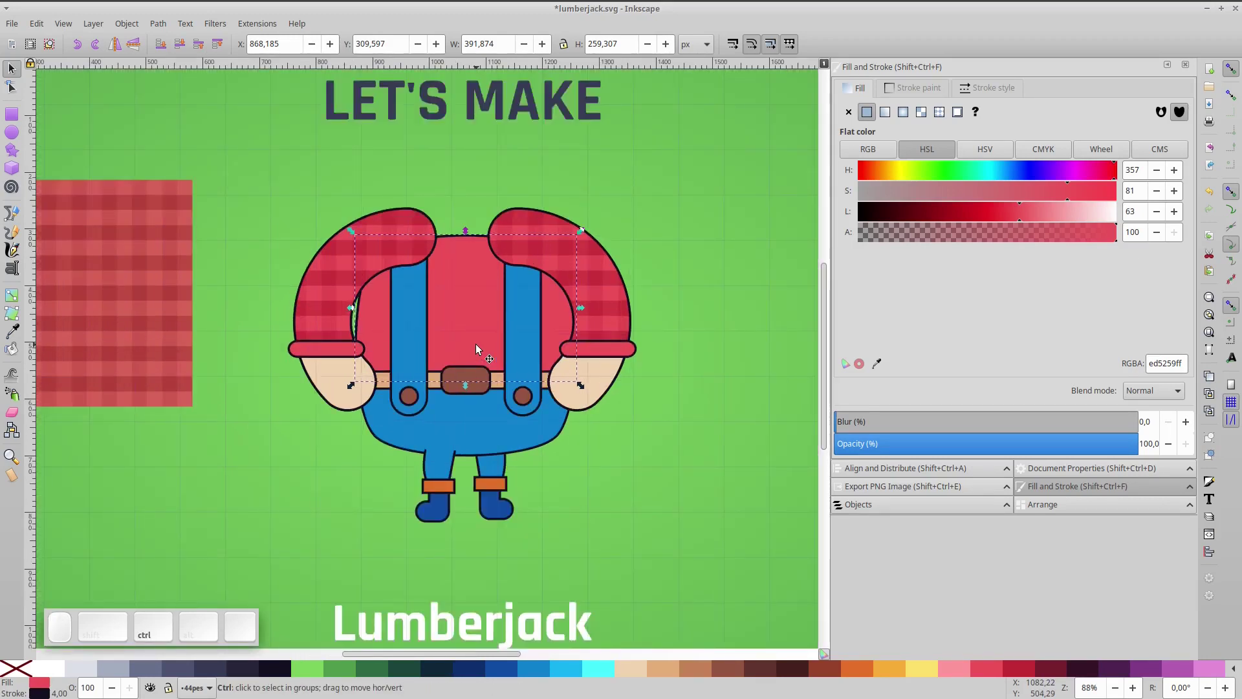
key("ctrl+d")
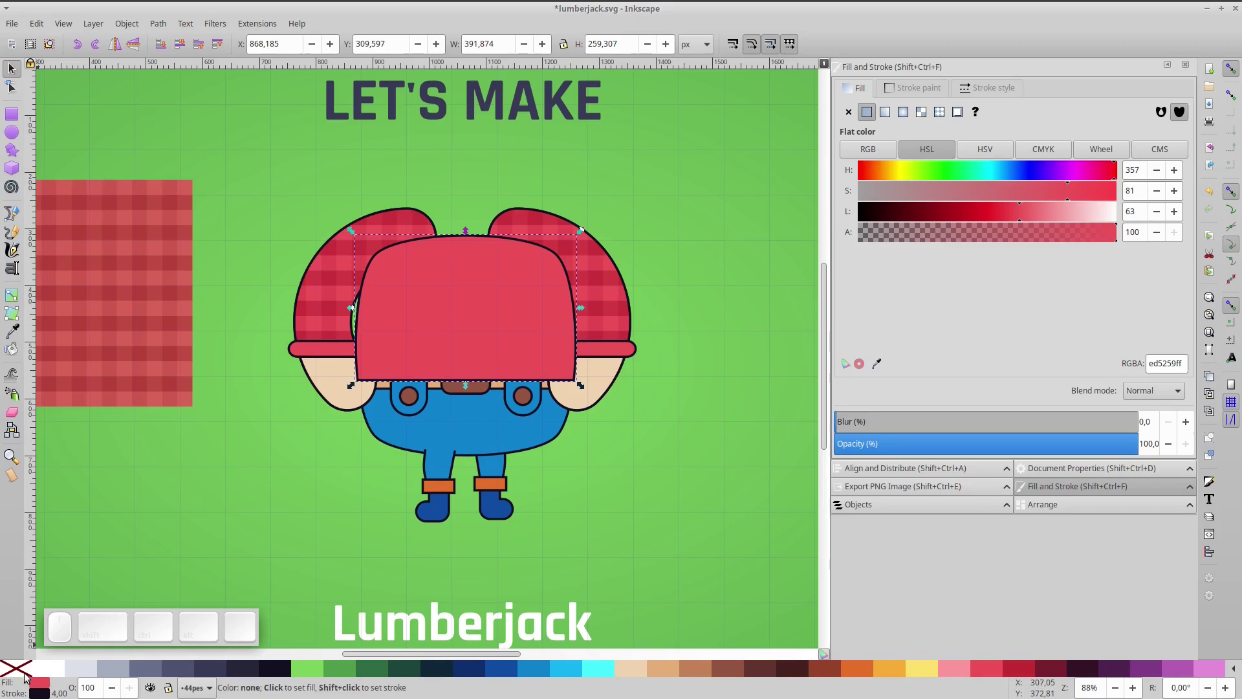
key("Page_Down")
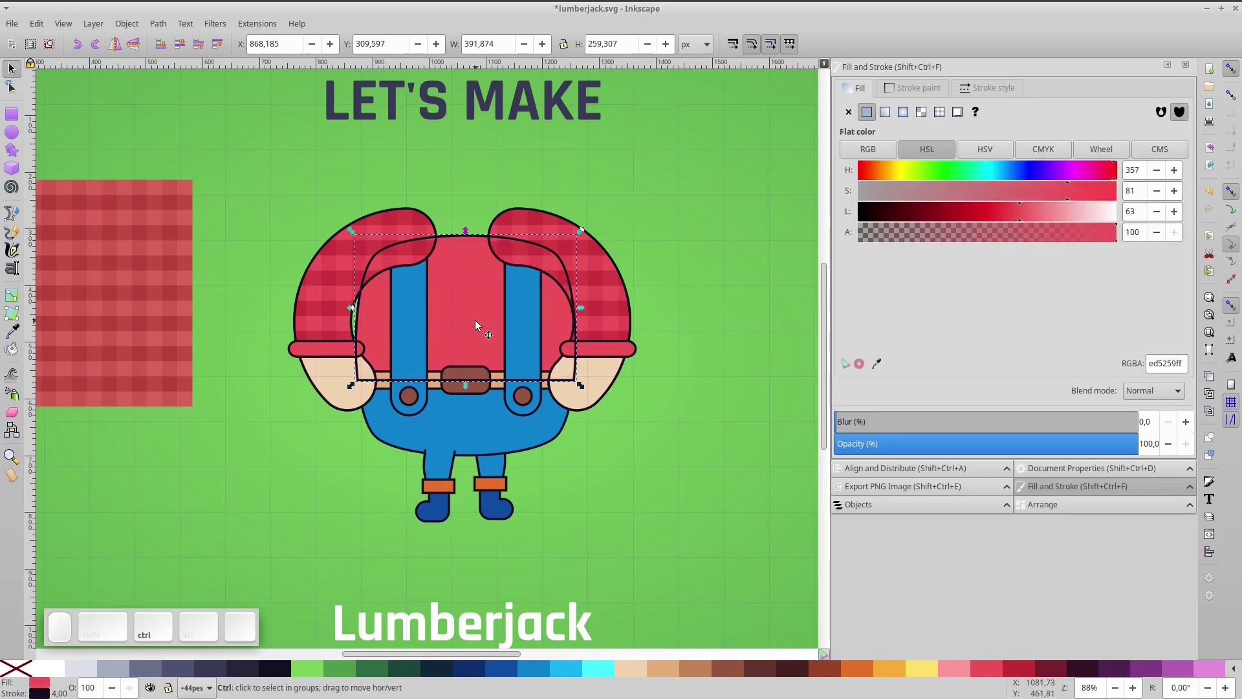
key("Page_Up")
Move the remaining plaid square over the shirt and clip it to the solid shirt copy.
left_click_drag(164, 303, 528, 312)
left_click(499, 291, "shift")
right_click(499, 291, "shift")
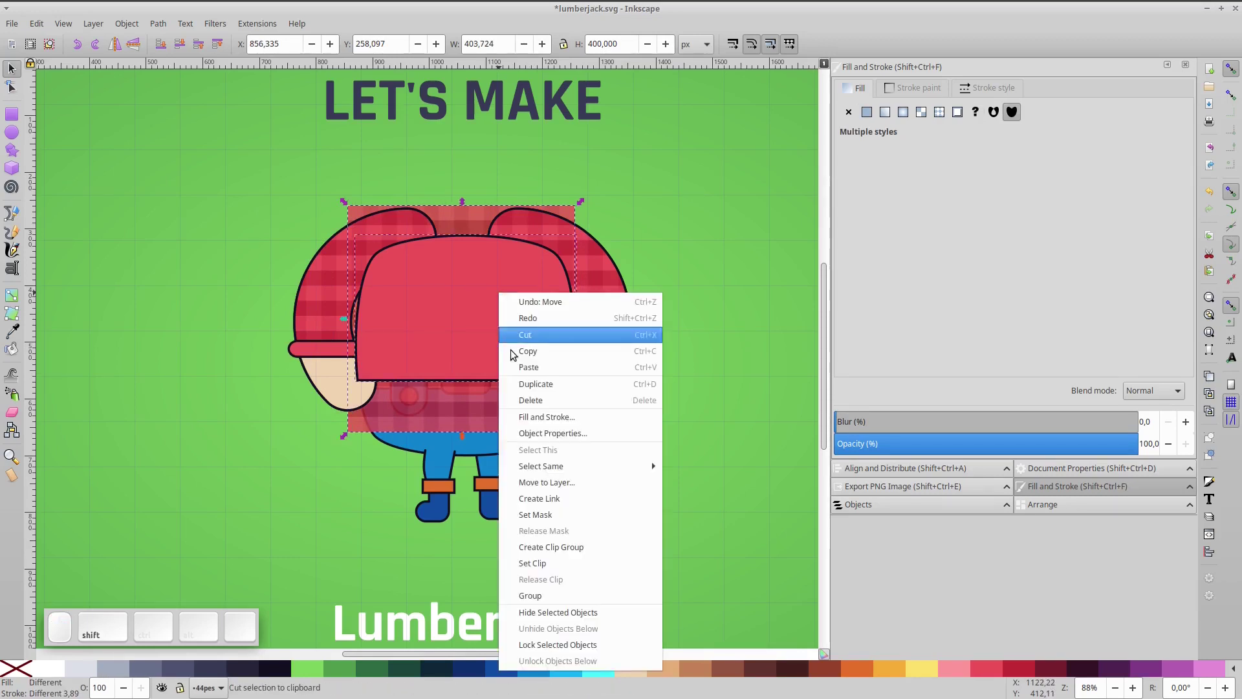
left_click(552, 564)
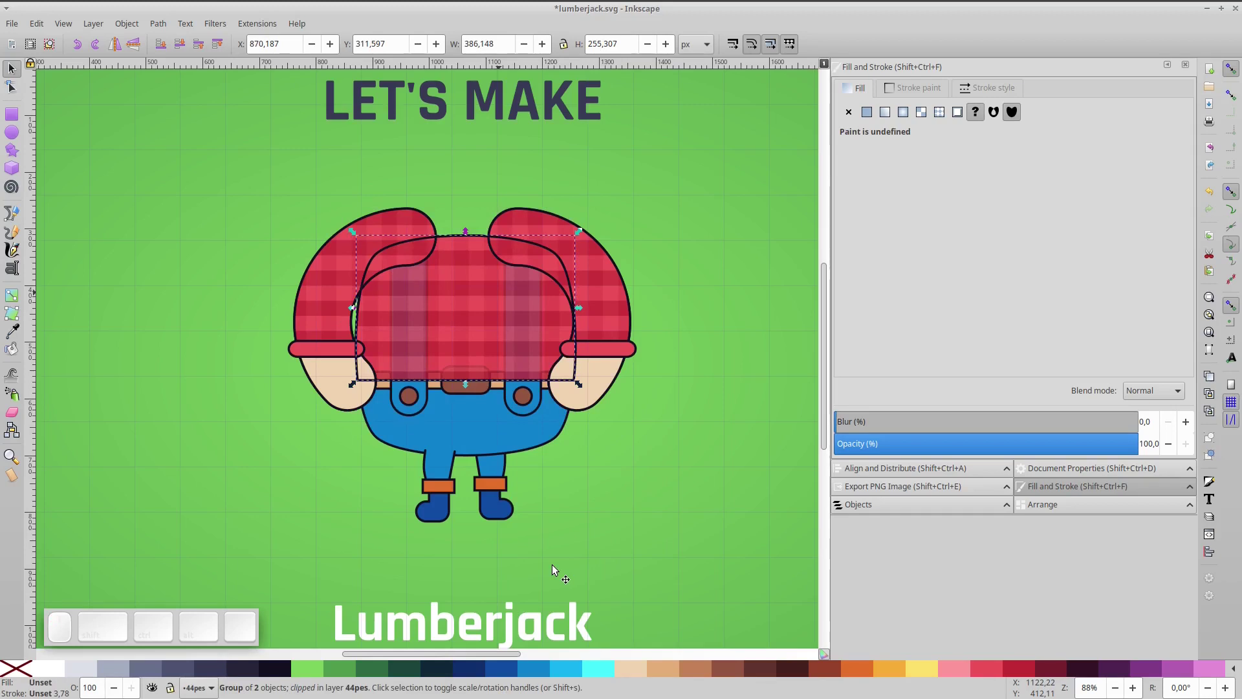
Reorder the clipped plaid so it sits directly above the red shirt and beneath the suspenders and belt.
left_click(182, 45)
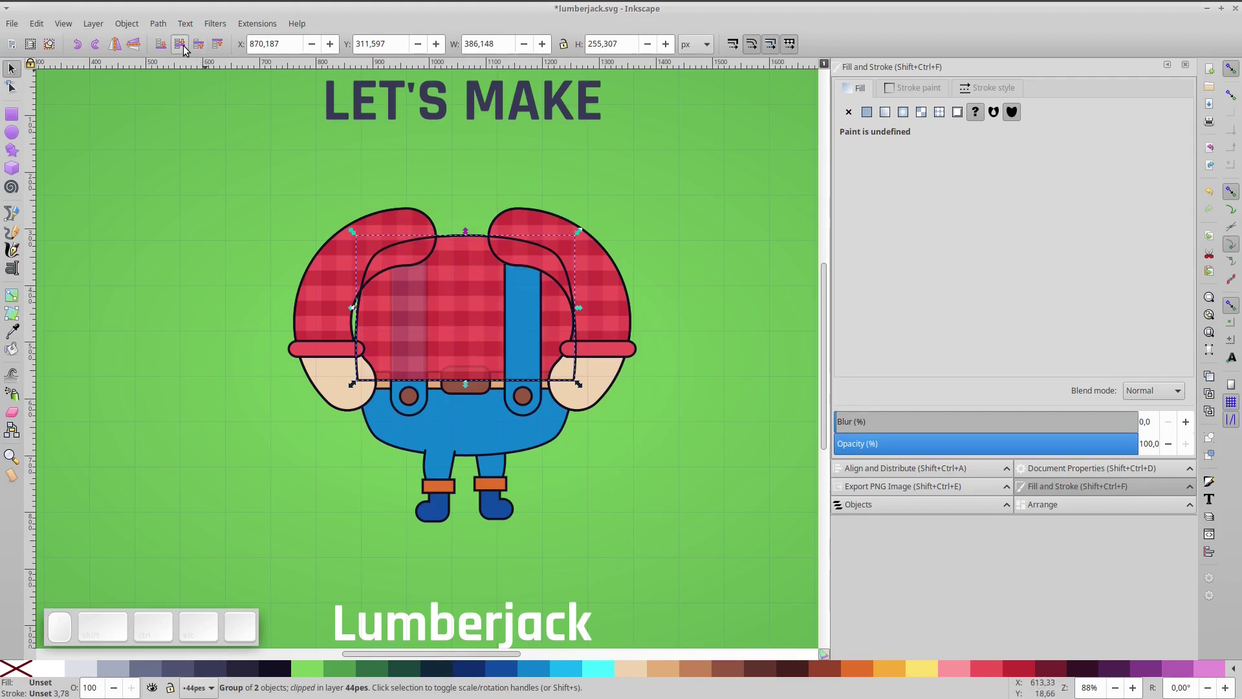
left_click(181, 45)
left_click(182, 48)
left_click(184, 50)
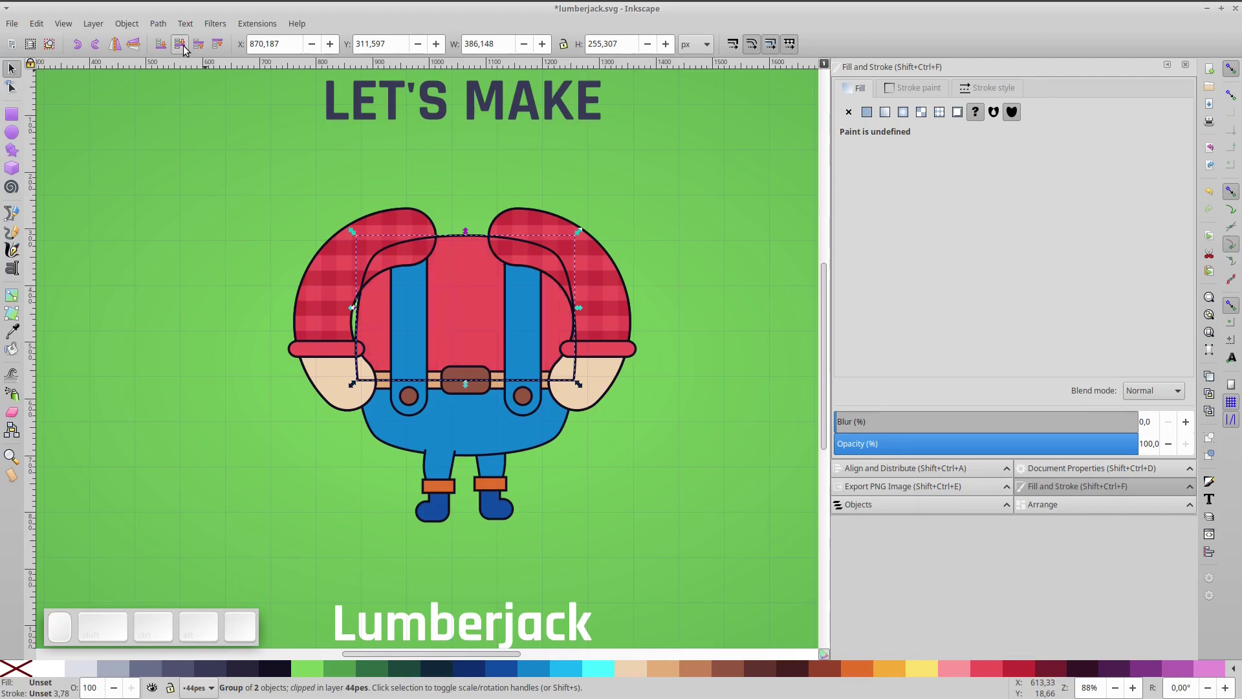
left_click(202, 49)
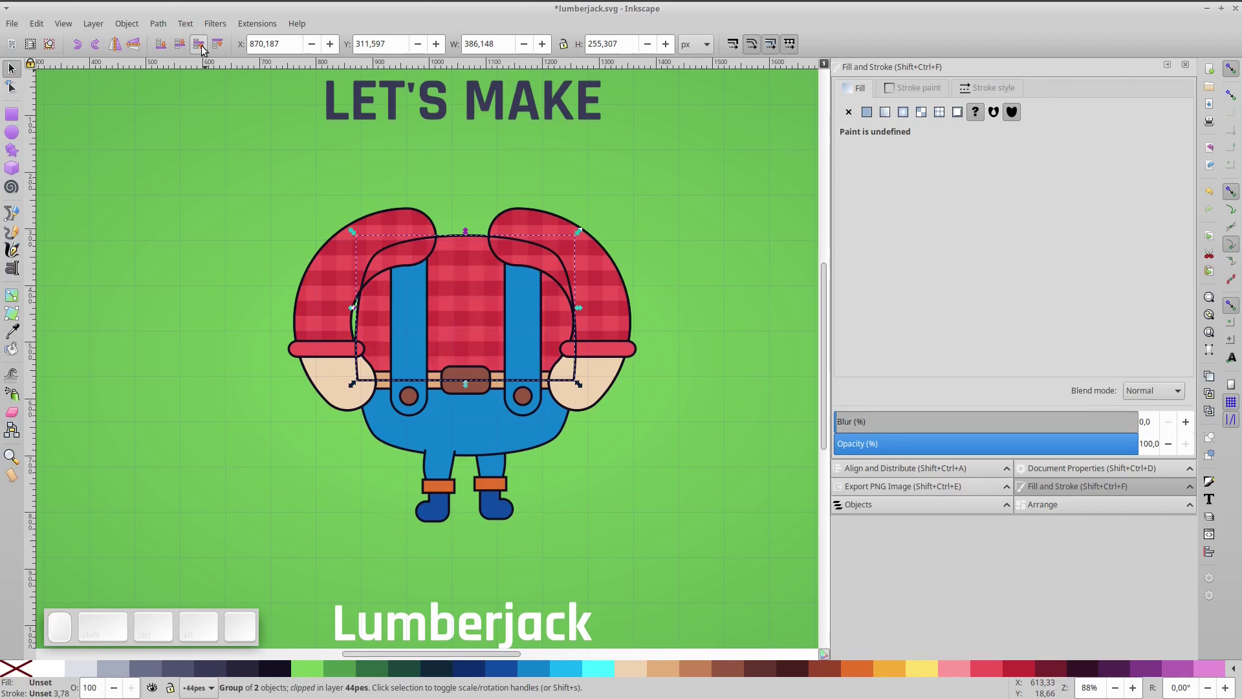
Raise both plaid arms to the top, above the shirt outline.
left_click(398, 208)
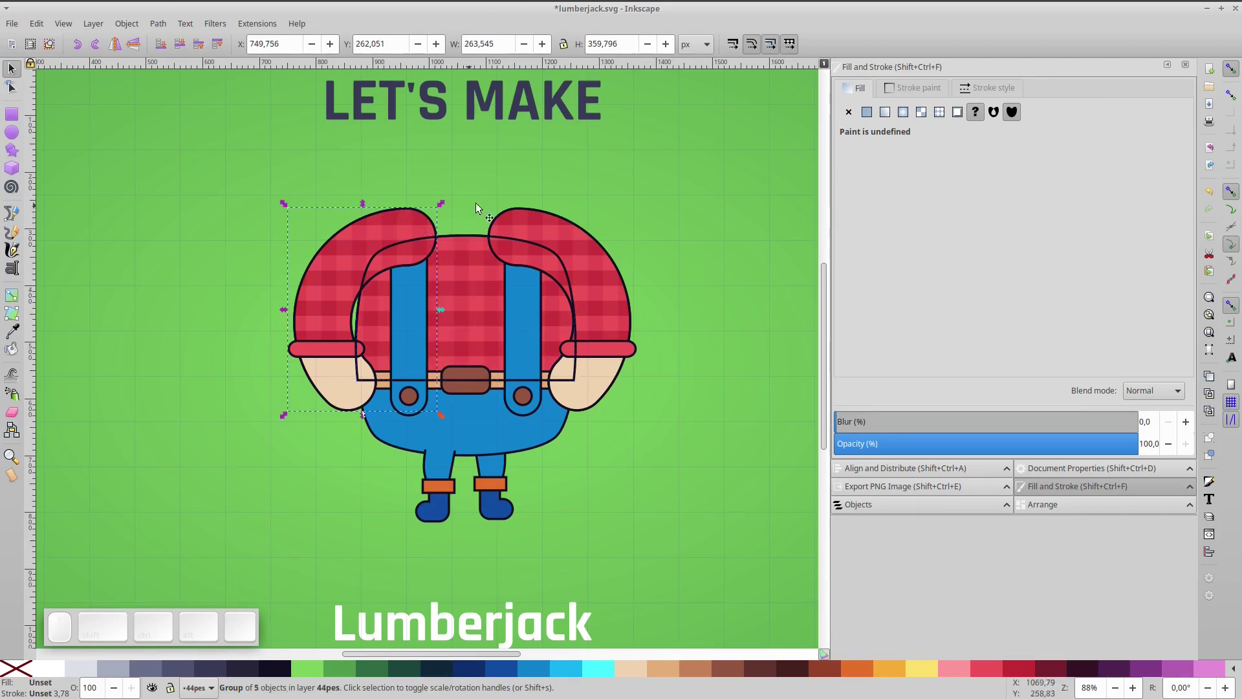
left_click(509, 215, "shift")
left_click(217, 44)
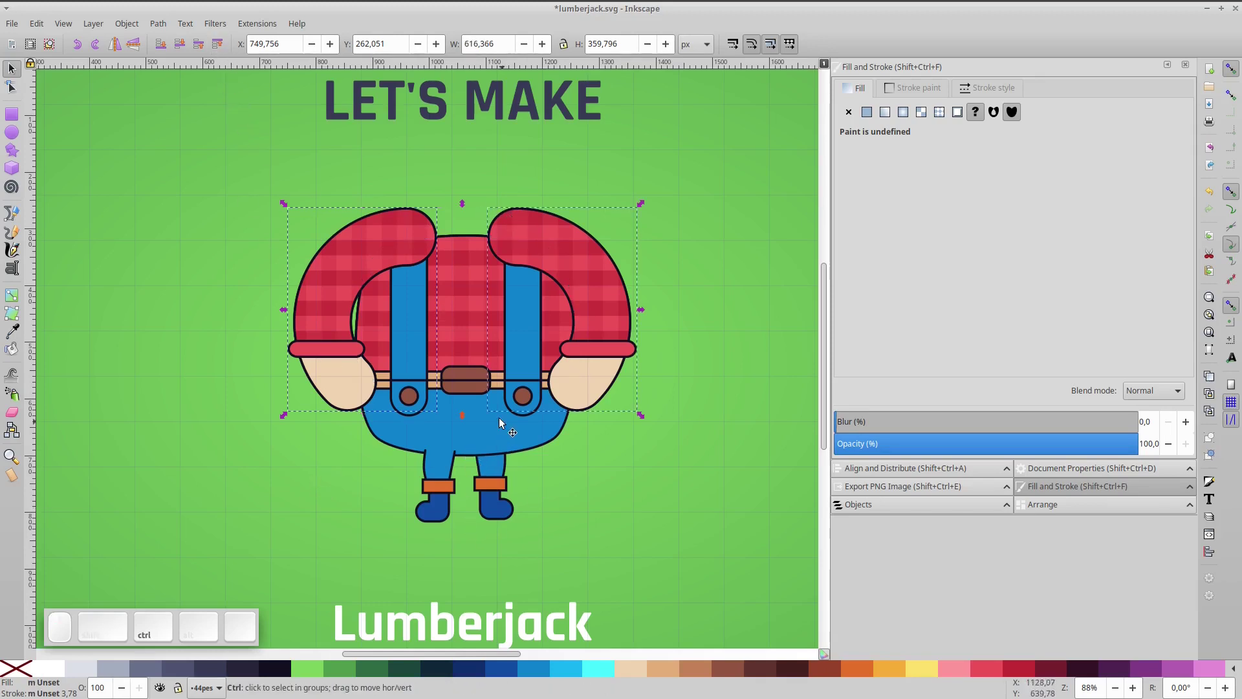
Raise the belt, its buckle and both suspenders to the top, above the shirt outline.
scroll(490, 414, "up", 2)
left_click(429, 364)
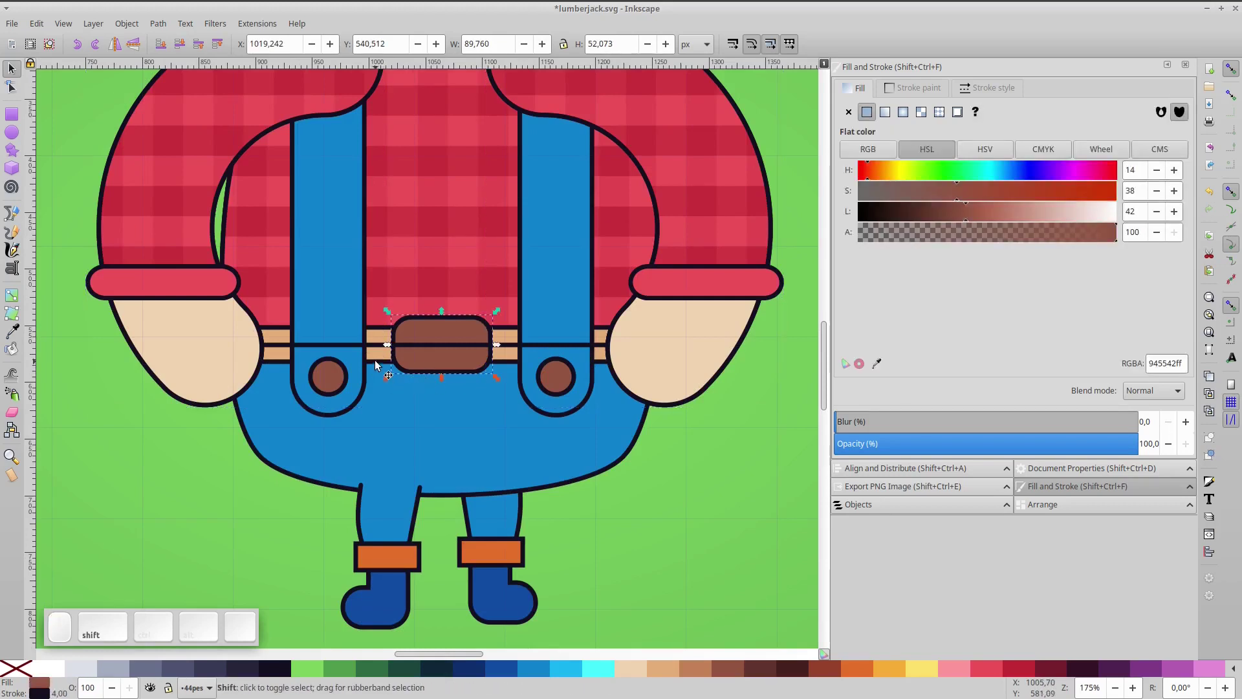
left_click(374, 360, "shift")
left_click(333, 290, "shift")
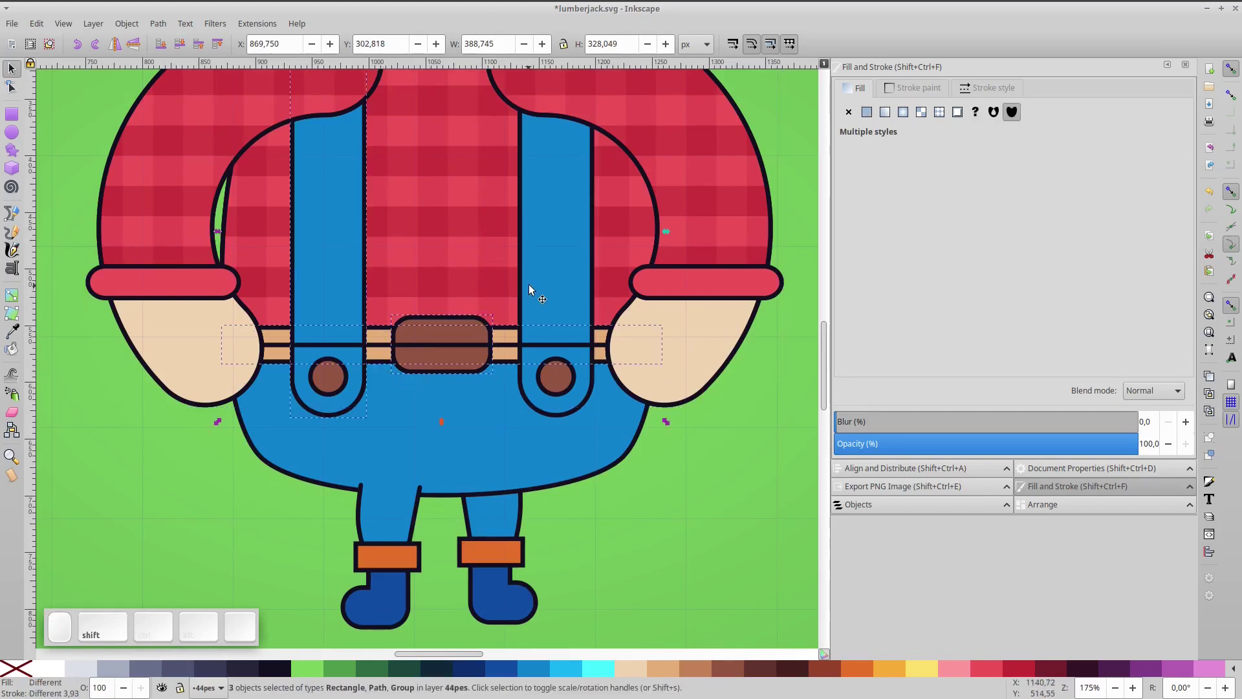
left_click(217, 44)
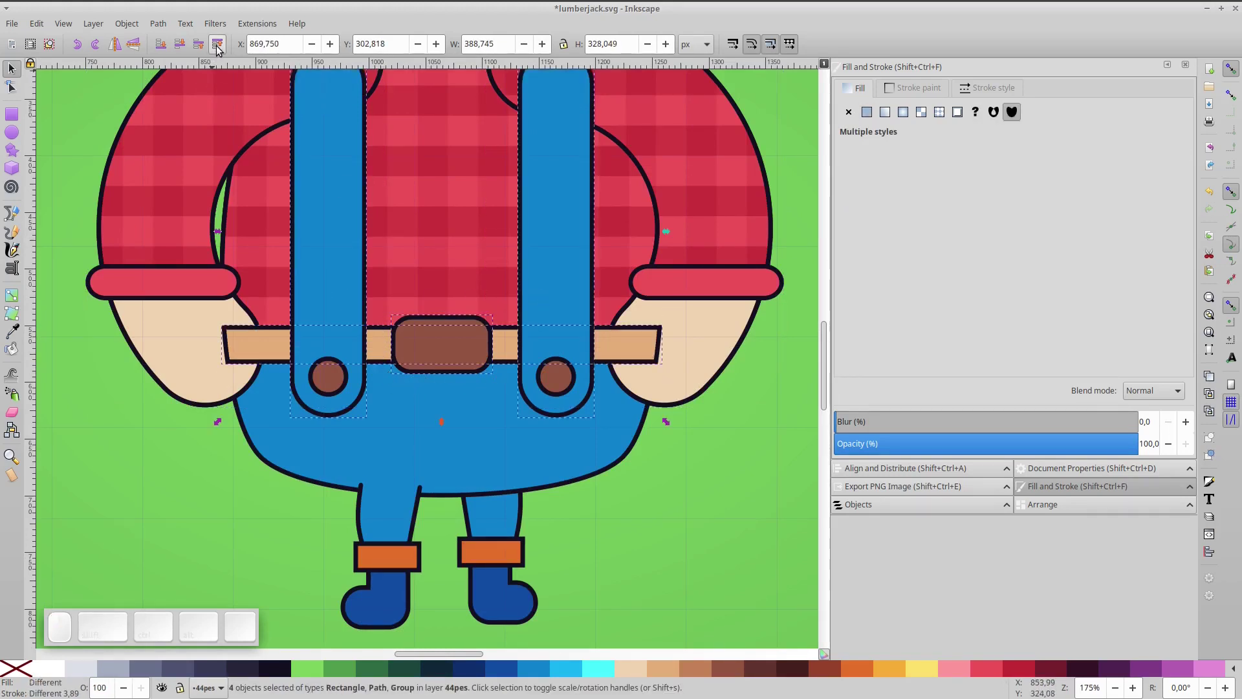
Raise both arm groups to the top, above the suspenders and belt, and save the drawing.
left_click(223, 146)
left_click(670, 145, "shift")
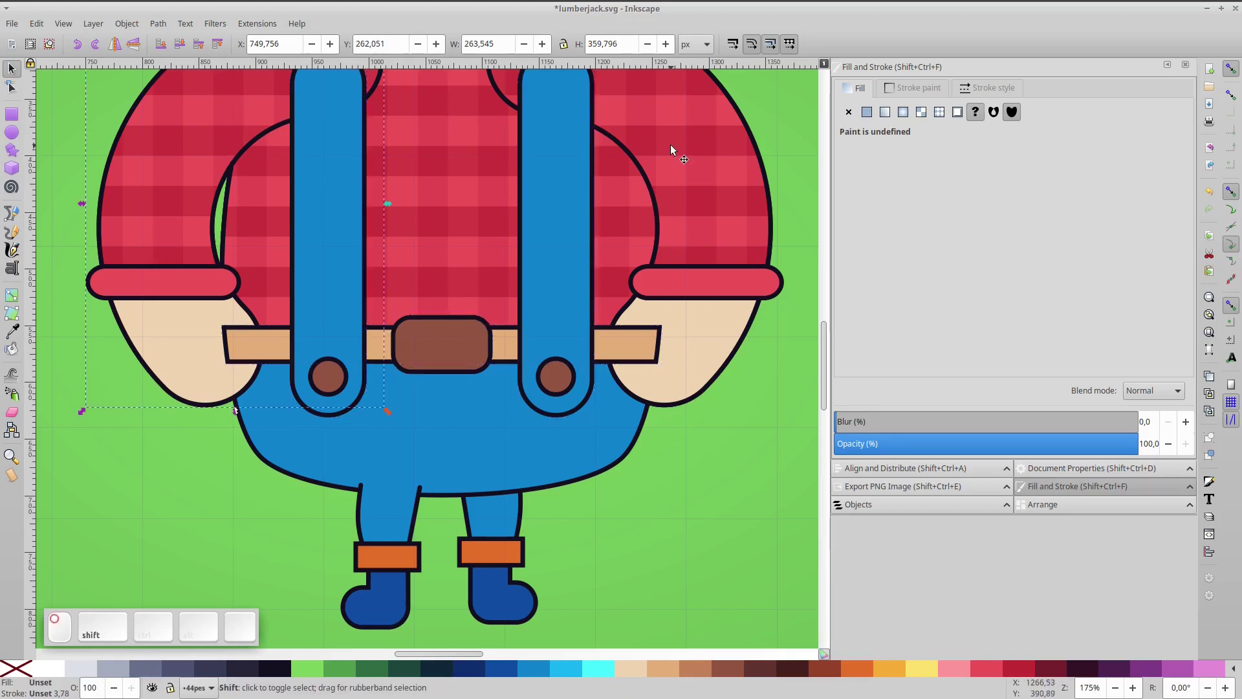
left_click(222, 44)
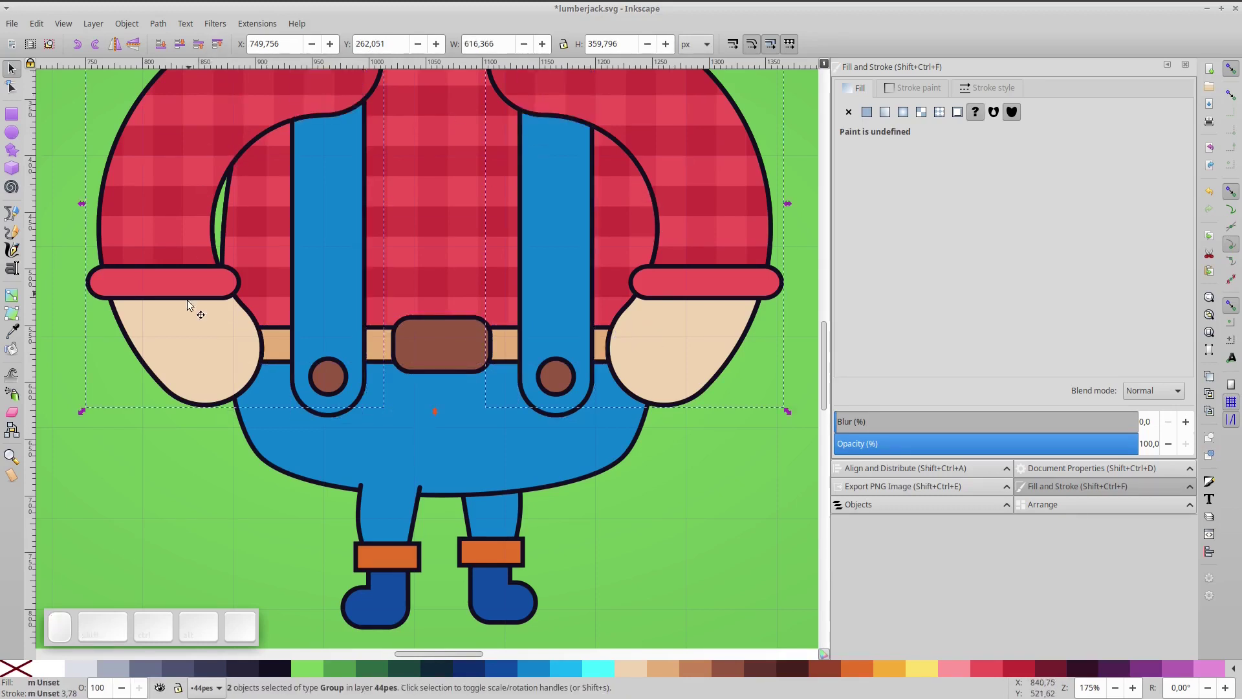
left_click(177, 479)
key("5")
key("ctrl+s")
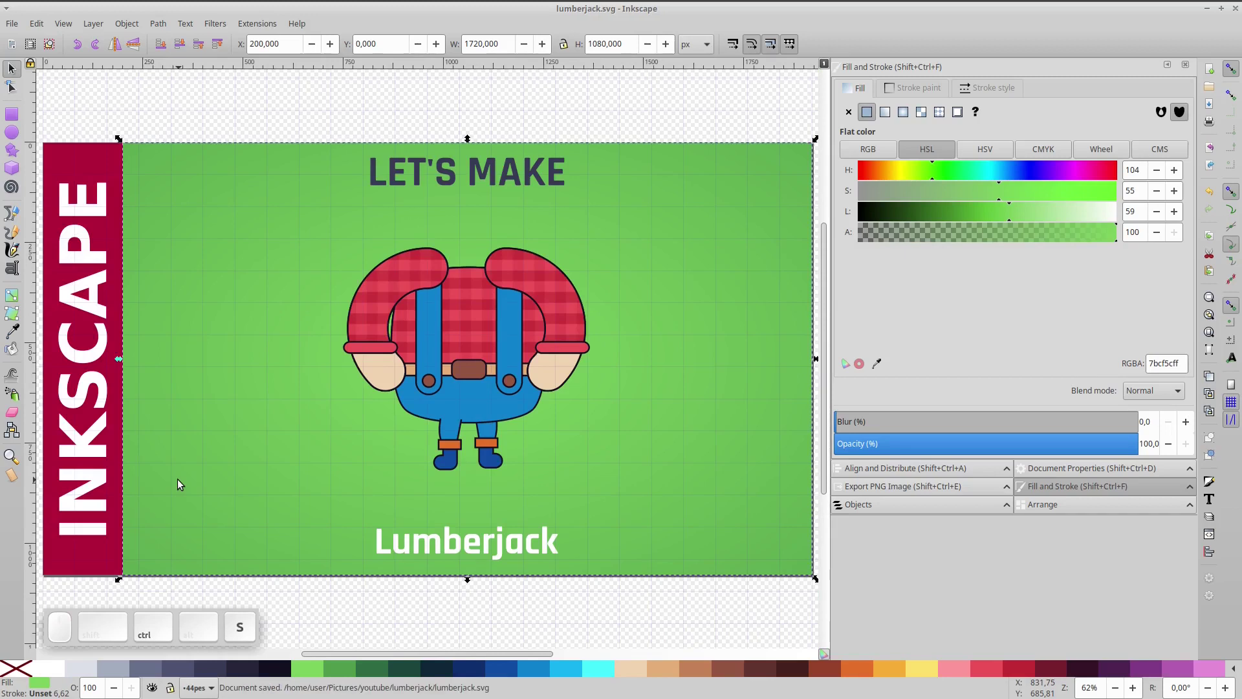
Draw a skin-coloured 240 by 400 px rectangle beside the body for the head and round its ends fully.
left_click(780, 110)
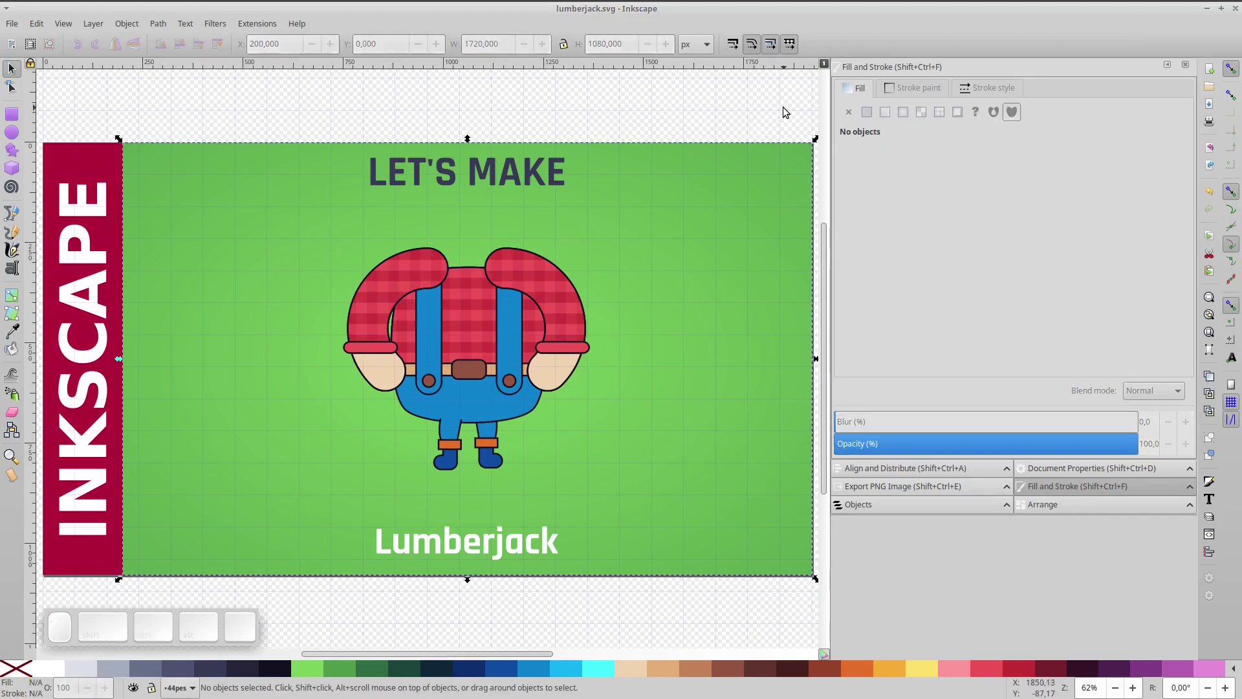
left_click(6, 113)
mouse_move(665, 218)
left_mouse_down()
mouse_move(726, 270)
mouse_move(724, 360)
mouse_move(732, 373)
mouse_move(748, 368)
left_mouse_up()
left_click_drag(747, 208, 762, 320)
key("s")
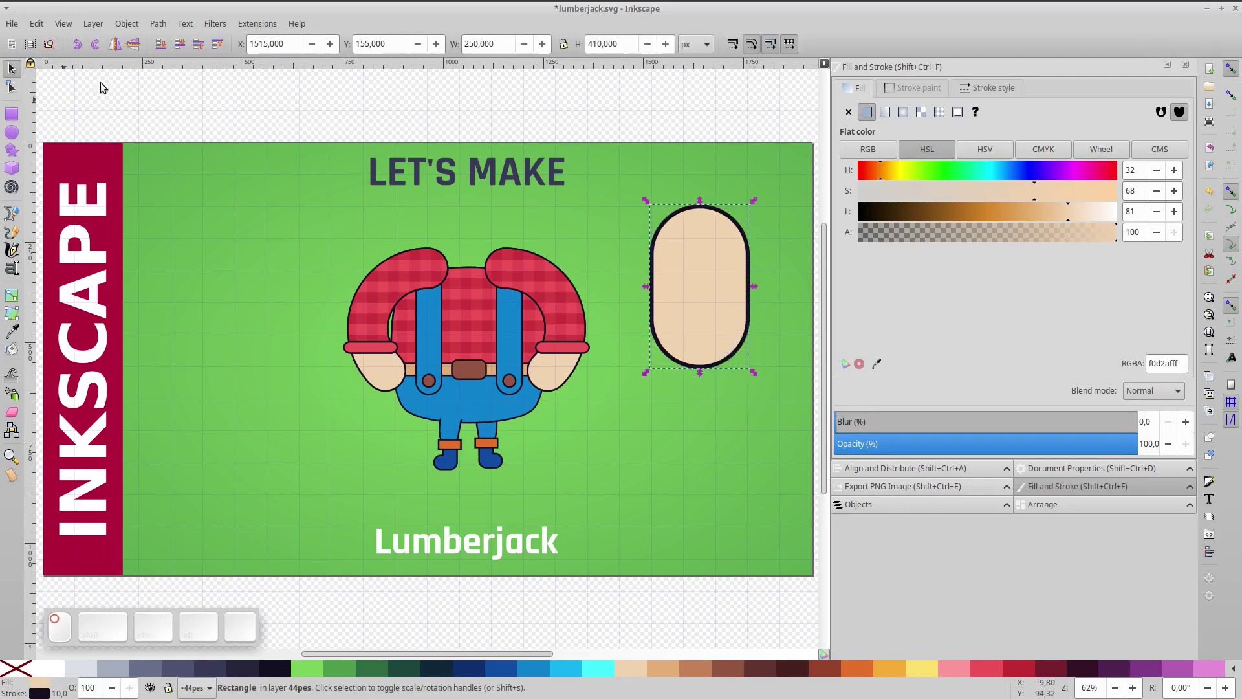
Draw an 80 px high hat brim across the upper head, about 285 px wide with corner radii of about 26 px.
left_click(20, 119)
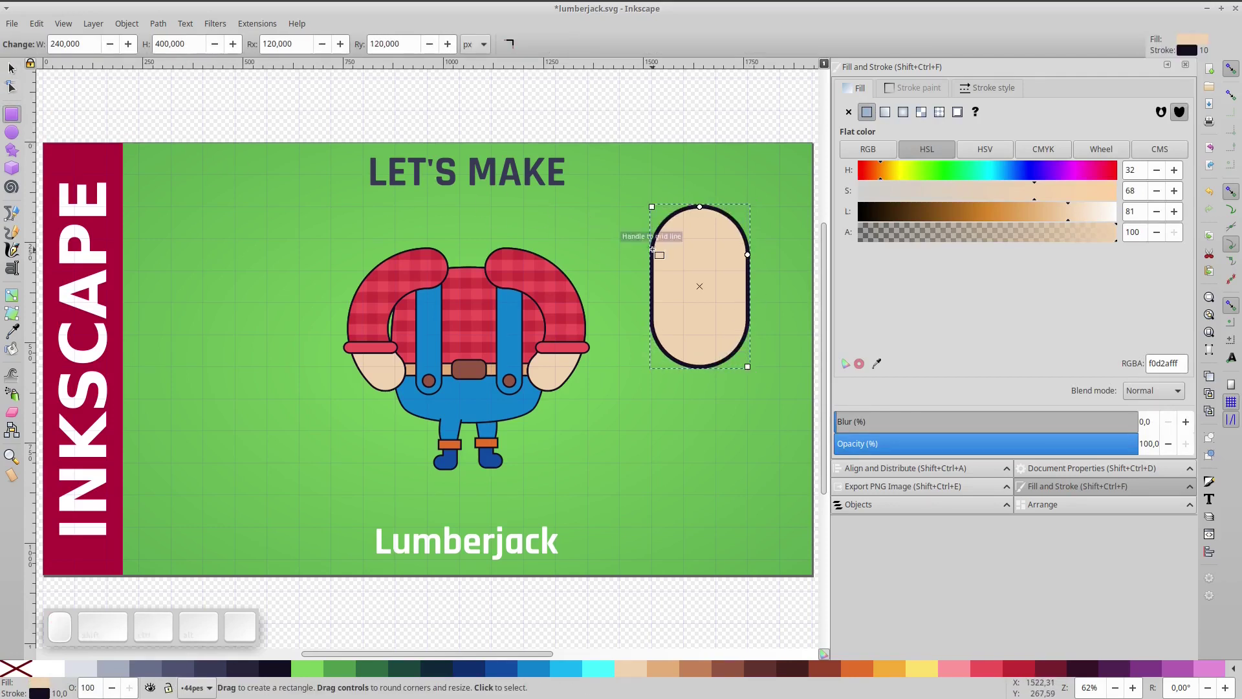
left_click_drag(618, 240, 780, 274)
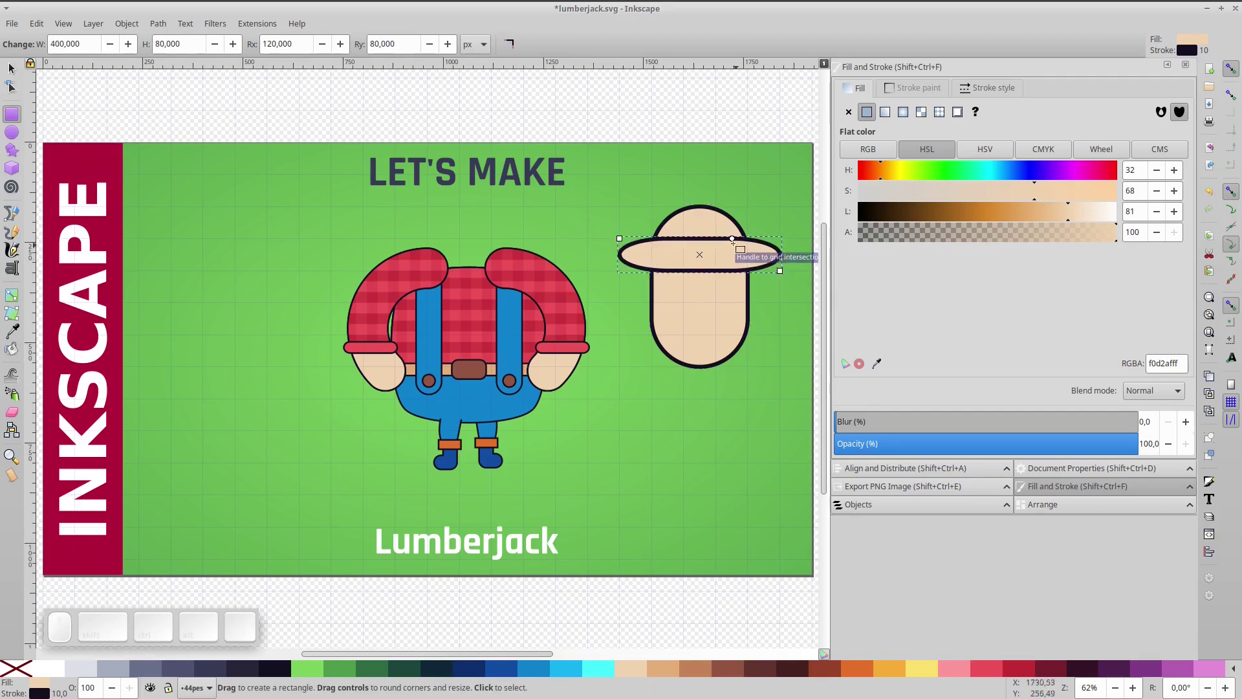
left_click_drag(733, 240, 770, 248)
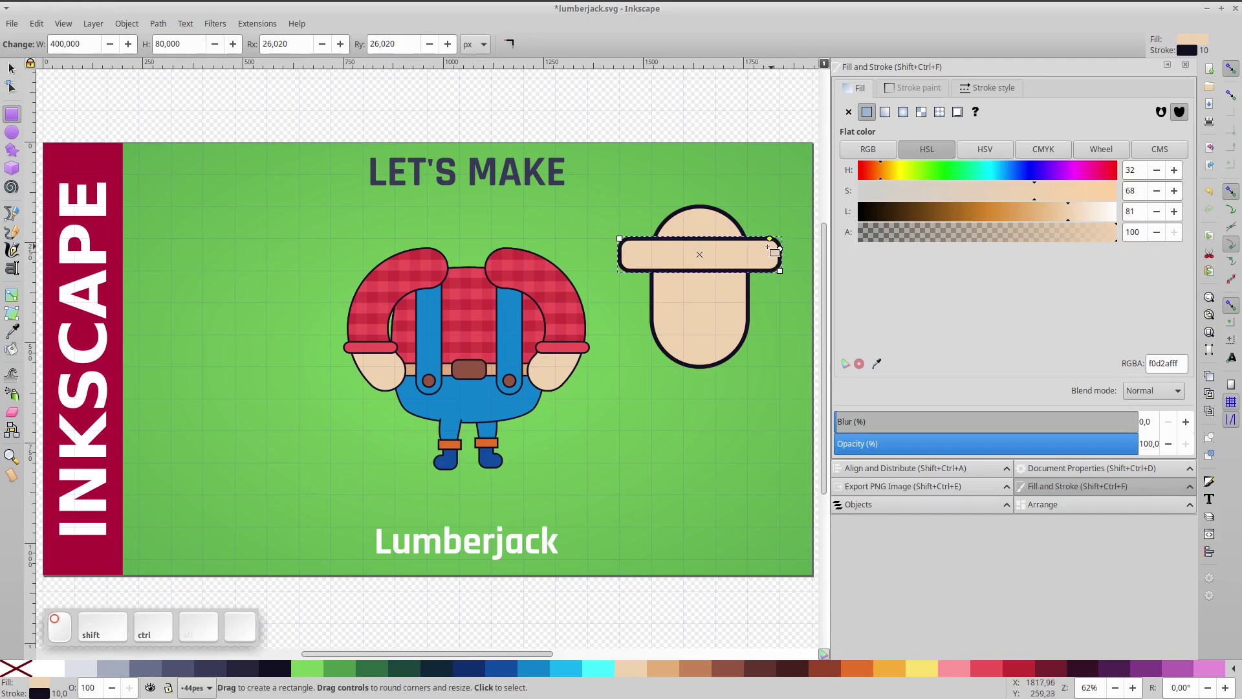
left_click_drag(620, 239, 643, 239)
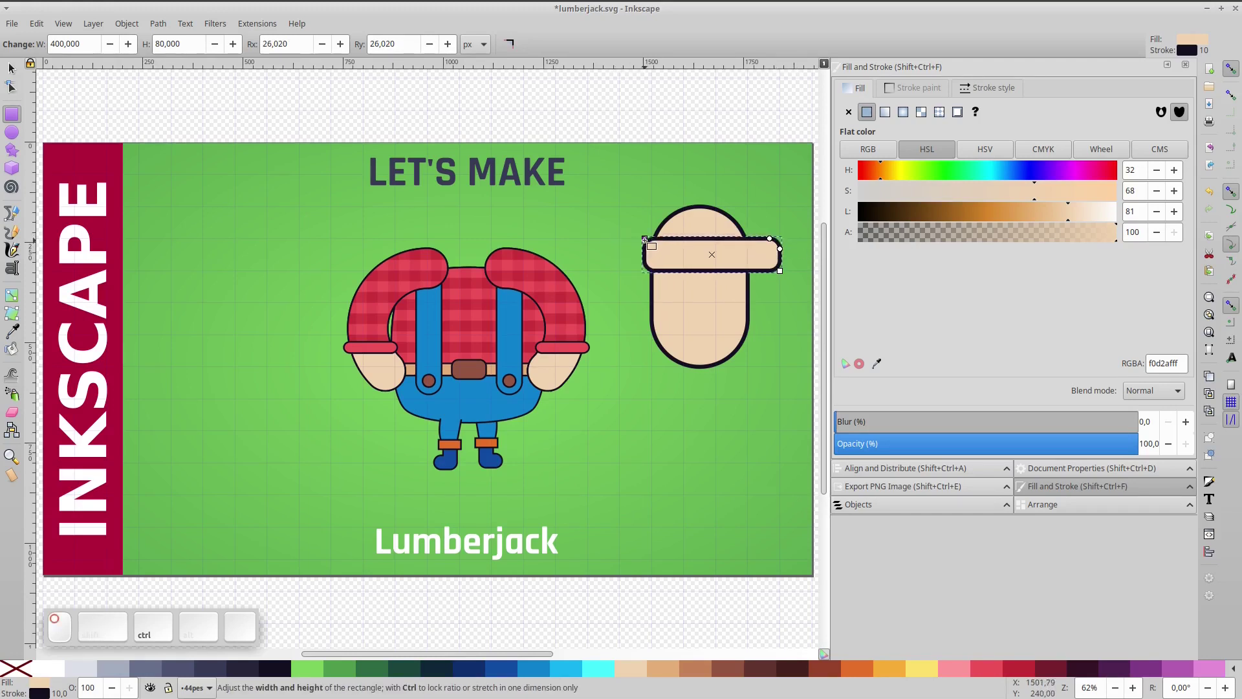
left_click_drag(780, 270, 755, 270)
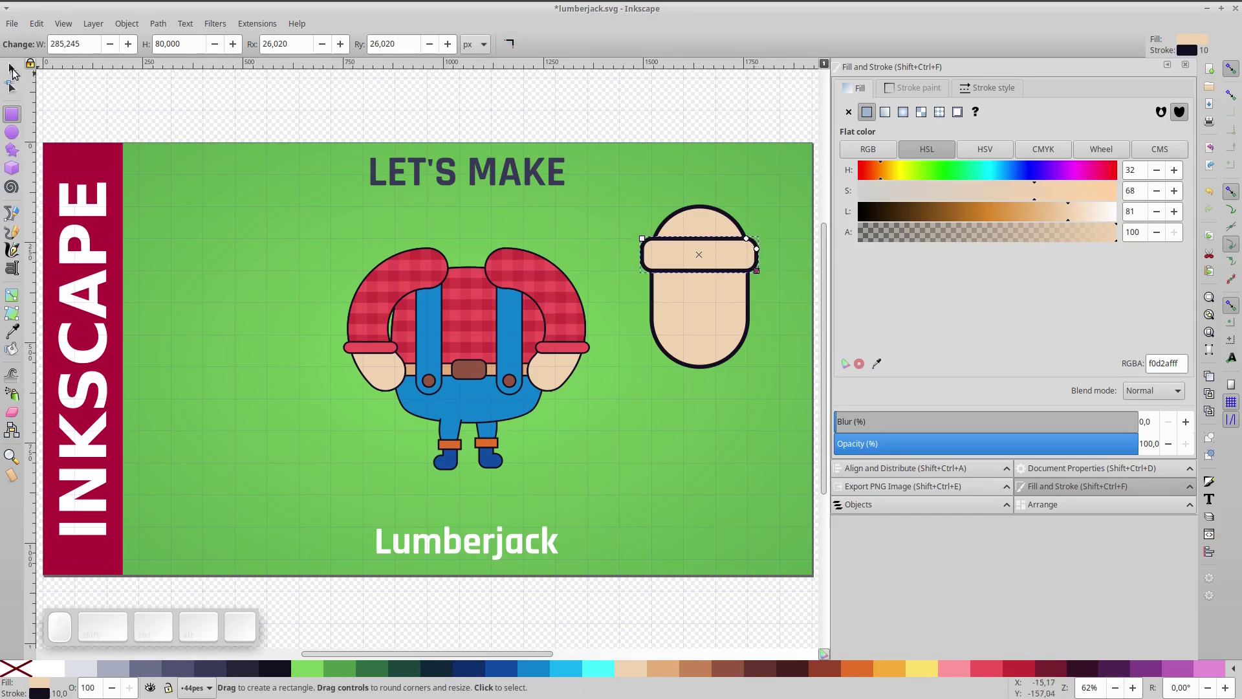
Divide the head shape with a duplicate of the brim, keeping the original brim.
left_click(12, 68)
left_click(719, 224)
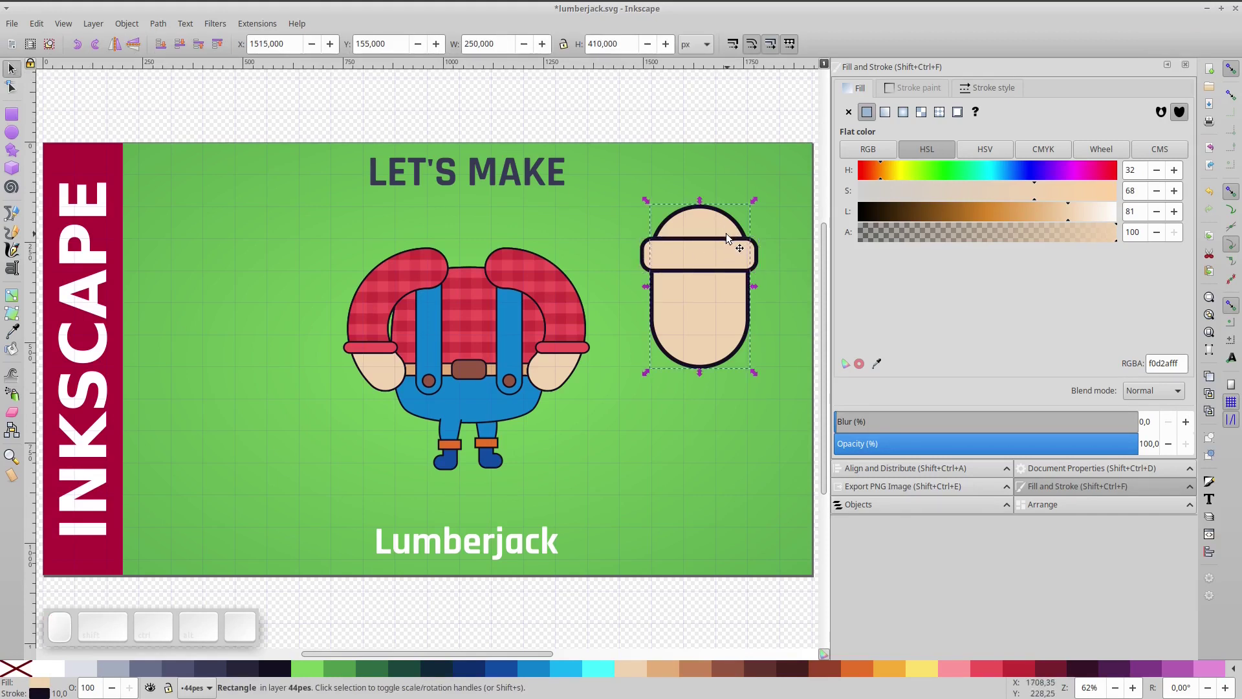
scroll(733, 270, "up", 2)
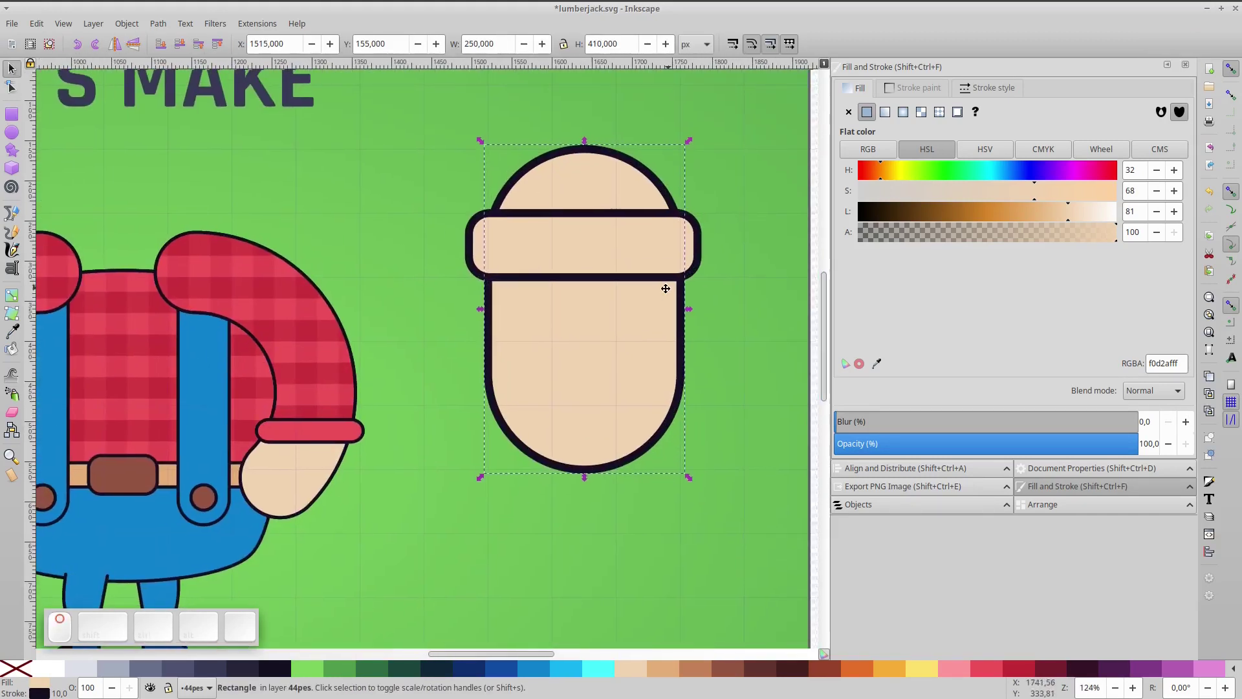
key("Home")
left_click(687, 232, "shift")
key("ctrl+z")
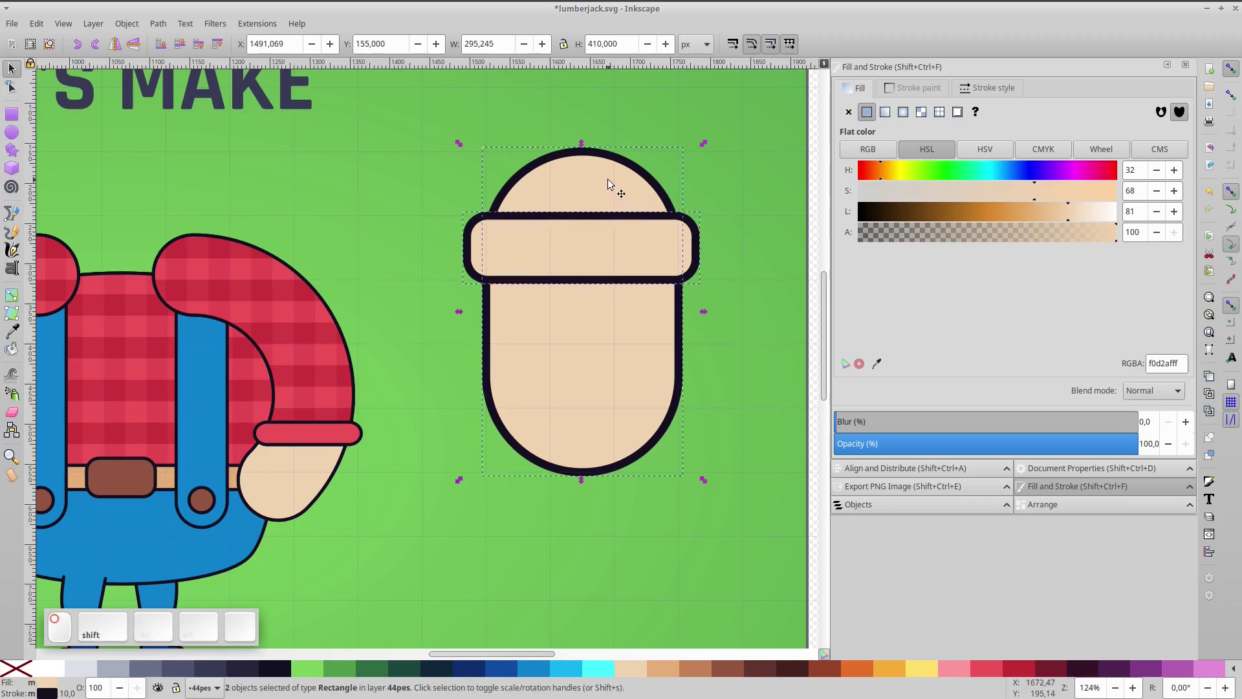
key("ctrl+KP_Divide")
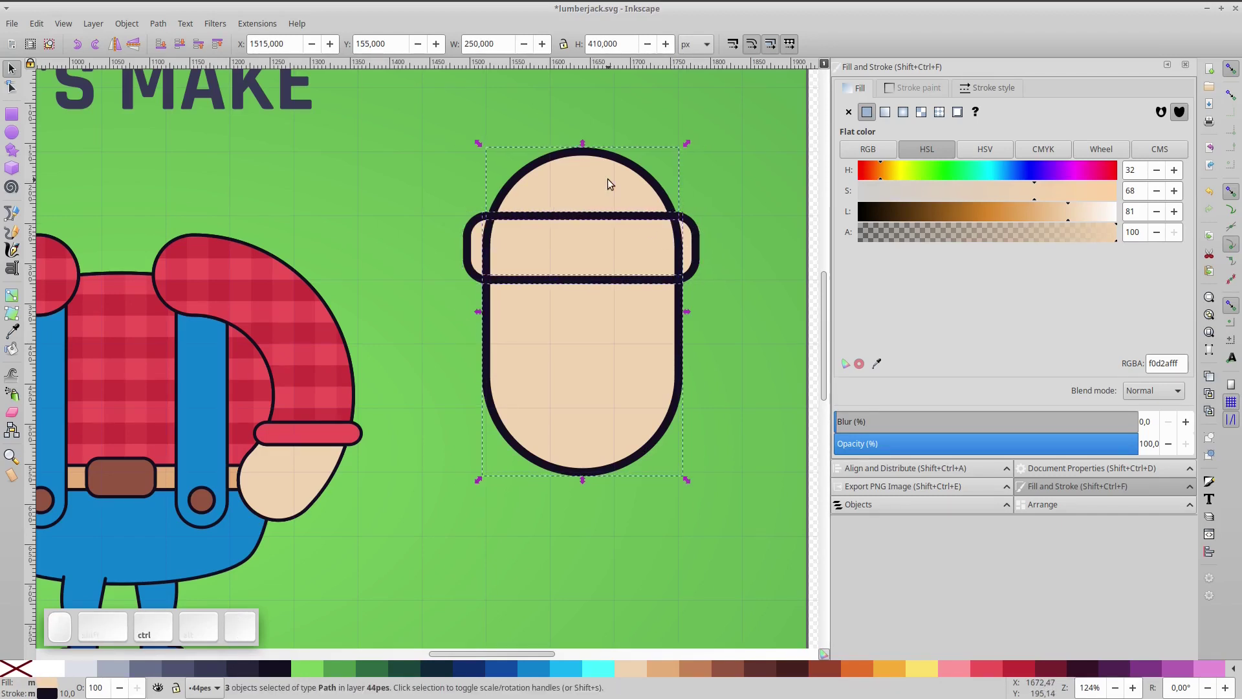
Delete the middle head piece that lies over the brim.
key("Escape")
left_click(571, 223)
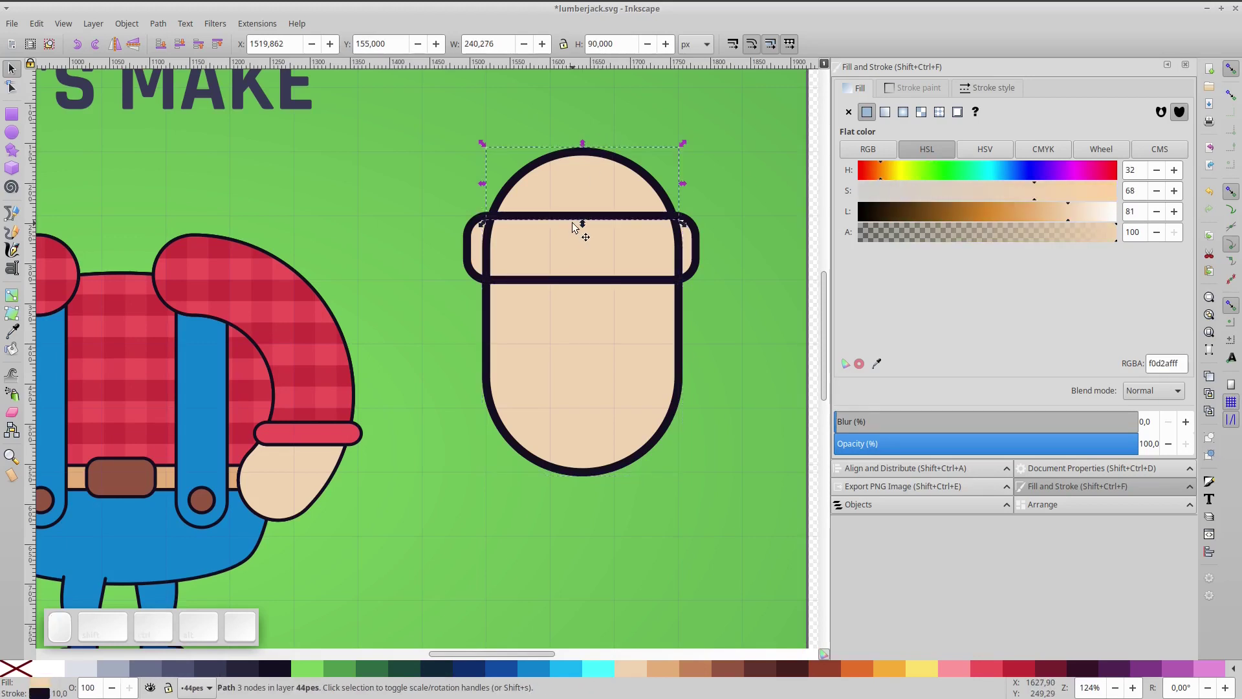
left_click(573, 242)
key("Delete")
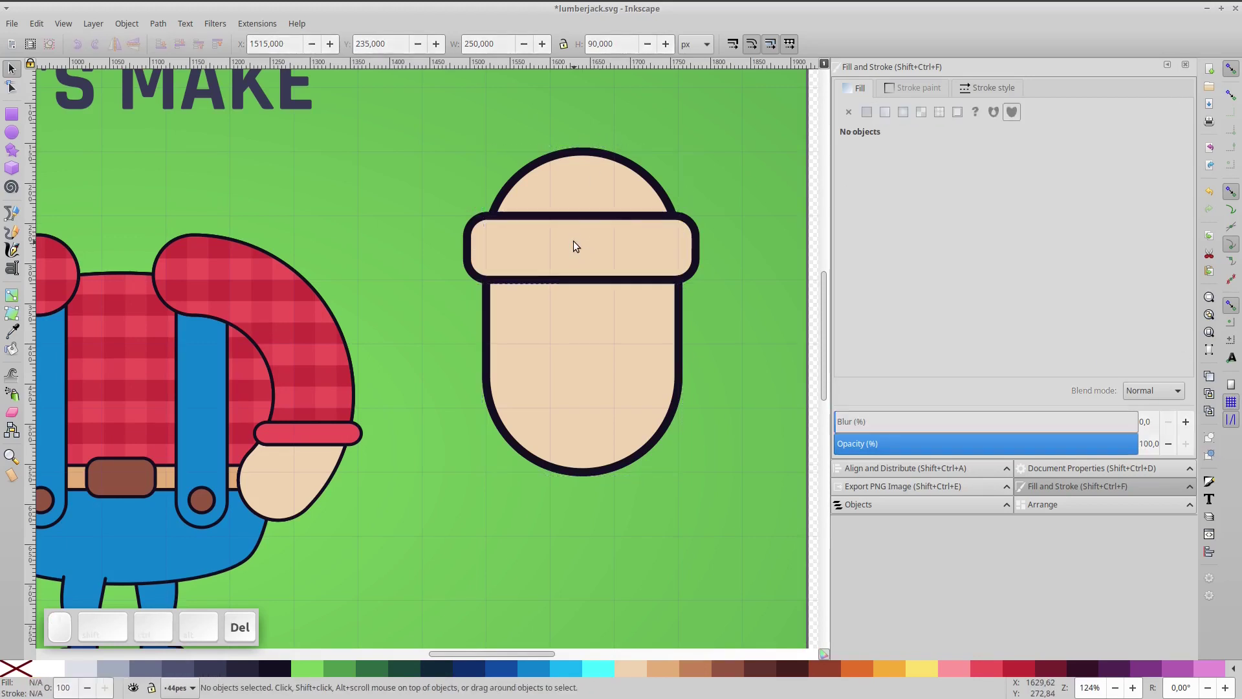
Fill the hat's dome with red #c42c36 and the brim with blue #0e82ce.
left_click(573, 246)
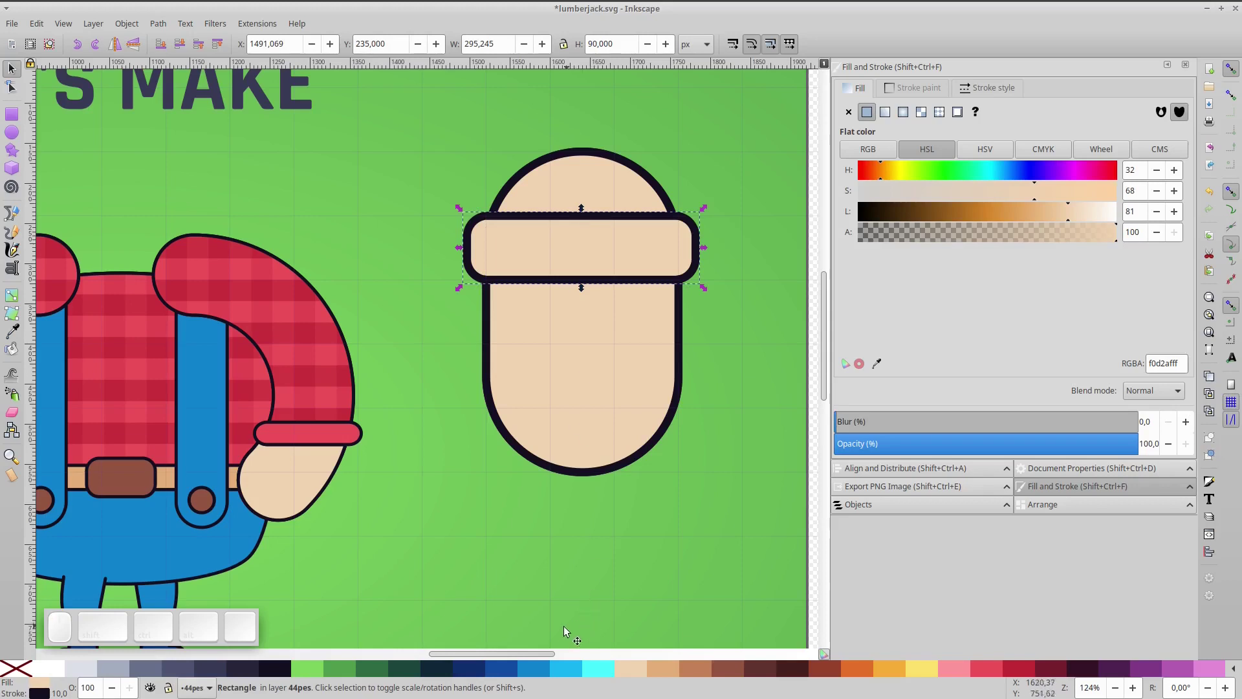
left_click(507, 673)
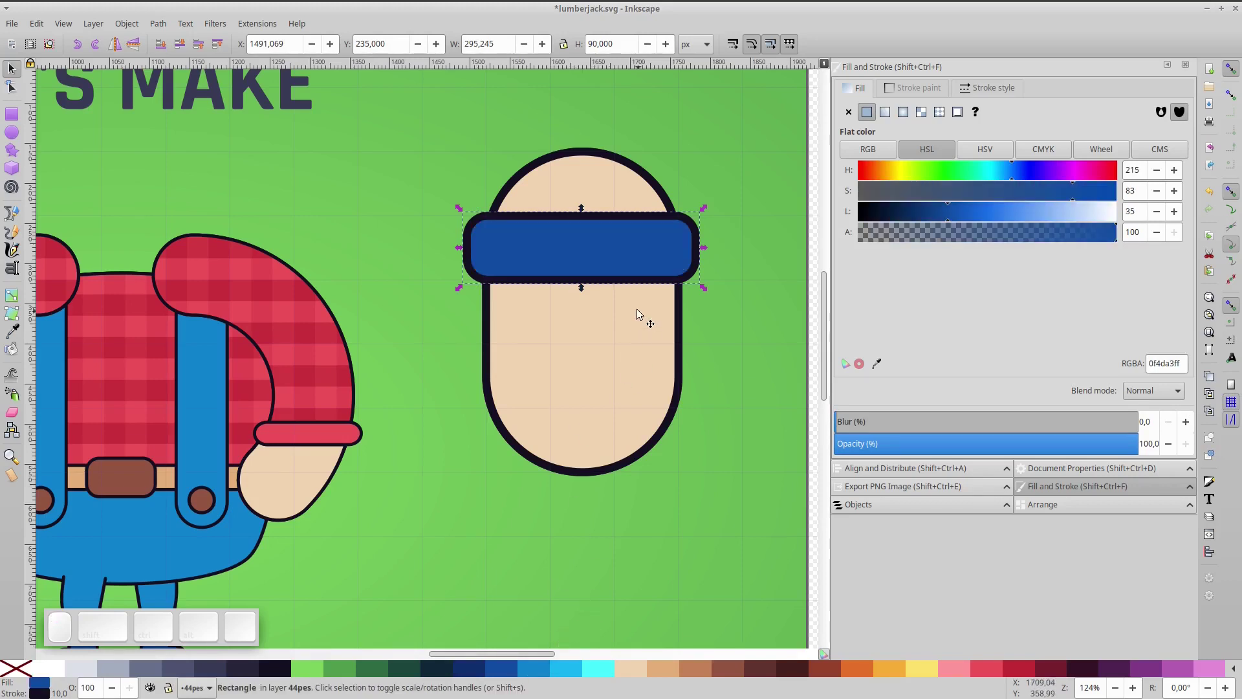
left_click(589, 183)
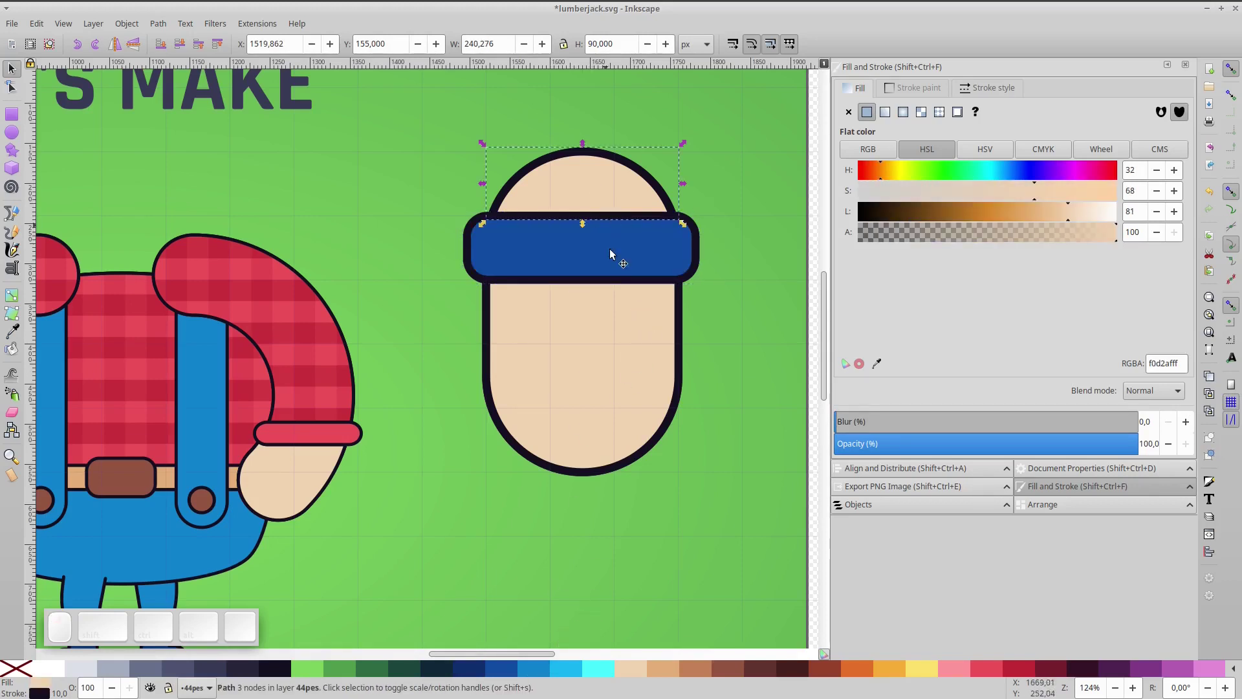
left_click(1011, 667)
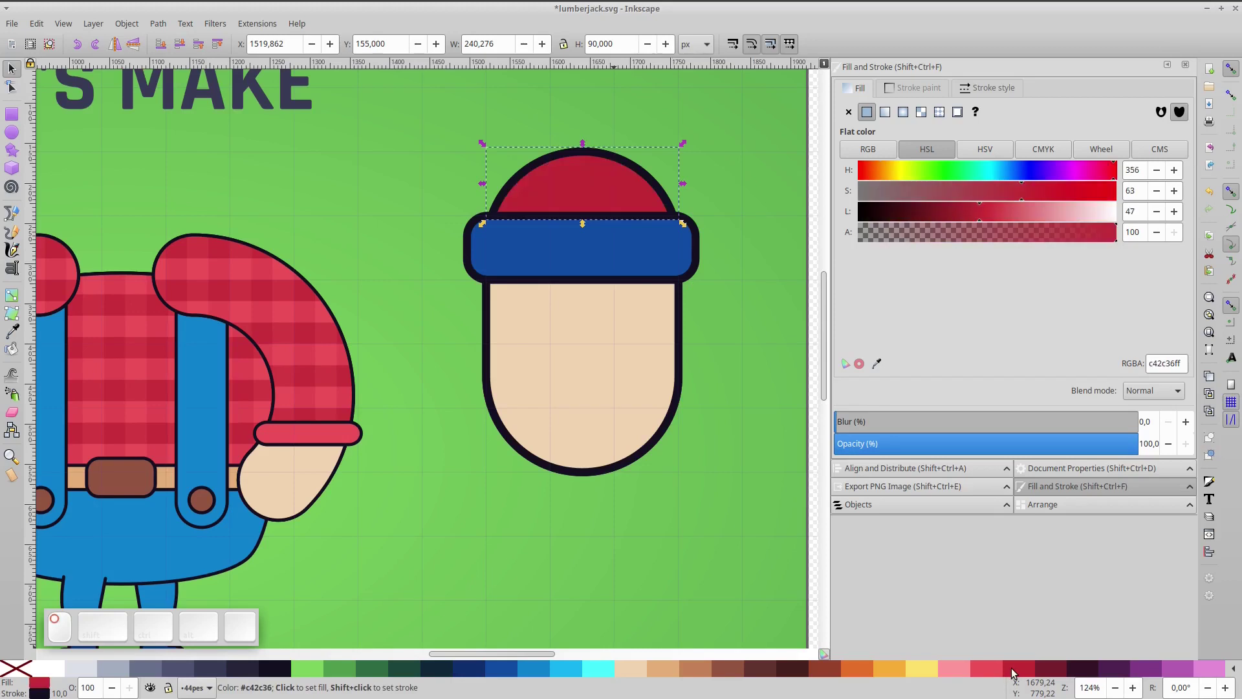
left_click(584, 254)
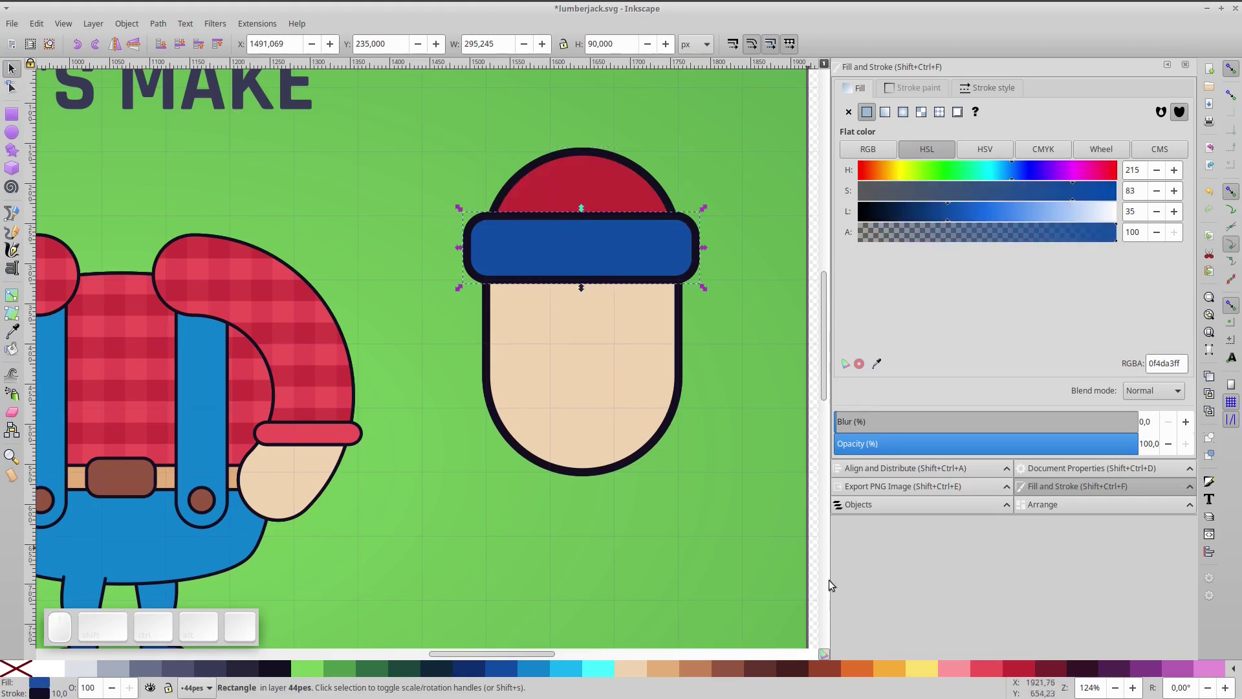
left_click(542, 667)
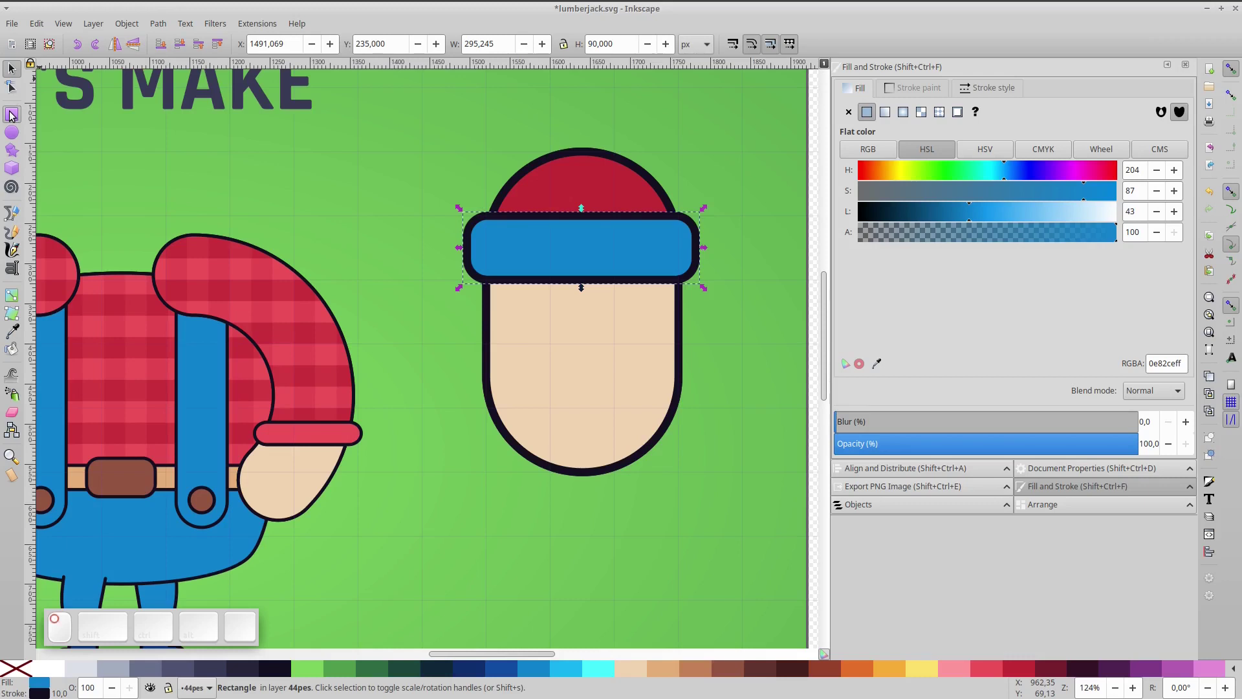
Draw a vertical stripe of about 41 by 152 px across the brim, without stroke and filled light blue #13b2f2.
left_click(12, 115)
left_click_drag(497, 182, 529, 301)
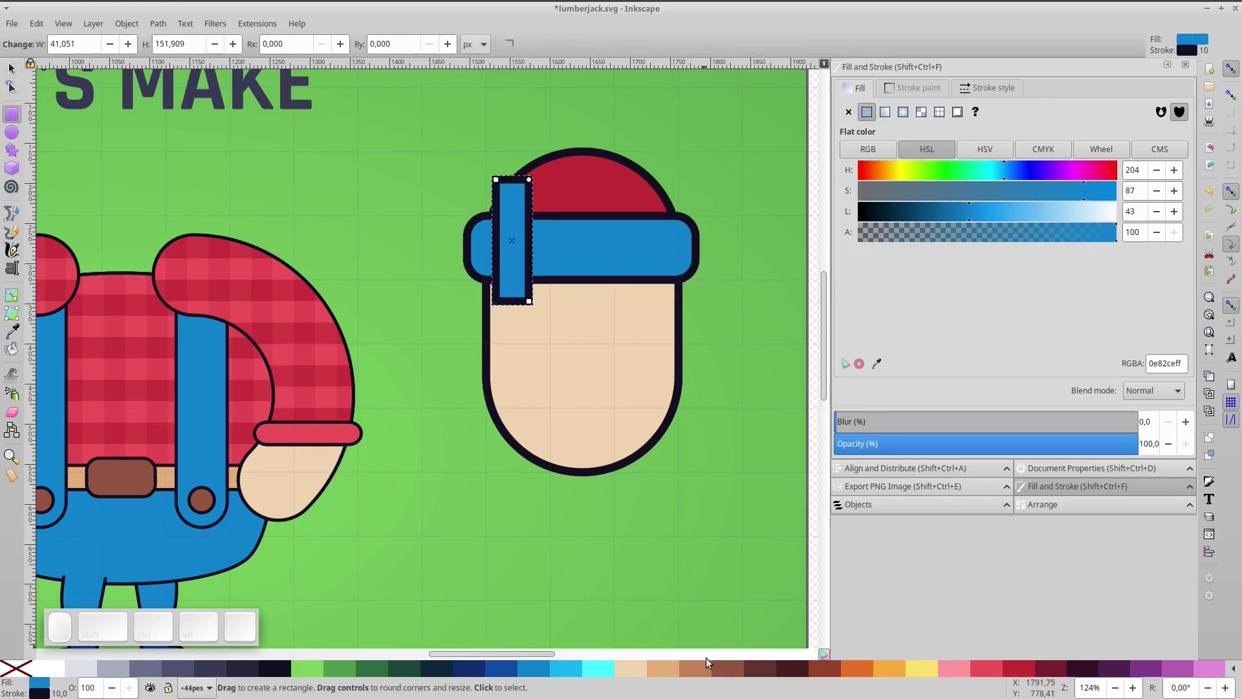
left_click(21, 670, "shift")
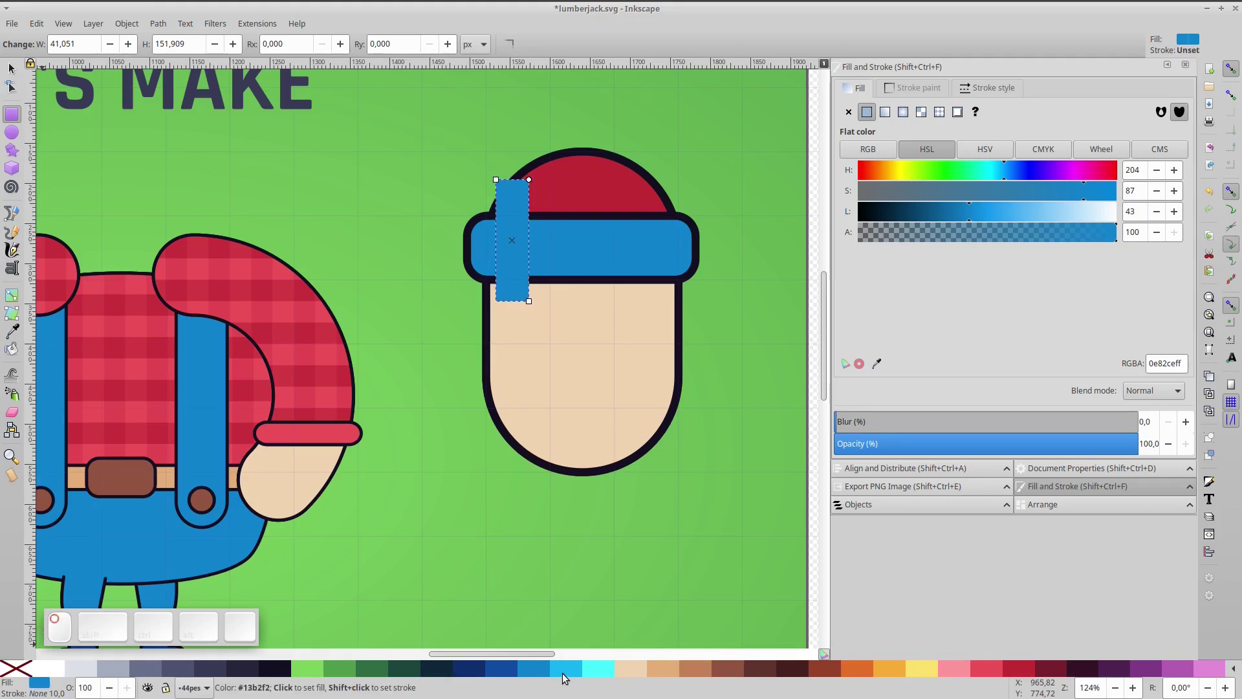
left_click(564, 670)
left_click(11, 68)
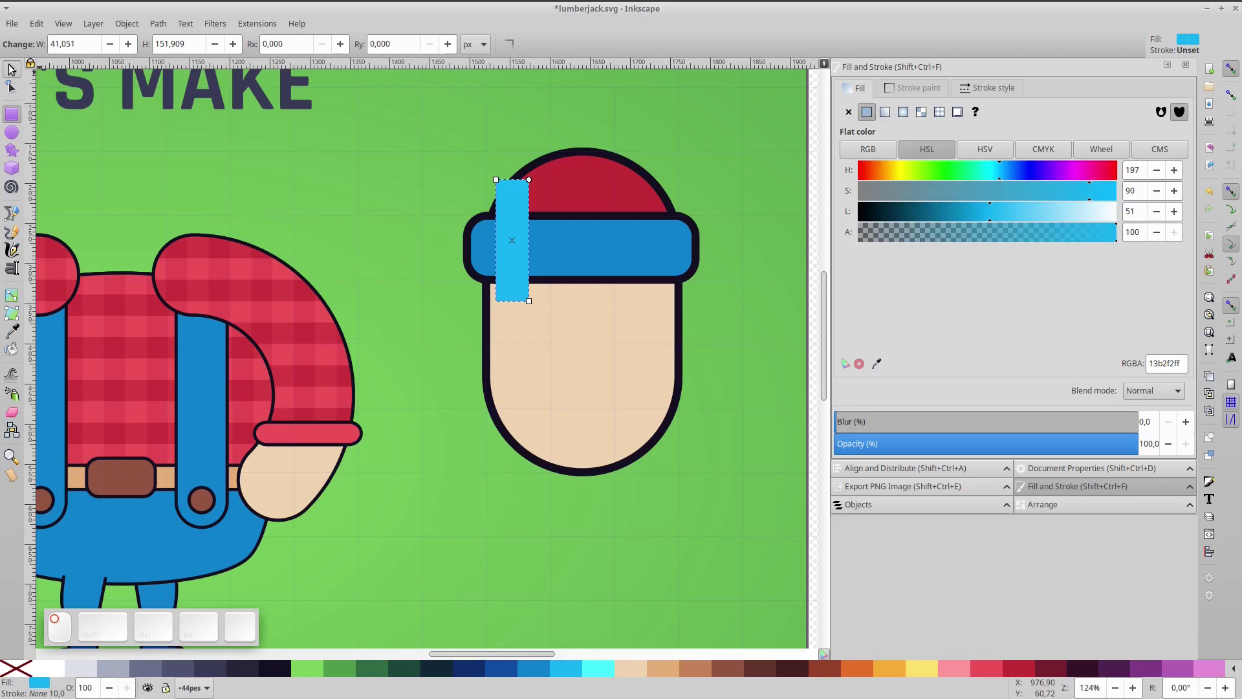
Duplicate the stripe into four spaced across the brim and unite them into one path.
key("ctrl+d")
left_click_drag(517, 280, 700, 276)
key("ctrl+d")
left_click(630, 265, "shift")
left_click(579, 263, "shift")
left_click(514, 262, "shift")
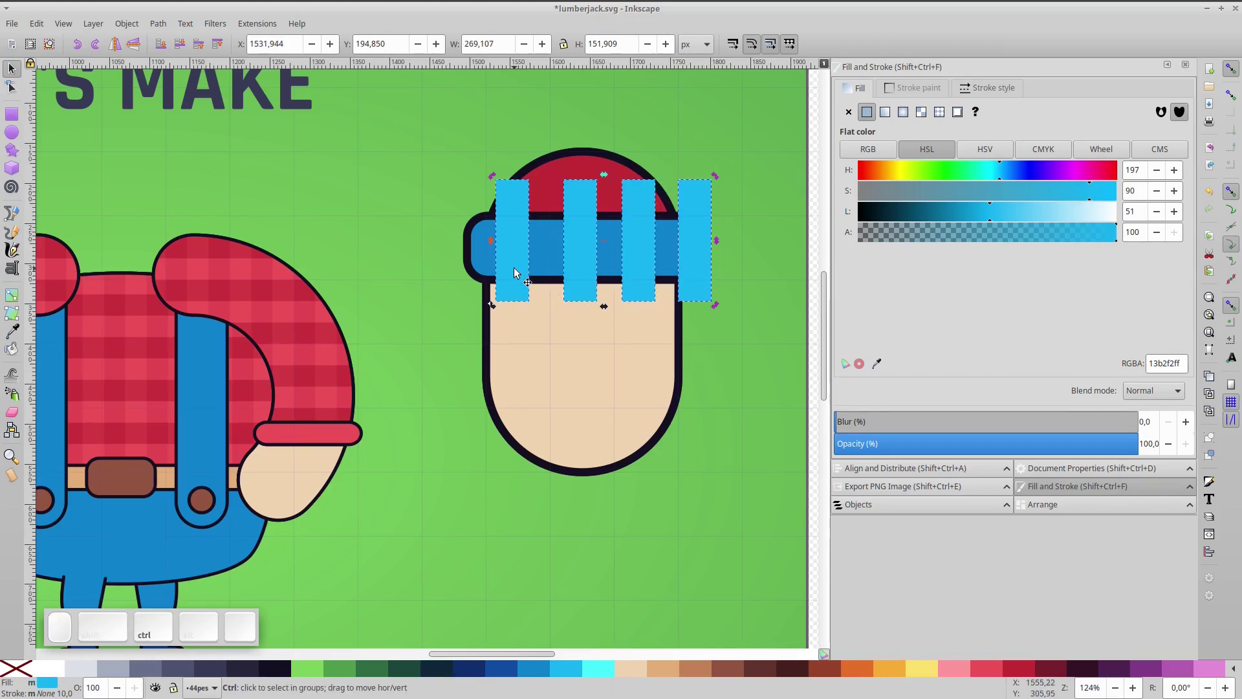
key("ctrl+KP_Add")
Intersect the united stripes with a duplicate of the brim raised to the top.
left_click(551, 258)
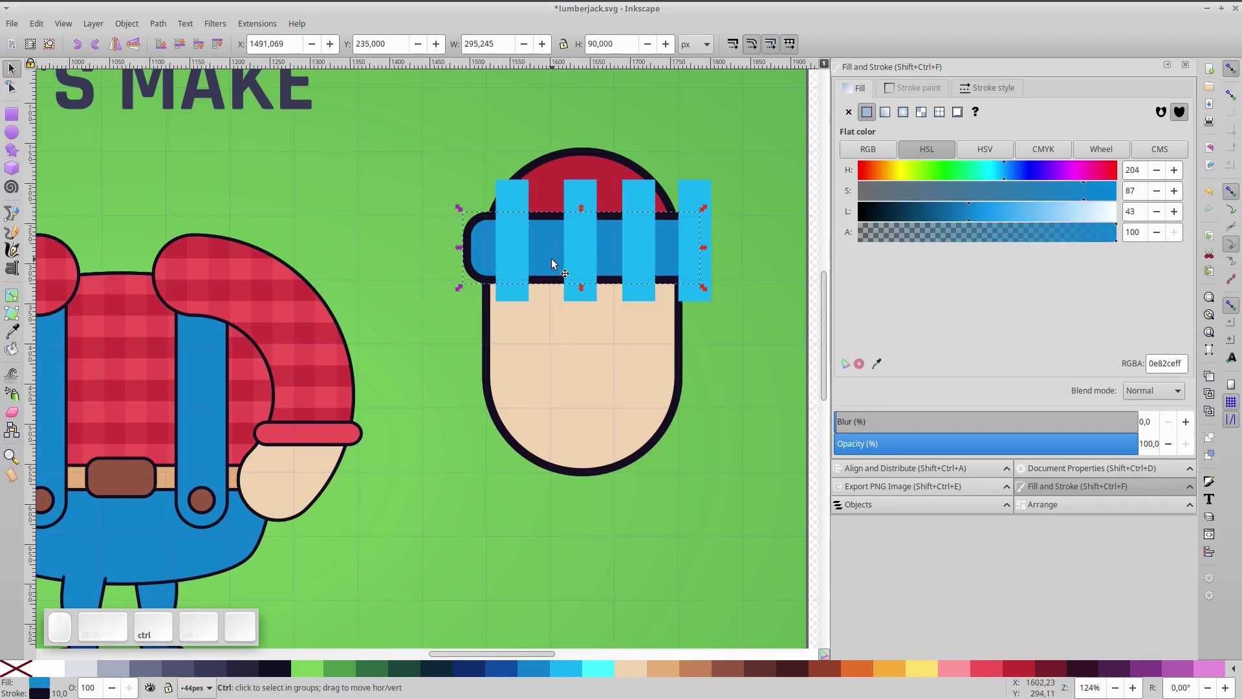
key("Home")
left_click(578, 200, "shift")
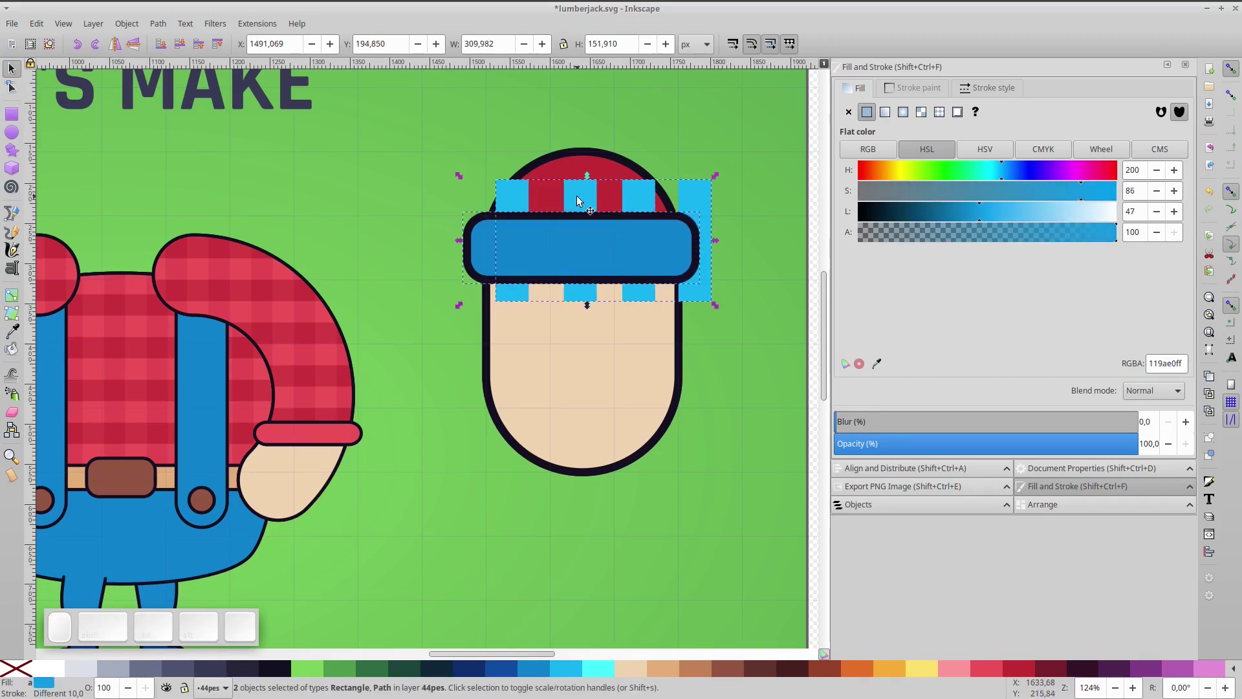
key("ctrl+KP_Multiply")
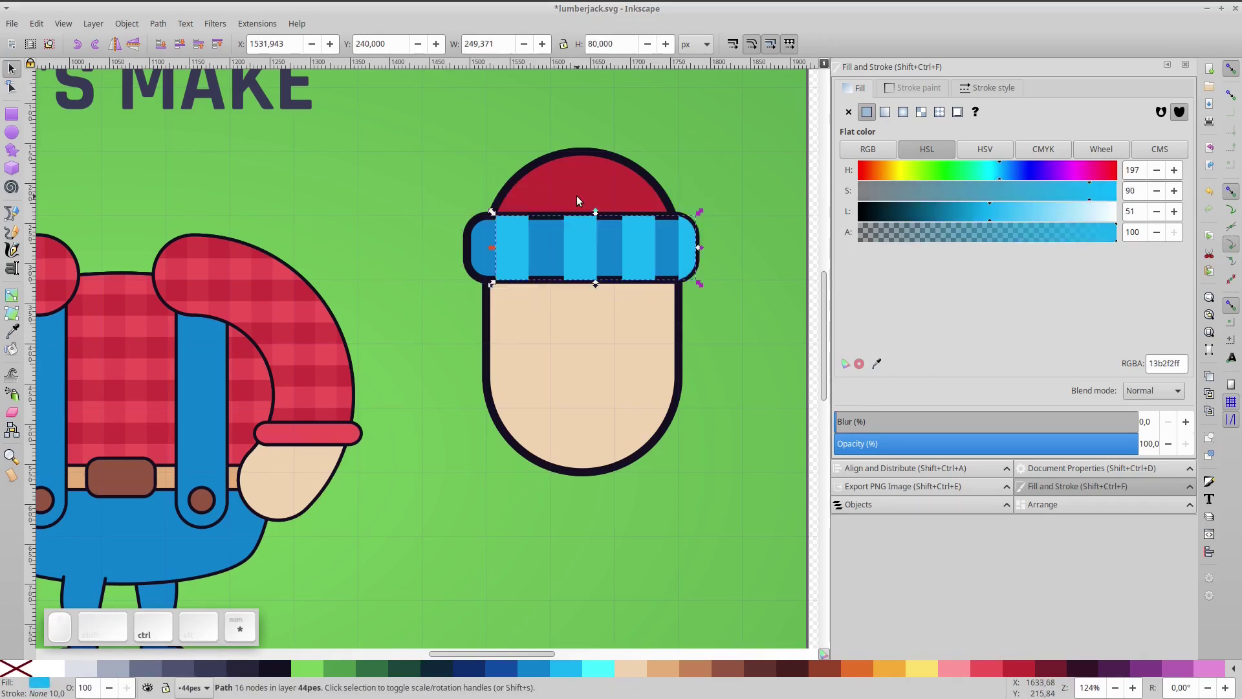
Duplicate the brim, raise the copy above the stripes and remove its fill so that it serves as the outline.
left_click(479, 244)
key("Home")
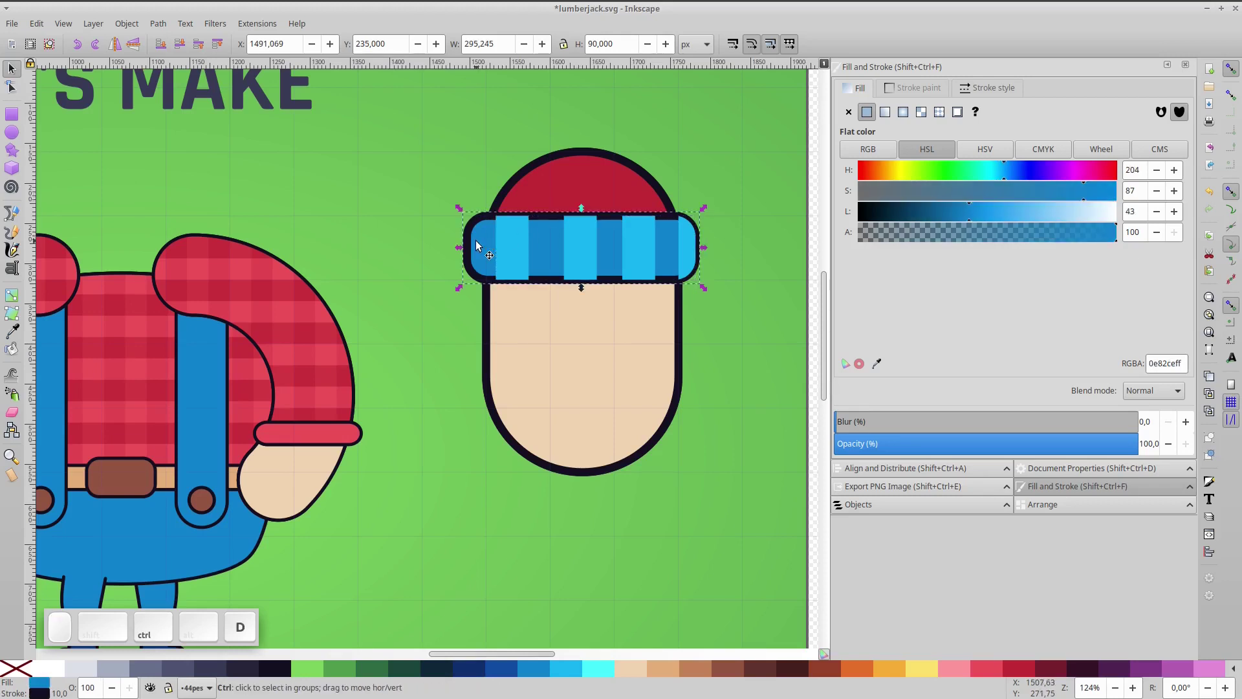
left_click(12, 670)
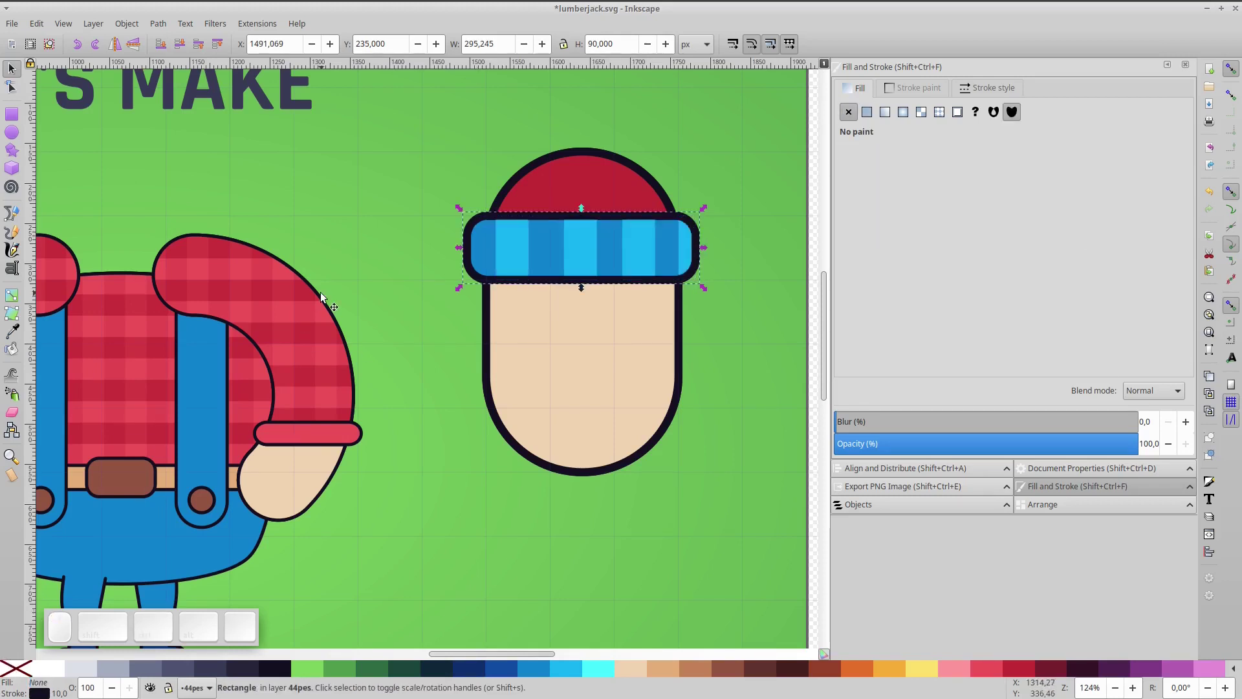
Recolour the brim stripes dark blue #0f4da3 and save the drawing.
left_click(520, 245)
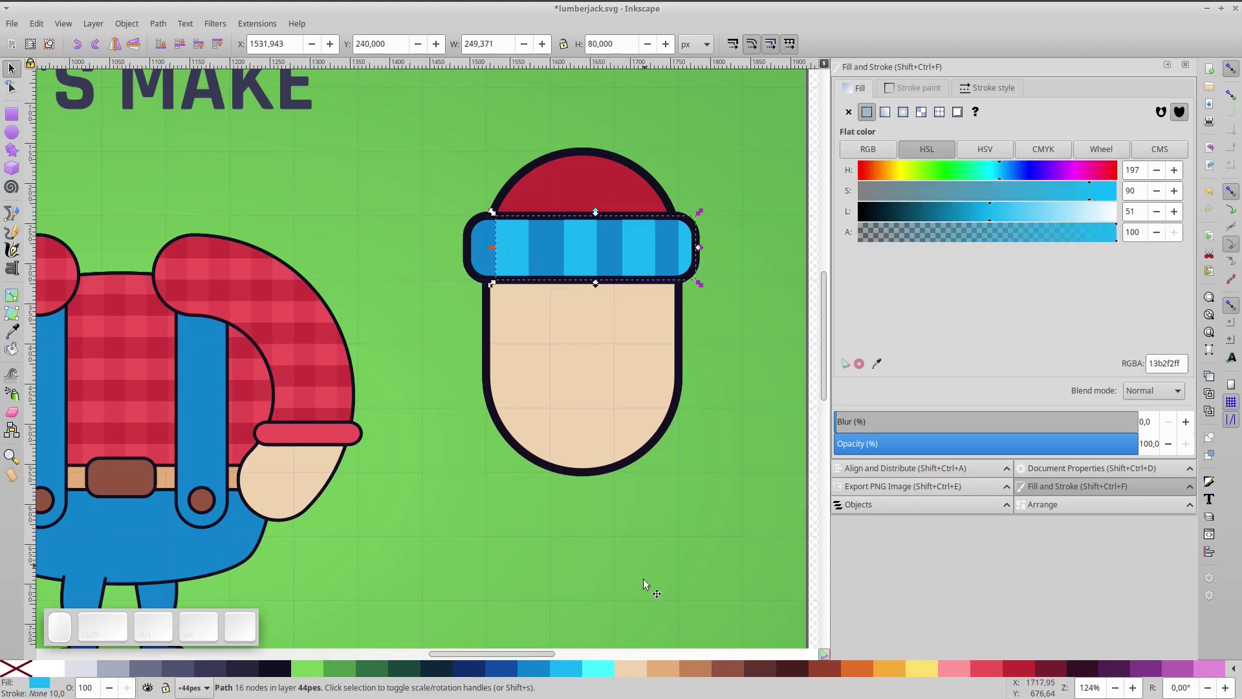
left_click(496, 671)
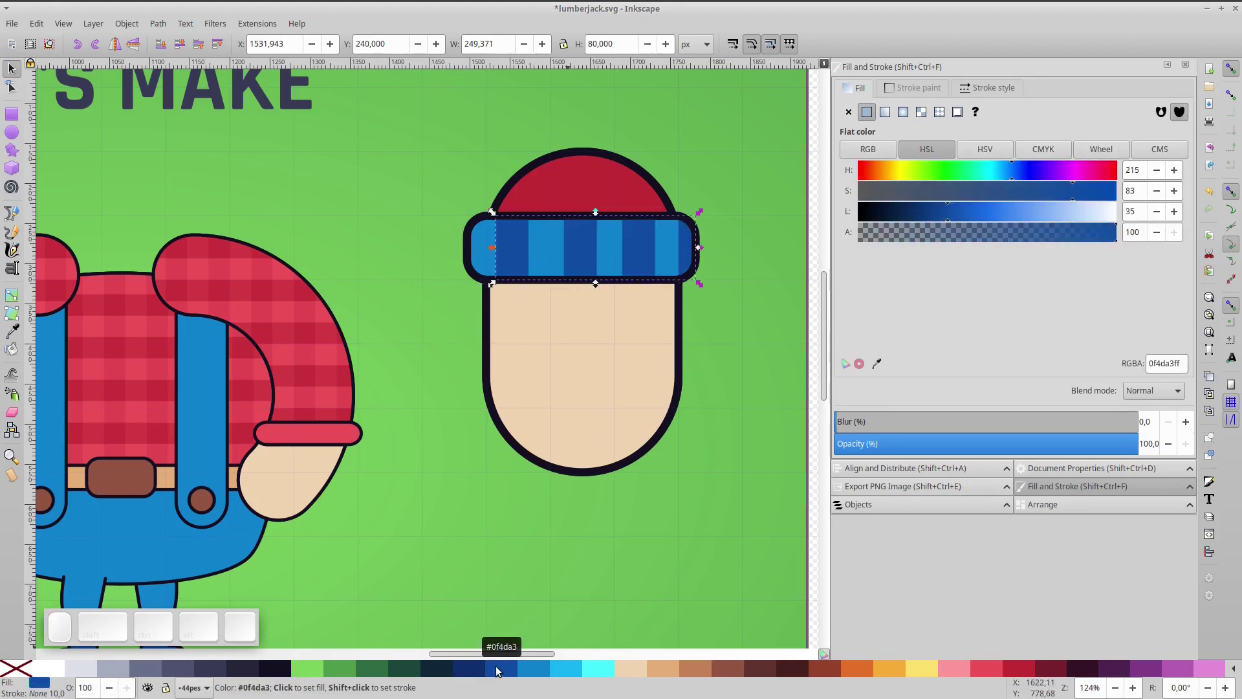
left_click(394, 173)
key("ctrl+s")
Draw a rounded rectangle about 179 by 336 px with corner radii of about 62 px over the hat and face.
left_click(584, 374)
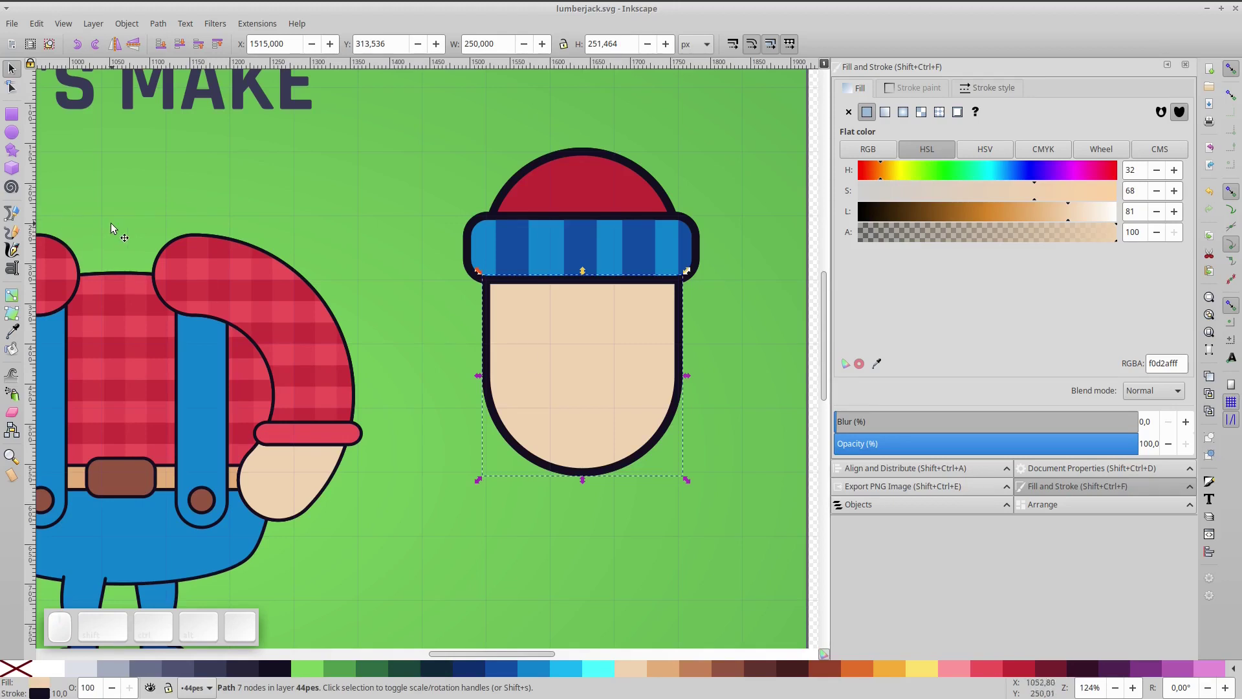
left_click(13, 115)
left_click_drag(517, 141, 650, 382)
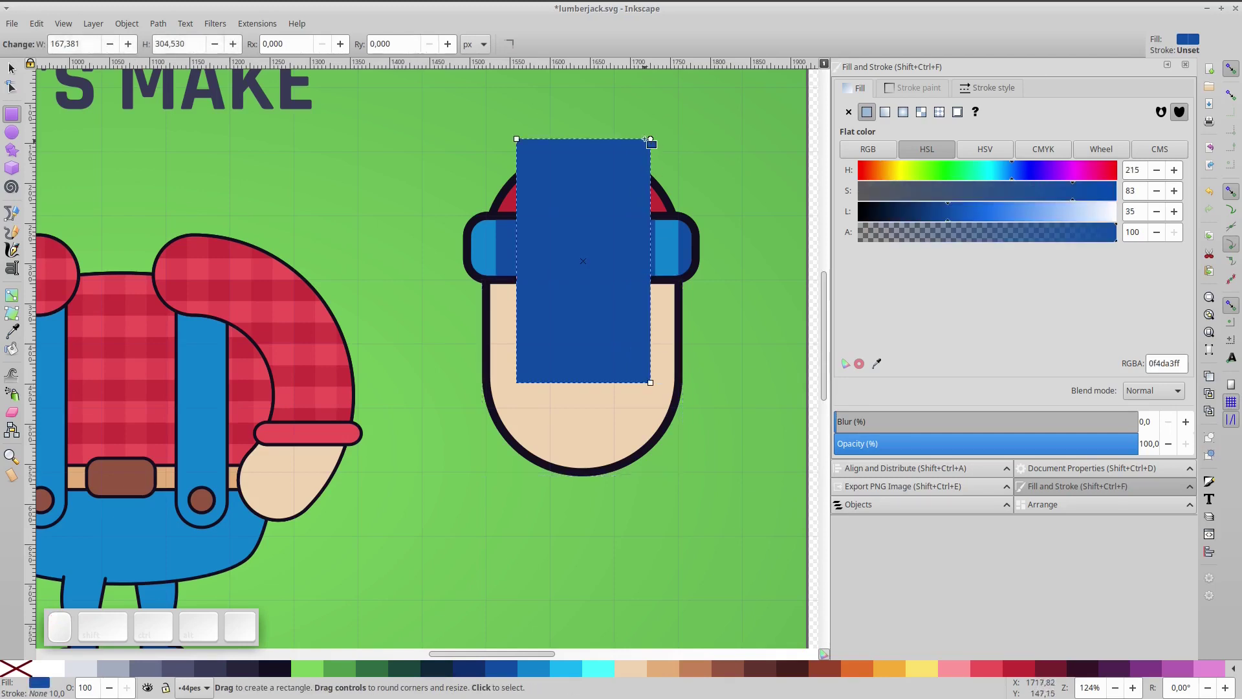
left_click_drag(650, 138, 660, 188)
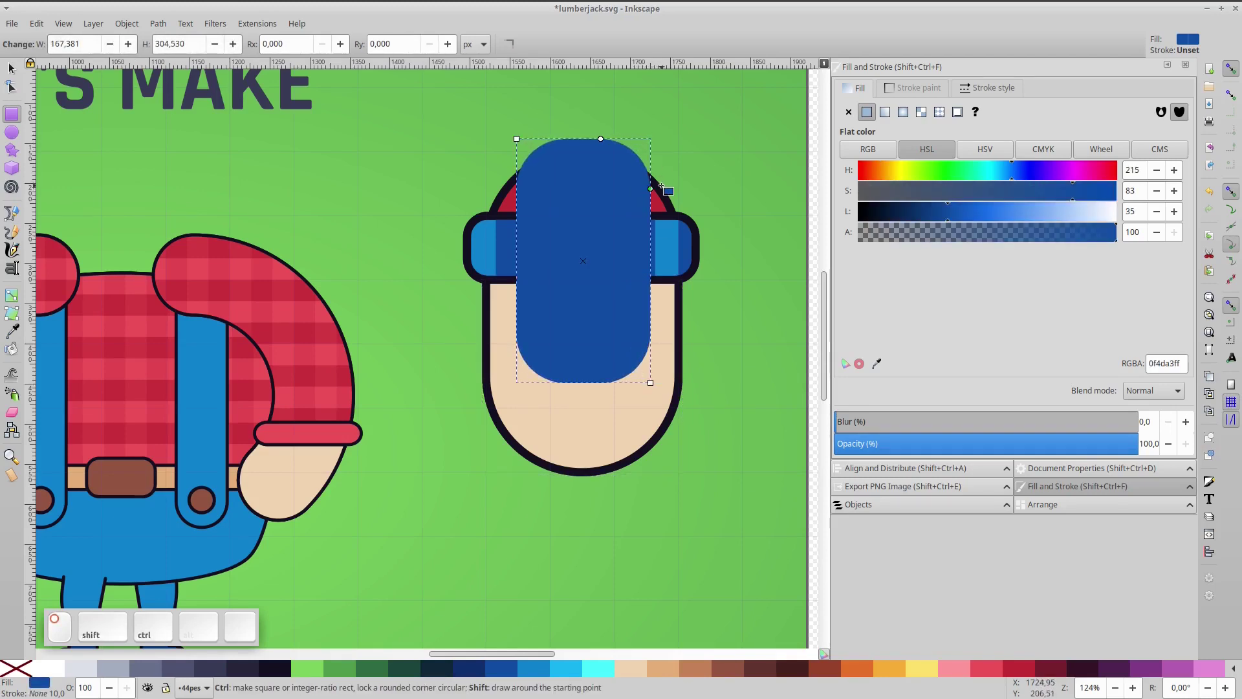
left_click_drag(650, 383, 650, 408)
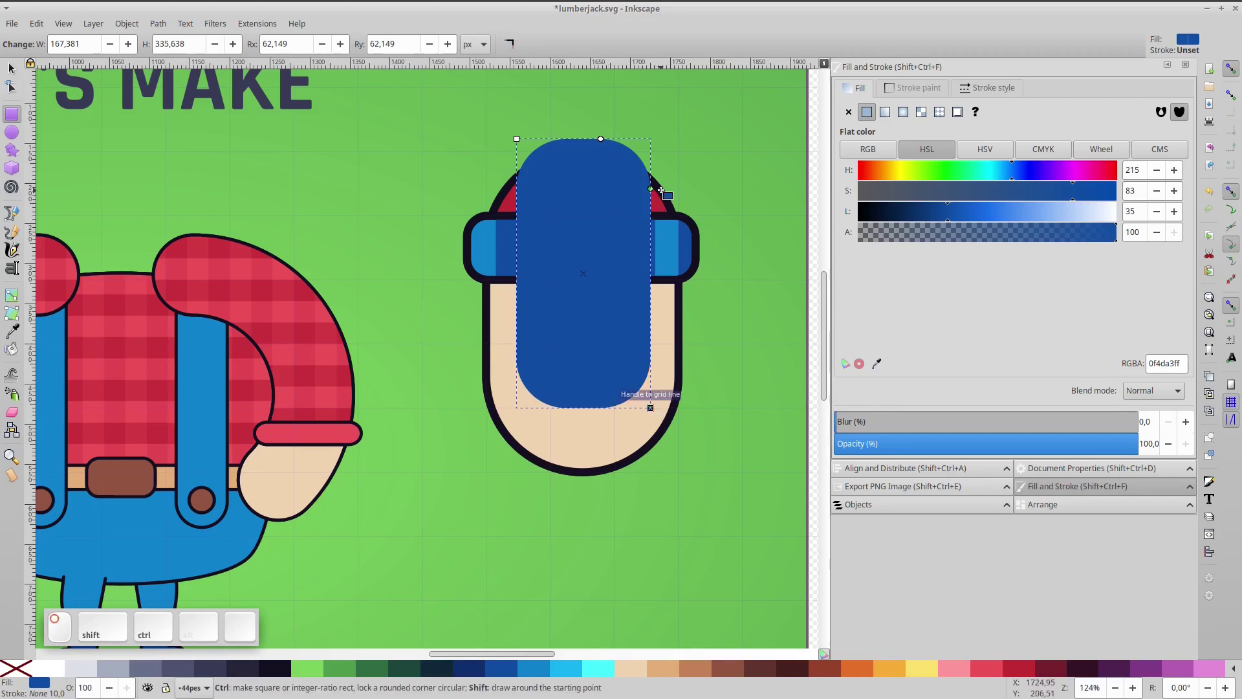
left_click_drag(516, 138, 506, 139)
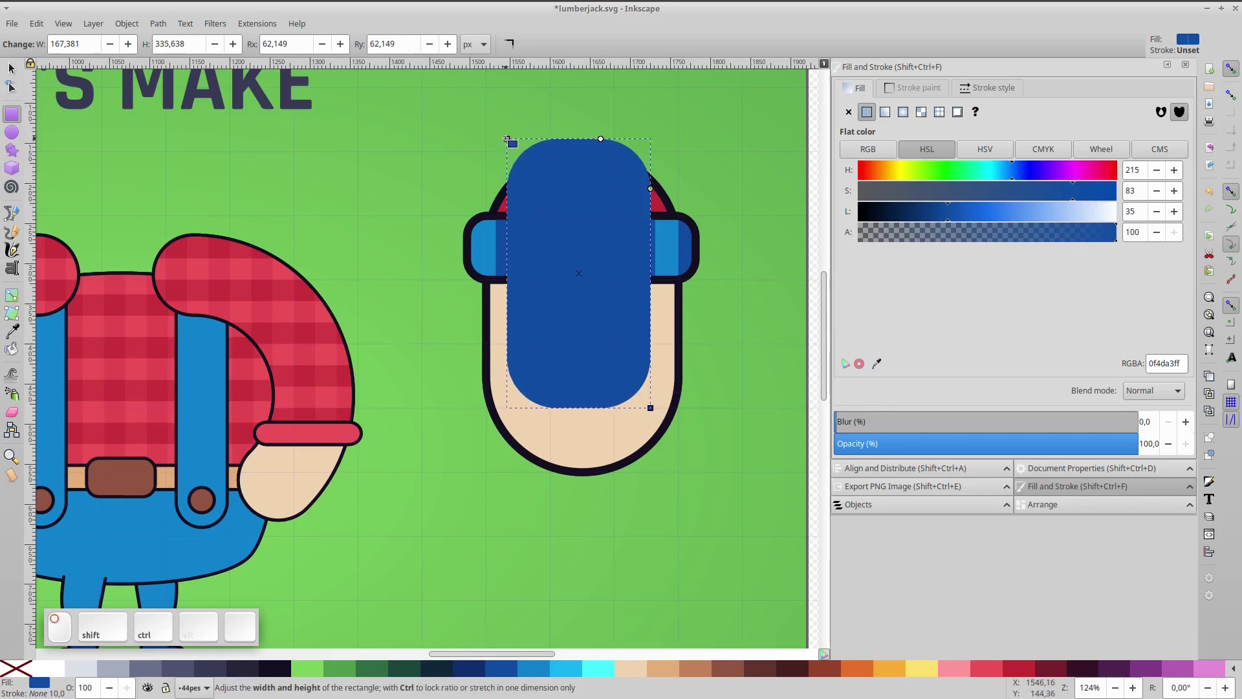
Centre the rounded rectangle horizontally on the face shape.
left_click(608, 442, "shift")
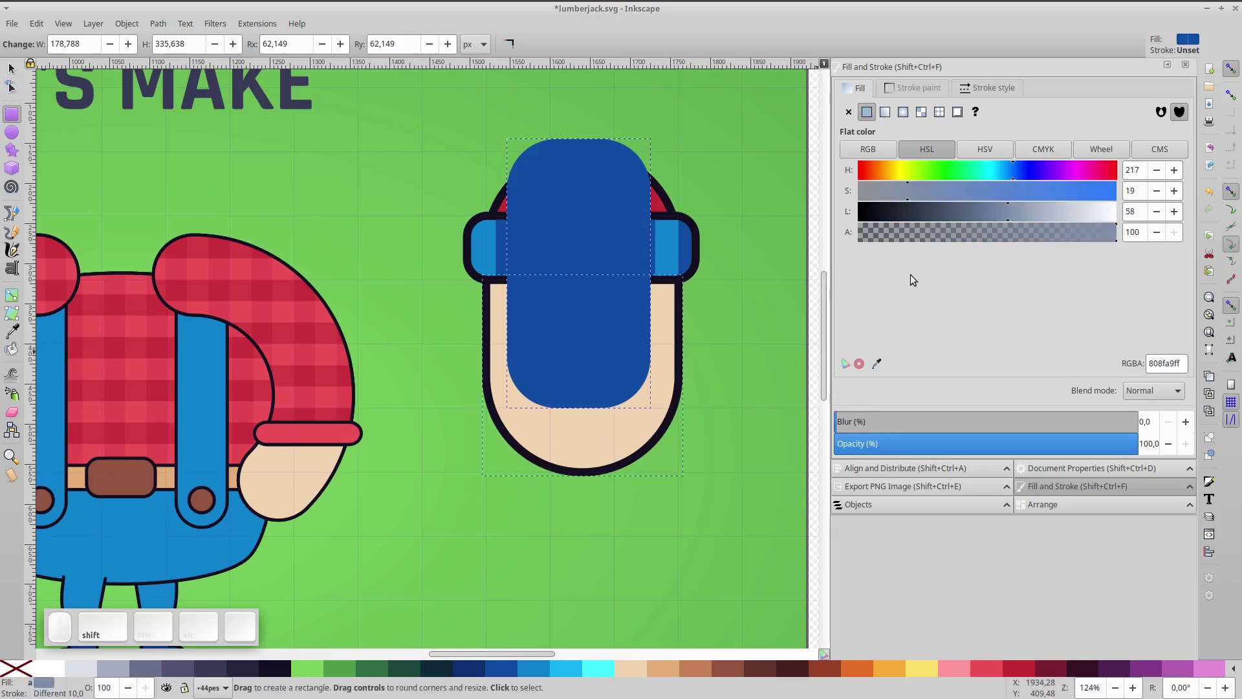
left_click(859, 468)
left_click(1126, 152)
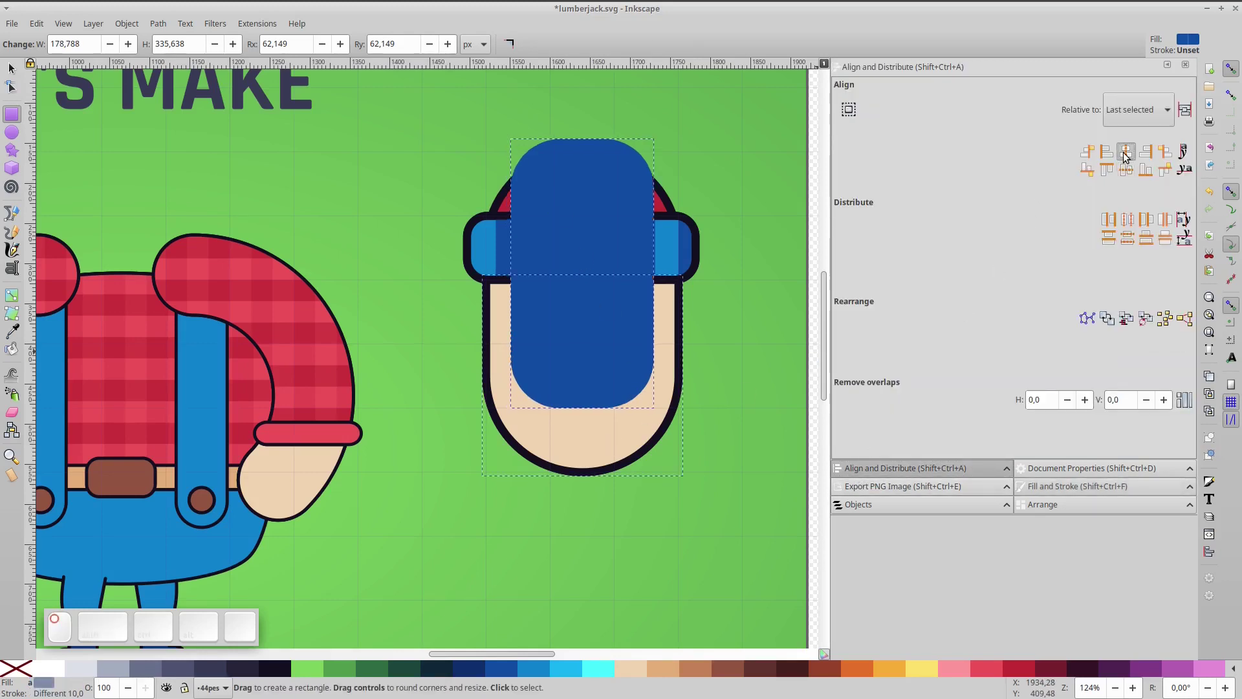
Duplicate the face and subtract the rounded rectangle from the copy to form the beard.
left_click(585, 452)
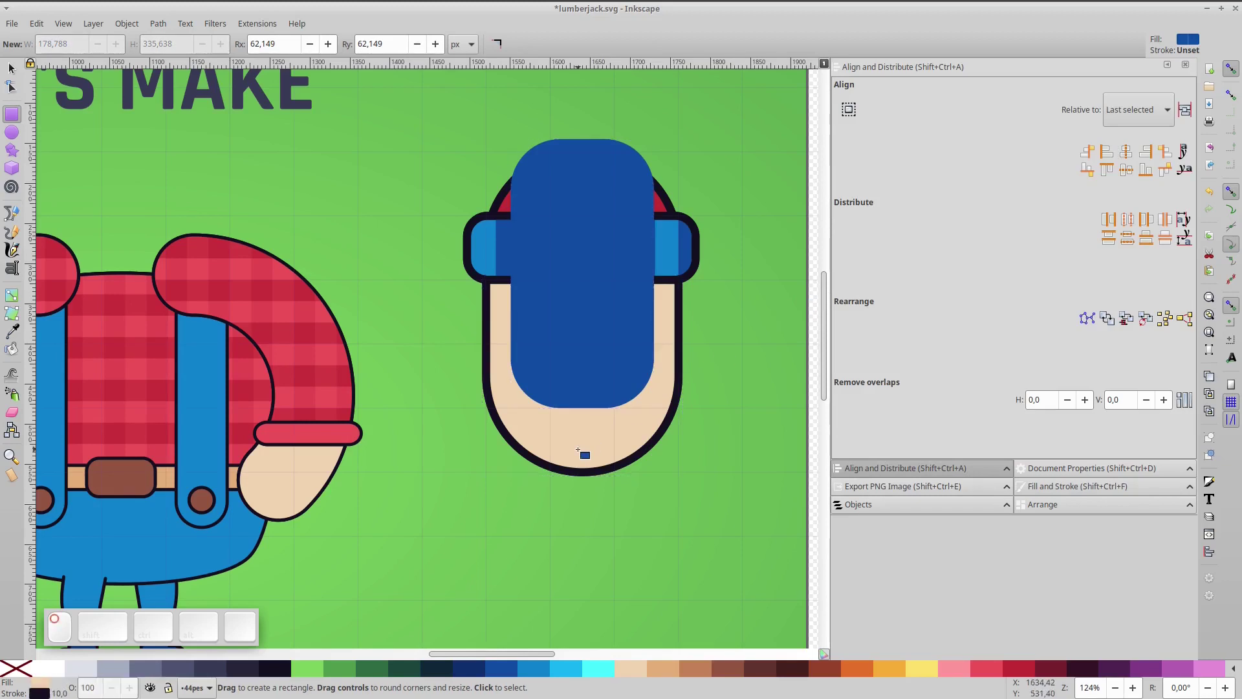
left_click(10, 72)
left_click(589, 421)
left_click(596, 206)
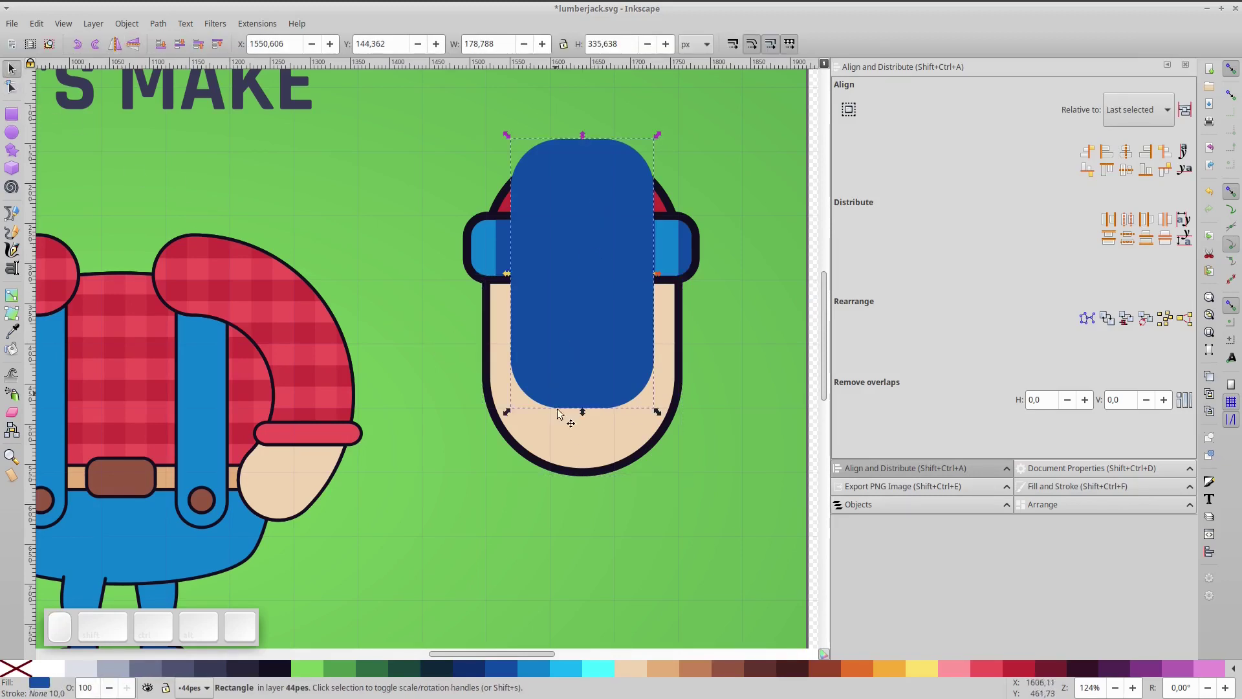
left_click(573, 446, "shift")
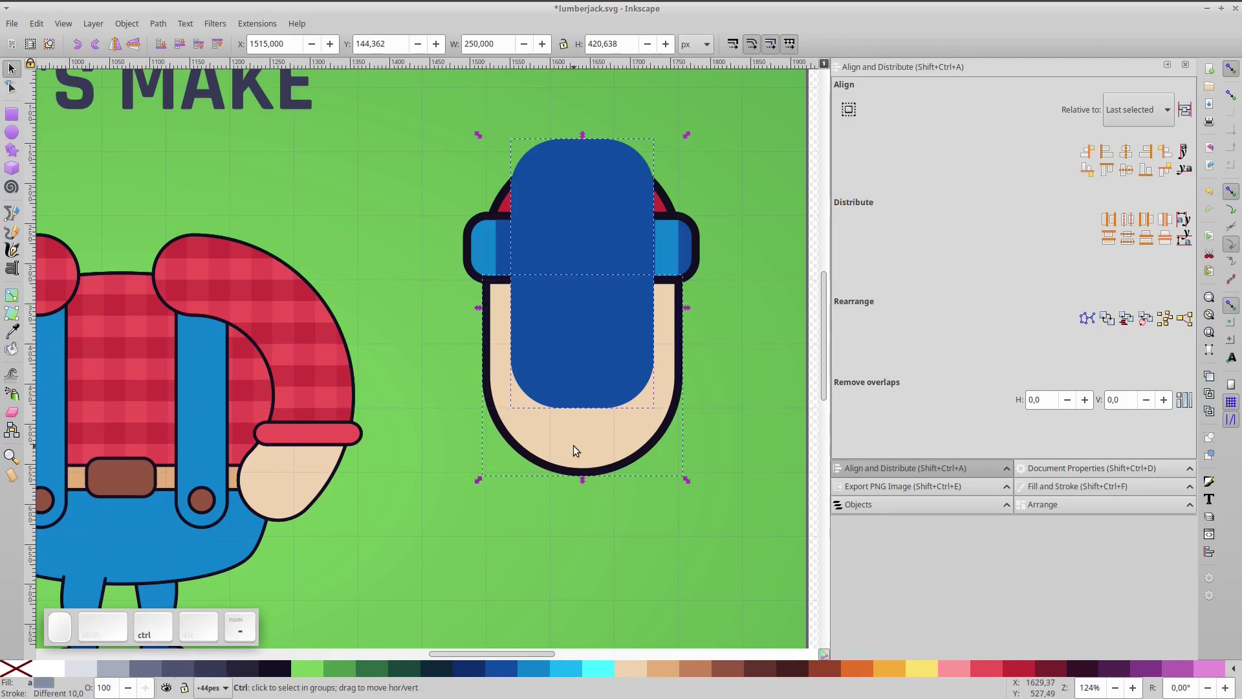
key("ctrl+minus")
Fill the beard with brown #945542 and raise the two lower nodes of its inner edge.
left_click(574, 445)
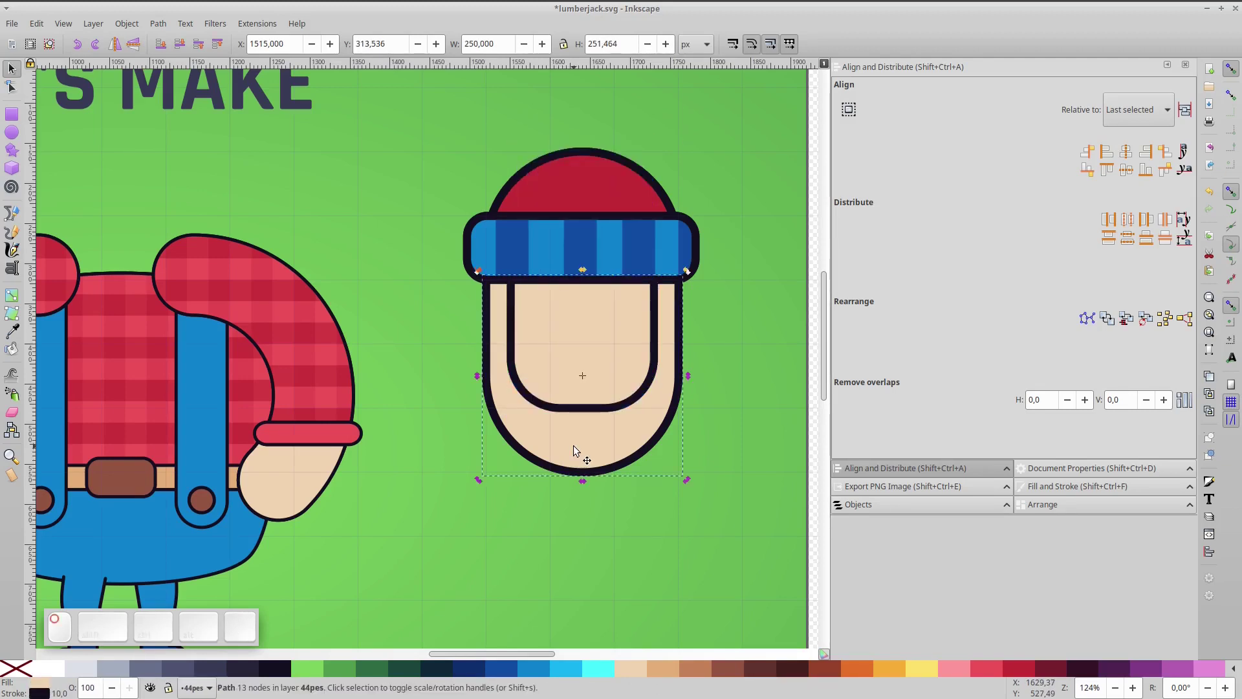
left_click(766, 671)
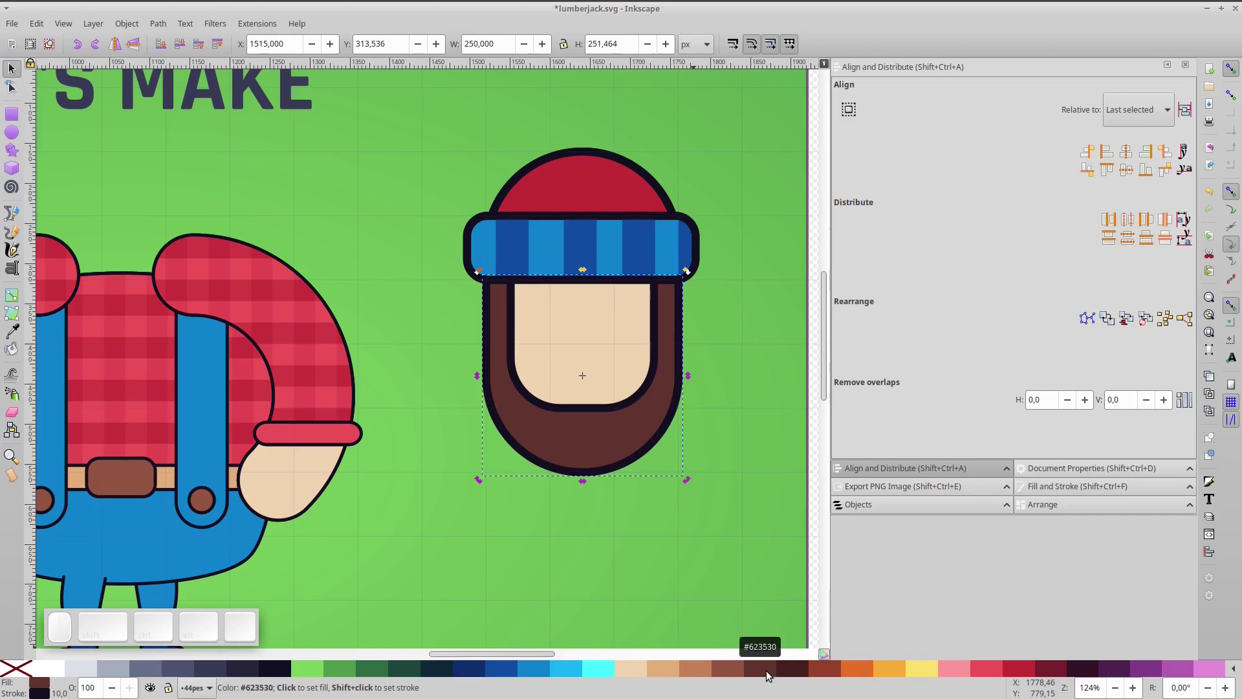
left_click(720, 669)
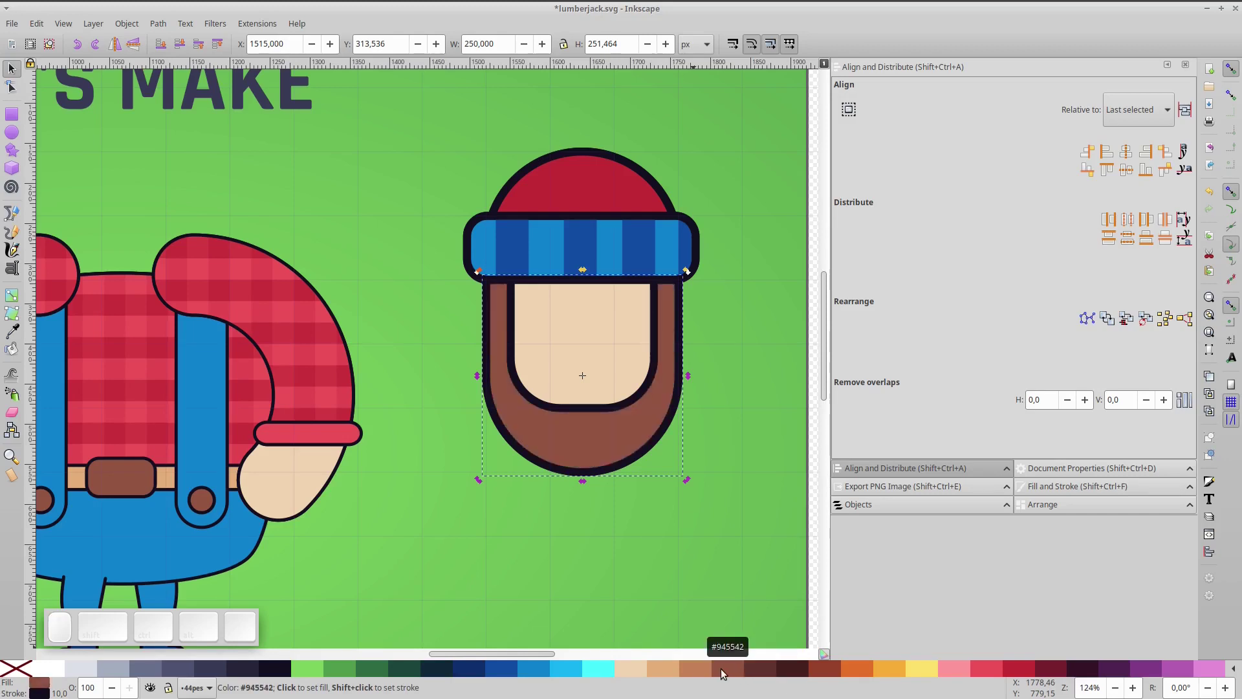
key("n")
left_click_drag(531, 383, 605, 387)
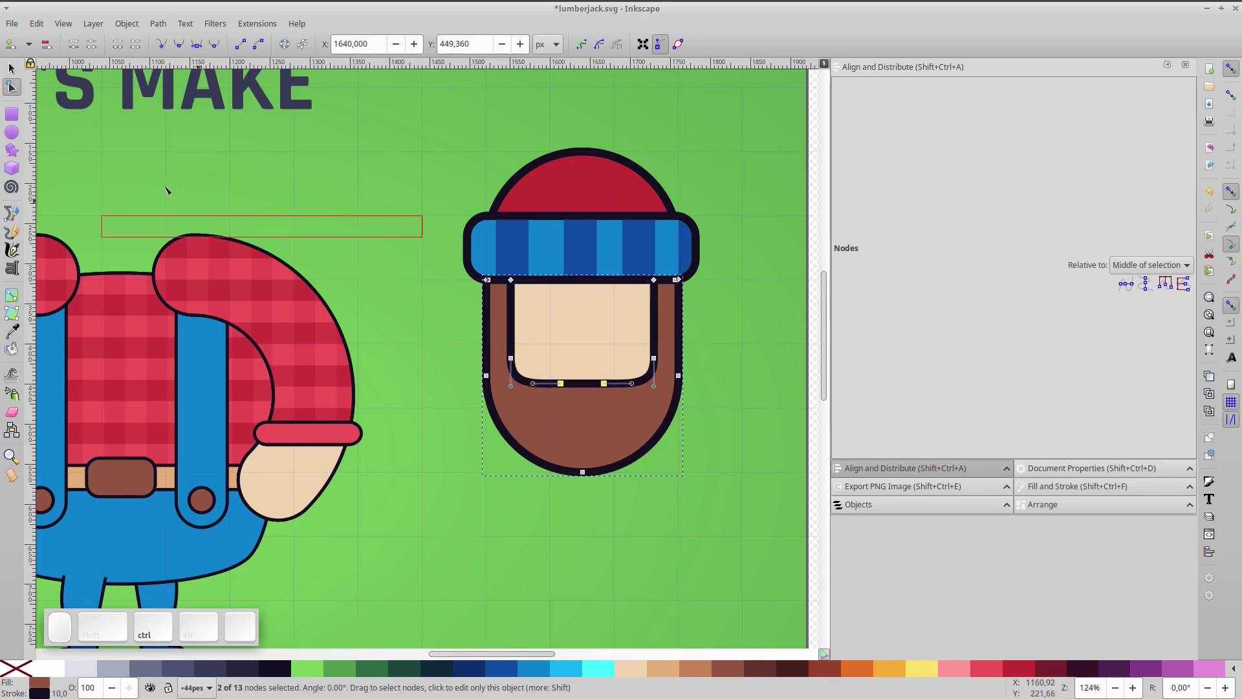
Draw a whole circle about 42 px in diameter on the lower part of the face.
left_click(12, 132)
left_click_drag(598, 327, 631, 361)
left_click(567, 44)
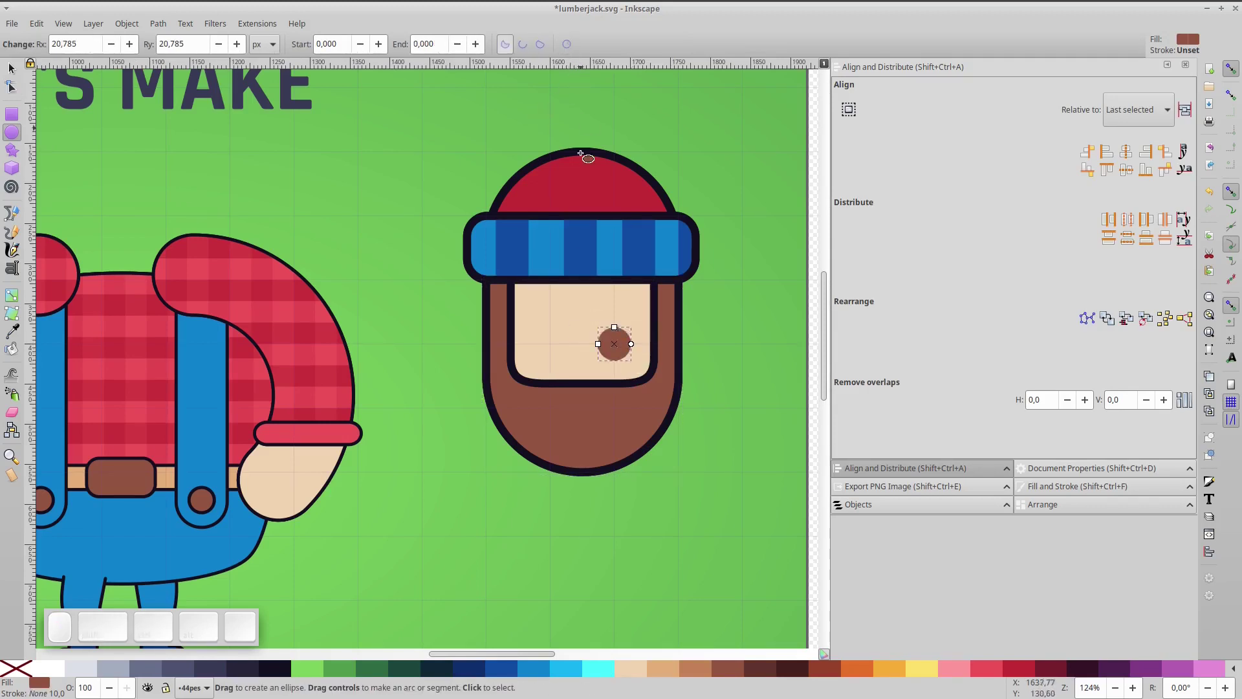
Give the circle a dark #141020 outline with a width of 4 px.
left_click(269, 670, "shift")
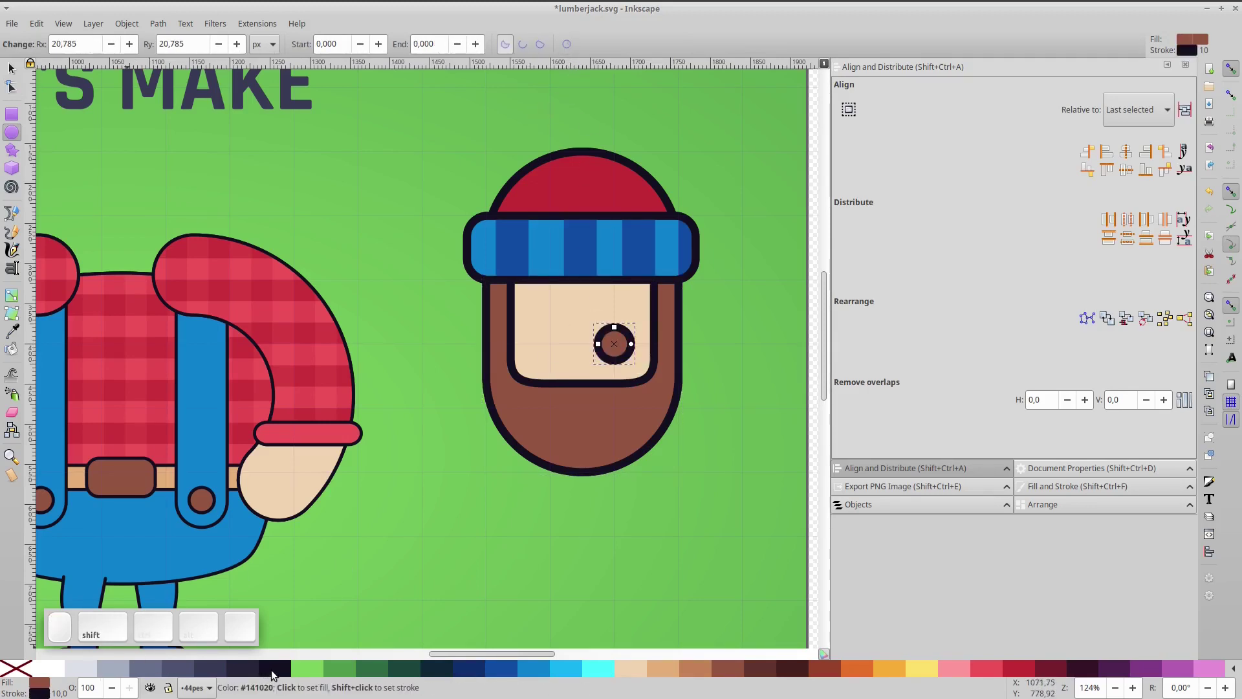
left_click(1035, 488)
left_click(996, 91)
triple_click(896, 113)
type("4")
key("Return")
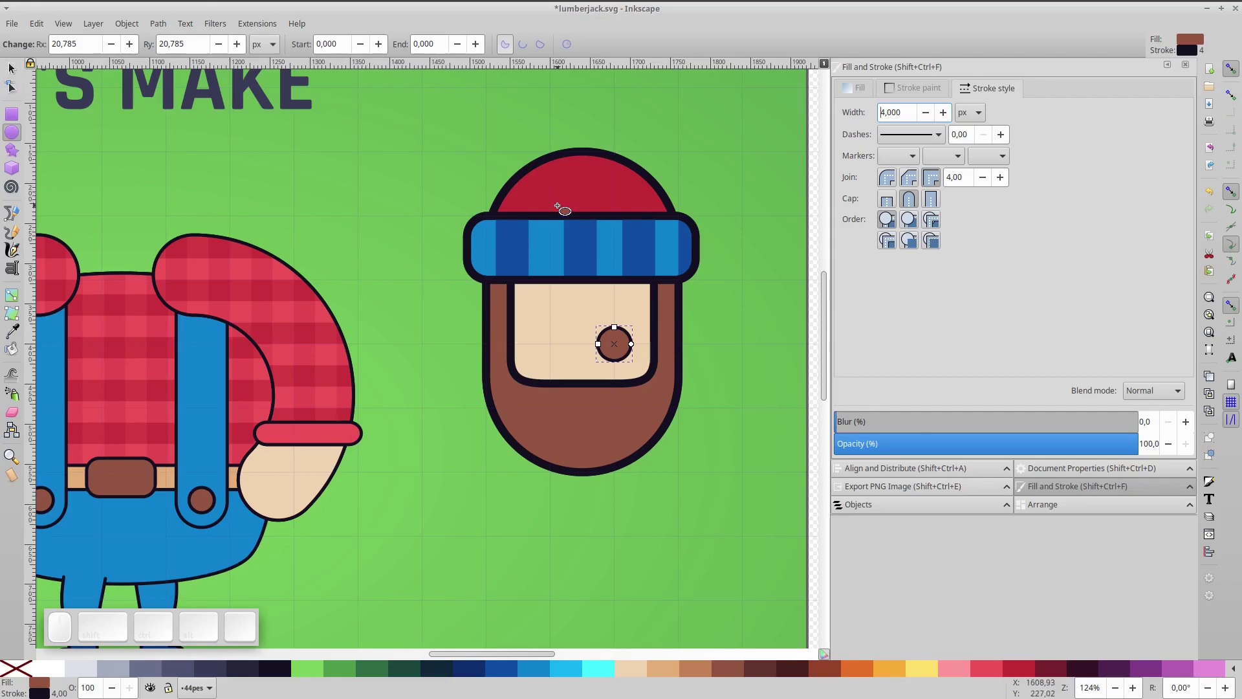
Select all parts of the head and hat and set their stroke width to 4 px.
left_click(11, 68)
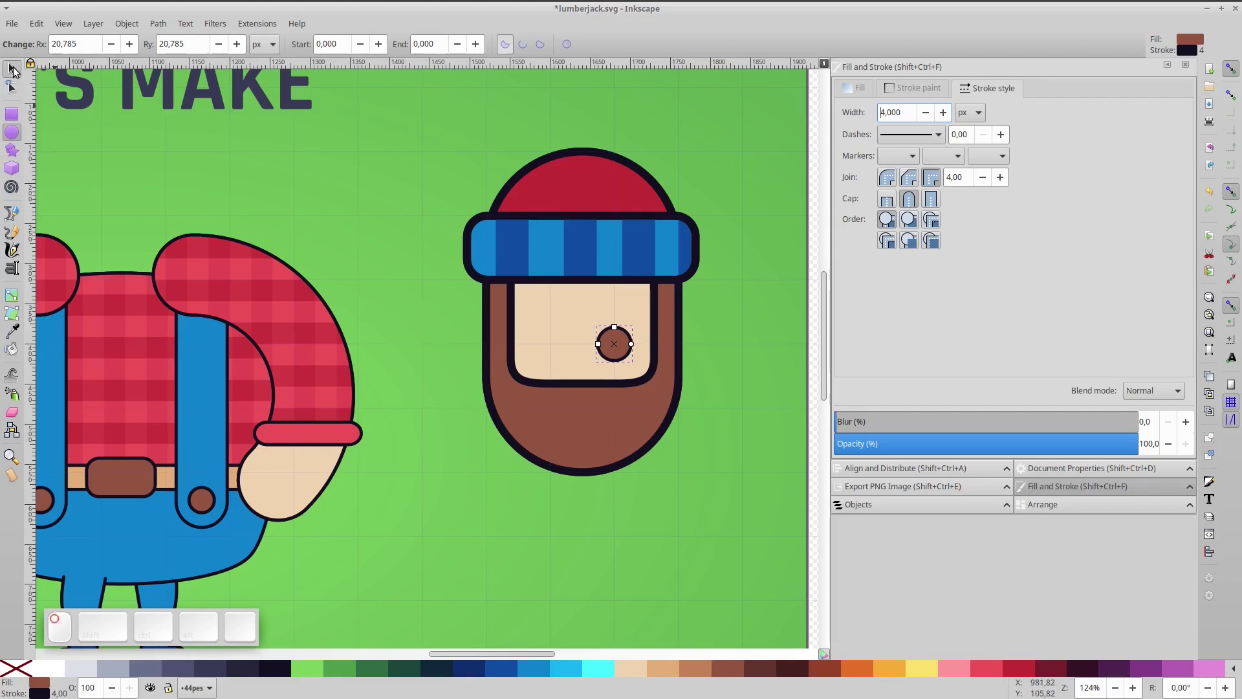
left_click_drag(477, 147, 726, 517)
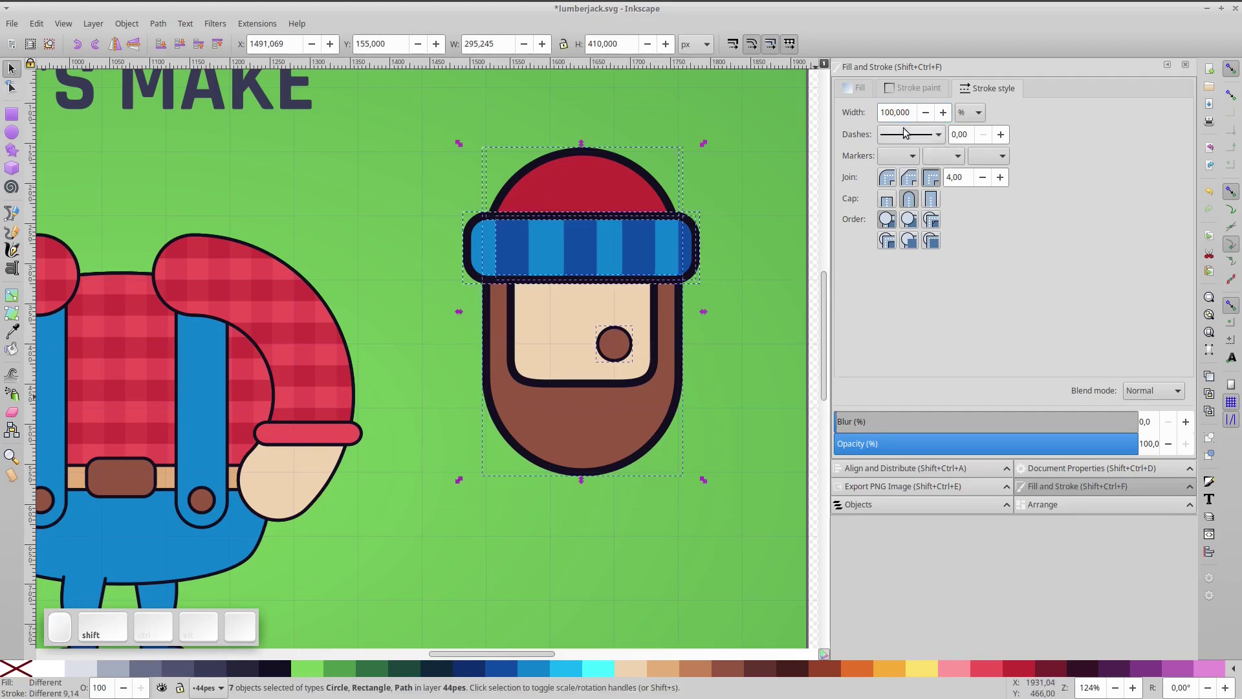
left_click_drag(912, 113, 840, 109)
type("4")
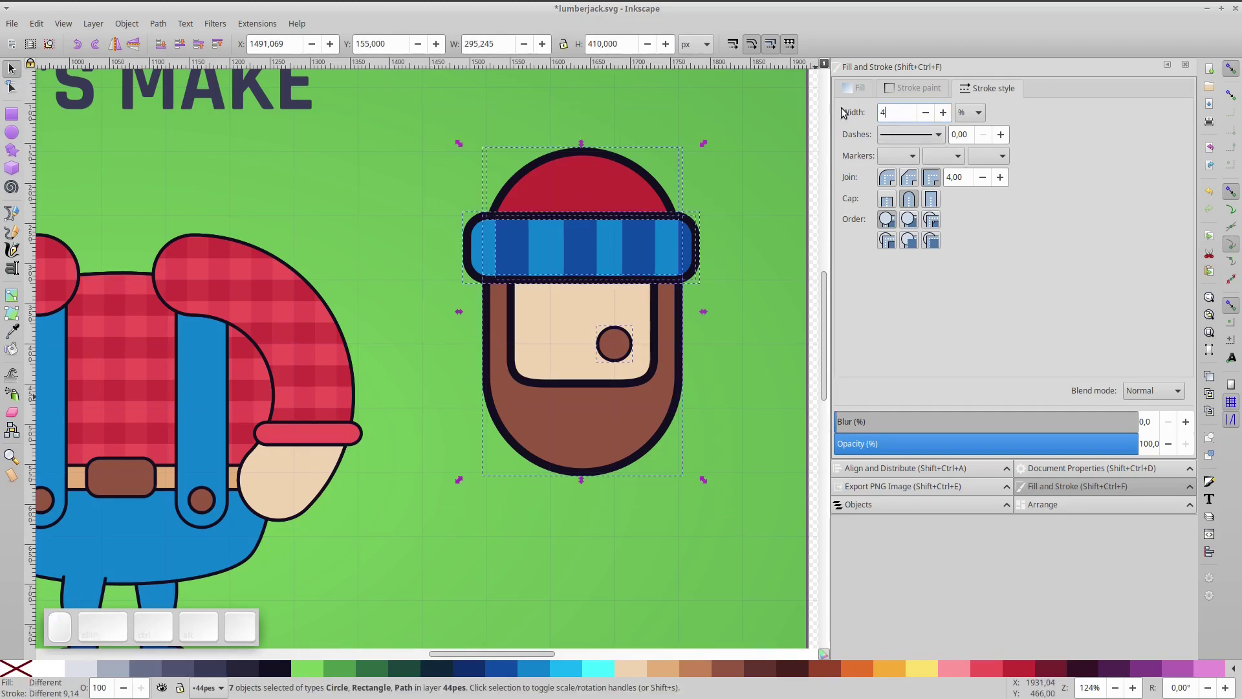
left_click(970, 113)
left_click(962, 104)
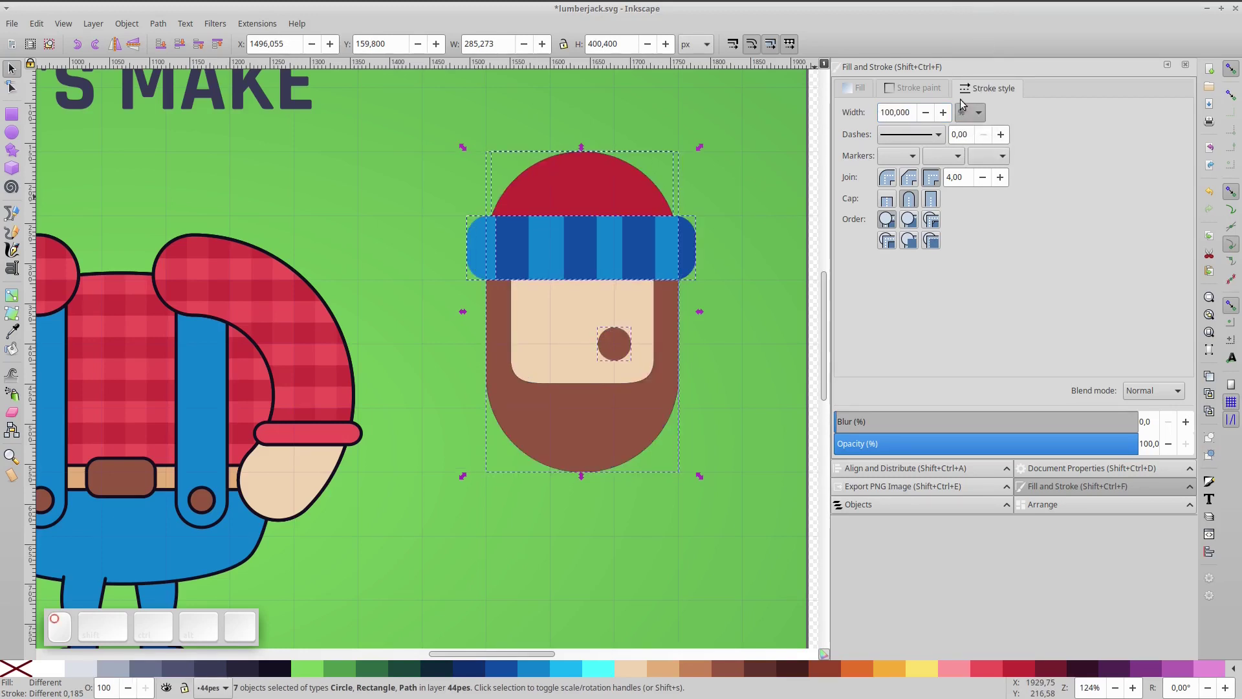
type("4")
key("Return")
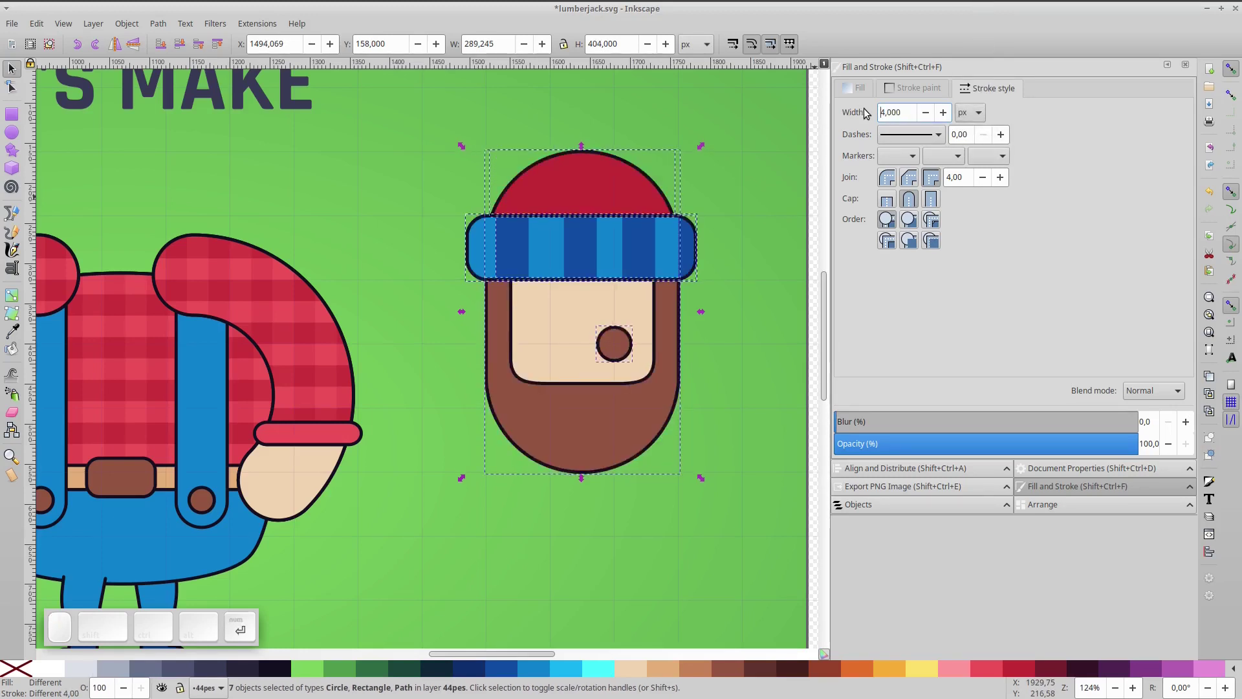
left_click(255, 165)
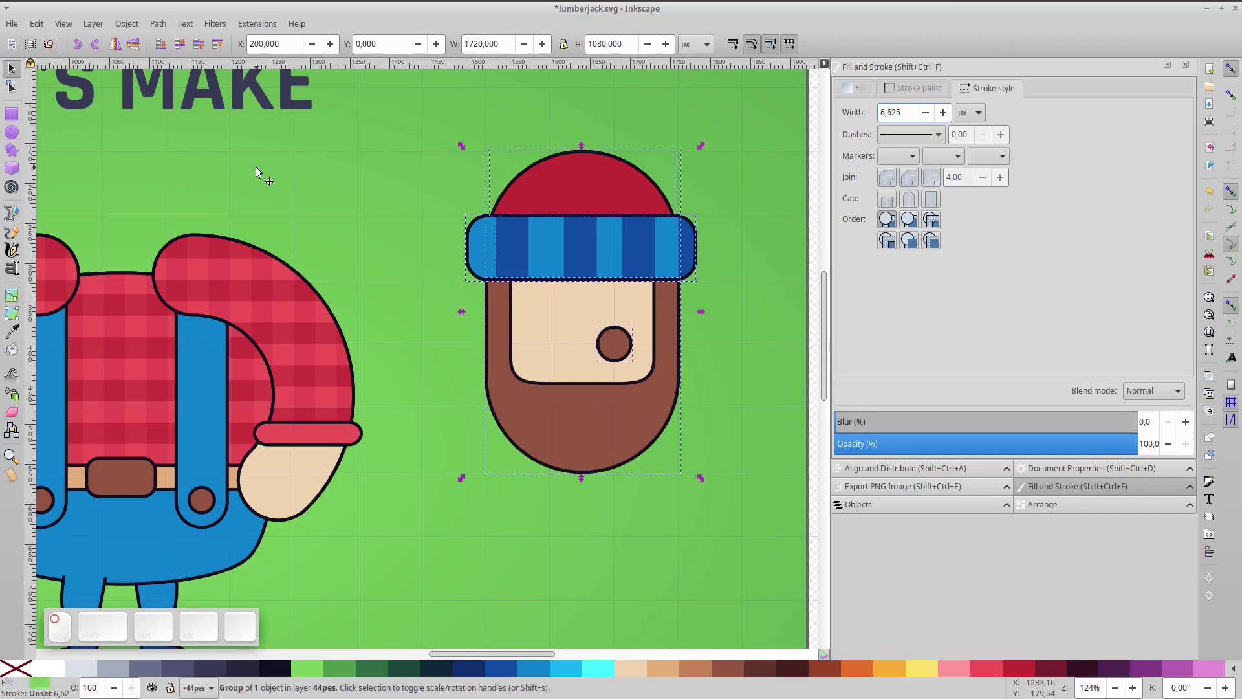
Move the brown circle onto the beard's inner lower edge and enlarge it to about 70 px.
left_click(614, 344)
left_click_drag(618, 351, 604, 385)
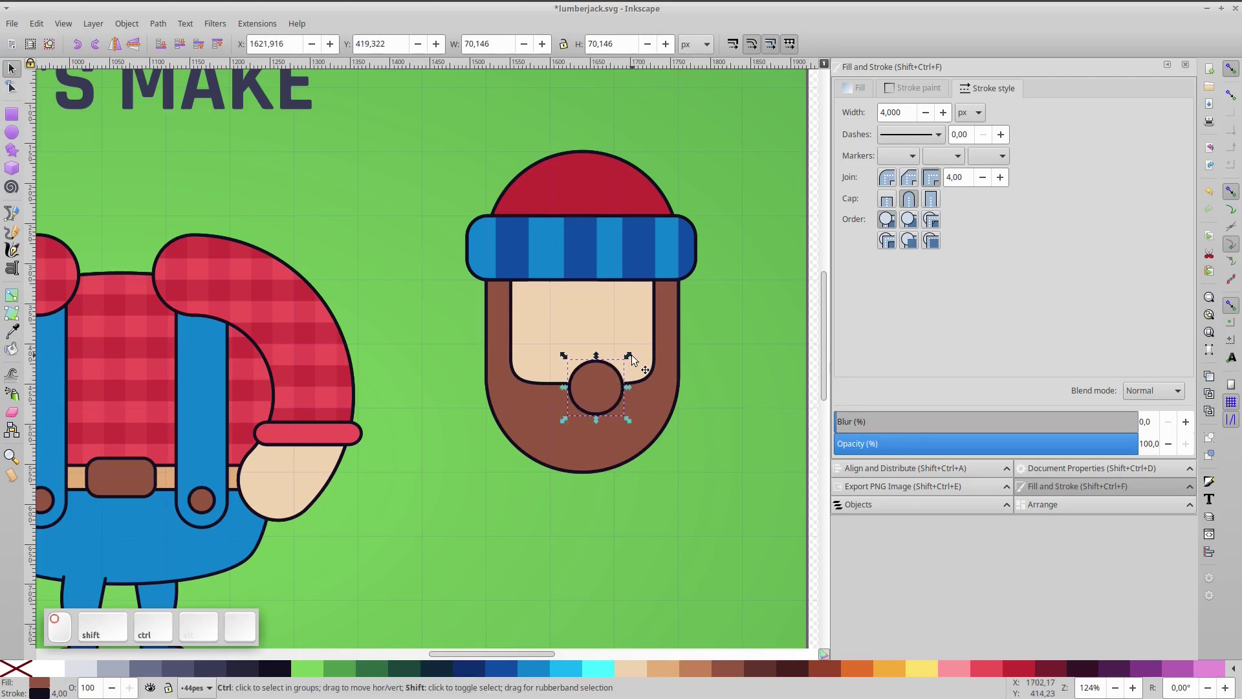
left_click(625, 366, "ctrl+shift")
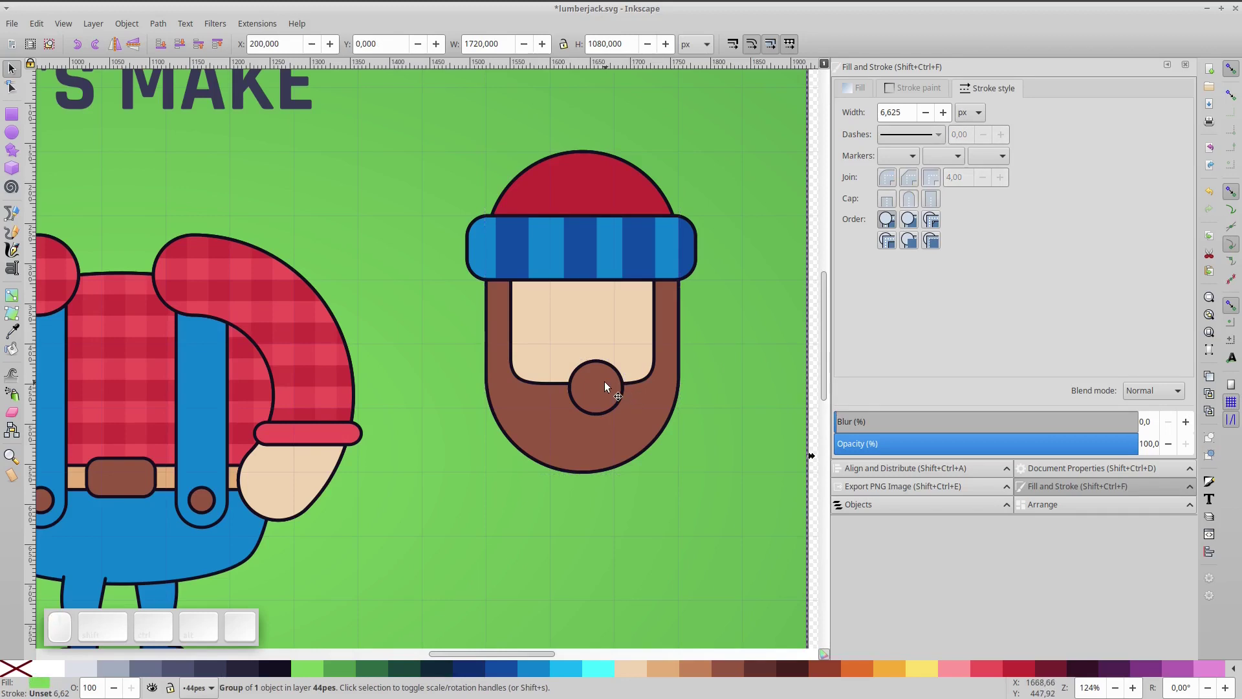
left_click(588, 386)
key("ctrl+z")
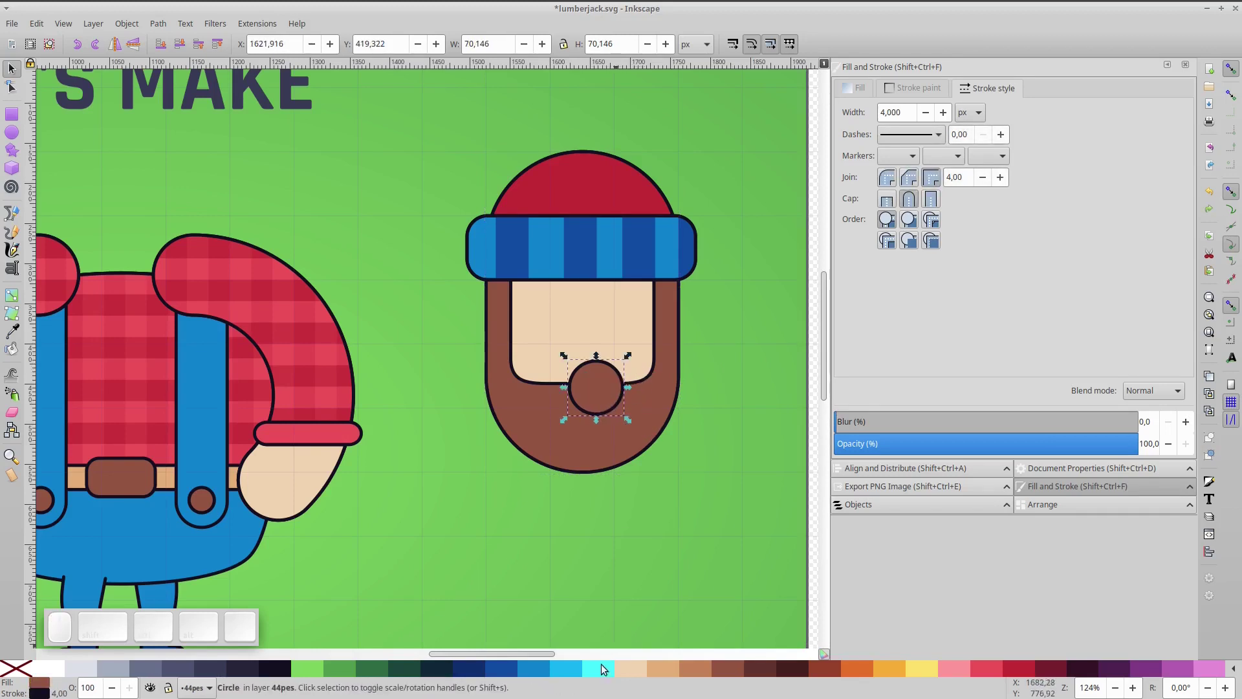
Add a concentric copy of the circle about 41 px wide and fill it with the sampled skin colour.
left_click_drag(628, 357, 615, 366)
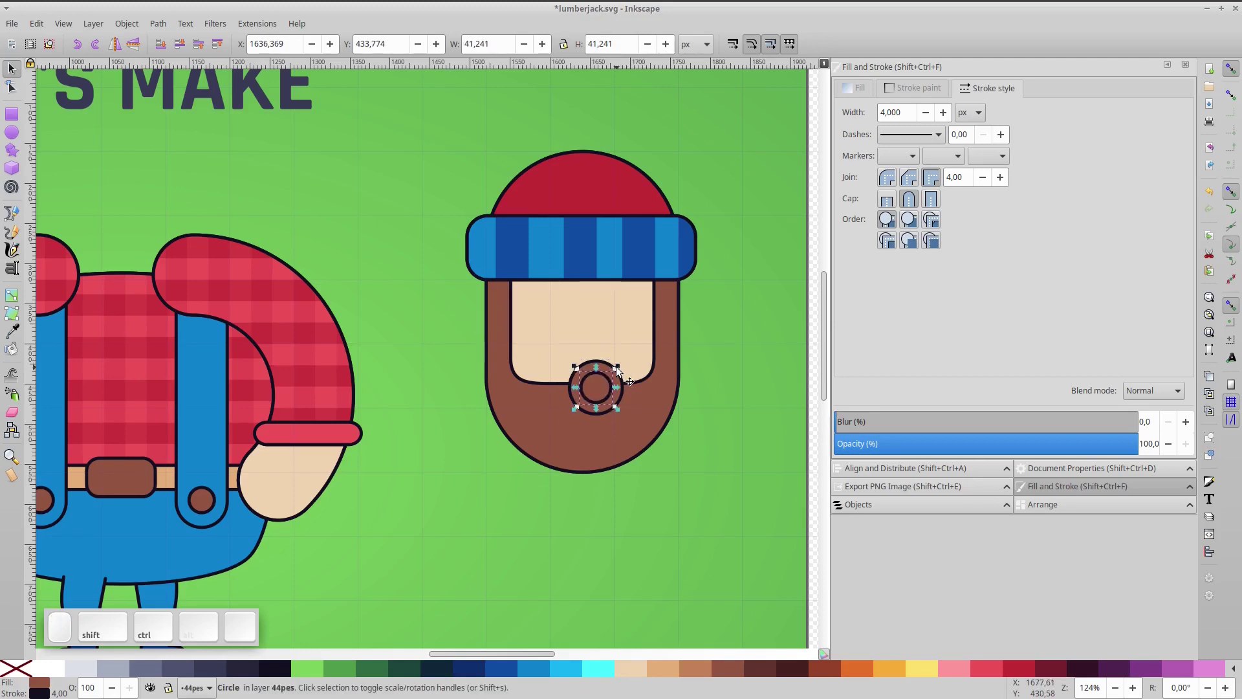
key("d")
left_click(612, 350)
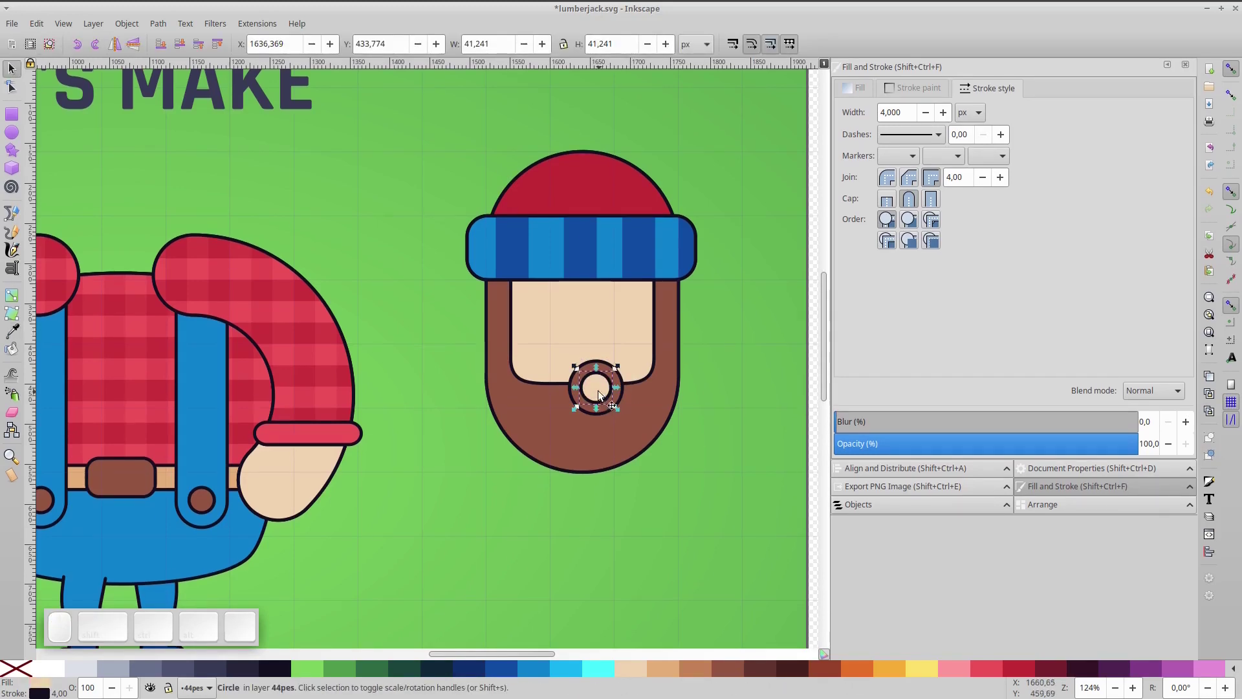
Unite the larger brown circle with the beard.
left_click_drag(624, 396, 624, 396)
left_click(646, 402, "shift")
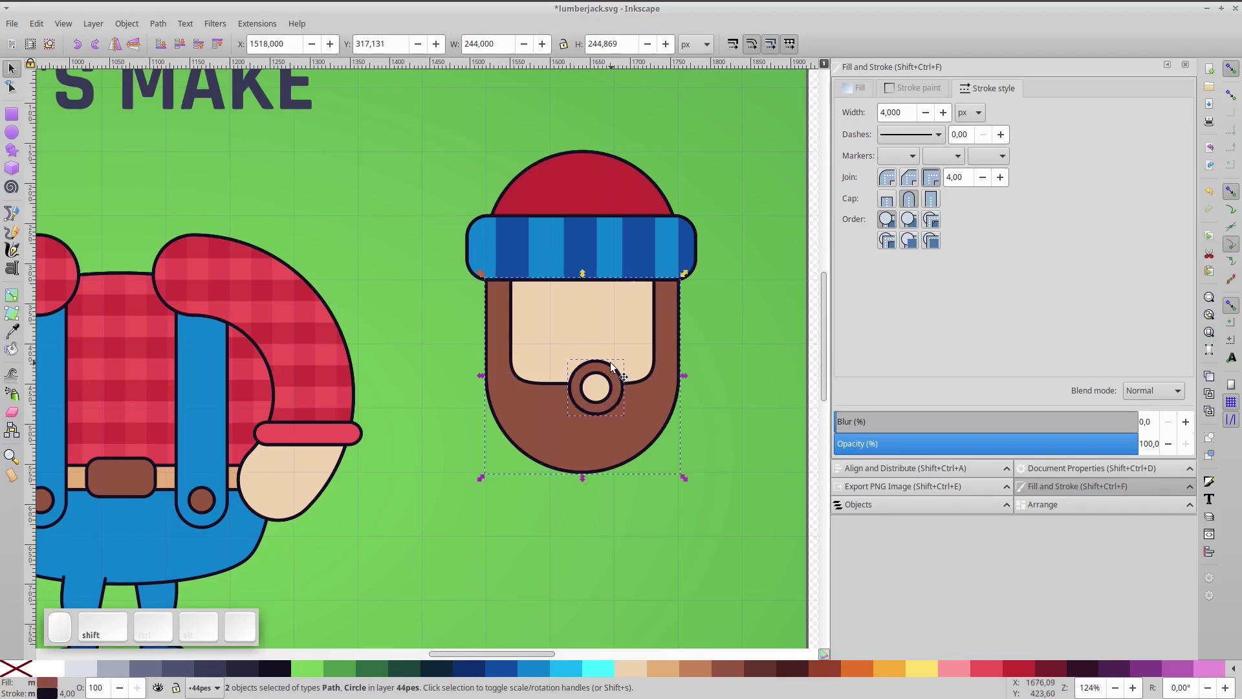
key("ctrl+KP_Add")
Enlarge the skin-coloured circle about its centre to about 50 px.
left_click(616, 396)
scroll(615, 396, "up", 2)
left_click_drag(612, 414, 620, 423)
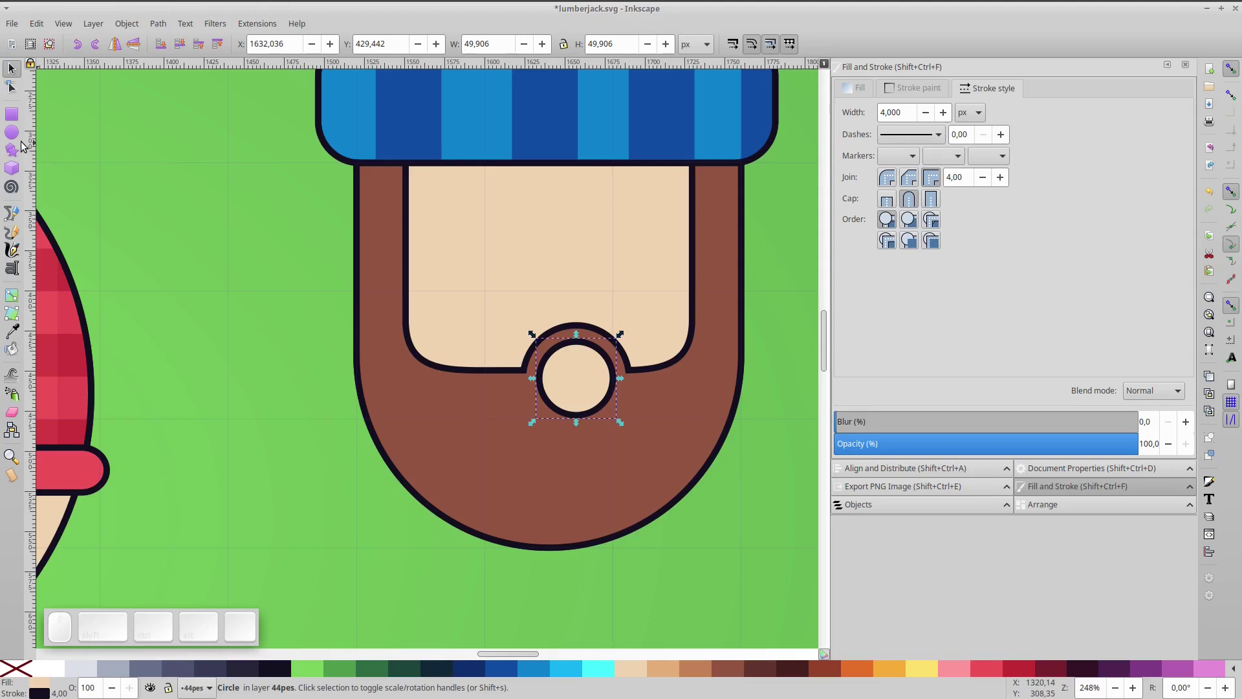
key("ctrl")
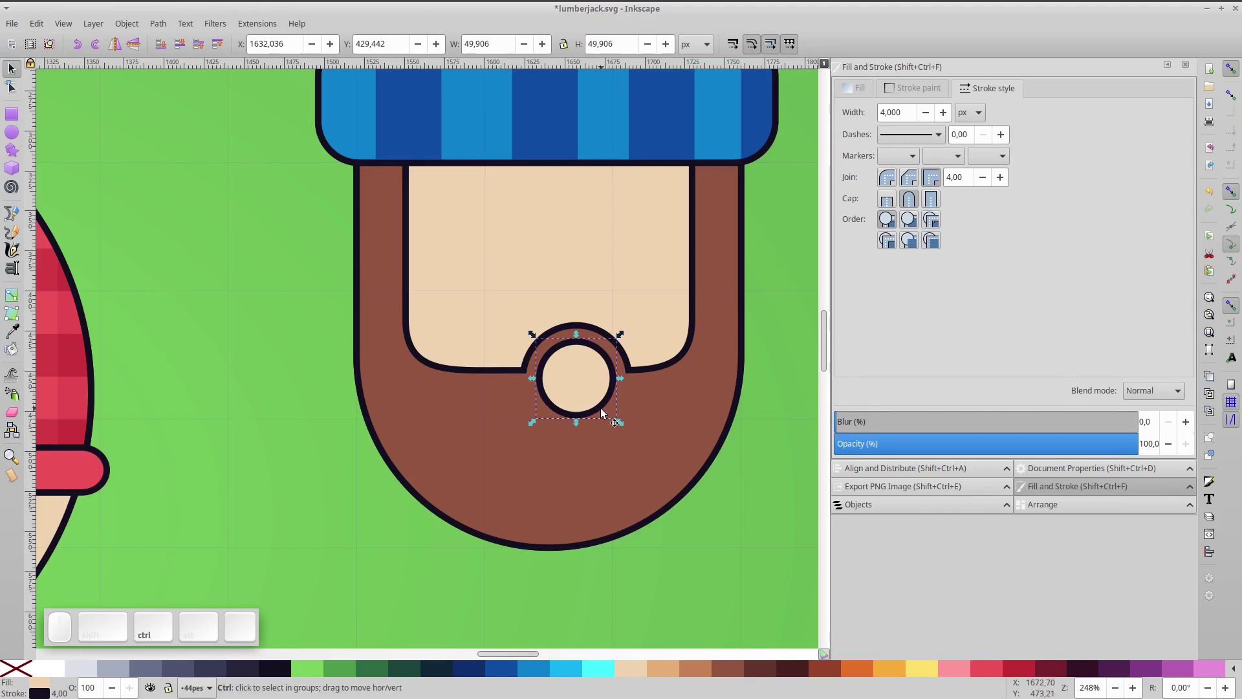
Place a copy of the skin-coloured circle on the beard, turn it into an open arc from 0 to 135 degrees and remove its fill.
left_click_drag(597, 368, 484, 443)
key("e")
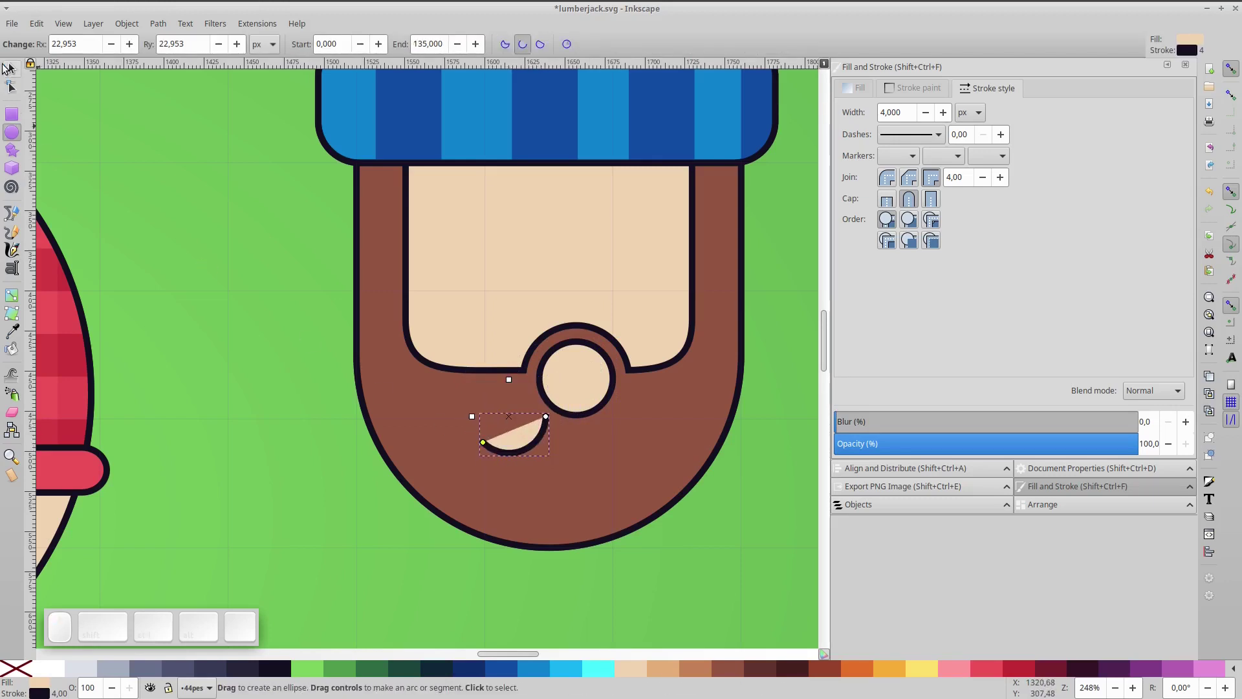
left_click(16, 673)
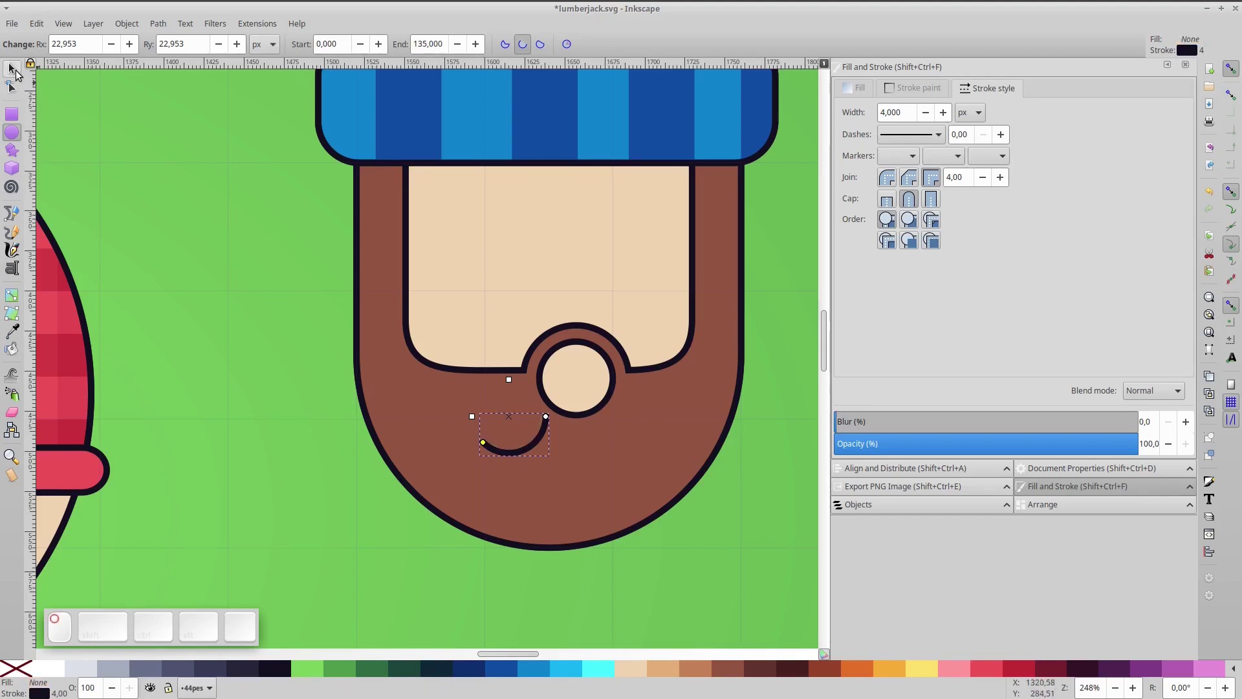
Shrink the arc to about 28 by 17 px and place it inside the skin-coloured circle.
left_click(13, 69)
left_click_drag(553, 409, 595, 380)
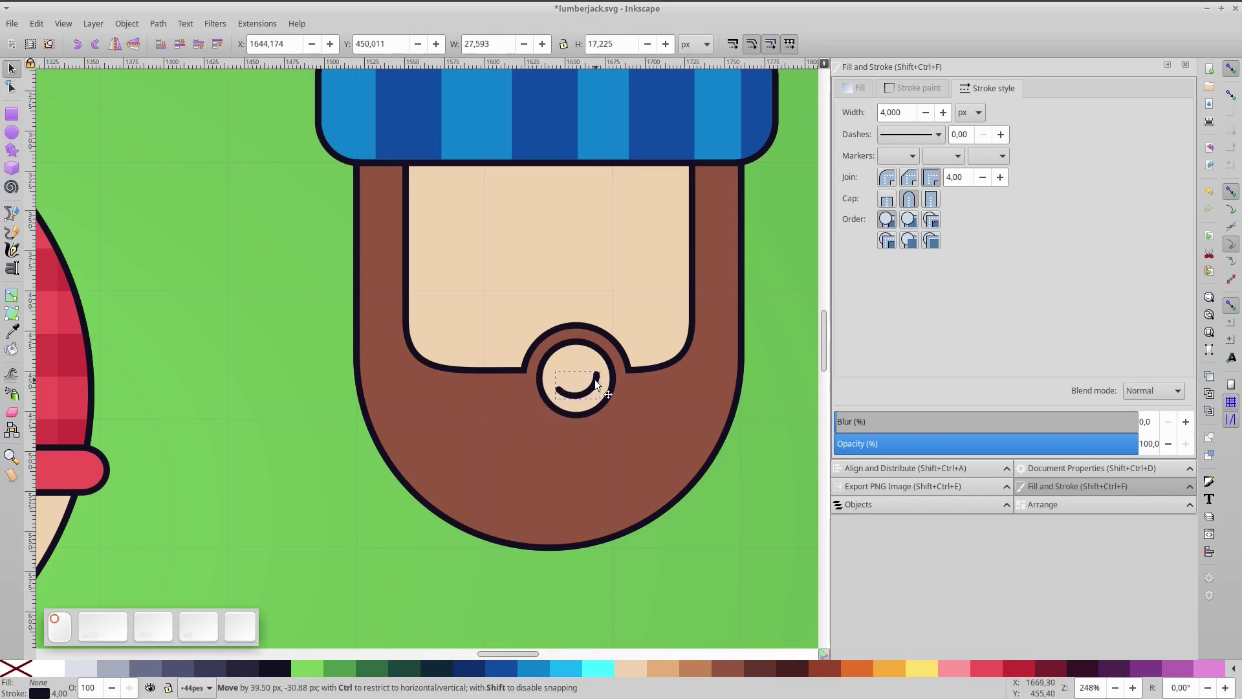
left_click(584, 355)
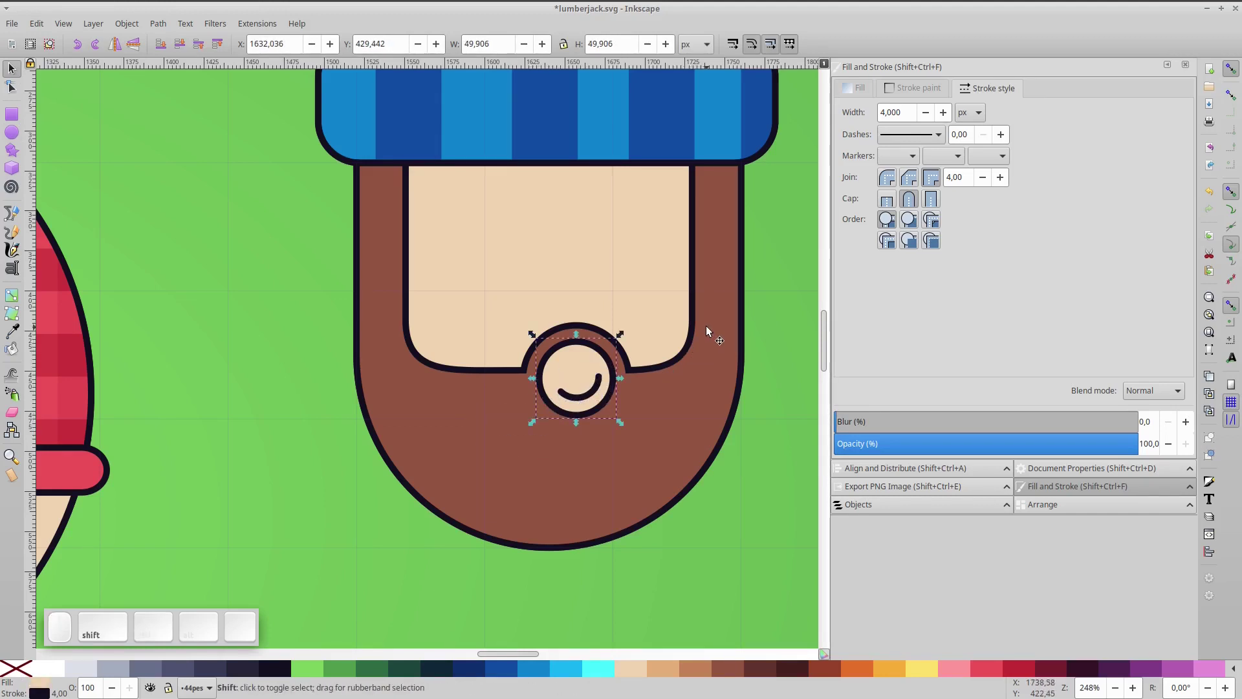
Save the document and clear the selection.
key("ctrl")
key("ctrl+s")
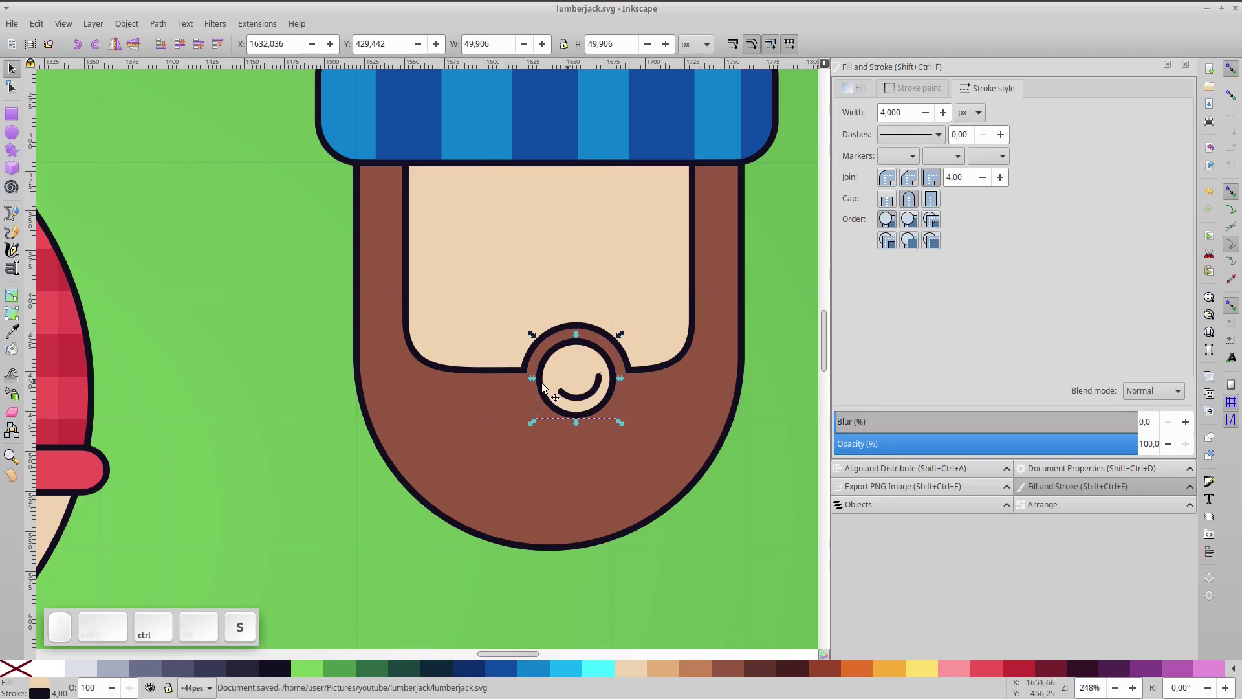
scroll(497, 390, "down", 1)
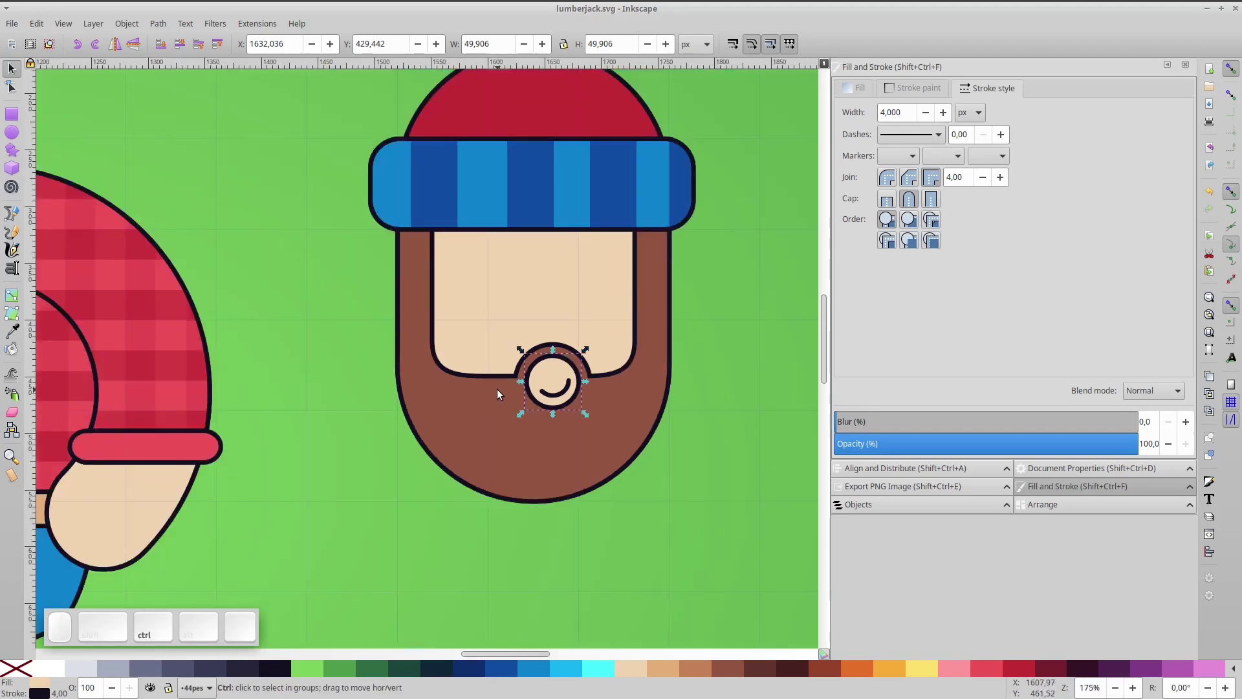
key("Escape")
key("5")
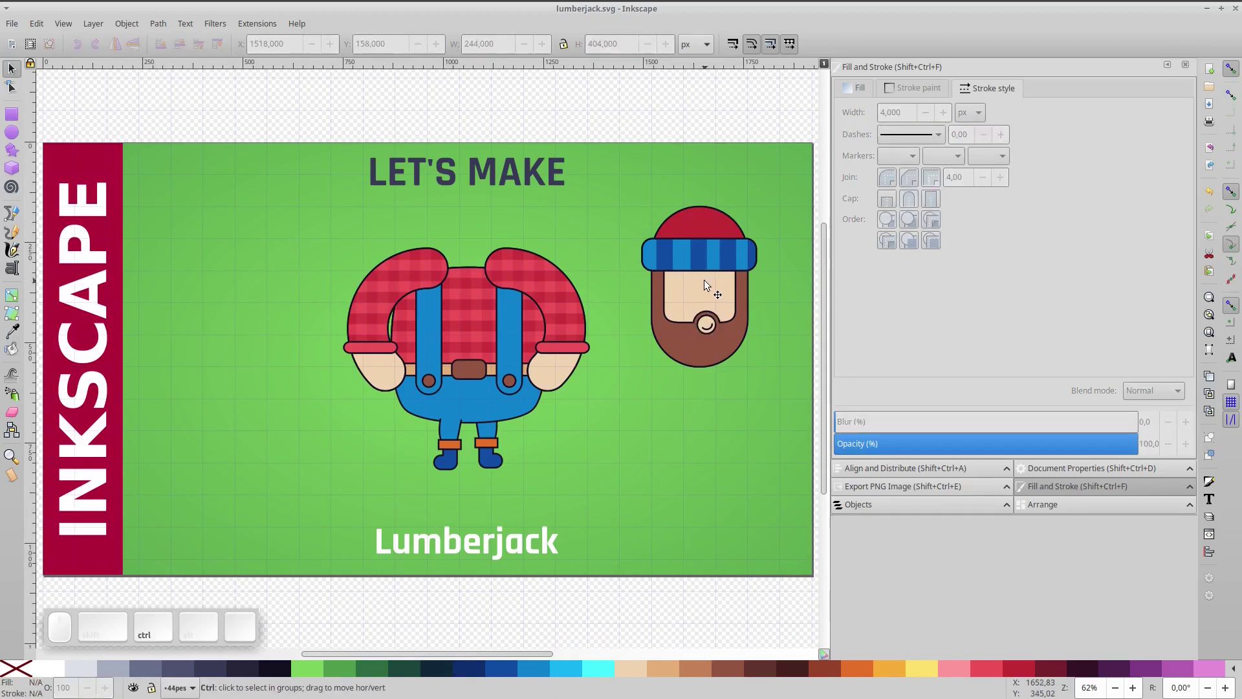
Draw a small whole ellipse about 22 by 14 px on the upper face and set its stroke width to 4 px.
scroll(704, 281, "up", 4, "ctrl")
left_click(12, 132)
left_click_drag(444, 313, 460, 324)
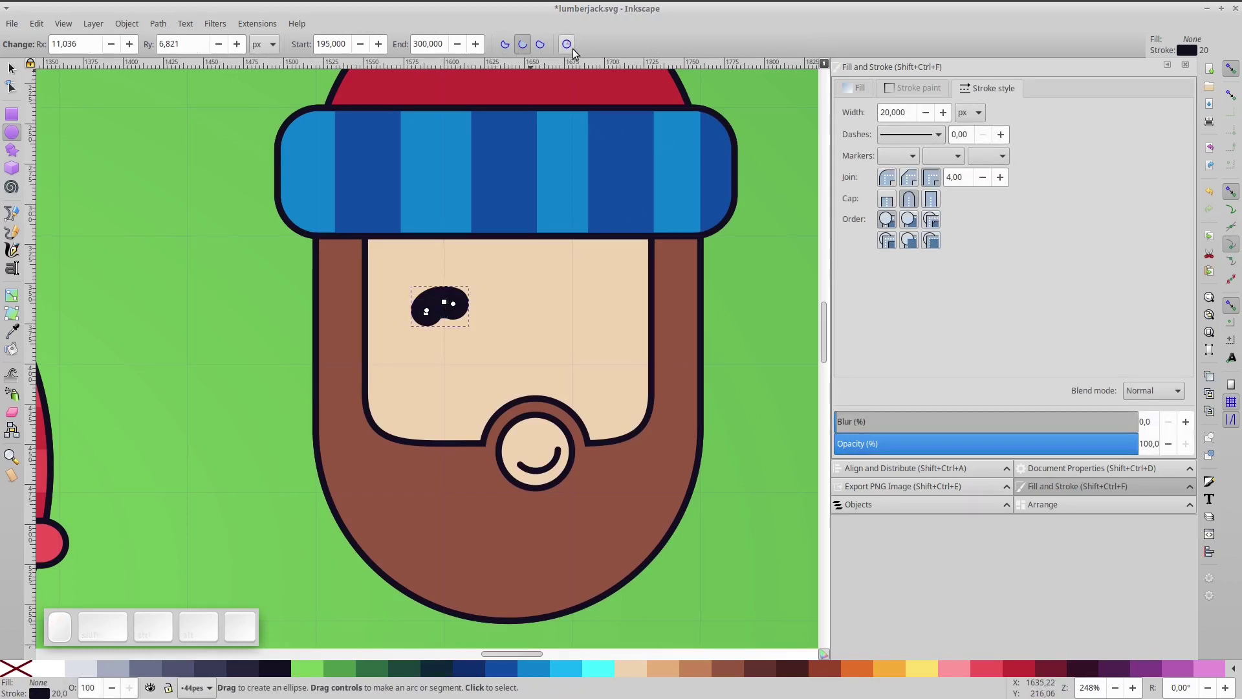
left_click(572, 47)
left_click_drag(902, 119, 869, 110)
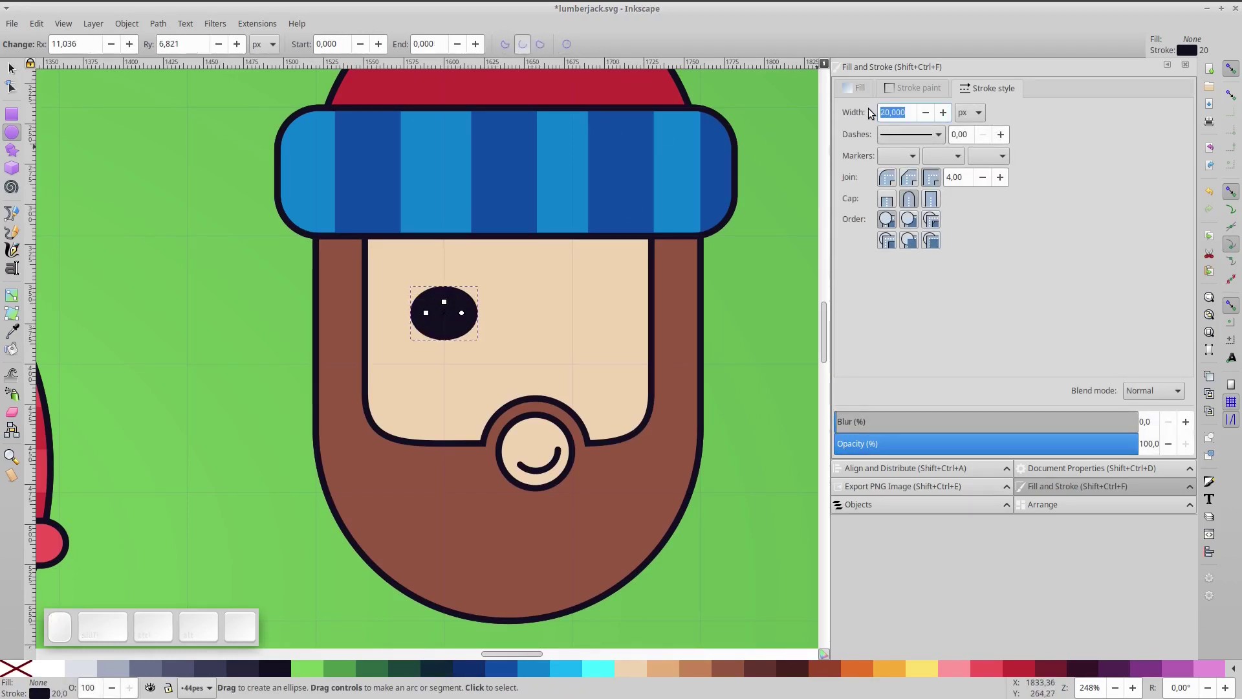
type("4")
key("Return")
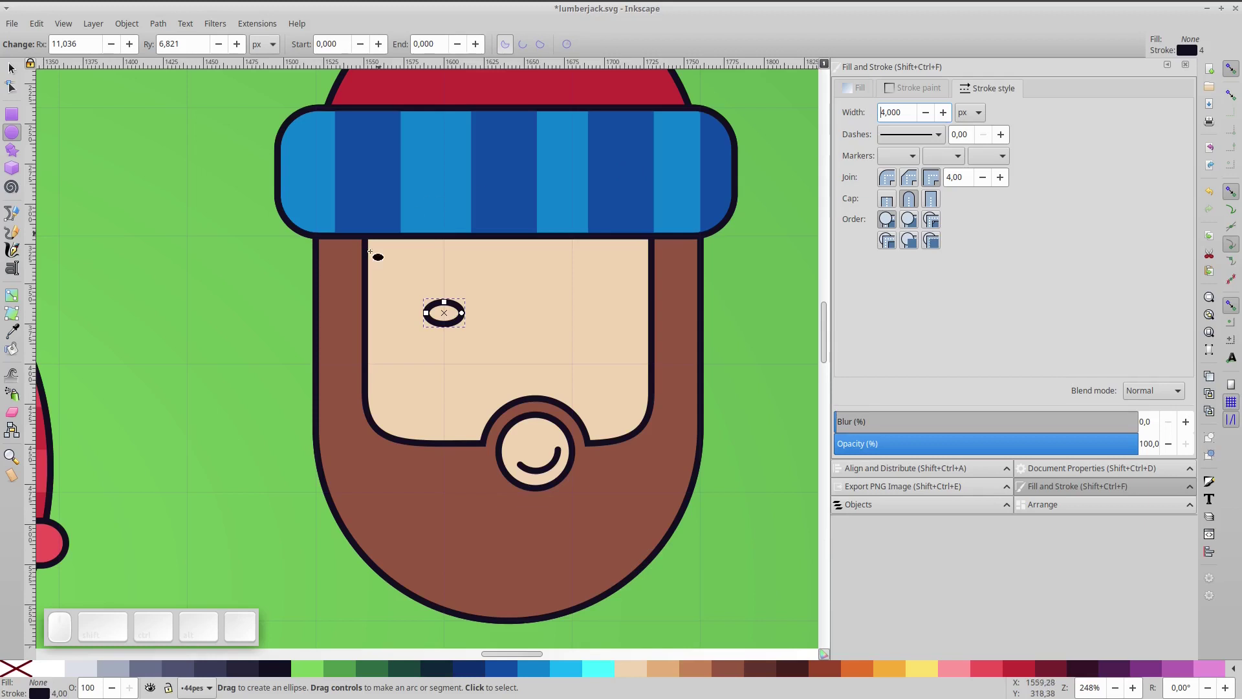
Reshape the ellipse into a circle of about 24 px, fill it dark navy and place it as the left eye.
left_click_drag(443, 301, 444, 298)
left_click(275, 667)
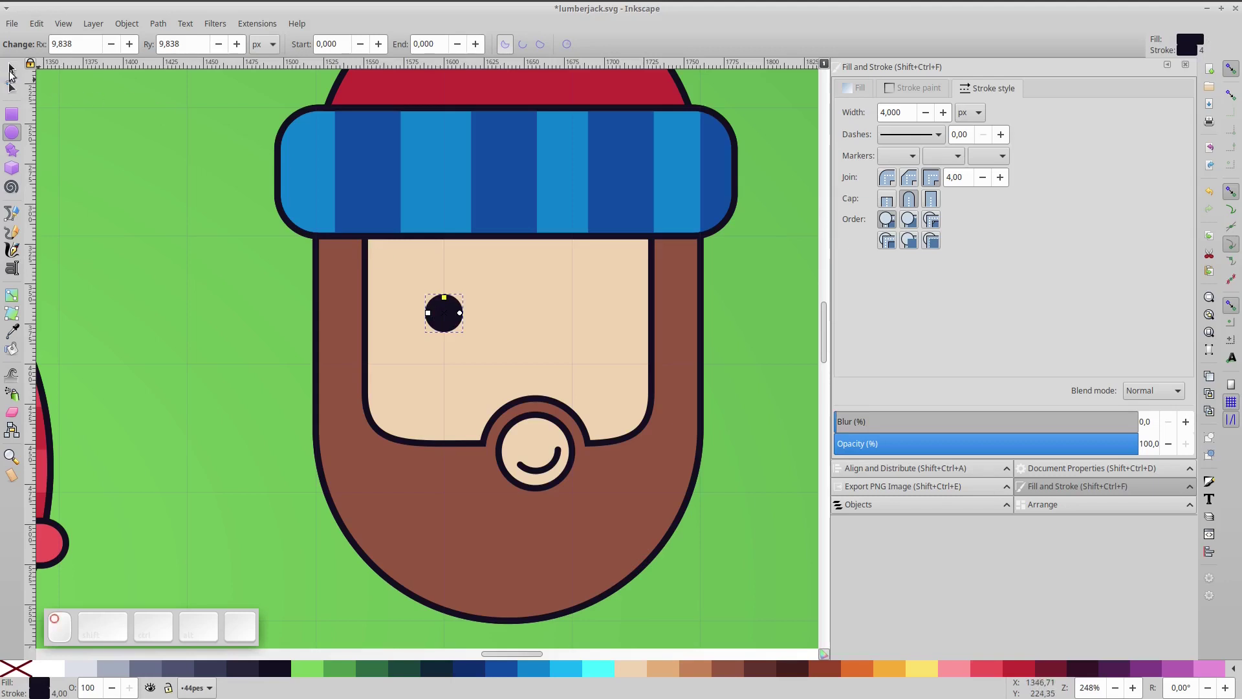
left_click(10, 70)
left_click_drag(444, 318, 421, 298)
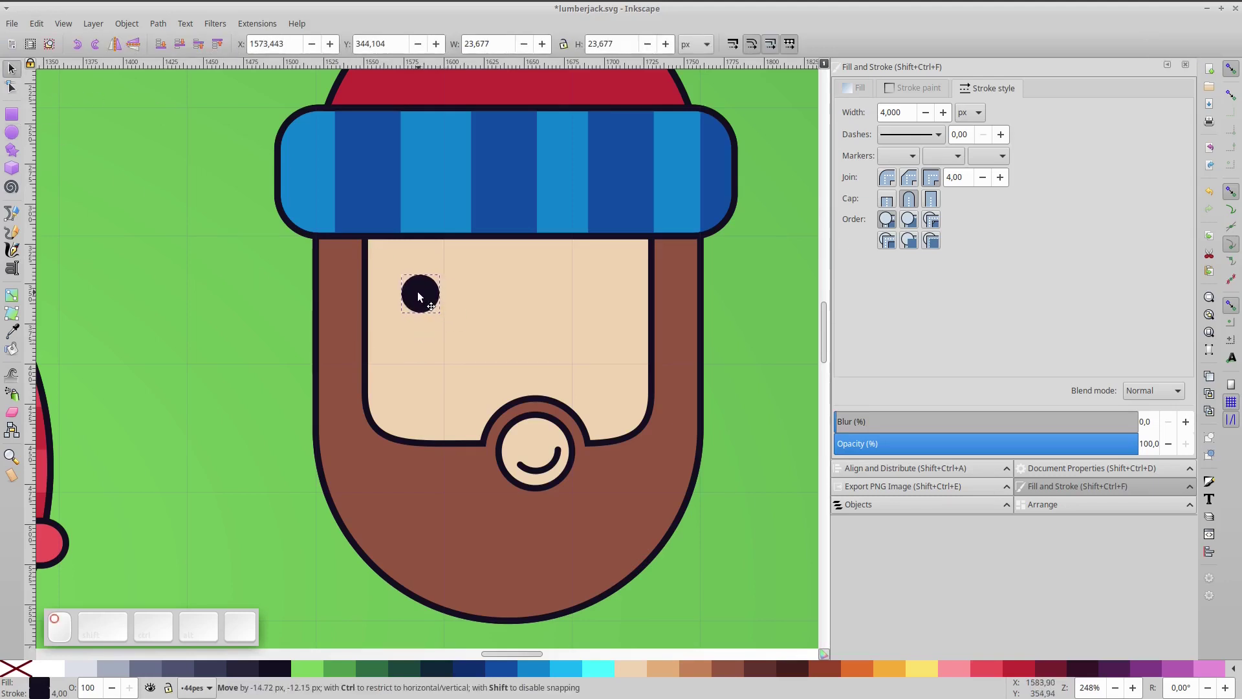
Duplicate the eye circle, enlarge the copy about its centre to about 53 px and remove its fill.
scroll(418, 295, "up", 2)
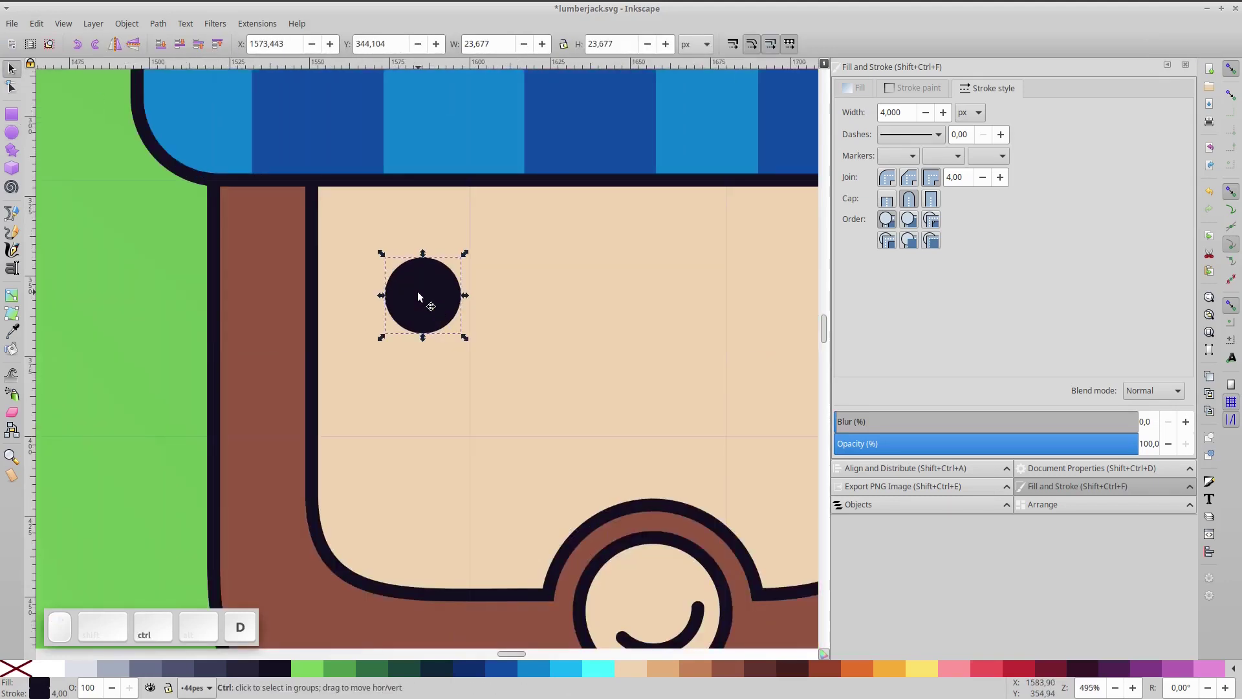
left_click_drag(463, 254, 511, 206)
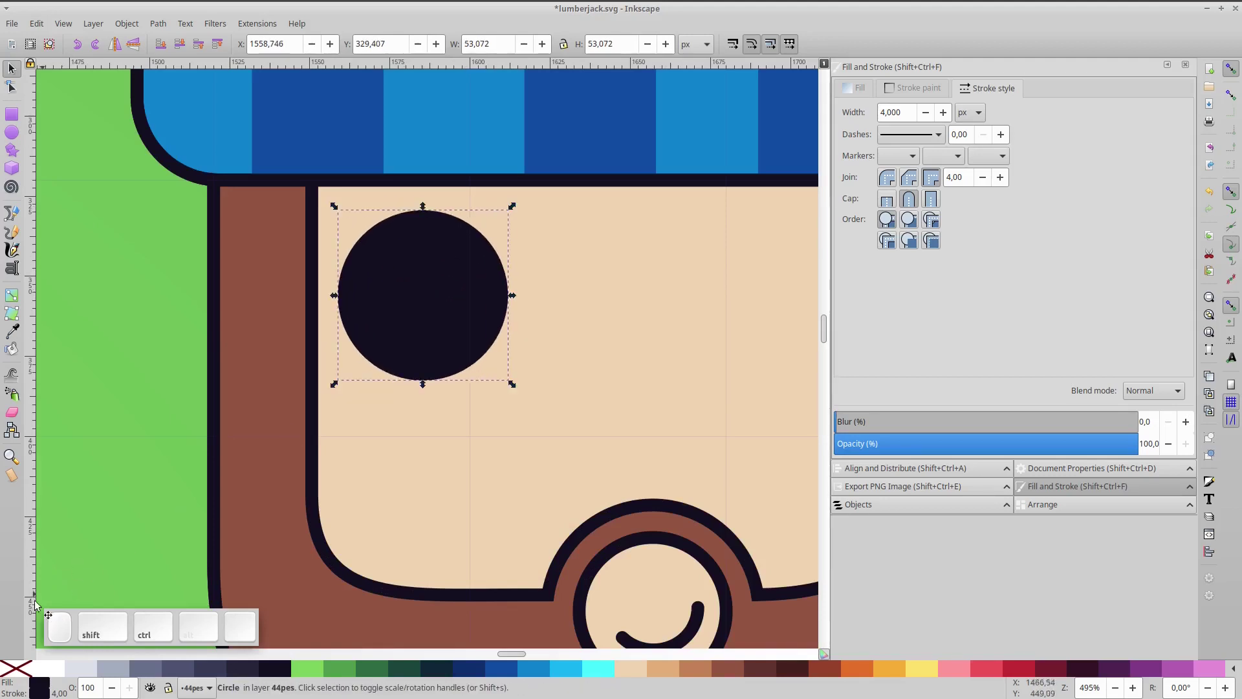
left_click(16, 667)
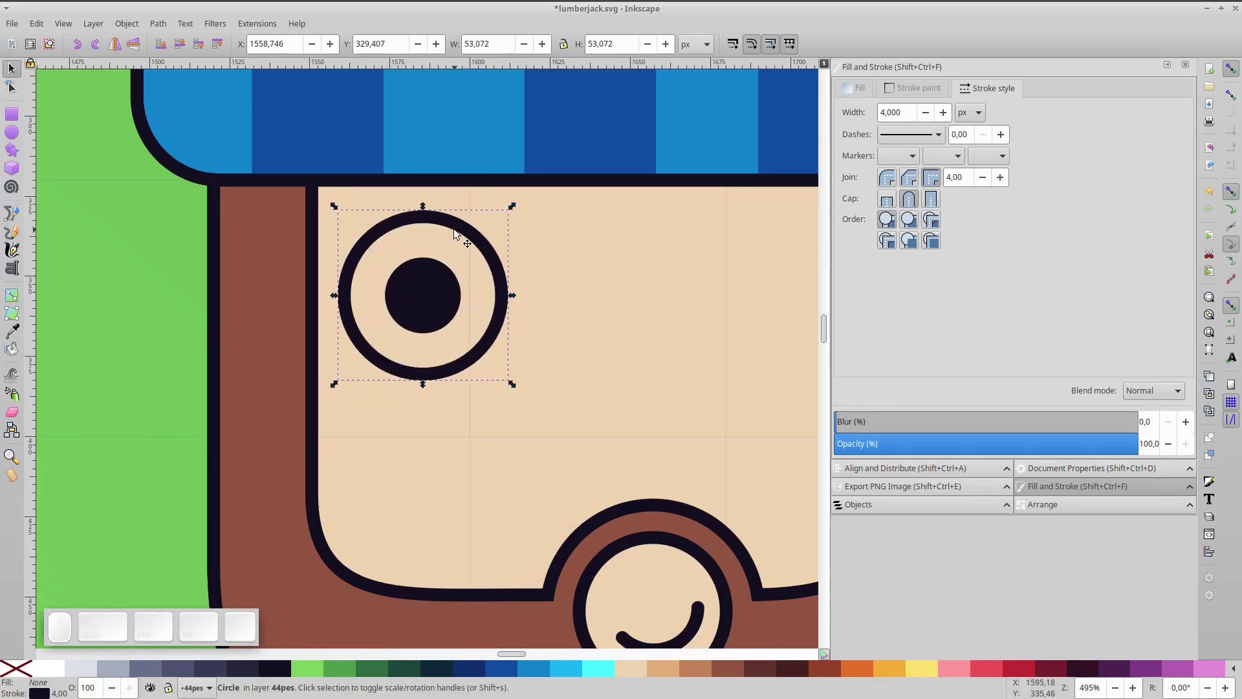
Turn the unfilled circle into an open arc from 210 to 315 degrees above the eye.
key("e")
left_click_drag(507, 296, 499, 238)
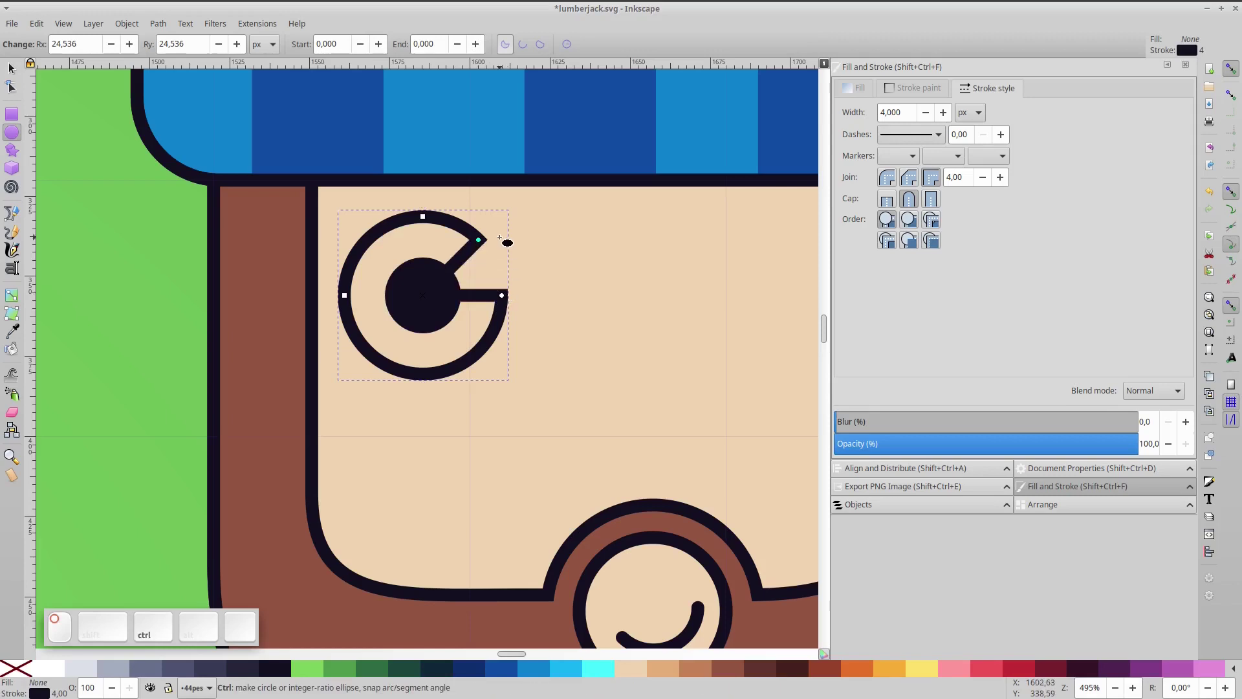
left_click_drag(502, 295, 333, 250)
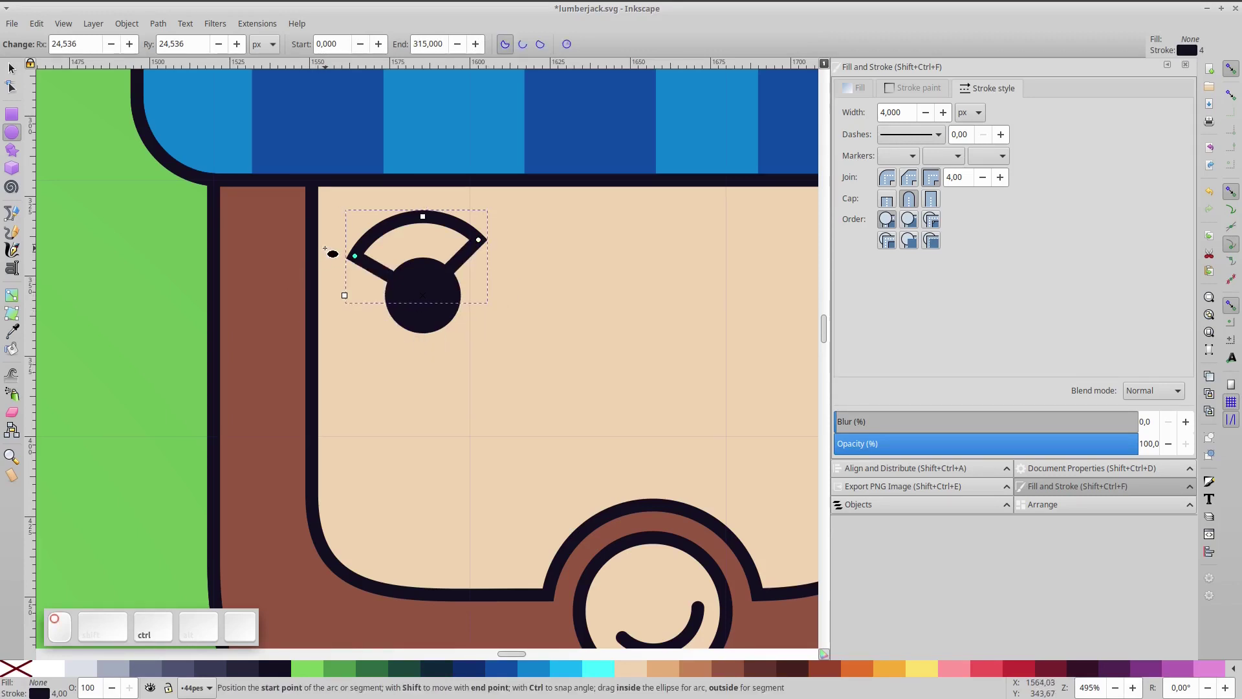
left_click(522, 45)
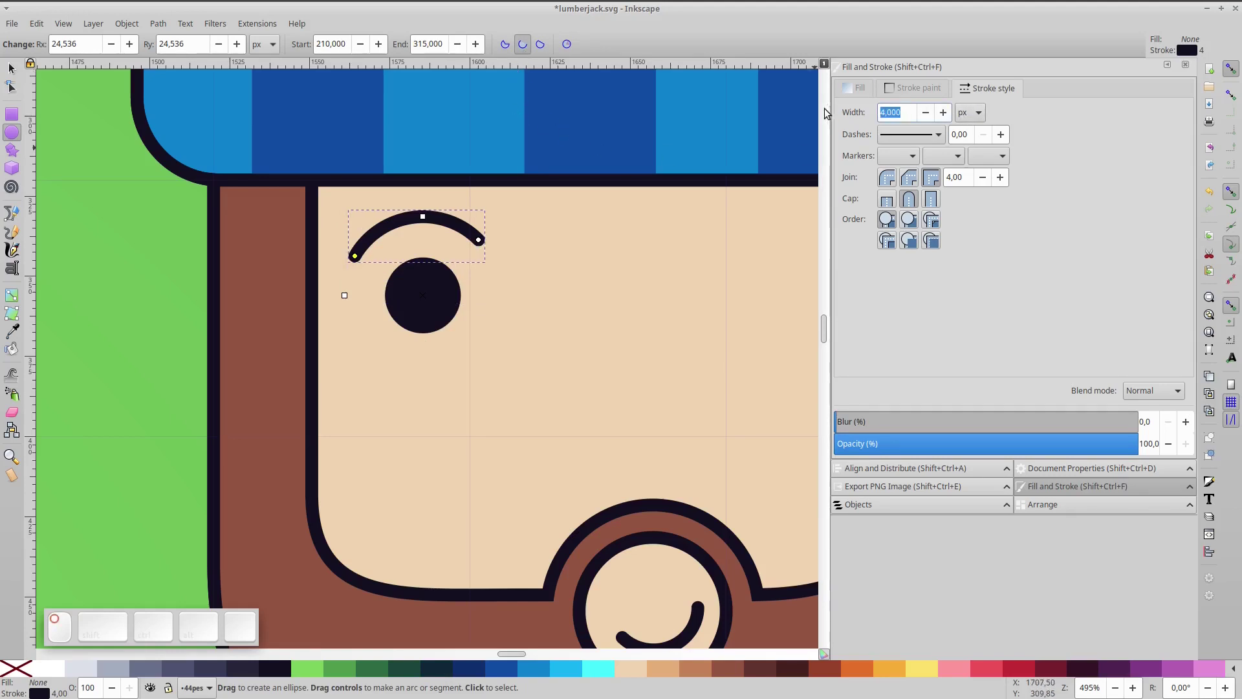
Set the arc's stroke width to 20 px and move it up over the hat brim's lower edge as an eyebrow.
type("20")
key("Return")
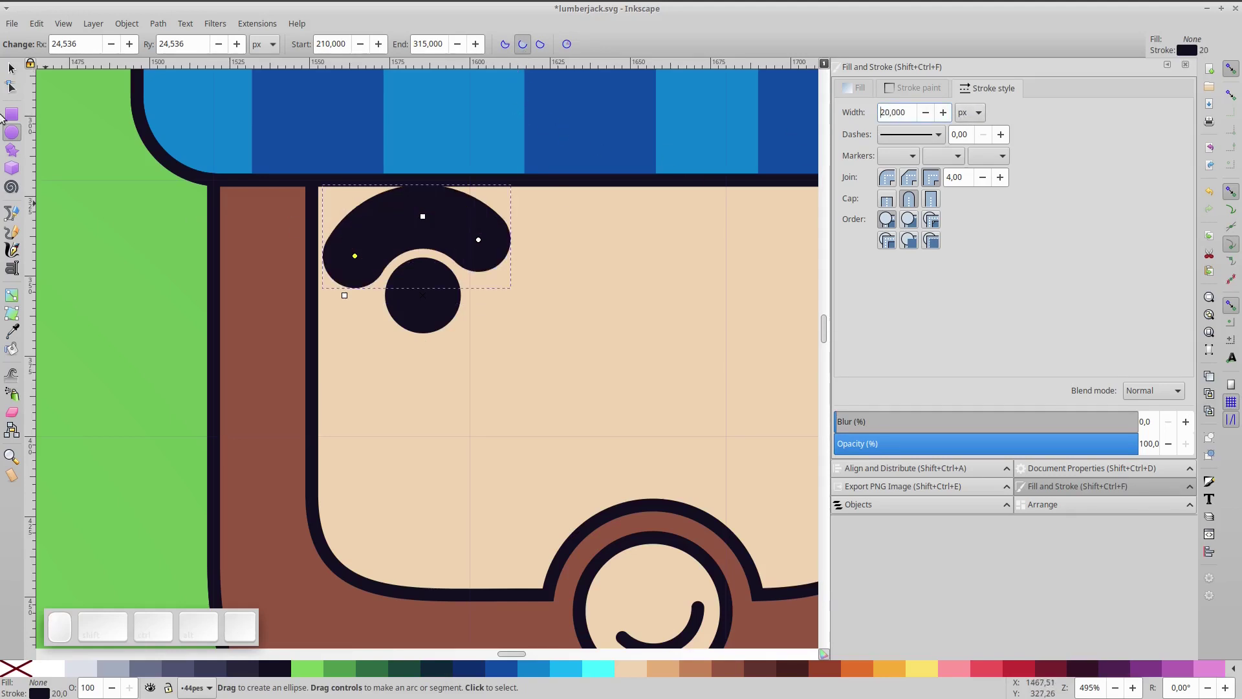
left_click(11, 69)
left_click_drag(435, 216, 443, 189)
Group the eye with its eyebrow and place a horizontally mirrored copy on the other side of the face.
left_click(431, 277, "shift")
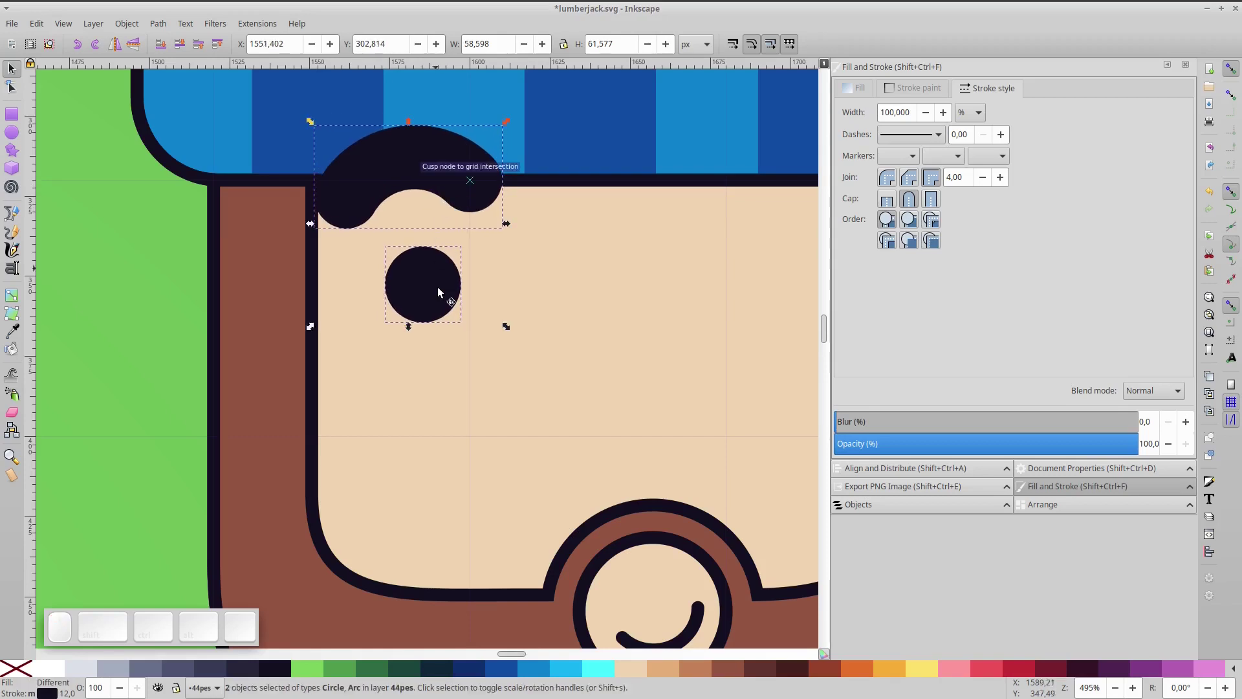
key("ctrl+g")
key("ctrl+d")
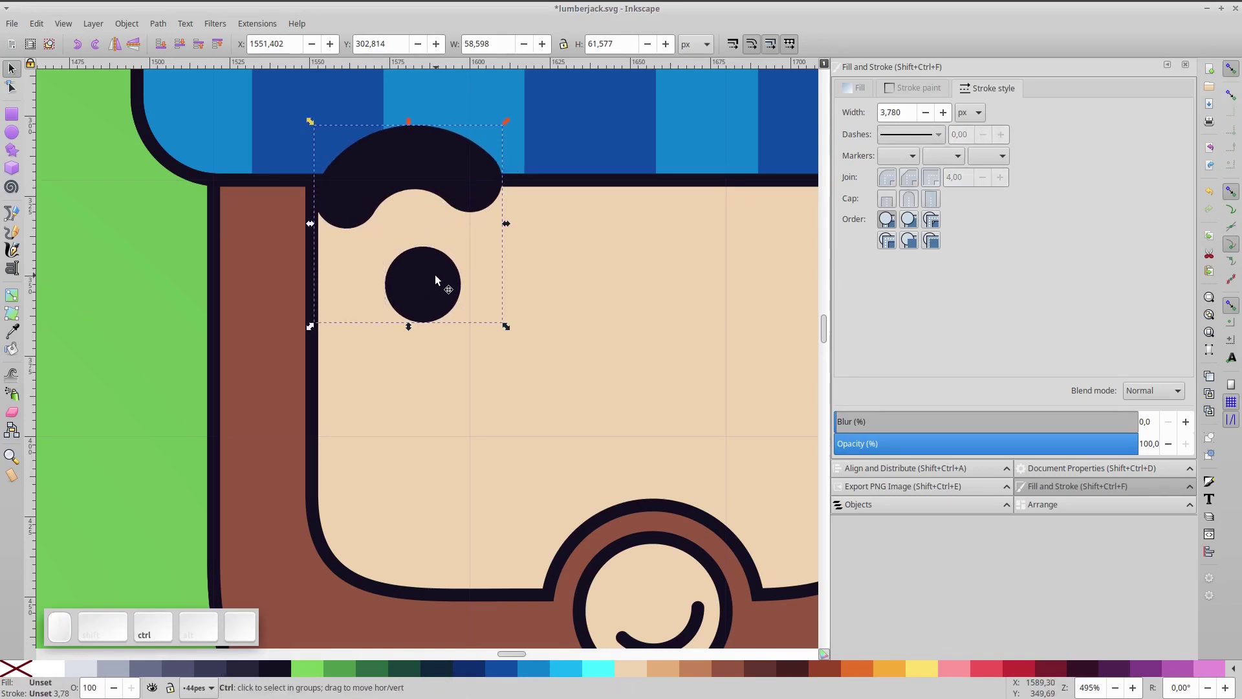
left_click_drag(447, 296, 734, 298)
scroll(568, 289, "down", 1)
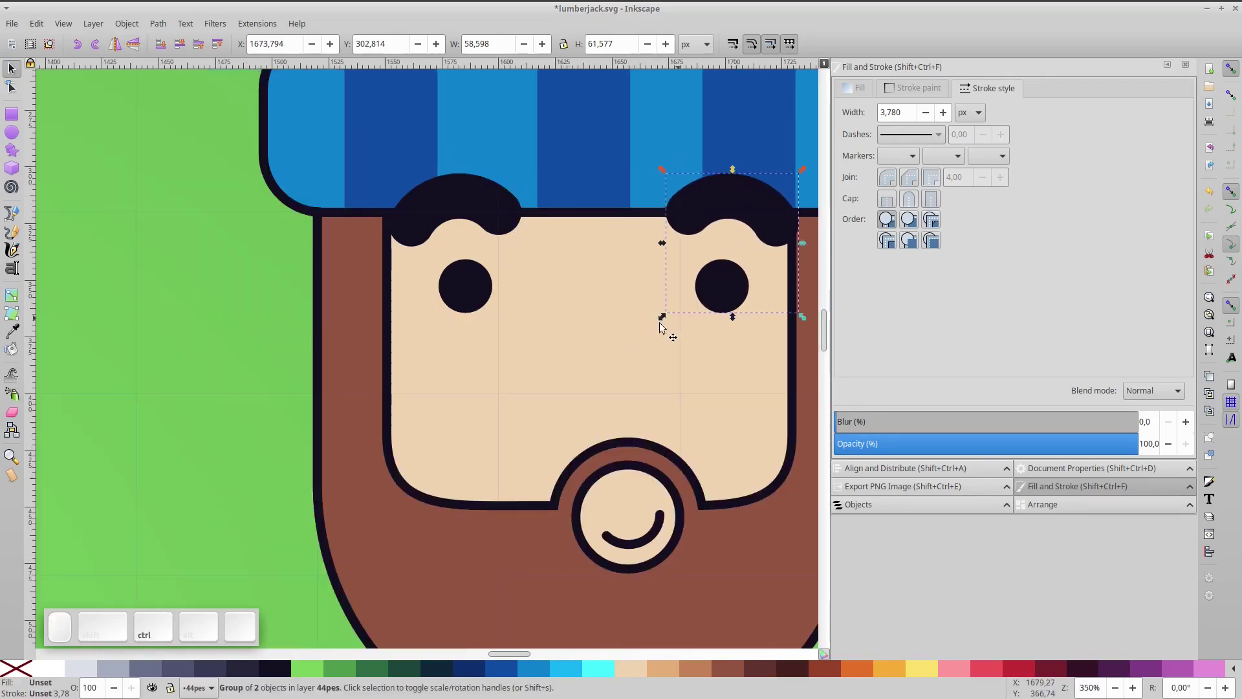
Draw an open two-segment angular nose between the eyes and set its stroke width to 4 px.
left_click_drag(604, 347, 556, 333)
left_click(556, 333)
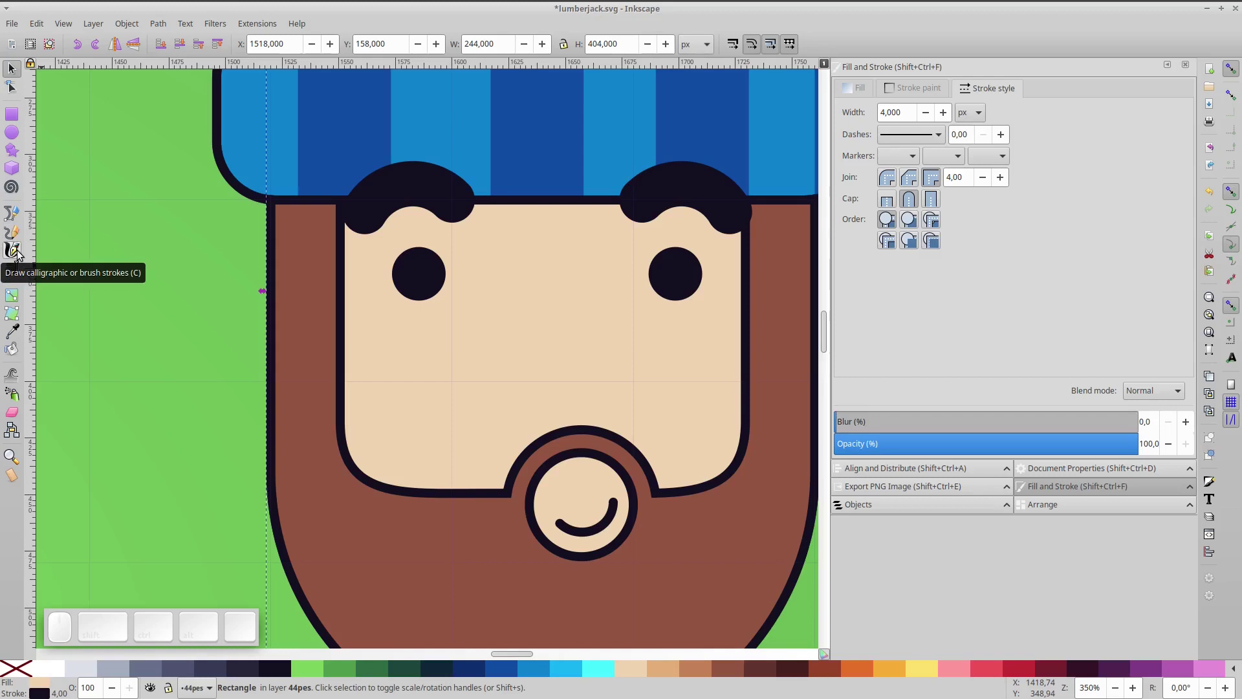
left_click(11, 213)
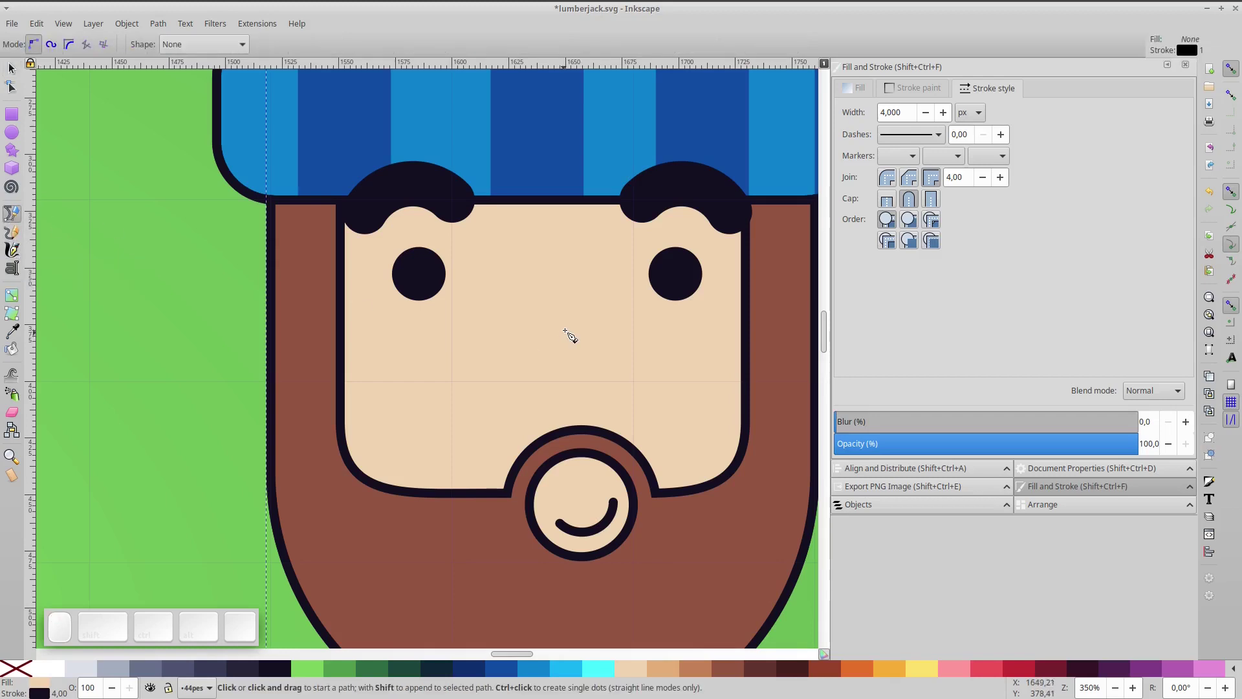
left_click(540, 268)
left_click(479, 391)
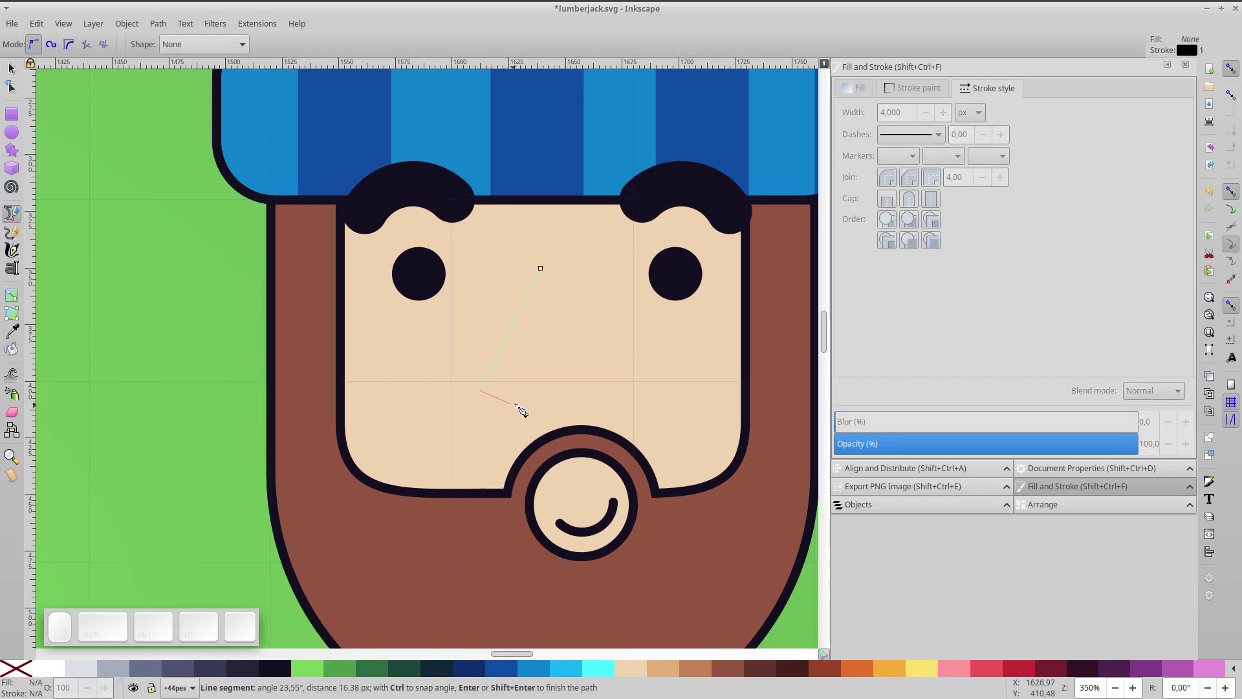
double_click(568, 395)
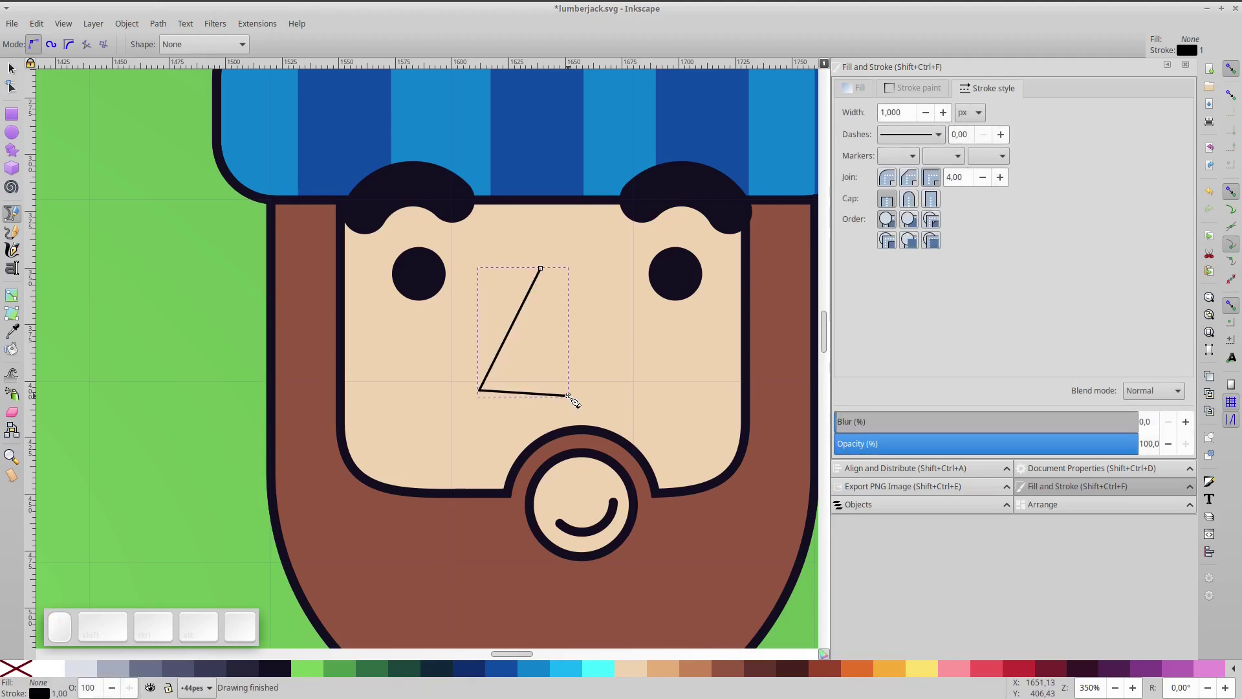
type("4")
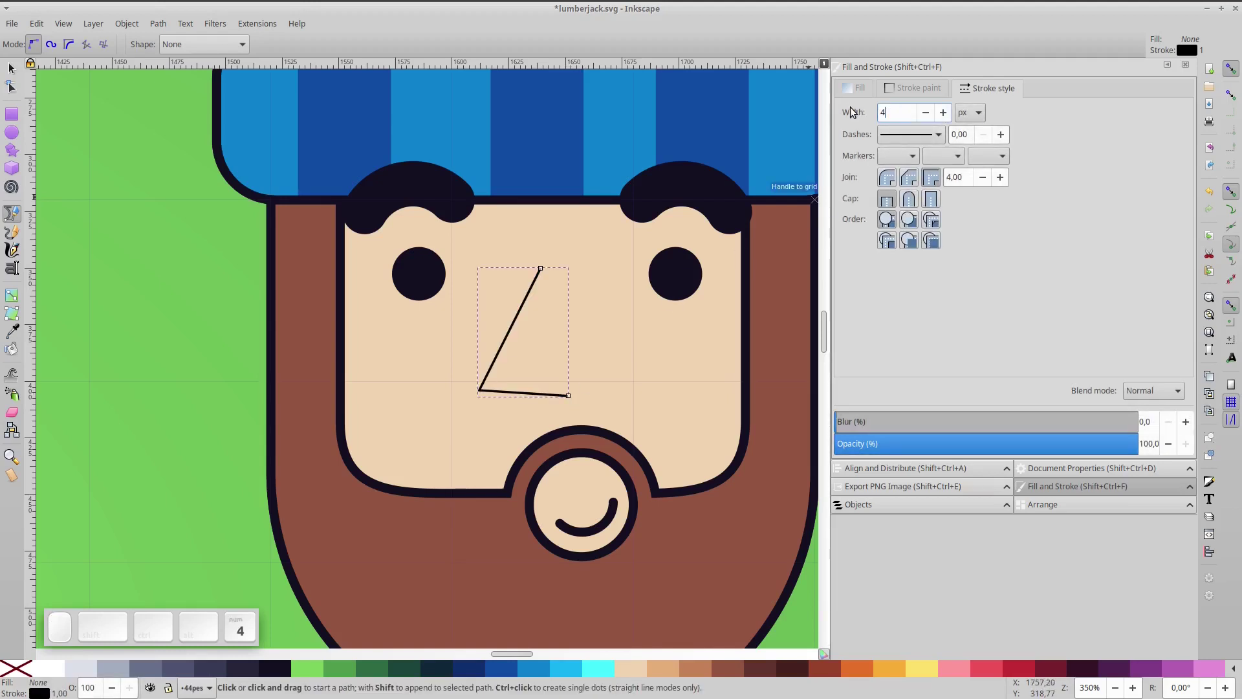
key("Return")
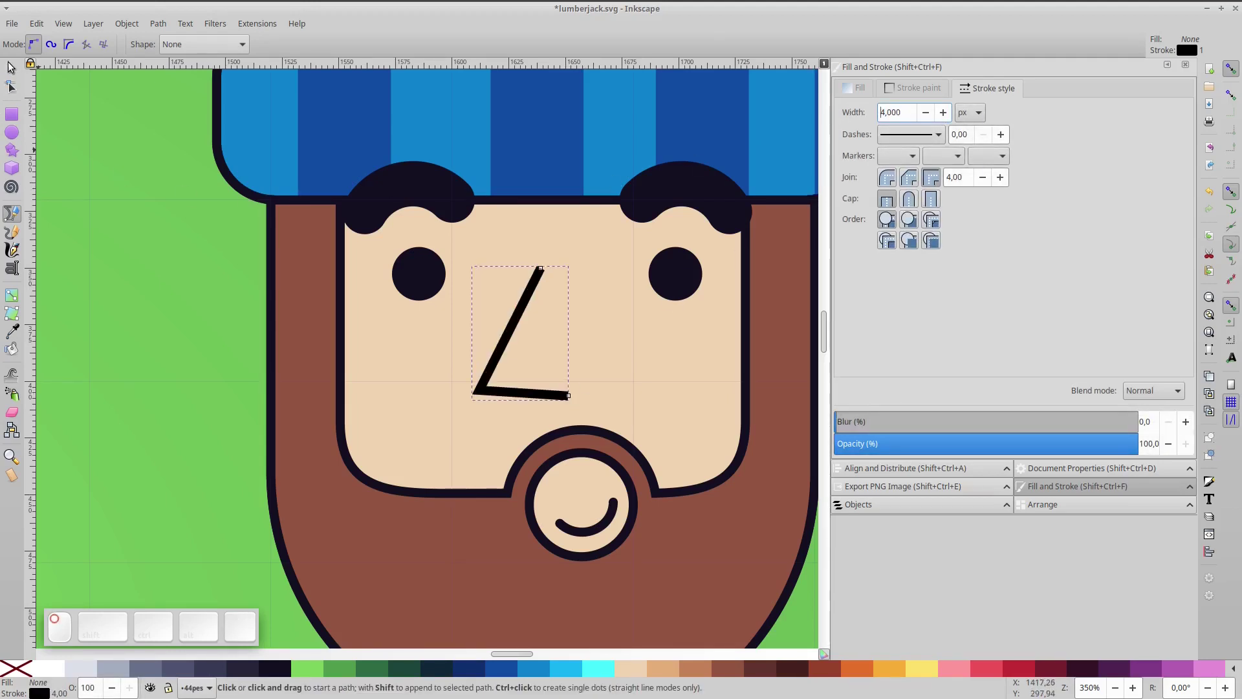
left_click(11, 67)
Draw a whole circle about 52 px across on the face's lower left corner and fill it pink.
left_click(11, 132)
left_click_drag(371, 485, 423, 515)
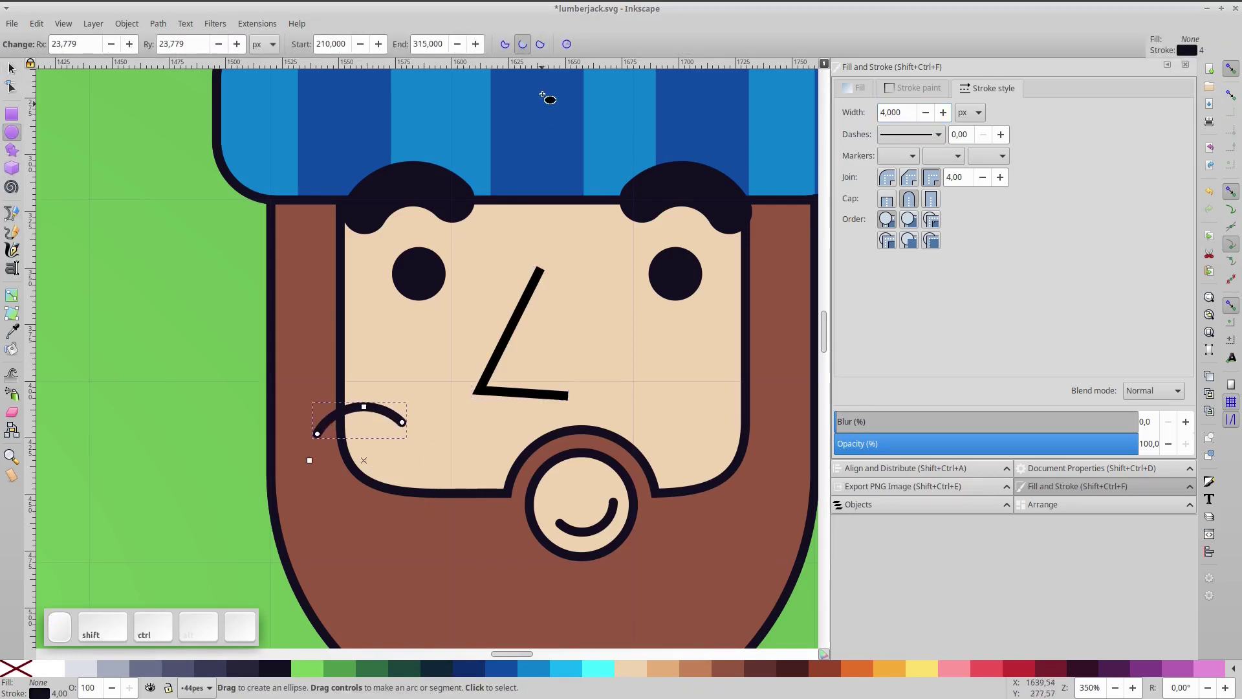
left_click(568, 46)
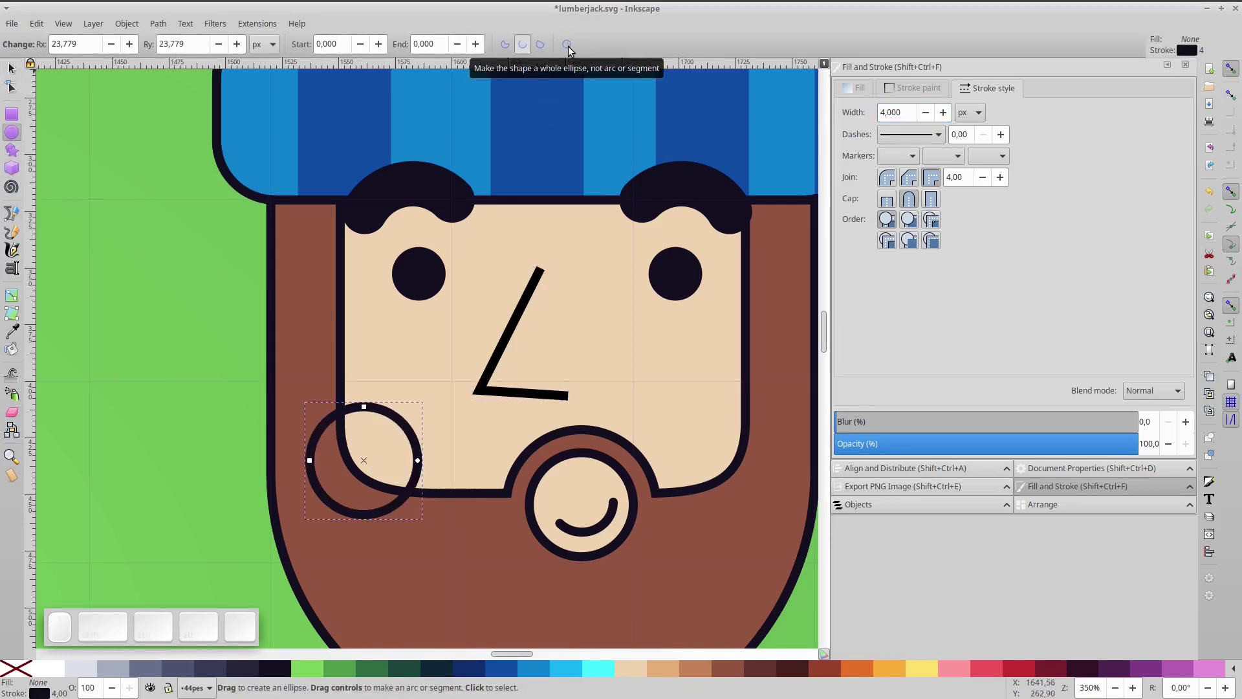
left_click(961, 673)
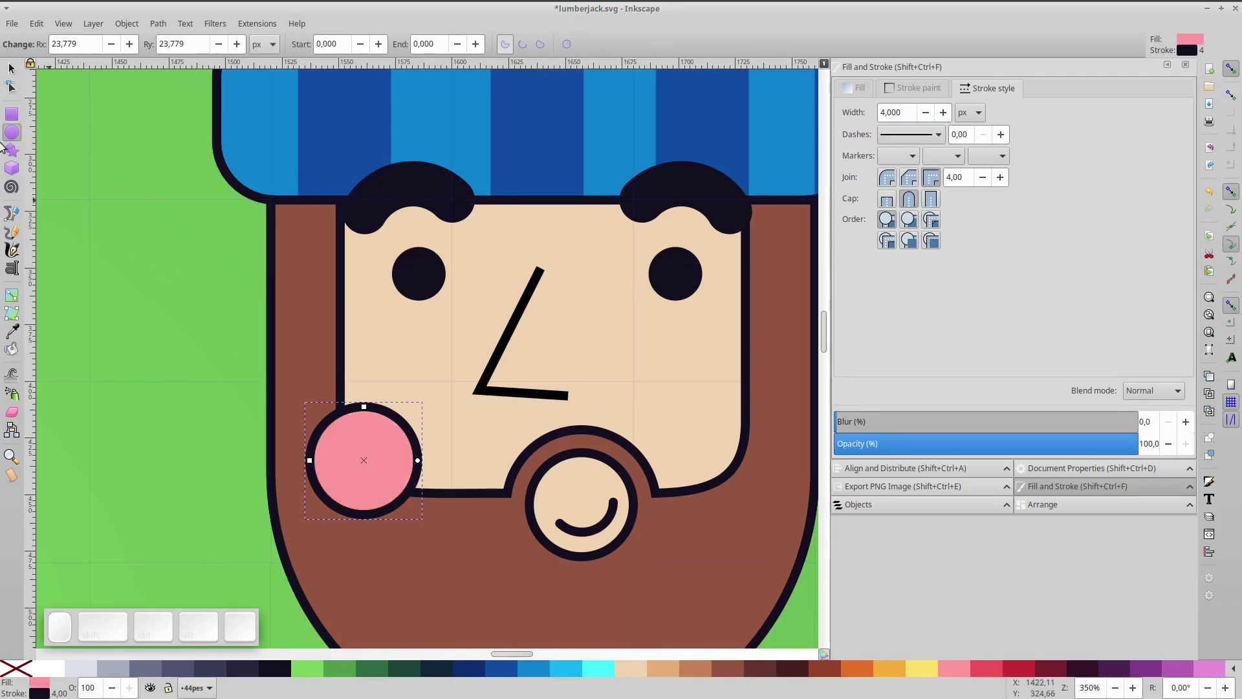
Position the pink circle as a cheek, lower it behind the beard and enlarge it to about 64 px.
left_click(11, 68)
mouse_move(395, 464)
left_mouse_down()
mouse_move(378, 498)
mouse_move(398, 475)
left_mouse_up()
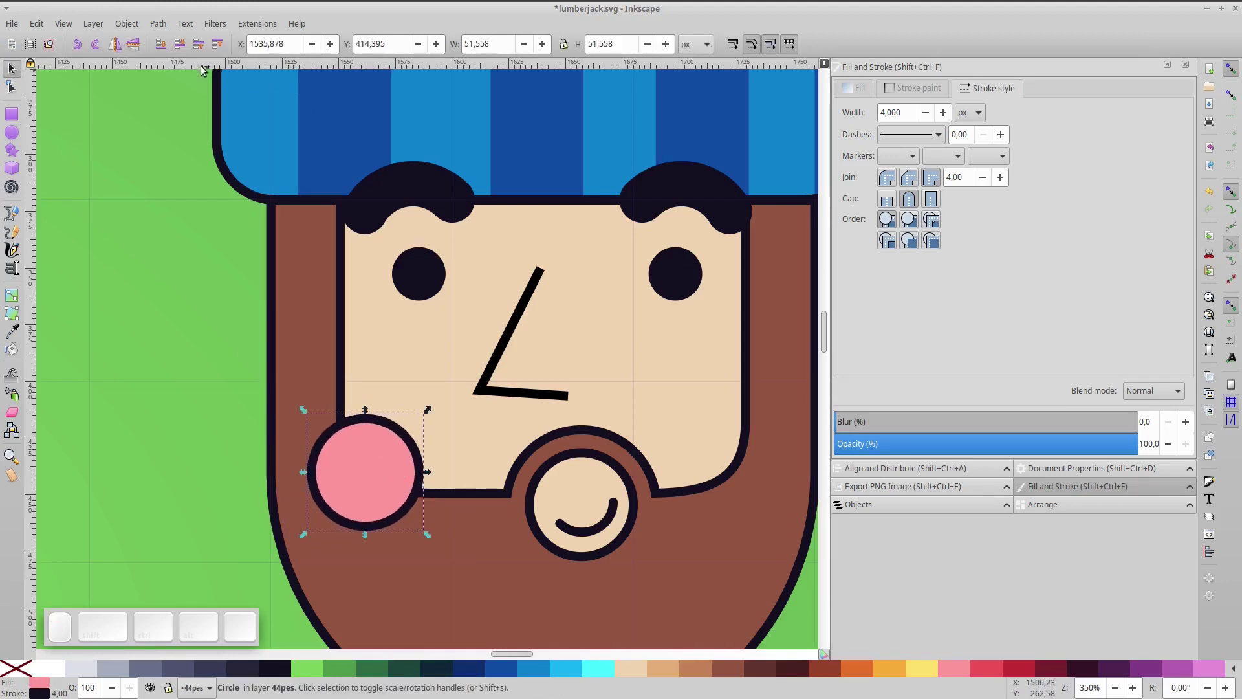
left_click(181, 46)
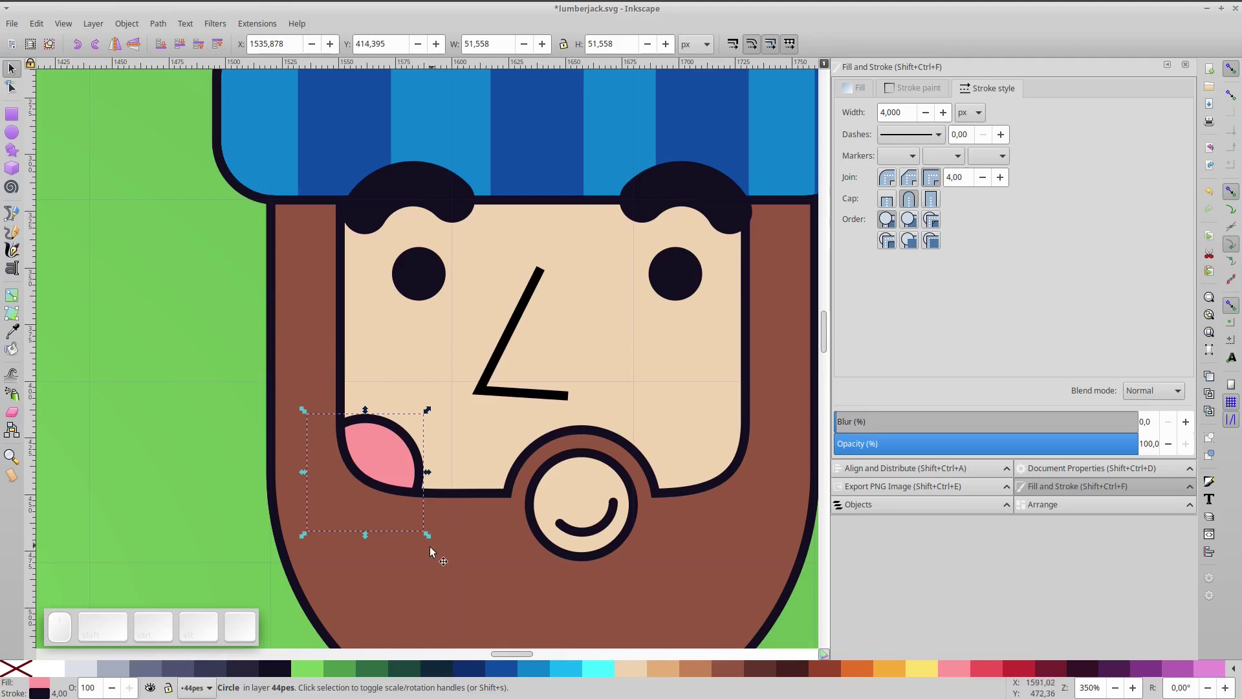
left_click_drag(429, 541, 440, 544)
Place a copy of the pink cheek in the opposite lower corner of the face and lower it behind the beard.
left_click_drag(386, 421, 768, 456)
key("space")
left_click(184, 45)
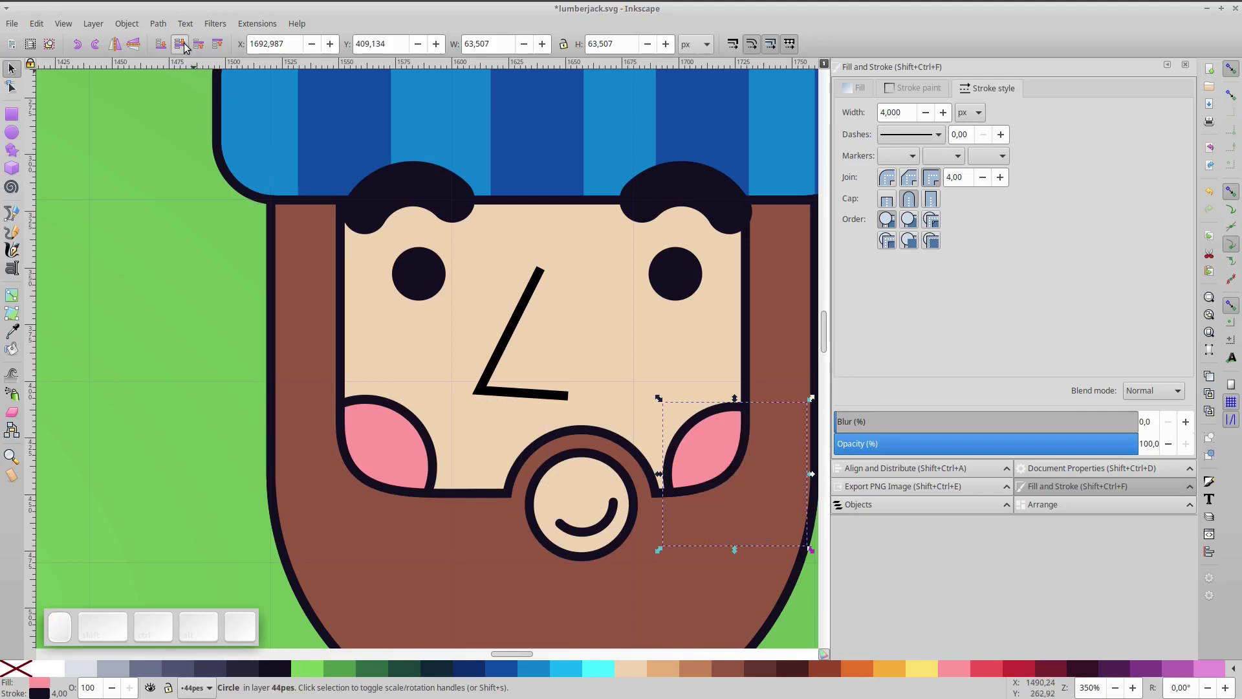
Select all the parts of the head and hat and group them.
scroll(380, 371, "down", 1, "ctrl")
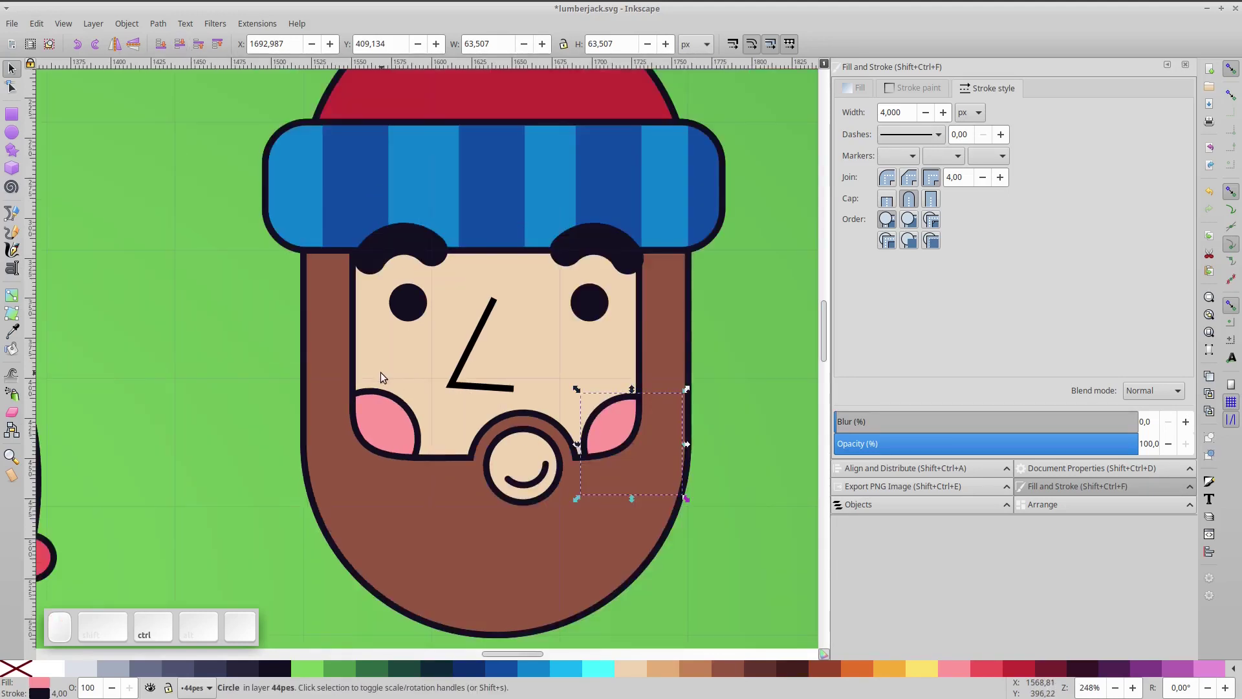
left_click(228, 352)
scroll(274, 402, "down", 2, "ctrl")
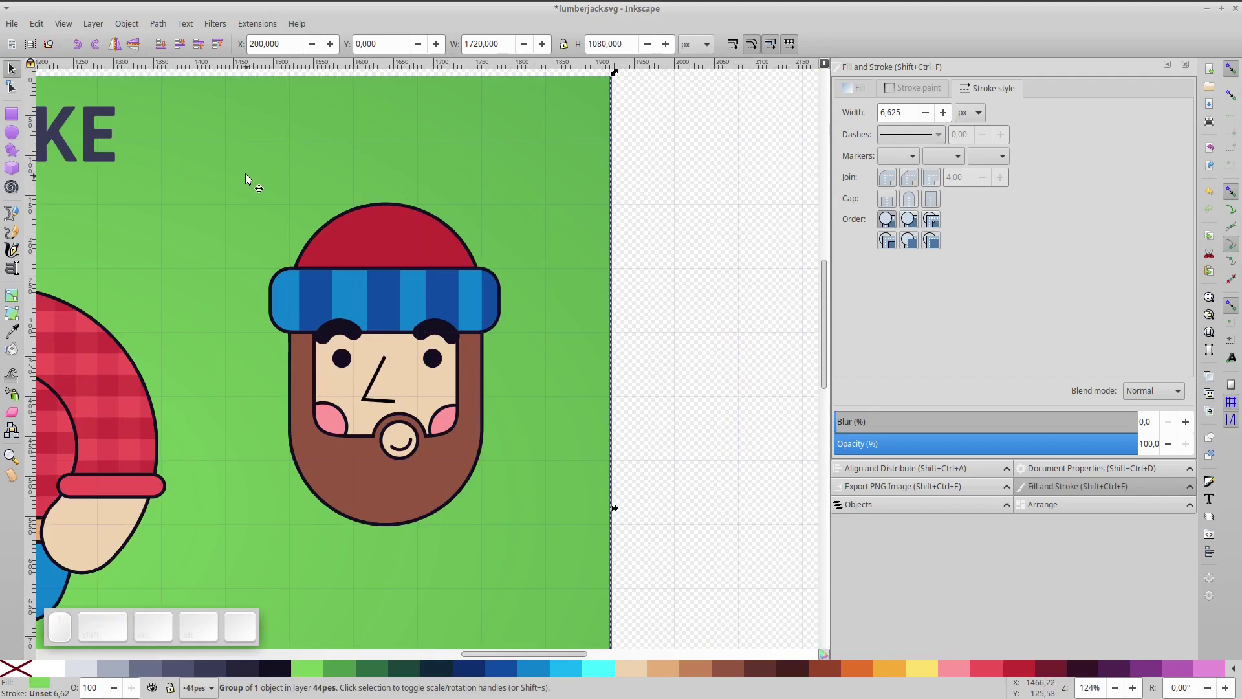
mouse_move(246, 166)
left_mouse_down()
mouse_move(526, 481)
mouse_move(545, 578)
left_mouse_up()
key("ctrl+g")
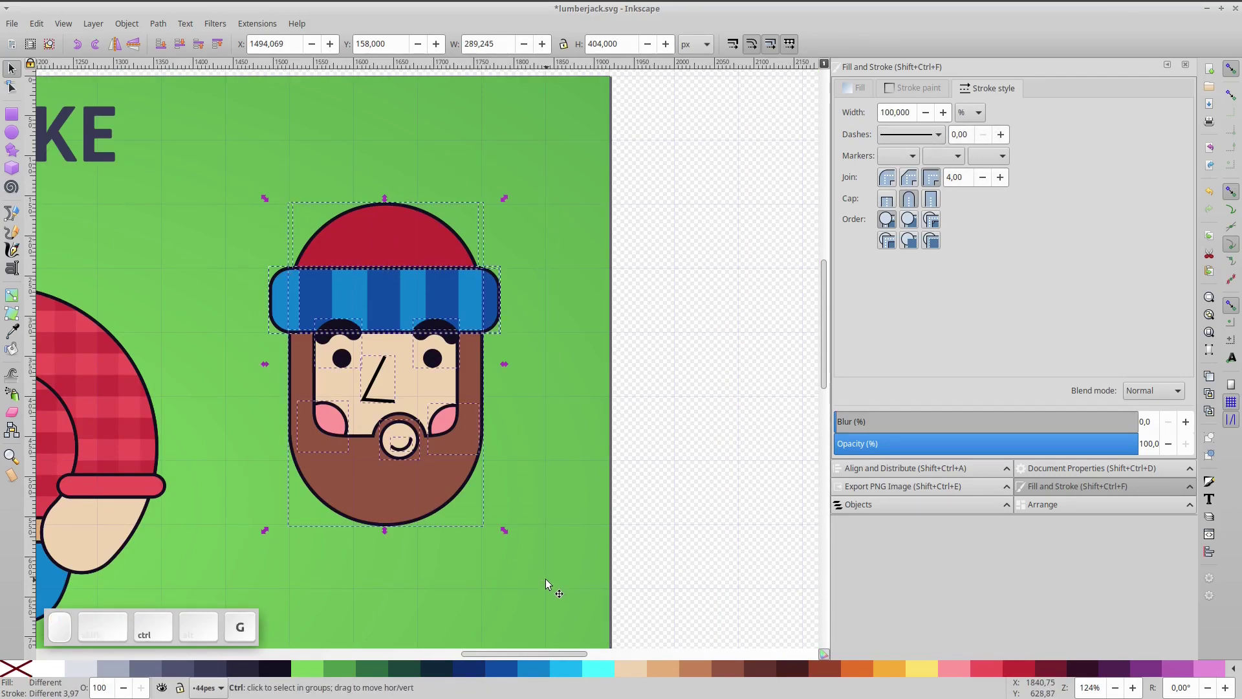
Move the head group onto the lumberjack's torso, enlarge it to about 341 by 476 px and centre it between the arms.
key("5")
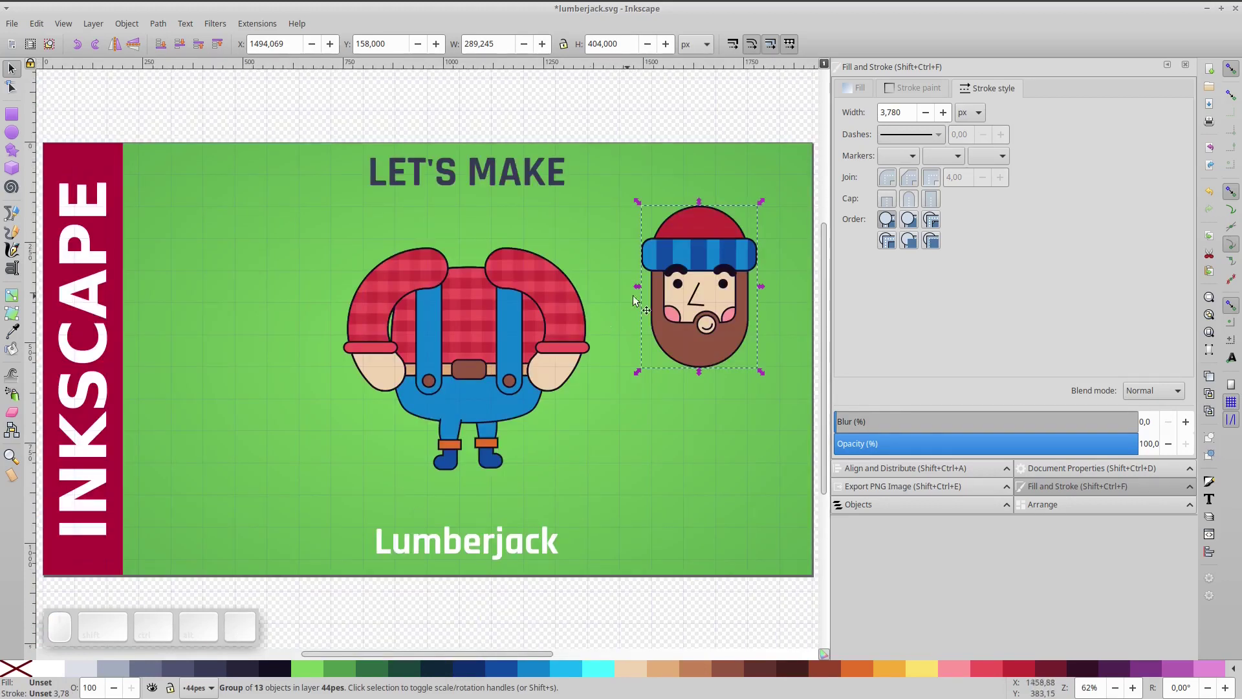
left_click_drag(703, 307, 466, 270)
scroll(466, 270, "up", 2)
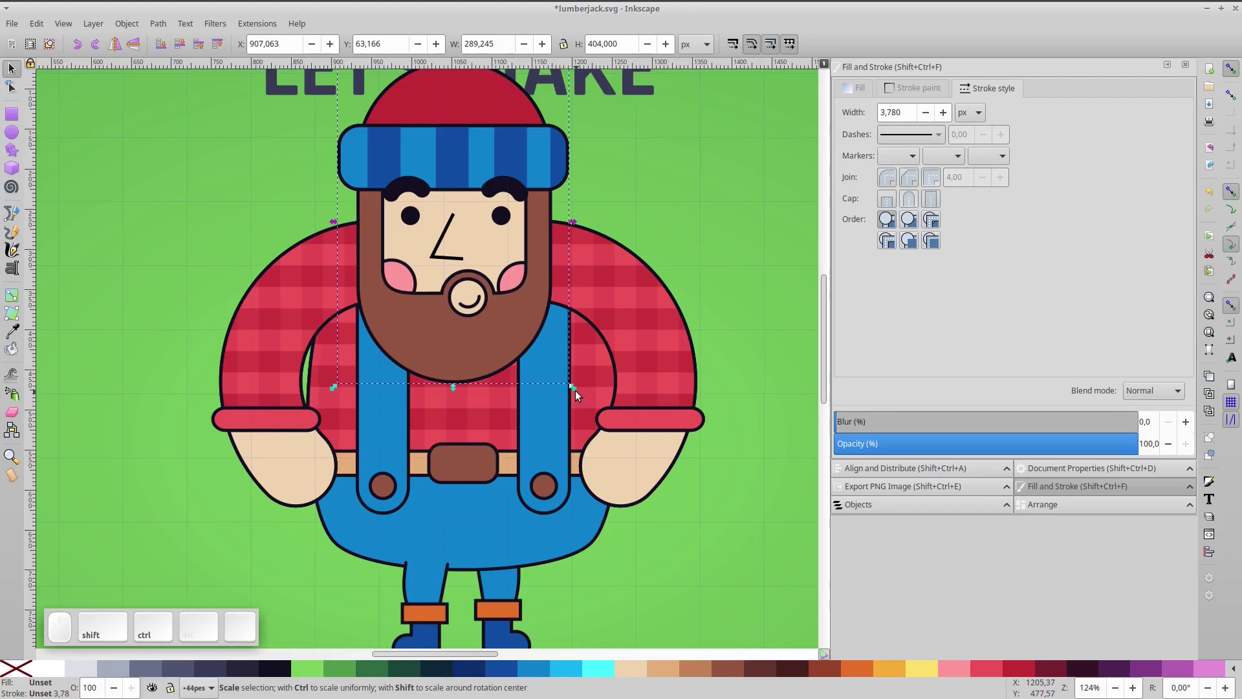
left_click_drag(572, 386, 593, 416)
mouse_move(493, 153)
left_mouse_down()
mouse_move(503, 178)
mouse_move(500, 166)
left_mouse_up()
Add the lumberjack's arm on the right to the selection with the head group.
key("5")
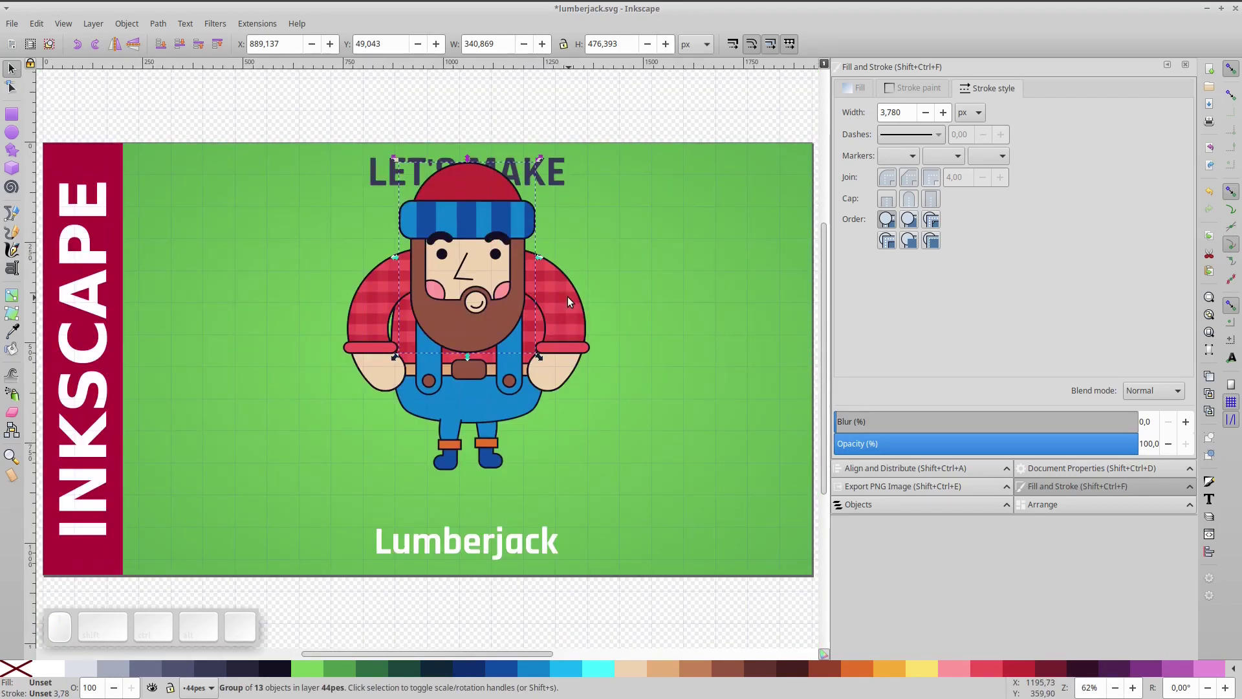
left_click(568, 296, "shift")
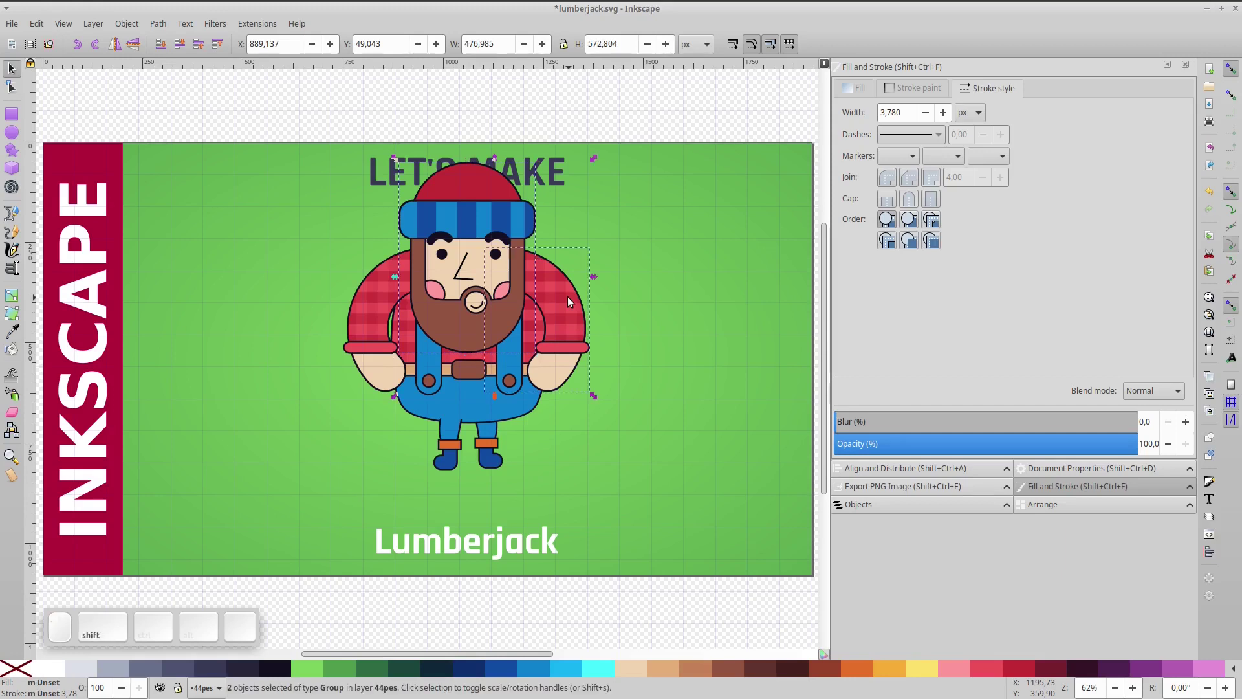